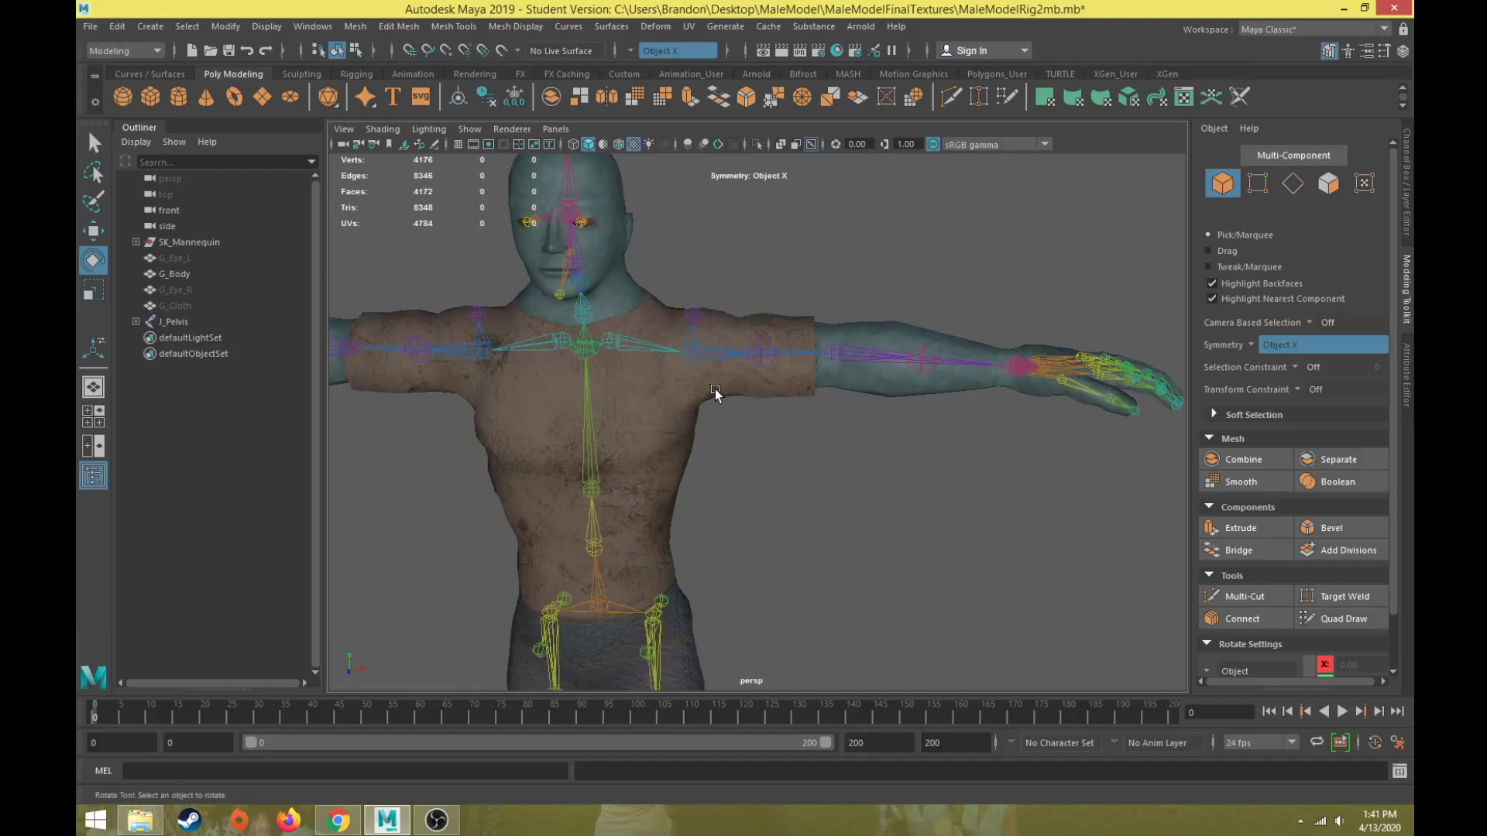
# Select the G_Body mesh and switch to the Rigging menu set, dismissing the Polygon Sphere Options.
pyautogui.keyDown('alt'); pyautogui.moveTo(737, 425); pyautogui.dragTo(646, 484); pyautogui.keyUp('alt')
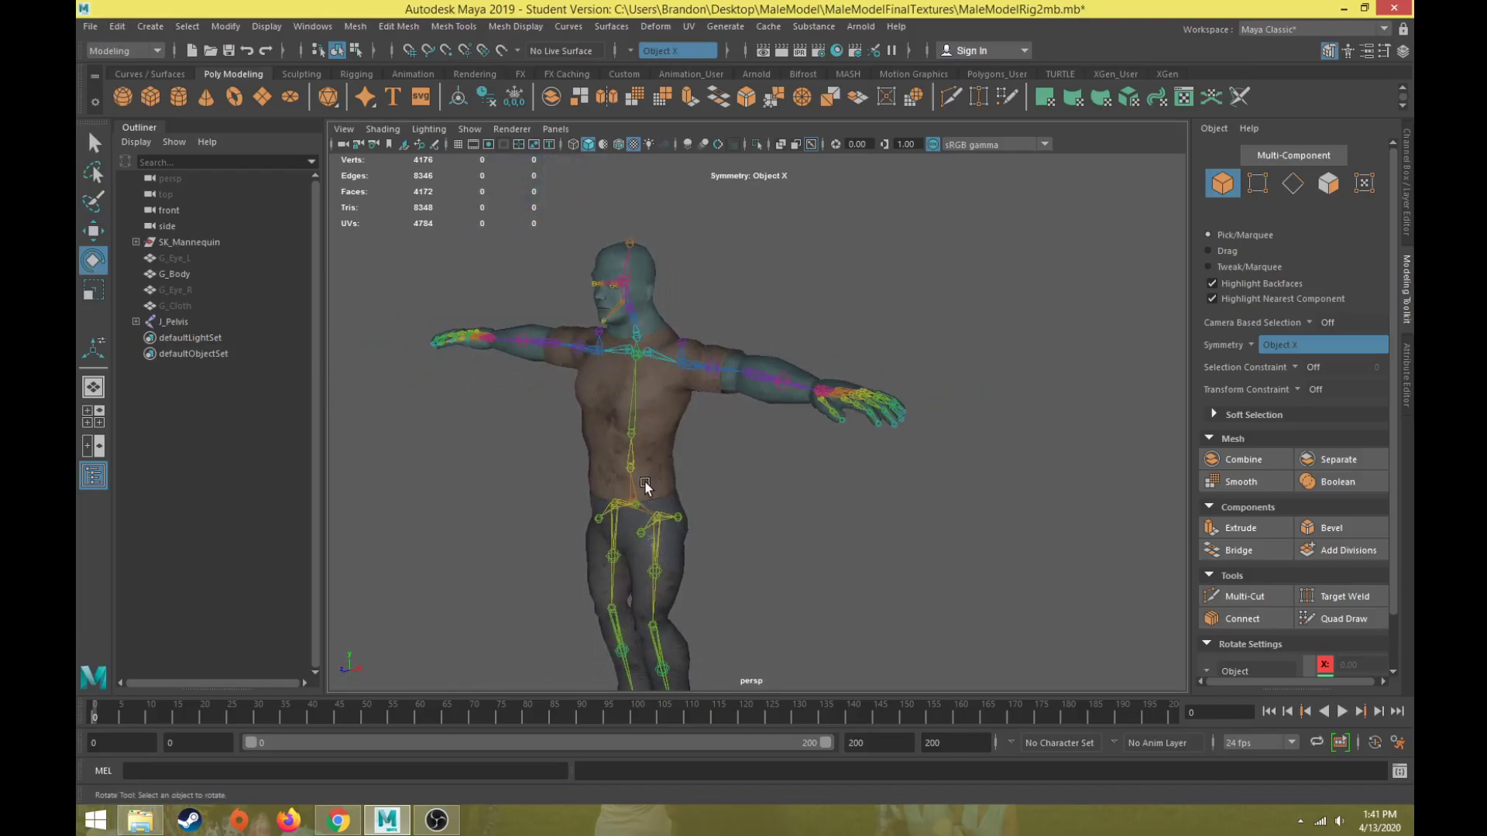
pyautogui.scroll(5, 662, 401)
pyautogui.keyDown('alt'); pyautogui.moveTo(664, 401); pyautogui.dragTo(726, 381); pyautogui.keyUp('alt')
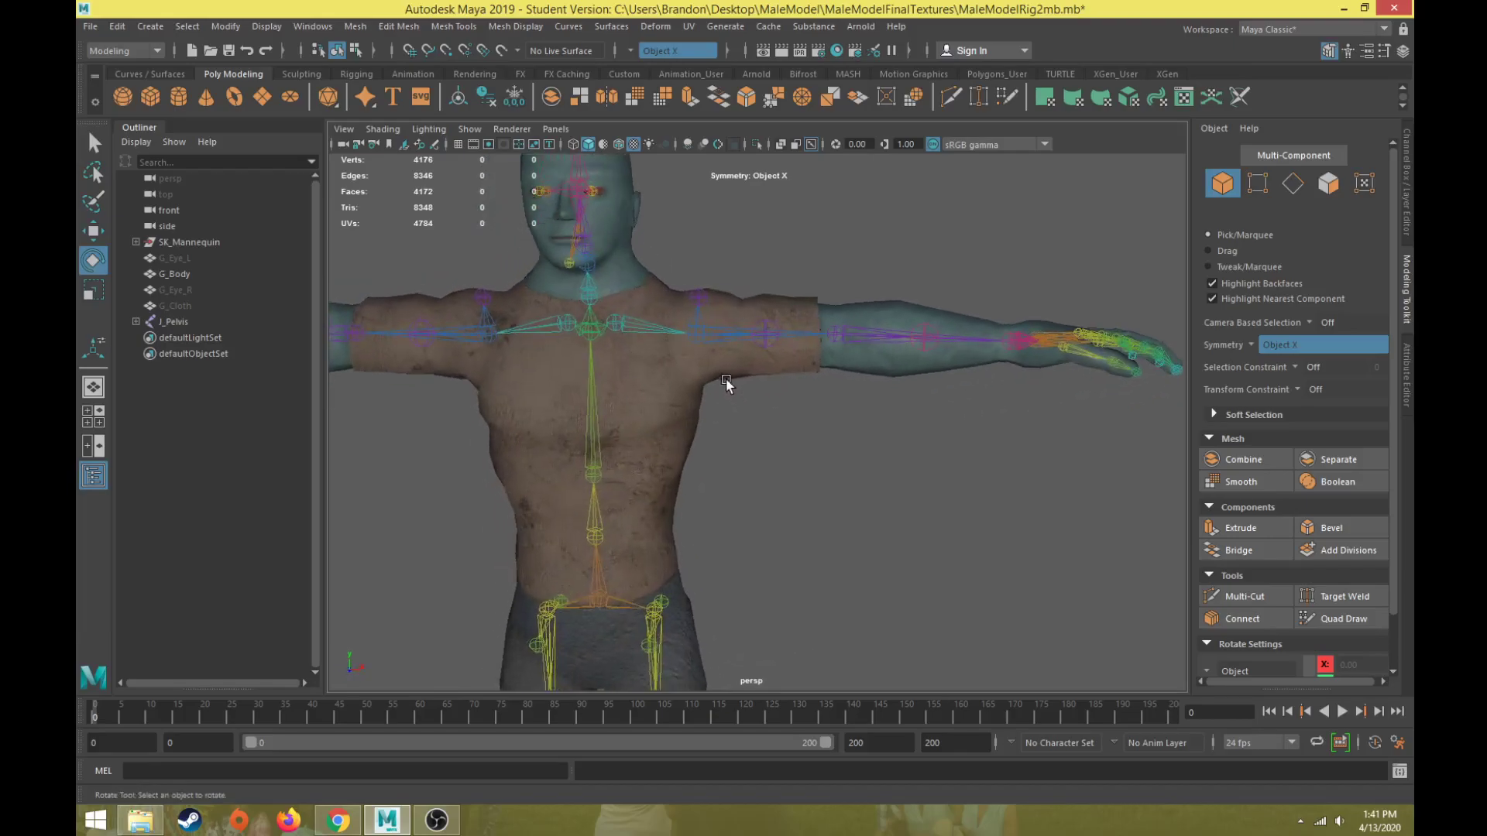
pyautogui.click(667, 398)
pyautogui.click(151, 49)
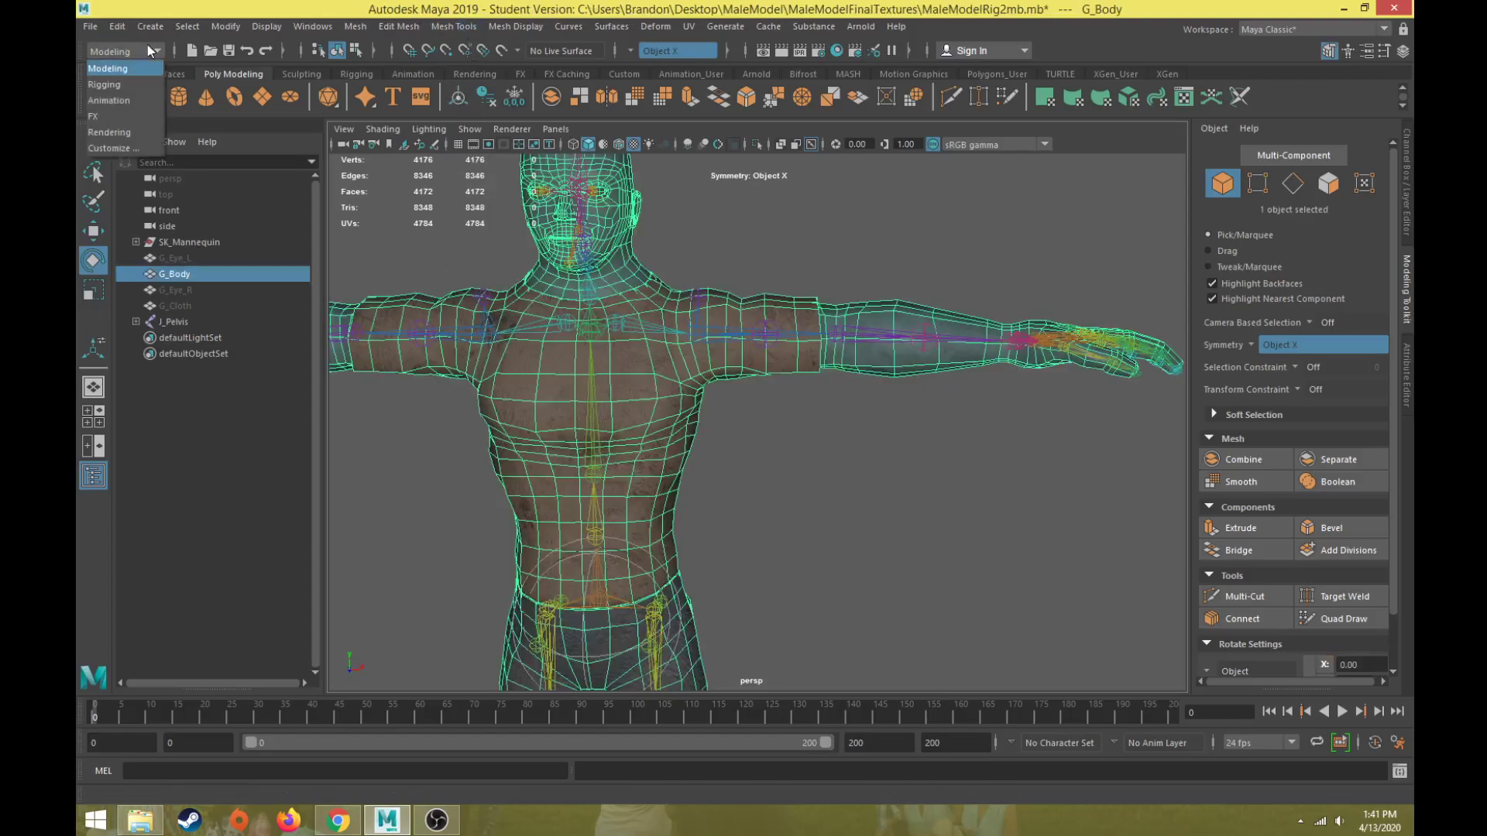
pyautogui.doubleClick(125, 94)
pyautogui.click(133, 53)
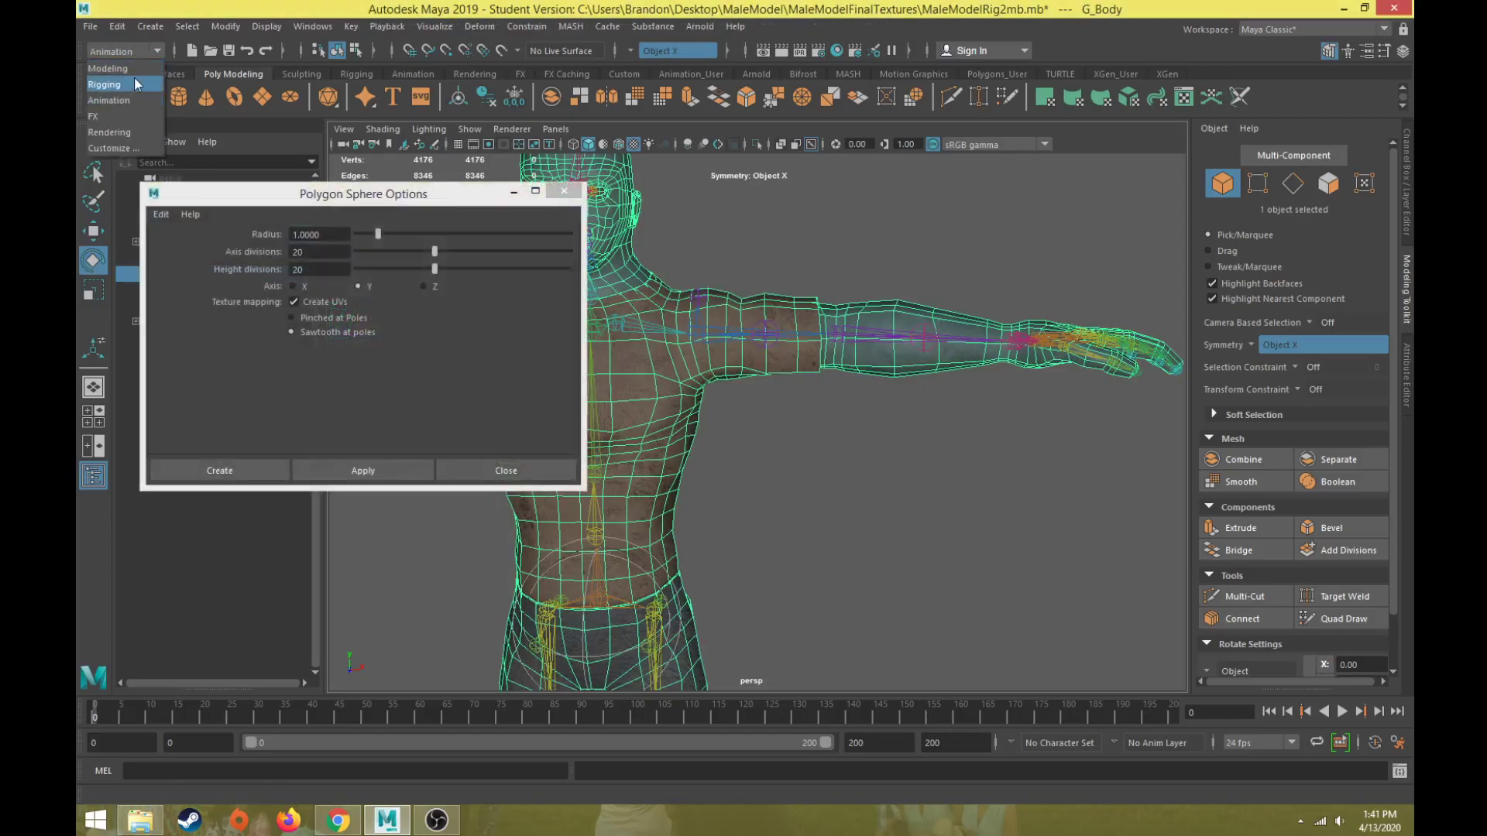
pyautogui.click(133, 82)
pyautogui.click(576, 194)
# Open the Paint Skin Weights settings for the body and collapse the J_L_Hip and J_R_Hip influence branches.
pyautogui.click(400, 25)
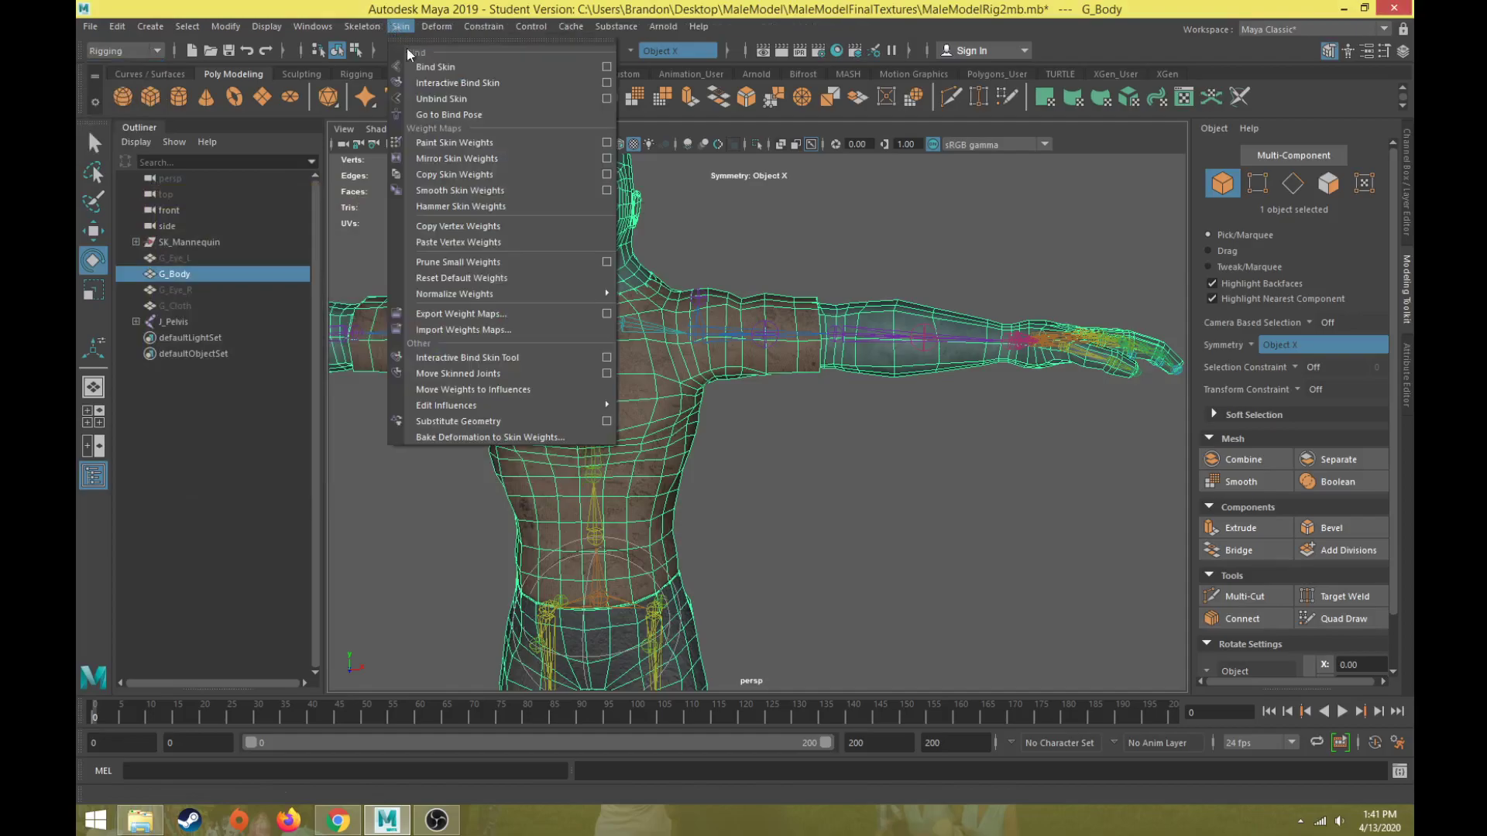
pyautogui.click(609, 144)
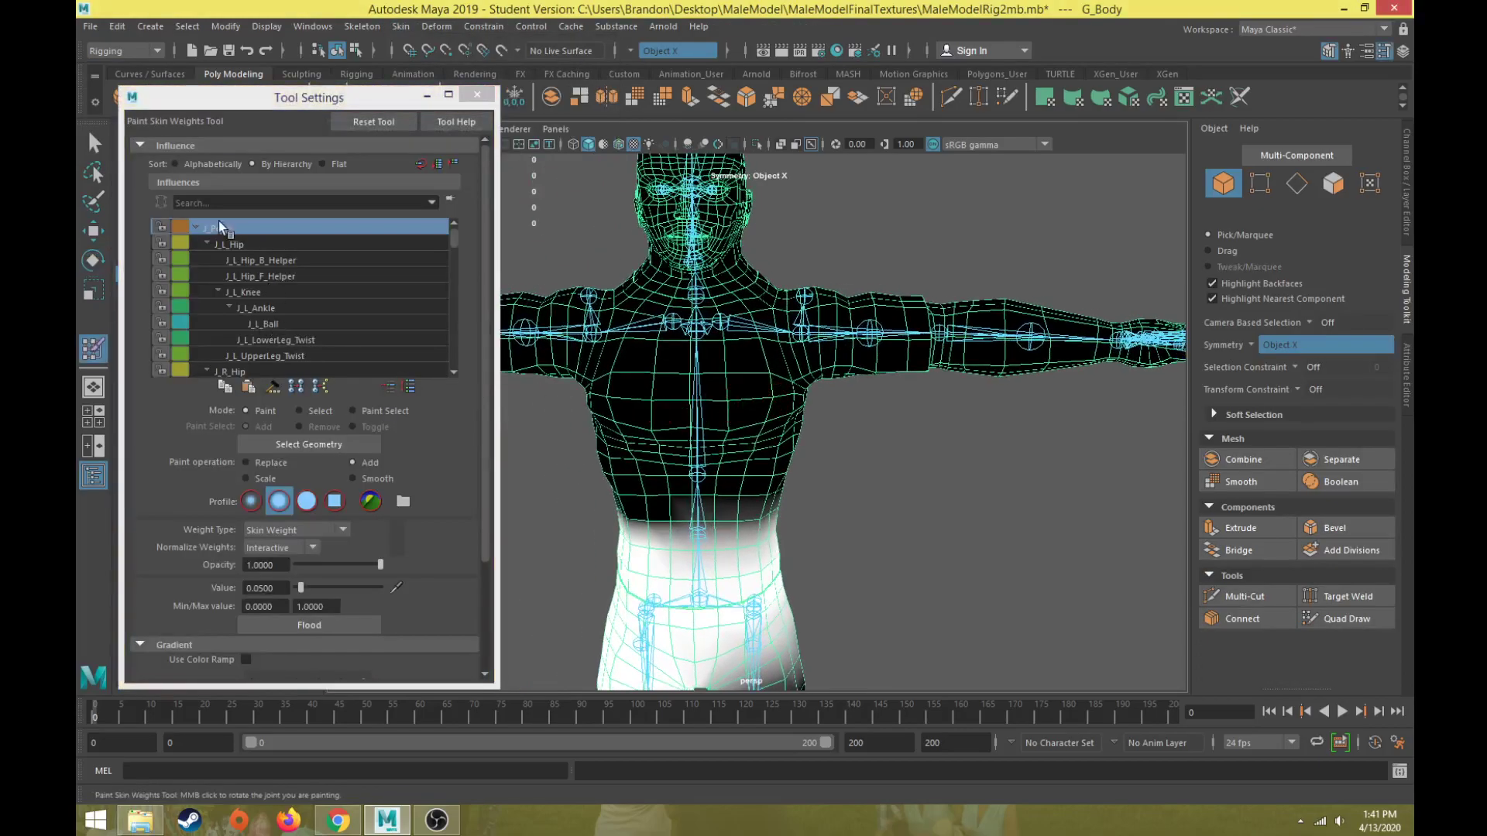
pyautogui.click(206, 241)
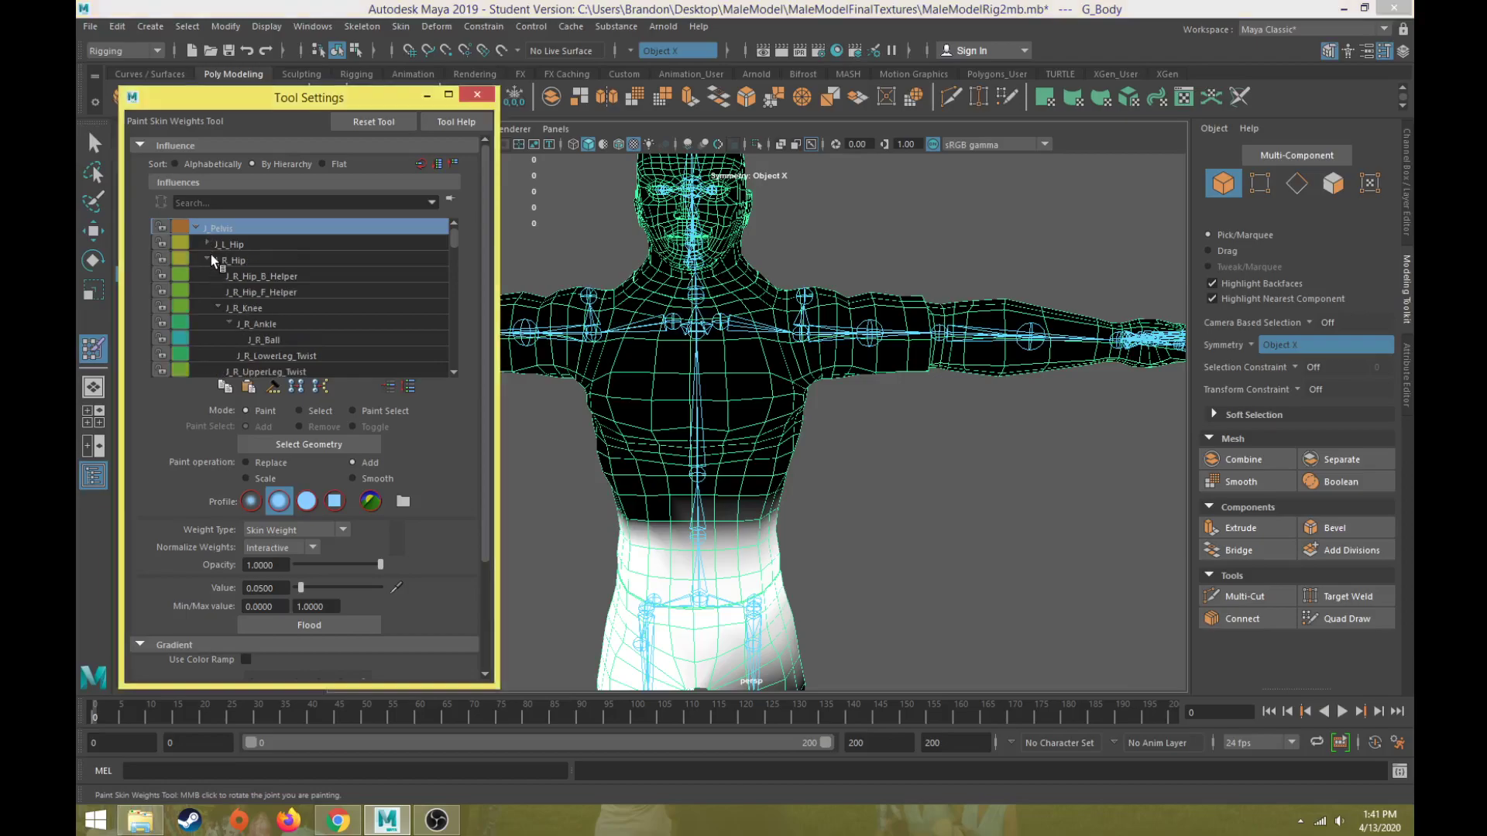
pyautogui.click(207, 261)
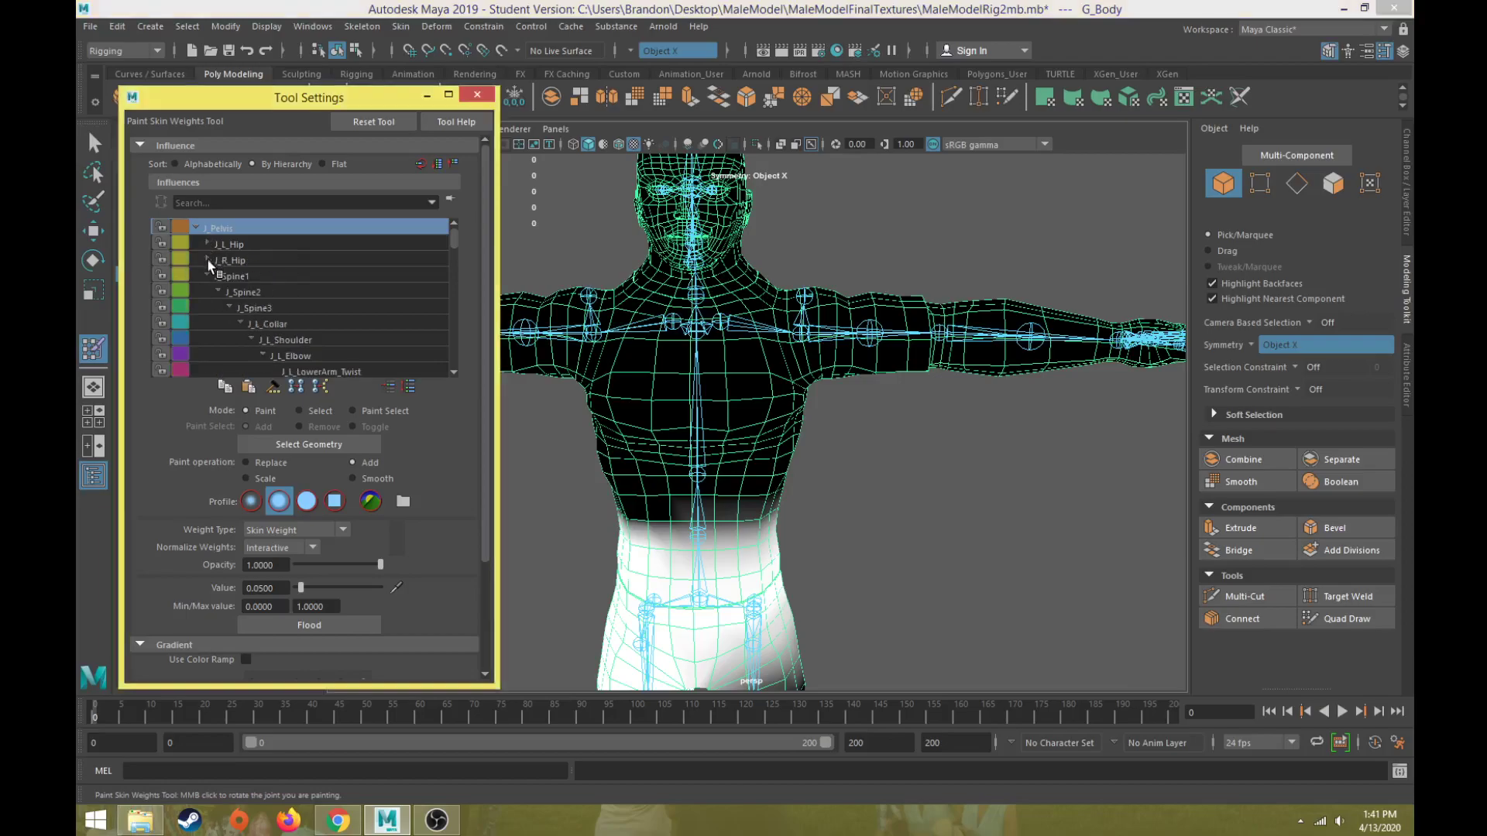
# Inspect the skin weights of the J_L_Collar, J_L_Shoulder and J_L_Elbow influences along the left arm.
pyautogui.click(266, 325)
pyautogui.click(274, 338)
pyautogui.scroll(3, 881, 402)
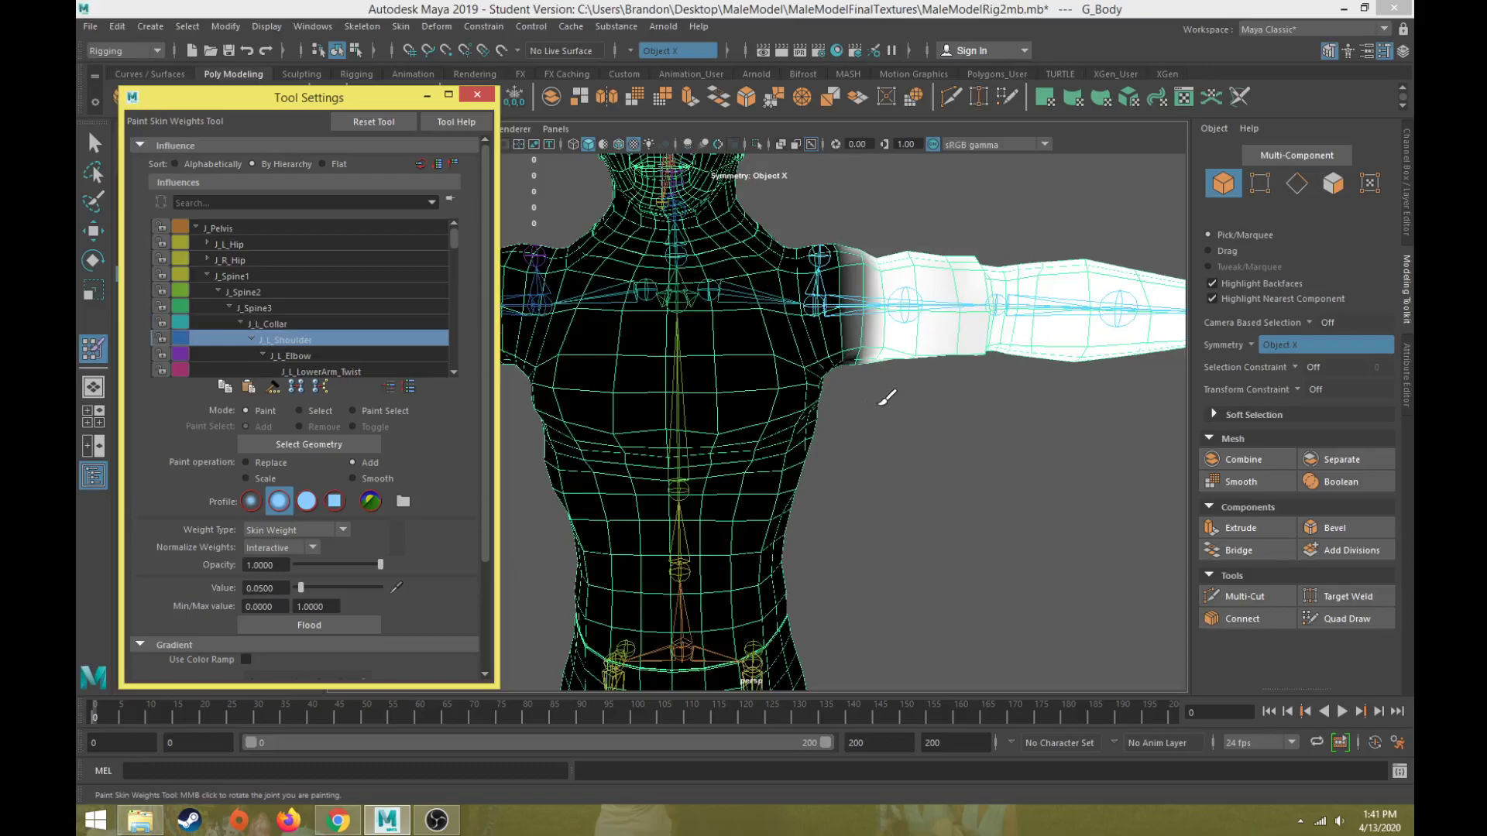
pyautogui.keyDown('alt'); pyautogui.moveTo(881, 402); pyautogui.dragTo(685, 441, button='middle'); pyautogui.keyUp('alt')
pyautogui.keyDown('alt'); pyautogui.moveTo(684, 440); pyautogui.dragTo(711, 462); pyautogui.keyUp('alt')
pyautogui.click(304, 357)
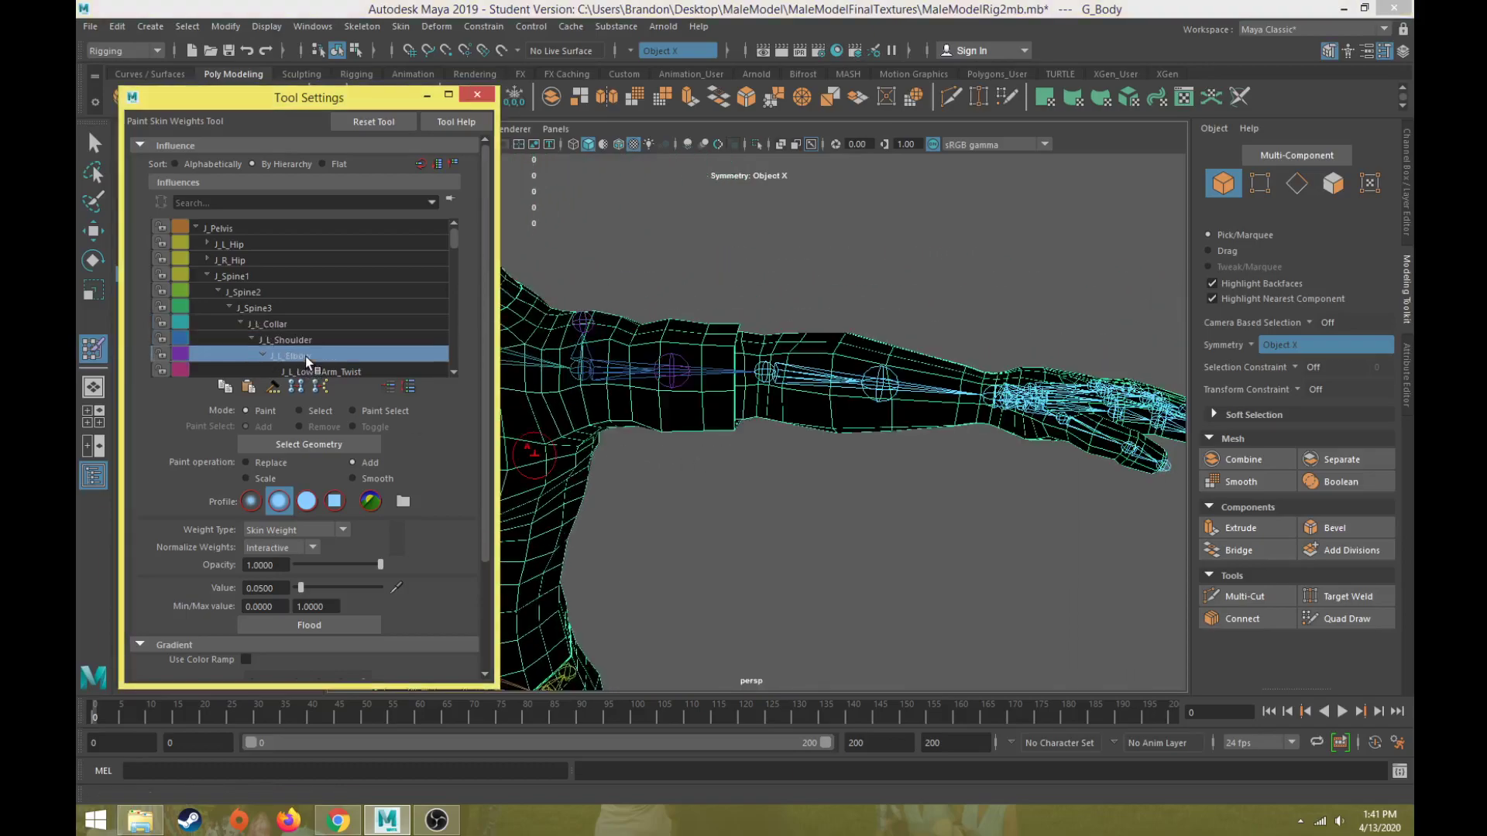
pyautogui.scroll(-1, 318, 337)
pyautogui.click(319, 323)
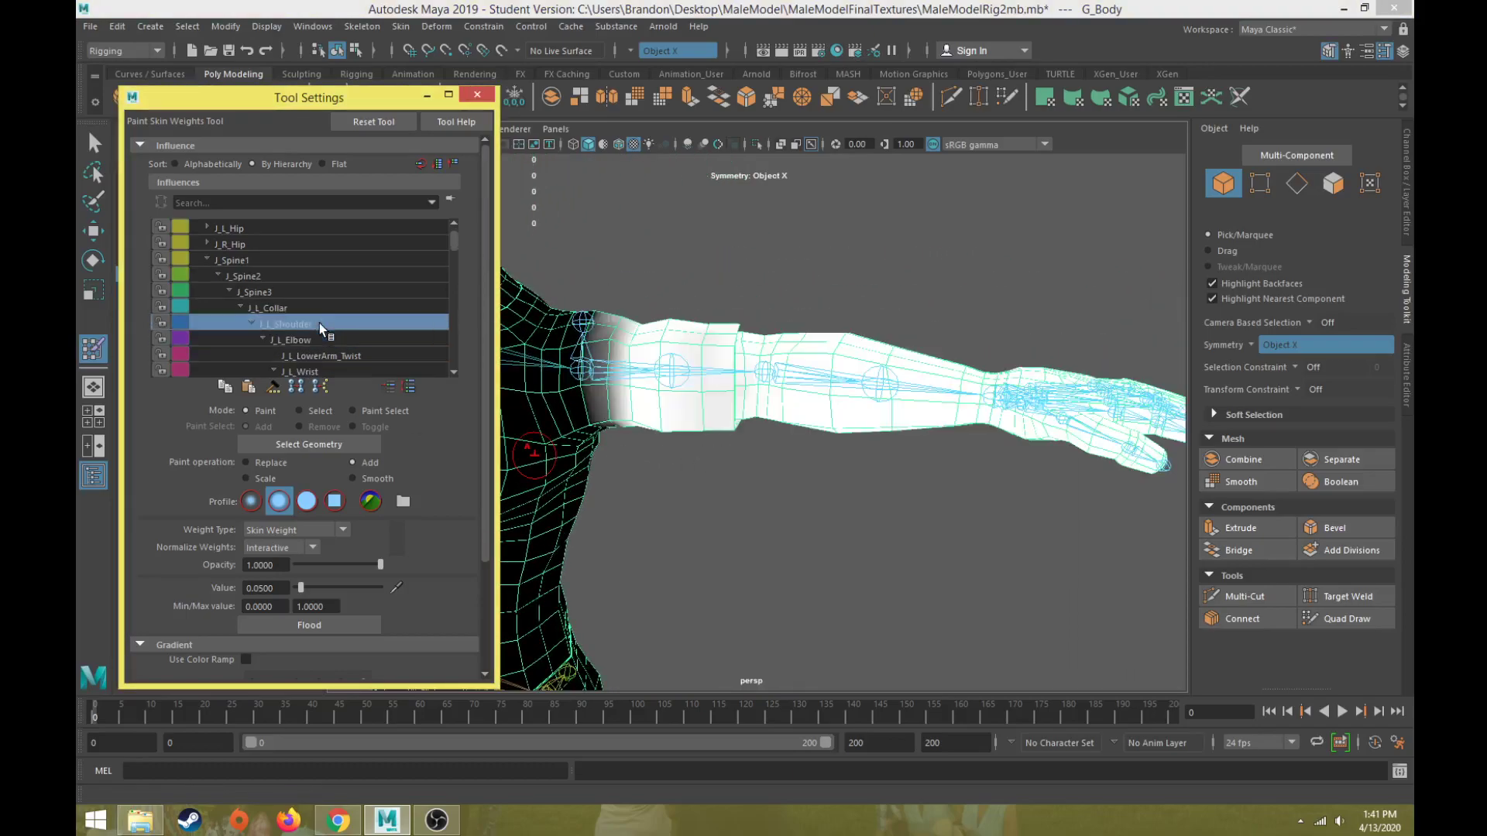
# Compare the skin weights of the J_L_Collar and J_Spine3 influences around the upper chest and neck.
pyautogui.click(310, 308)
pyautogui.moveTo(805, 402)
pyautogui.keyDown('alt'); pyautogui.mouseDown()
pyautogui.moveTo(876, 394)
pyautogui.moveTo(760, 408)
pyautogui.moveTo(710, 436)
pyautogui.moveTo(922, 383)
pyautogui.mouseUp(); pyautogui.keyUp('alt')
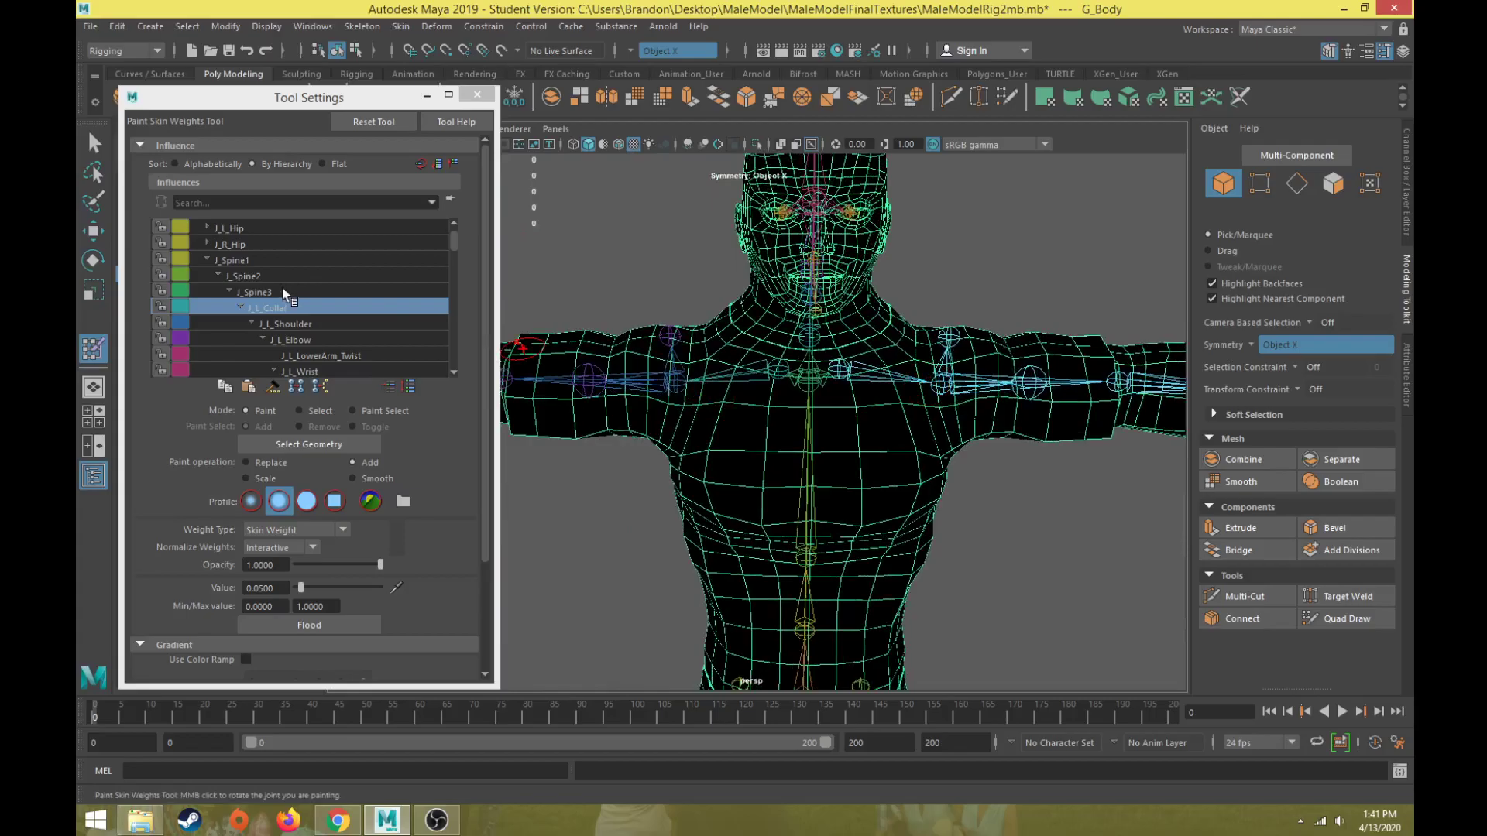
pyautogui.click(255, 292)
pyautogui.moveTo(809, 374)
pyautogui.keyDown('alt'); pyautogui.mouseDown()
pyautogui.moveTo(681, 403)
pyautogui.moveTo(889, 313)
pyautogui.moveTo(747, 354)
pyautogui.mouseUp(); pyautogui.keyUp('alt')
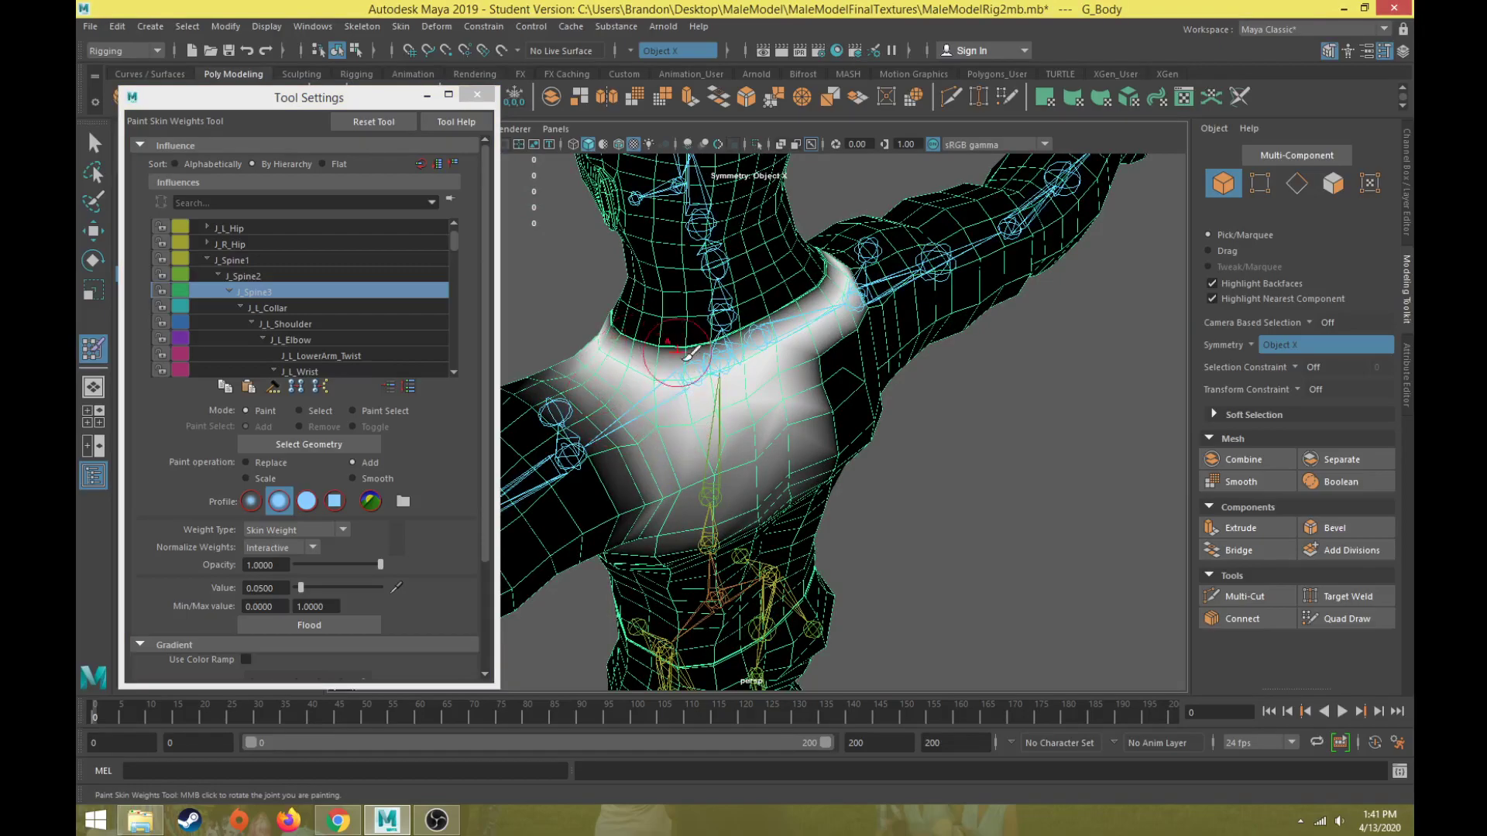
pyautogui.click(319, 311)
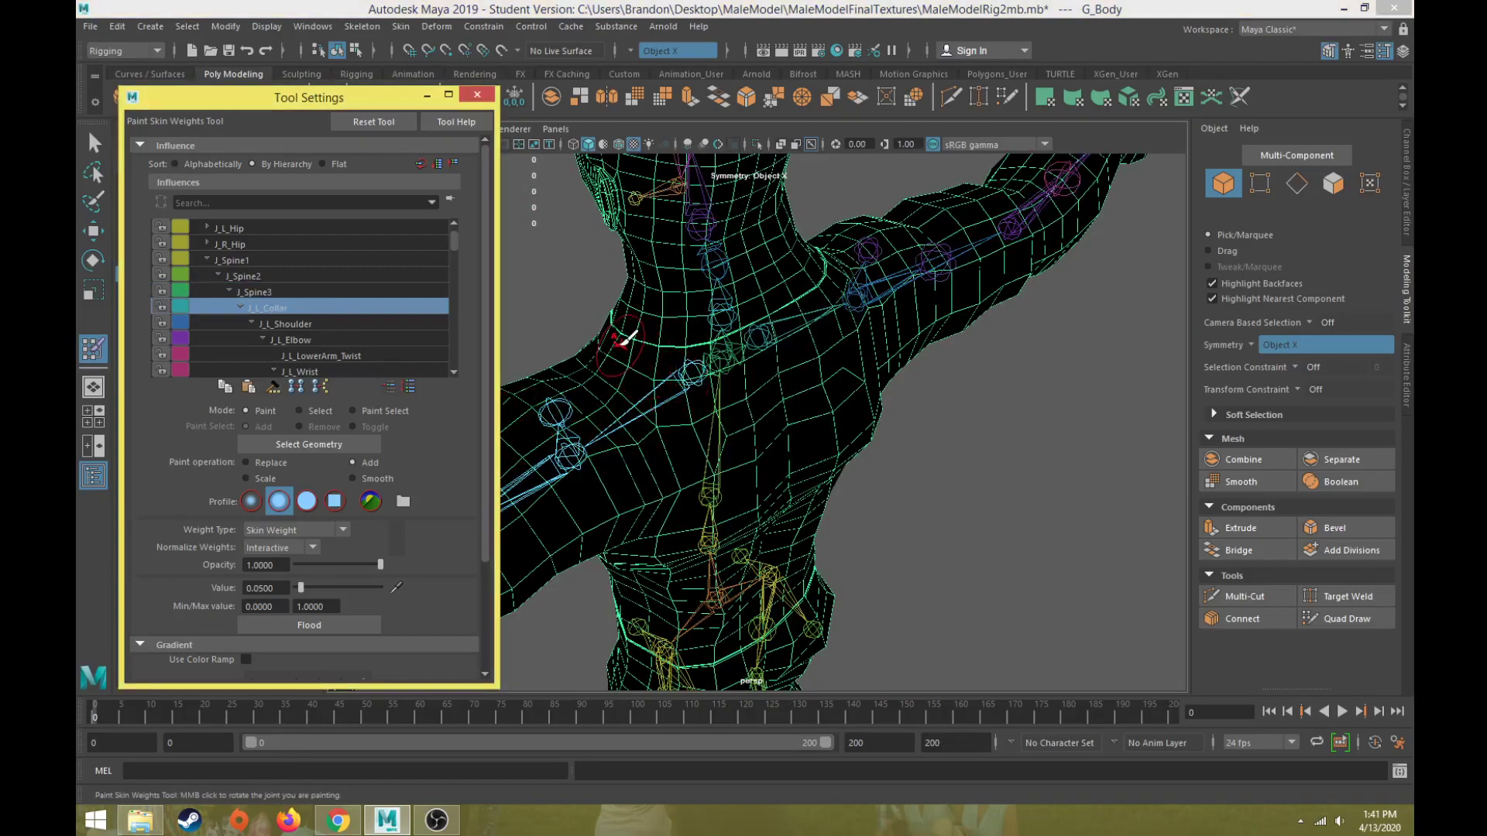
pyautogui.moveTo(655, 363)
pyautogui.keyDown('alt'); pyautogui.mouseDown()
pyautogui.moveTo(697, 392)
pyautogui.moveTo(770, 388)
pyautogui.moveTo(730, 391)
pyautogui.moveTo(685, 428)
pyautogui.moveTo(774, 435)
pyautogui.mouseUp(); pyautogui.keyUp('alt')
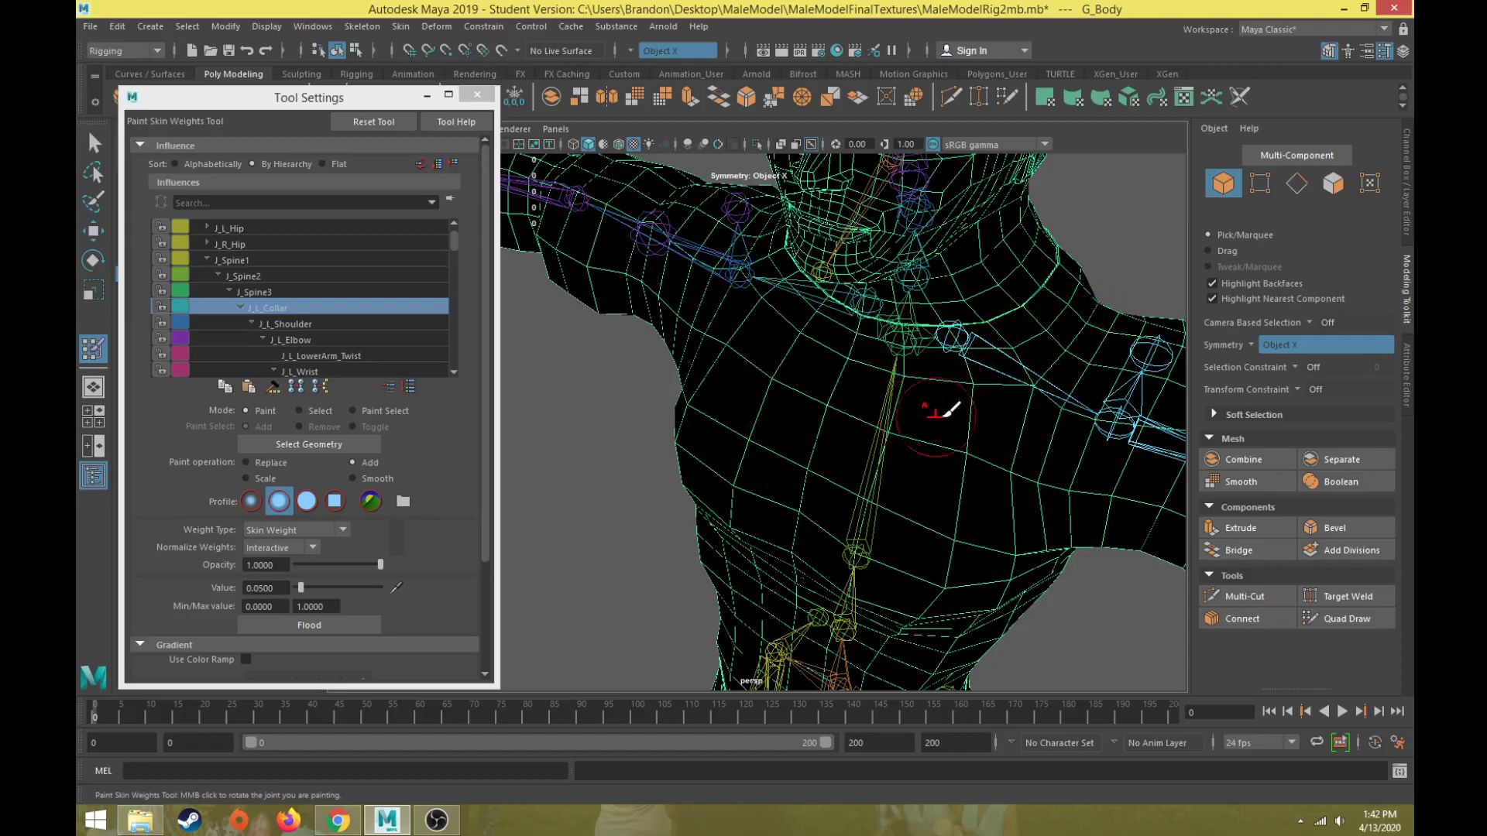
pyautogui.moveTo(1043, 371)
pyautogui.keyDown('alt'); pyautogui.mouseDown()
pyautogui.moveTo(986, 402)
pyautogui.moveTo(883, 398)
pyautogui.moveTo(987, 372)
pyautogui.moveTo(978, 388)
pyautogui.mouseUp(); pyautogui.keyUp('alt')
# Show the textured model and key the rest pose of the J_L_Collar joint at frame 0.
pyautogui.press('6')
pyautogui.press('w')
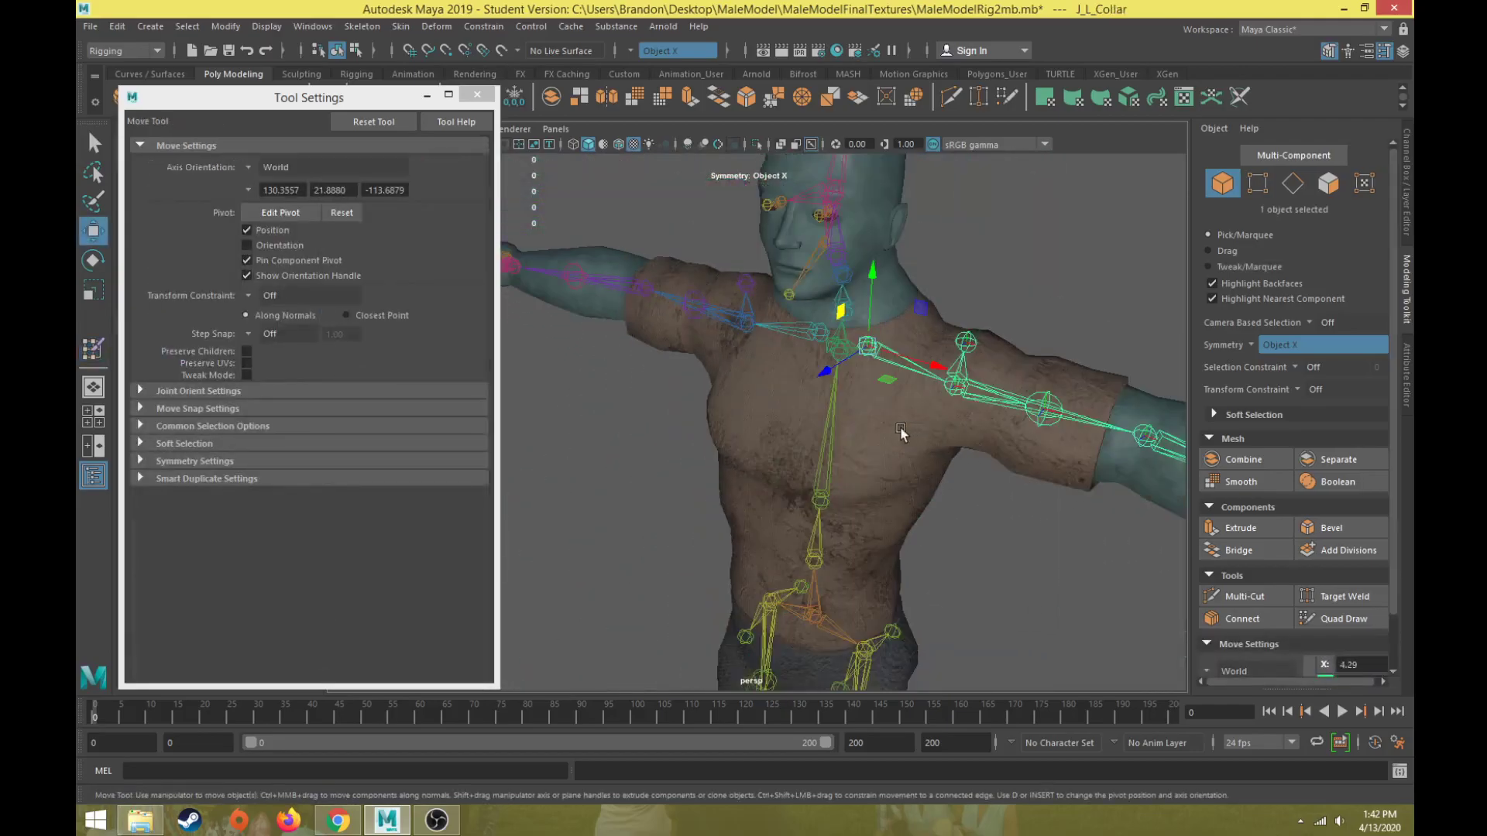
pyautogui.moveTo(262, 93); pyautogui.dragTo(253, 85)
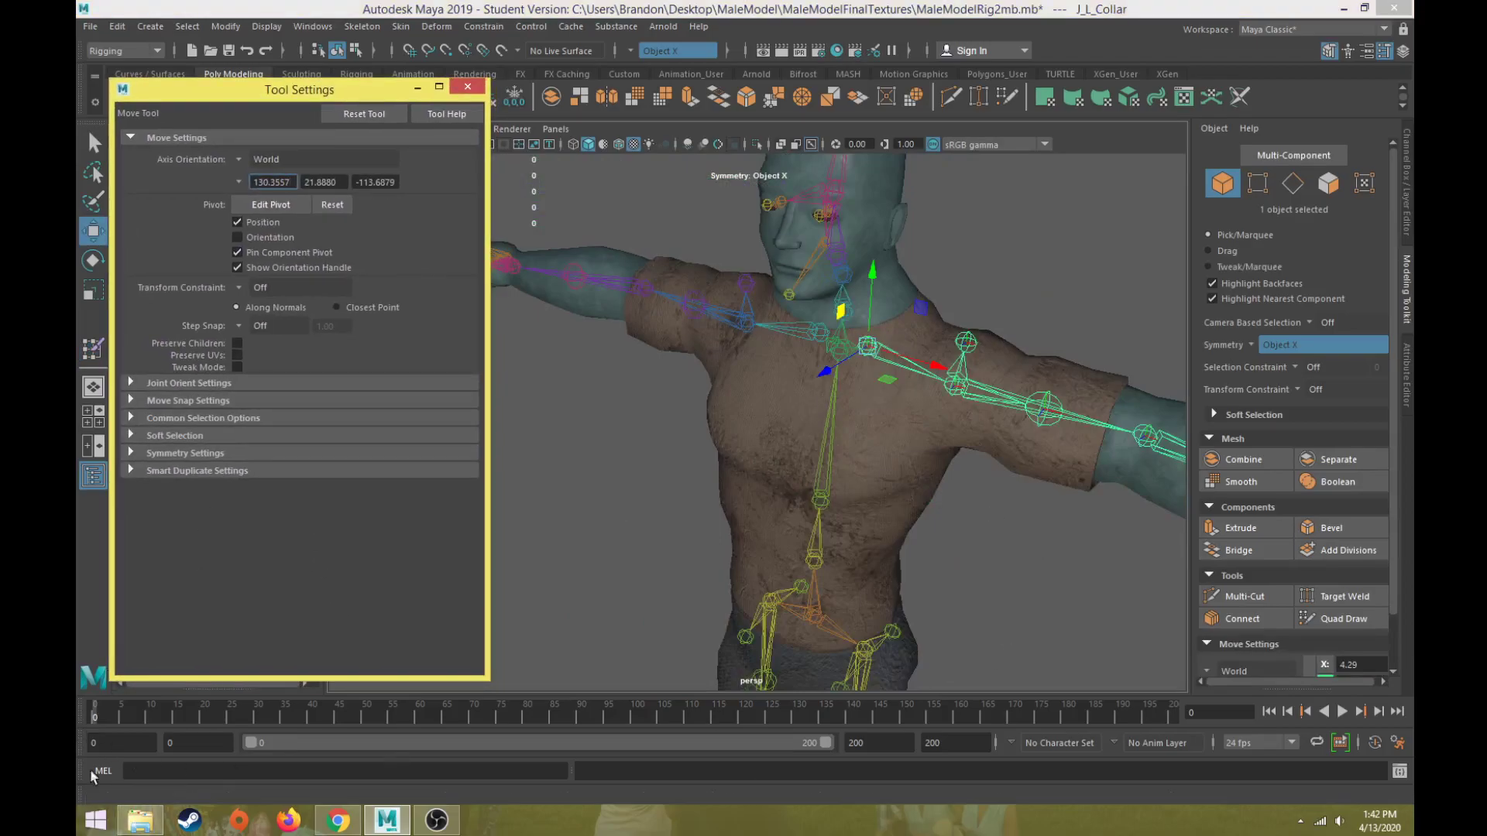
pyautogui.click(105, 717)
# Rotate the J_L_Collar joint upward and key it at frame 20, and rotate it downward for a key at frame 40.
pyautogui.moveTo(106, 714); pyautogui.dragTo(204, 731)
pyautogui.press('e')
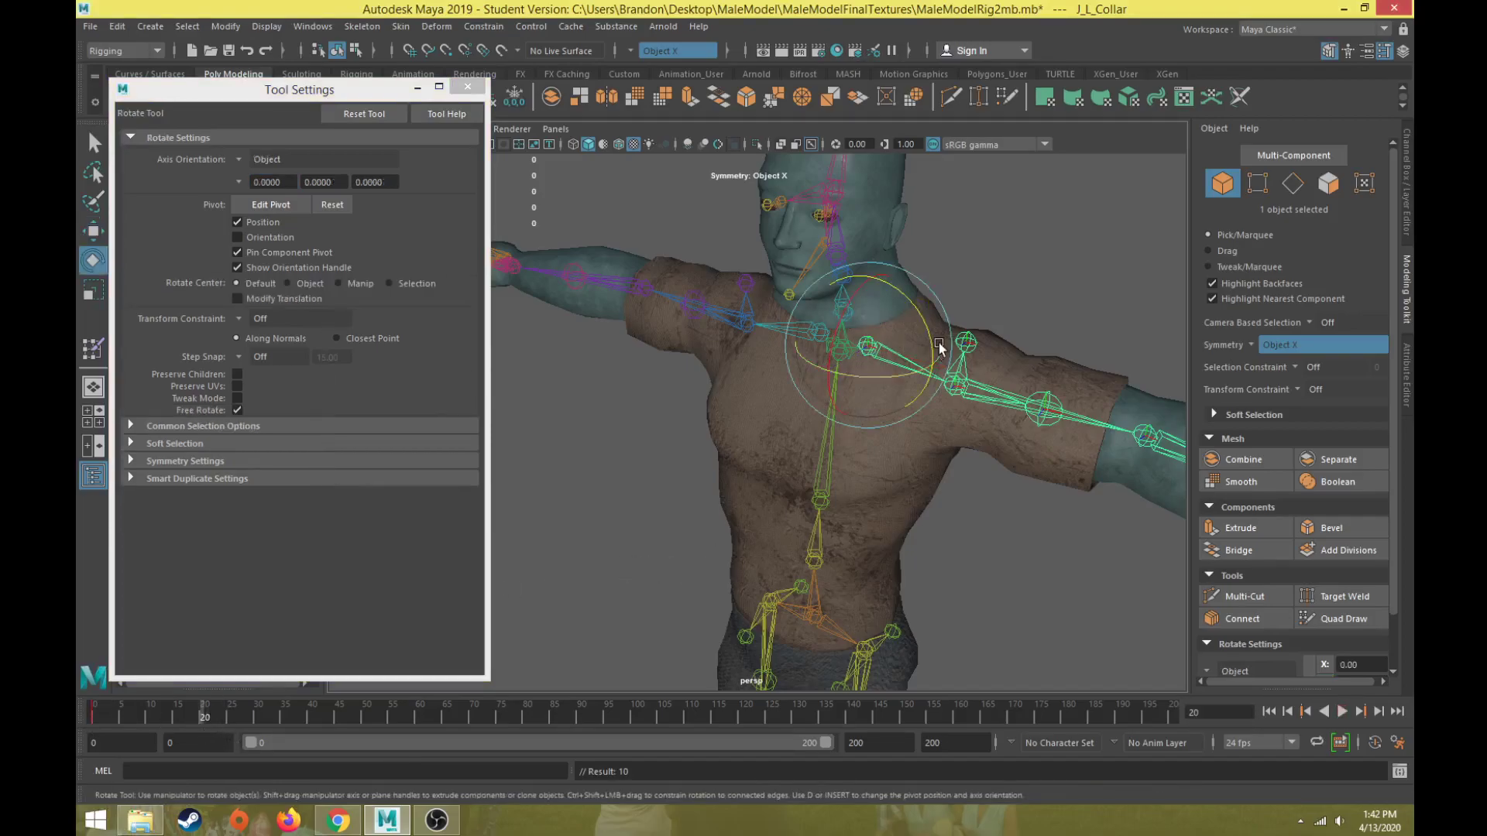
pyautogui.moveTo(924, 330); pyautogui.dragTo(920, 303)
pyautogui.press('s')
pyautogui.moveTo(258, 717); pyautogui.dragTo(313, 719)
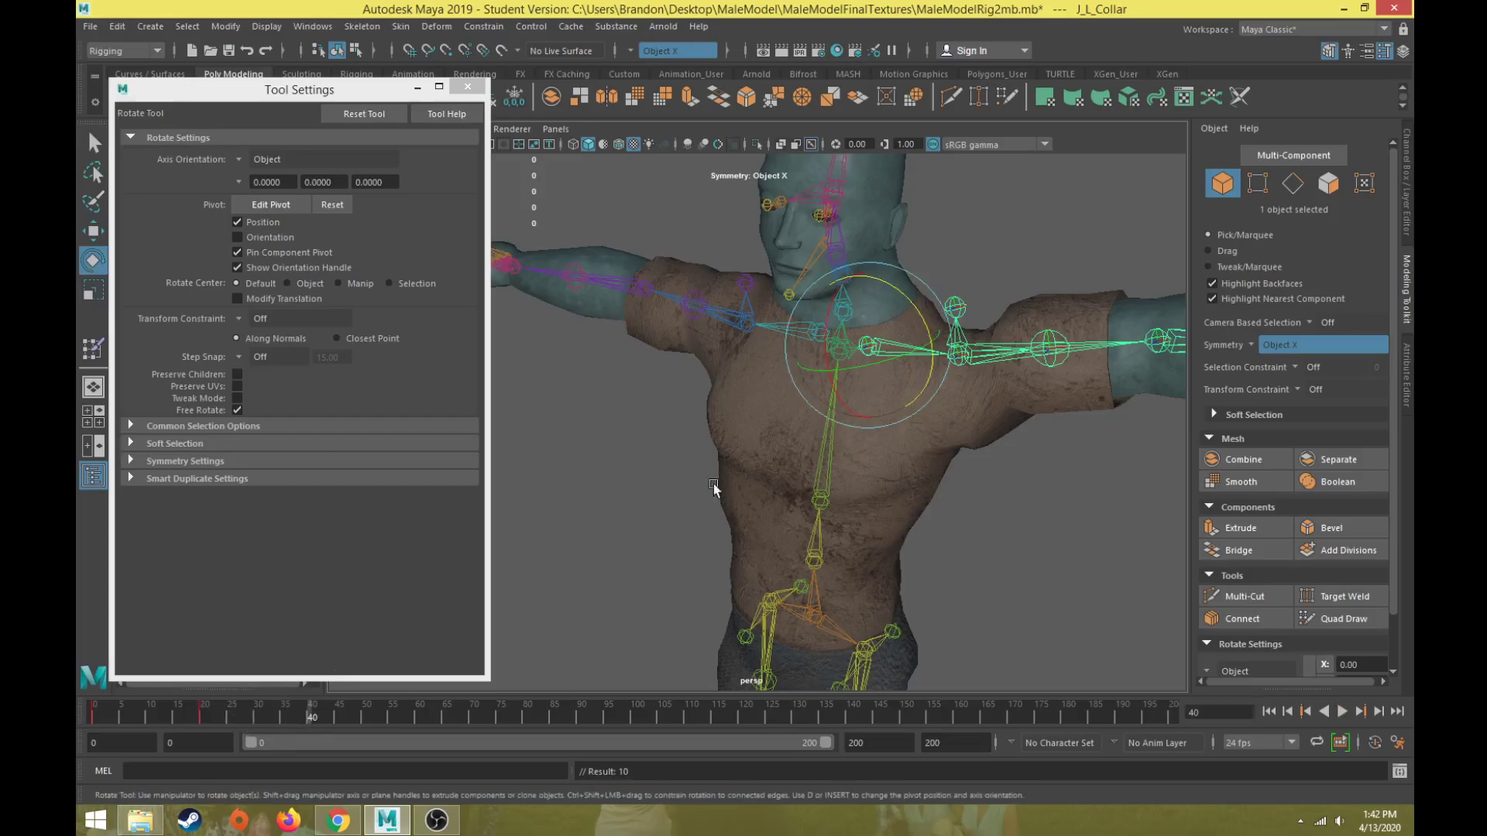
pyautogui.moveTo(927, 303); pyautogui.dragTo(602, 642)
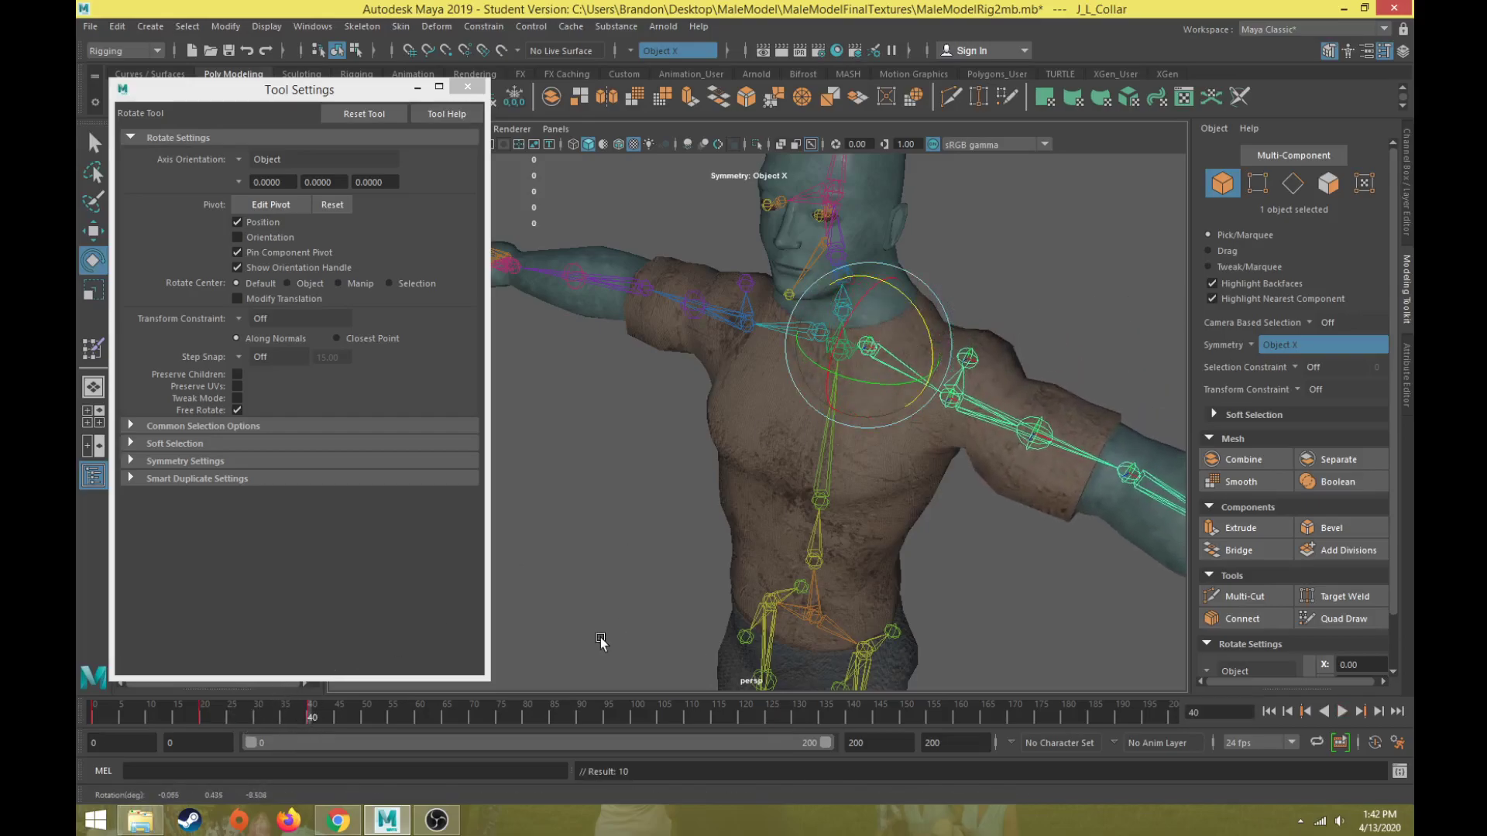
# Copy the J_L_Collar key from frame 0 and paste it at frame 60.
pyautogui.moveTo(318, 708); pyautogui.dragTo(93, 717)
pyautogui.rightClick(94, 716)
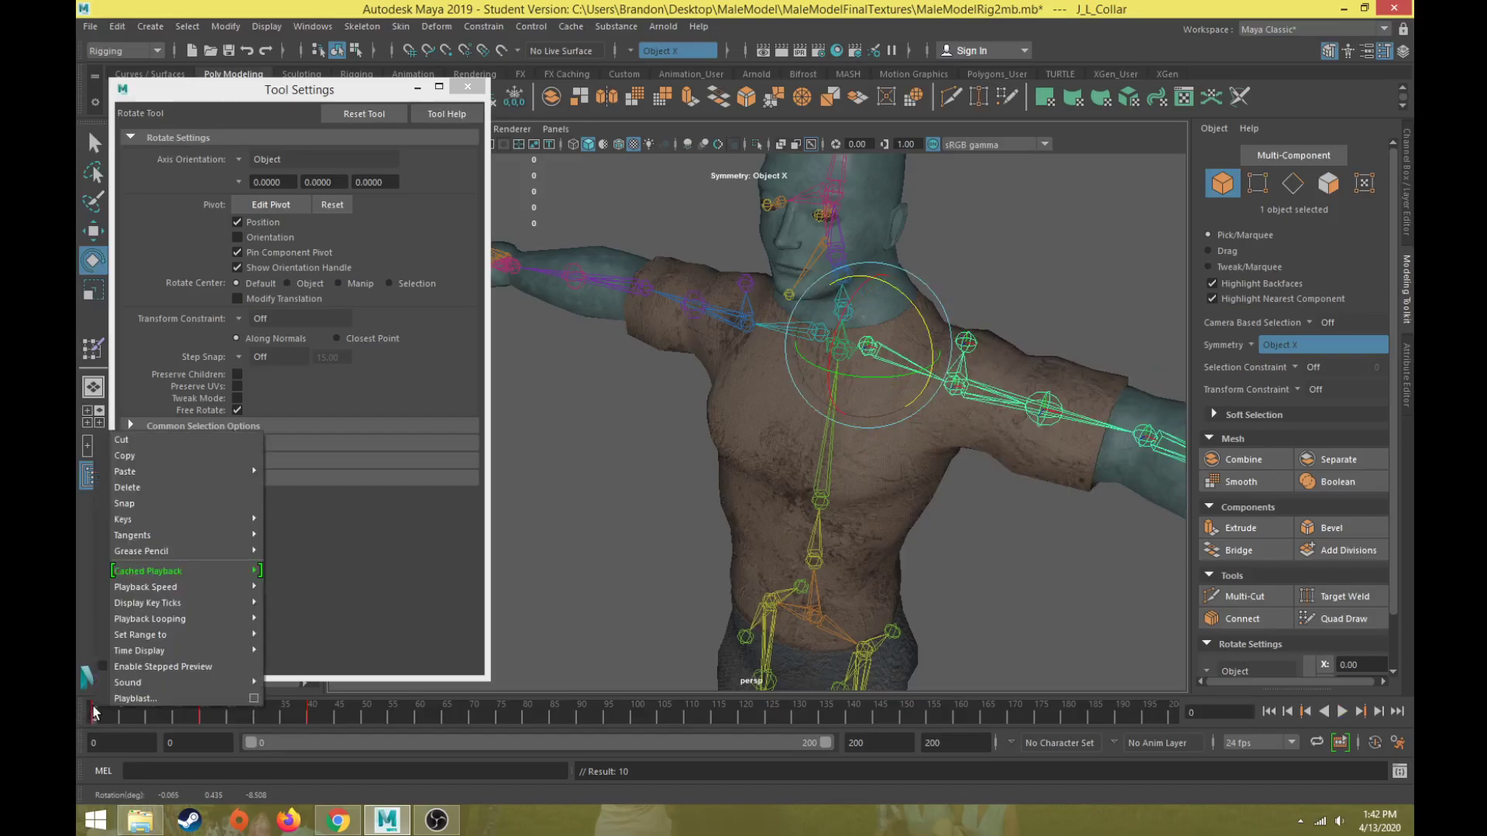
pyautogui.click(167, 457)
pyautogui.moveTo(376, 725); pyautogui.dragTo(398, 726)
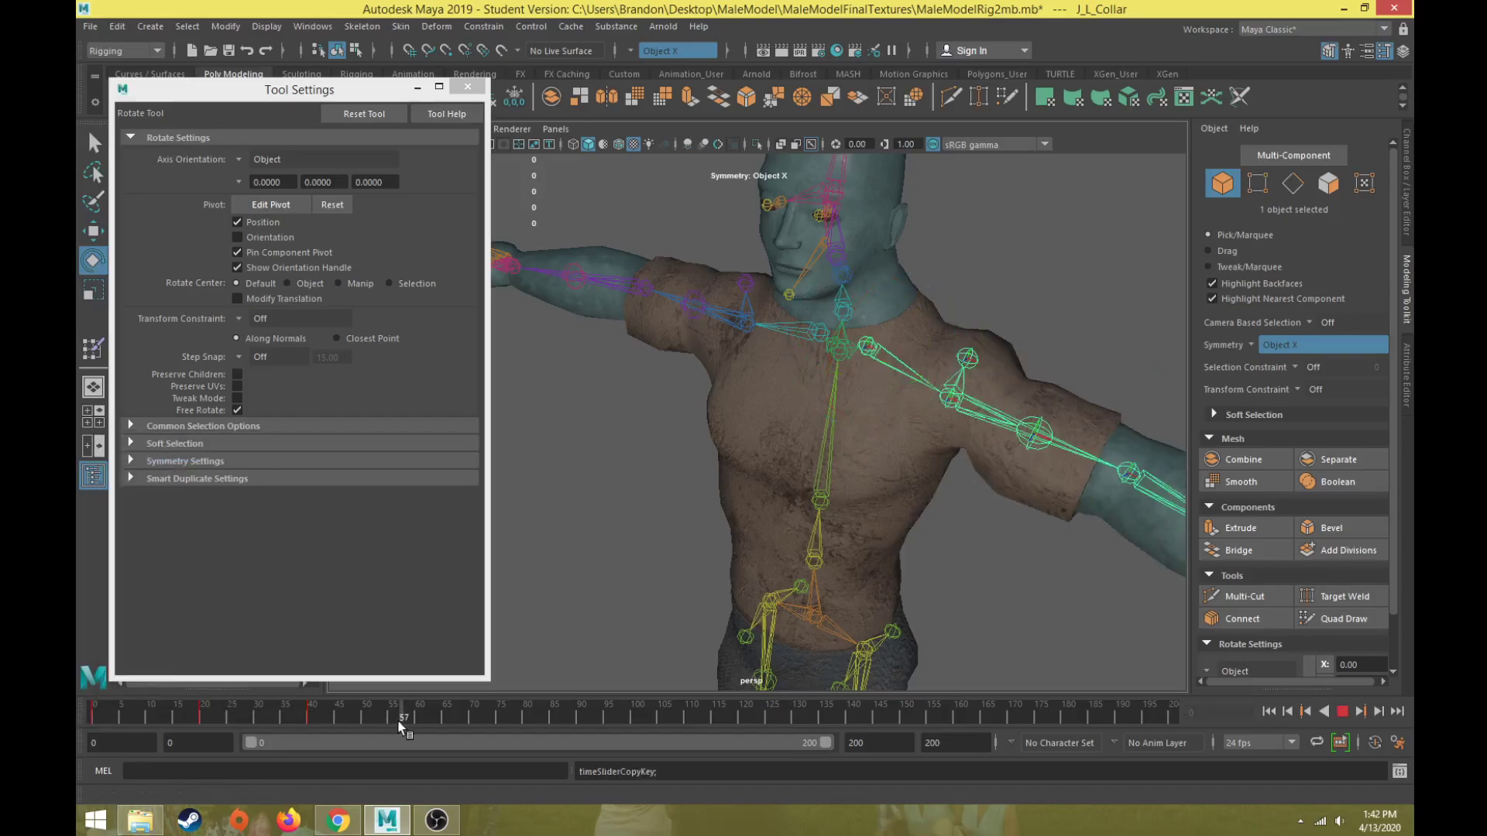
pyautogui.rightClick(420, 720)
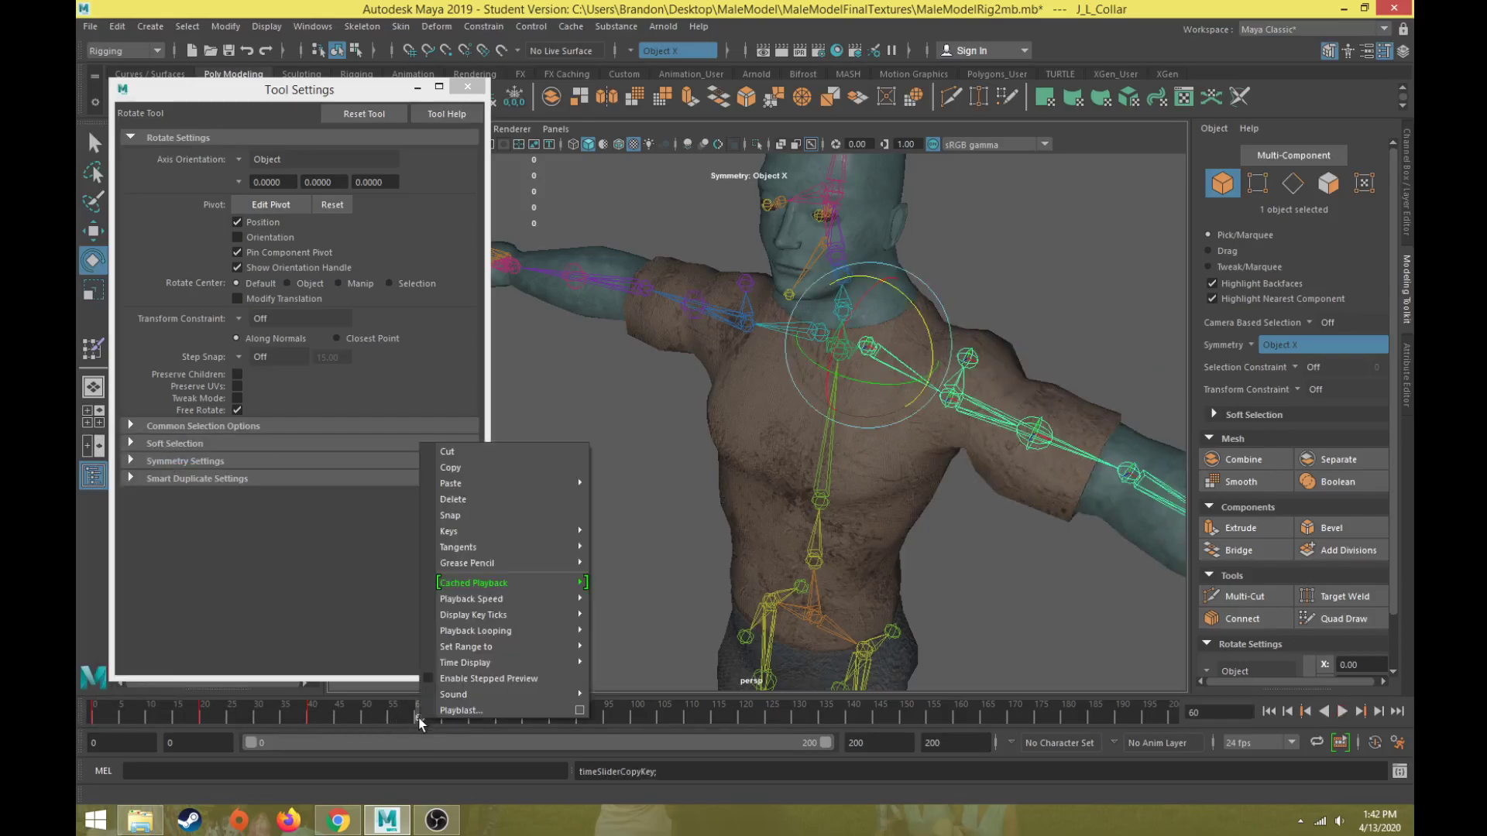
pyautogui.moveTo(543, 483)
pyautogui.click(617, 498)
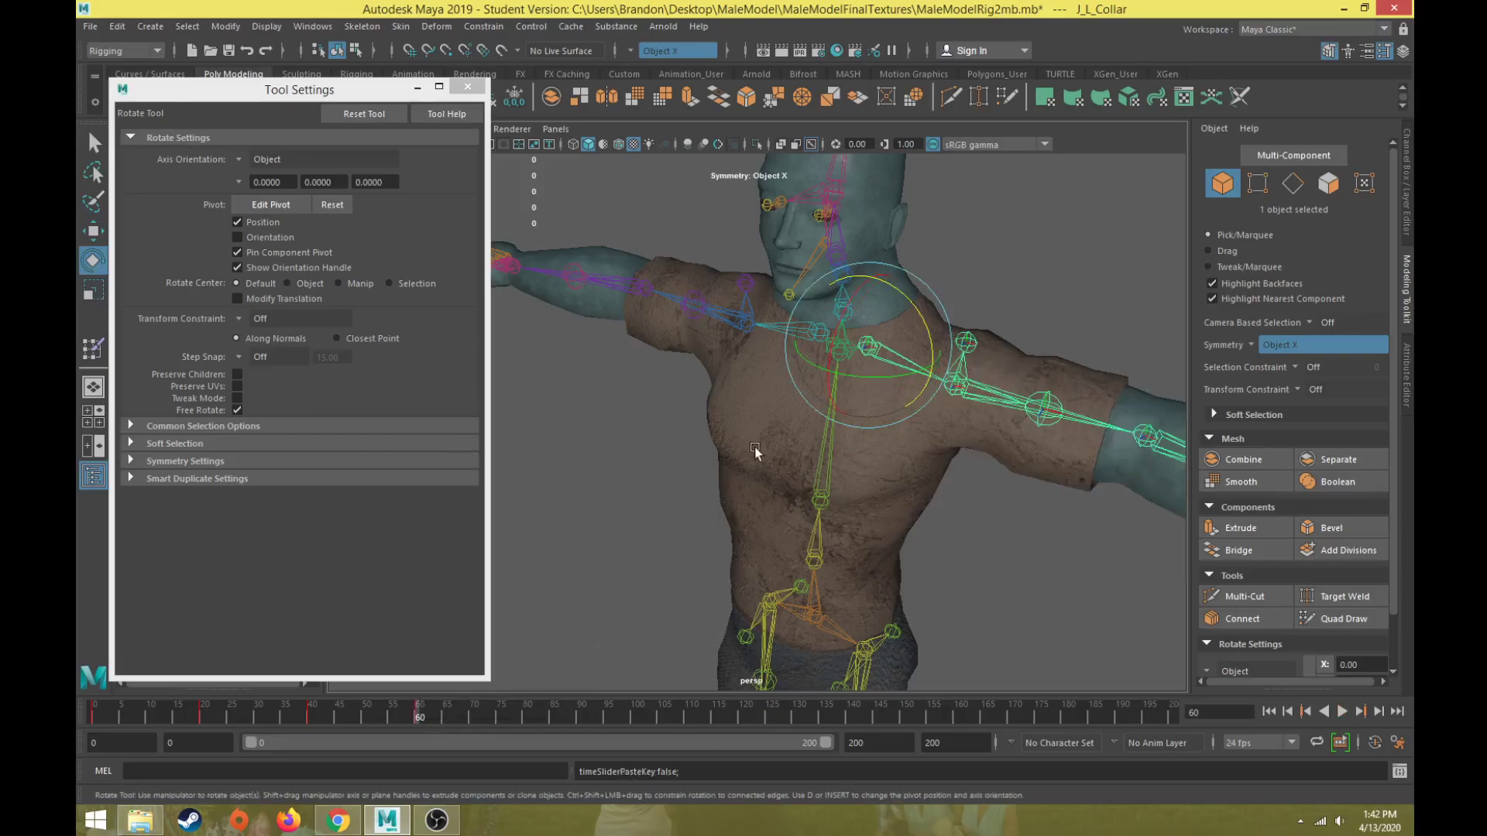
# Swing the J_L_Collar joint horizontally and key its poses at frames 80 and 100.
pyautogui.moveTo(504, 724); pyautogui.dragTo(524, 720)
pyautogui.moveTo(889, 369); pyautogui.dragTo(725, 459)
pyautogui.press('s')
pyautogui.hotkey('alt', 'v')
pyautogui.click(635, 714)
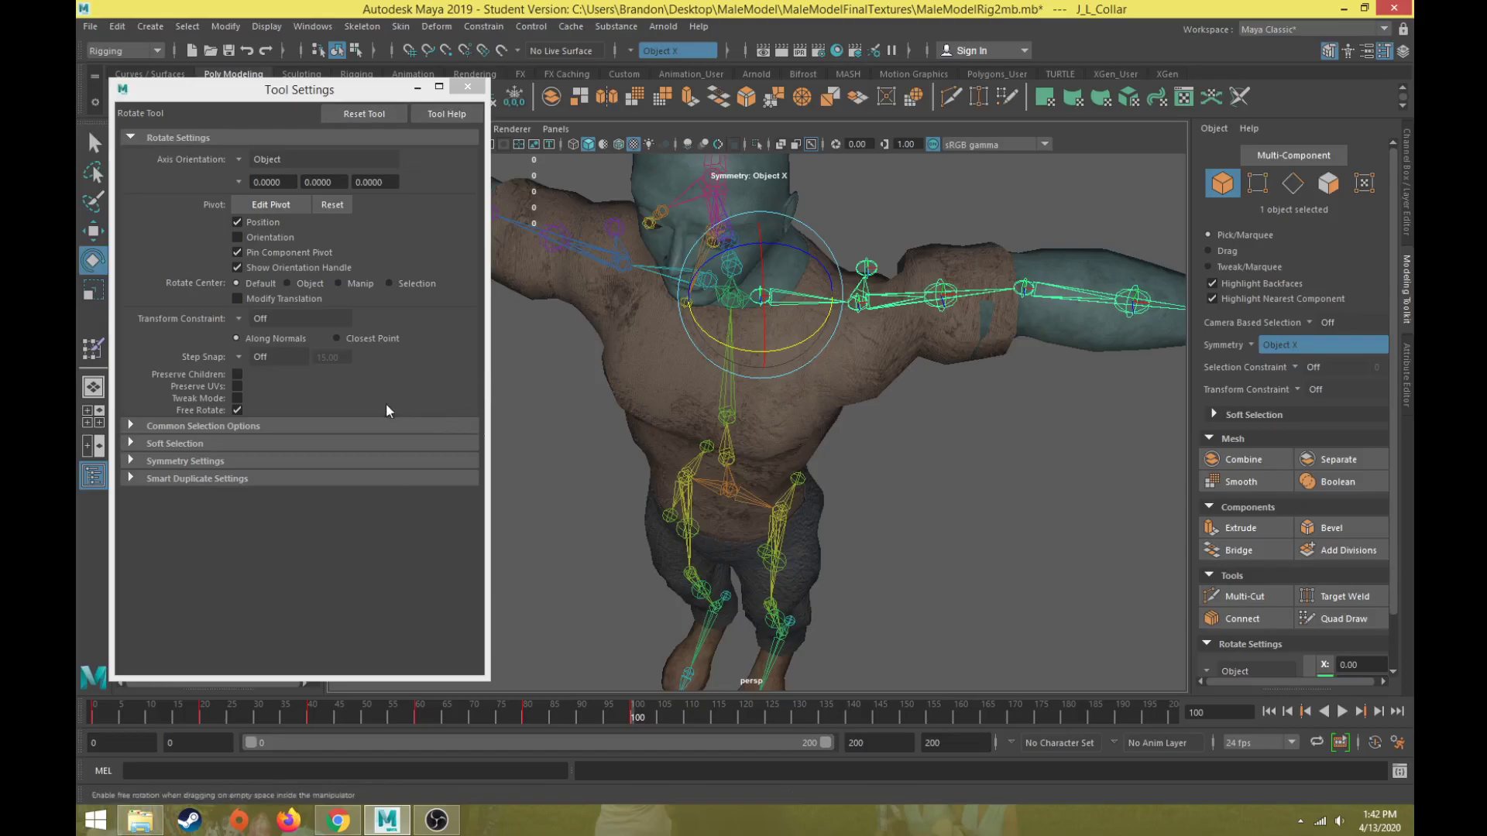
# Reselect the G_Body mesh, activate Paint Skin Weights and choose the J_L_Shoulder influence.
pyautogui.moveTo(306, 99)
pyautogui.mouseDown()
pyautogui.moveTo(308, 78)
pyautogui.moveTo(308, 97)
pyautogui.mouseUp()
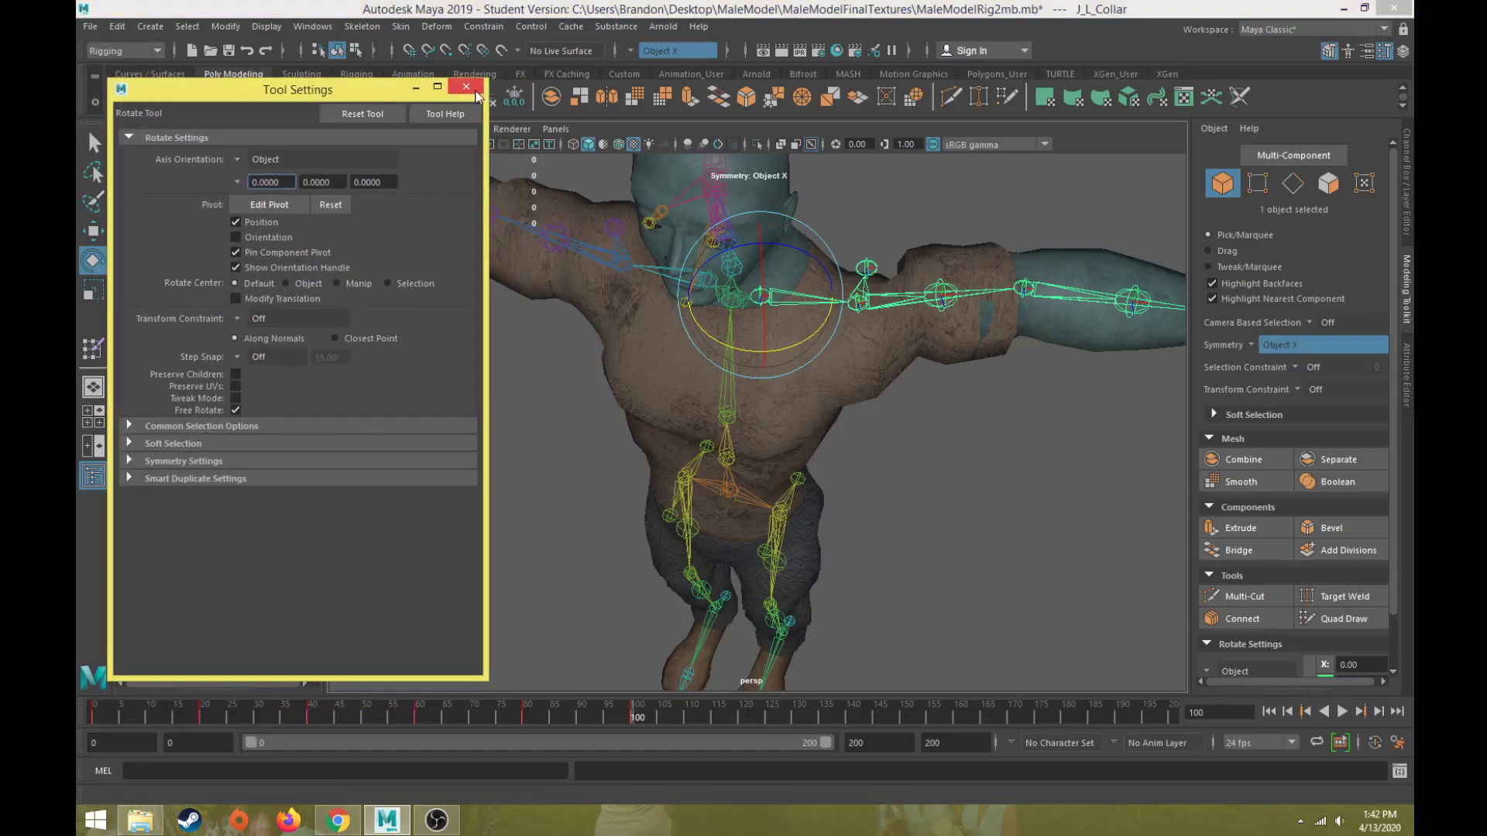
pyautogui.click(91, 353)
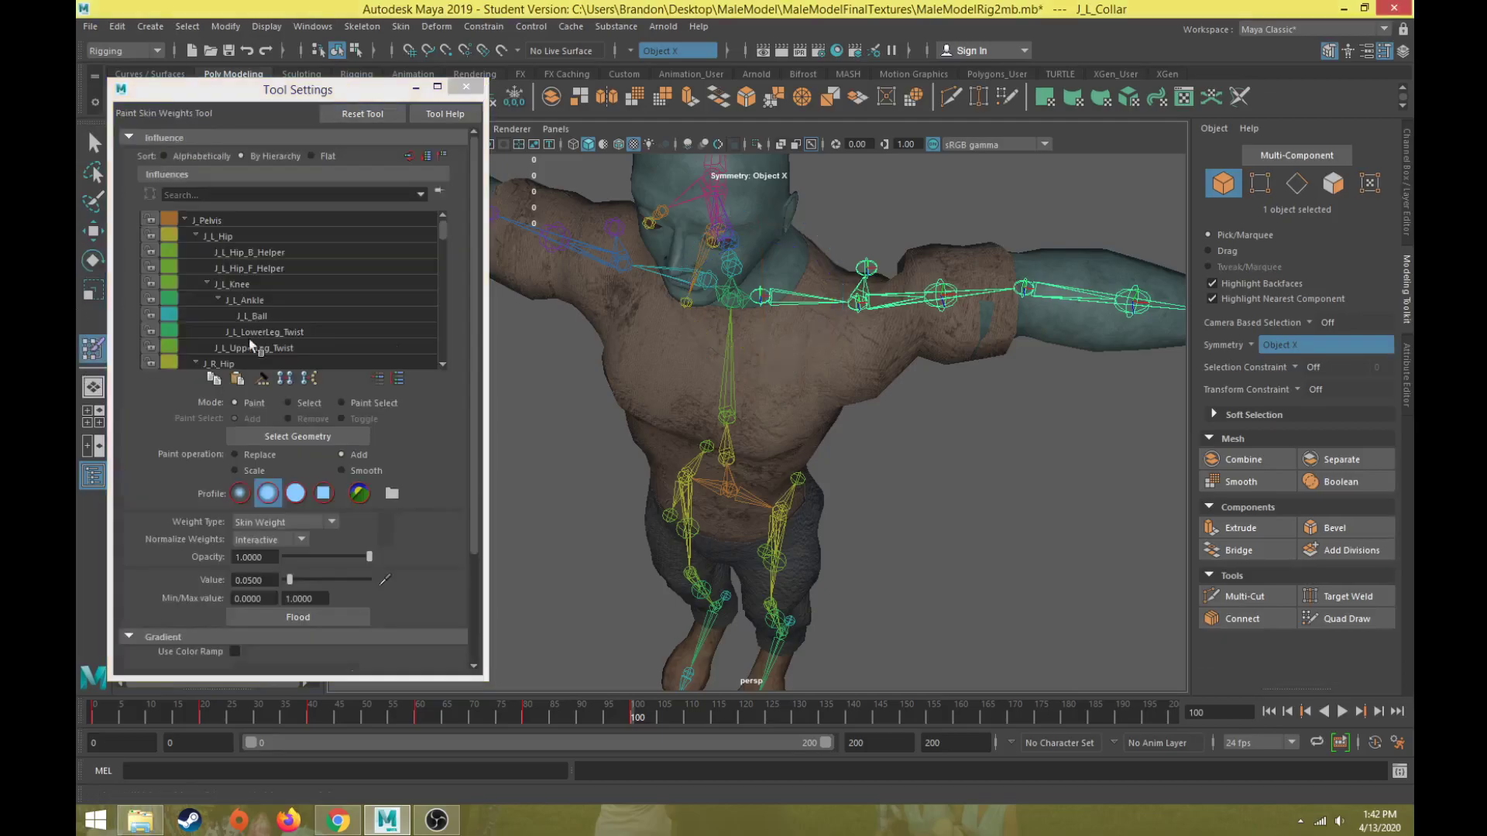
pyautogui.press('w')
pyautogui.click(786, 381)
pyautogui.click(97, 345)
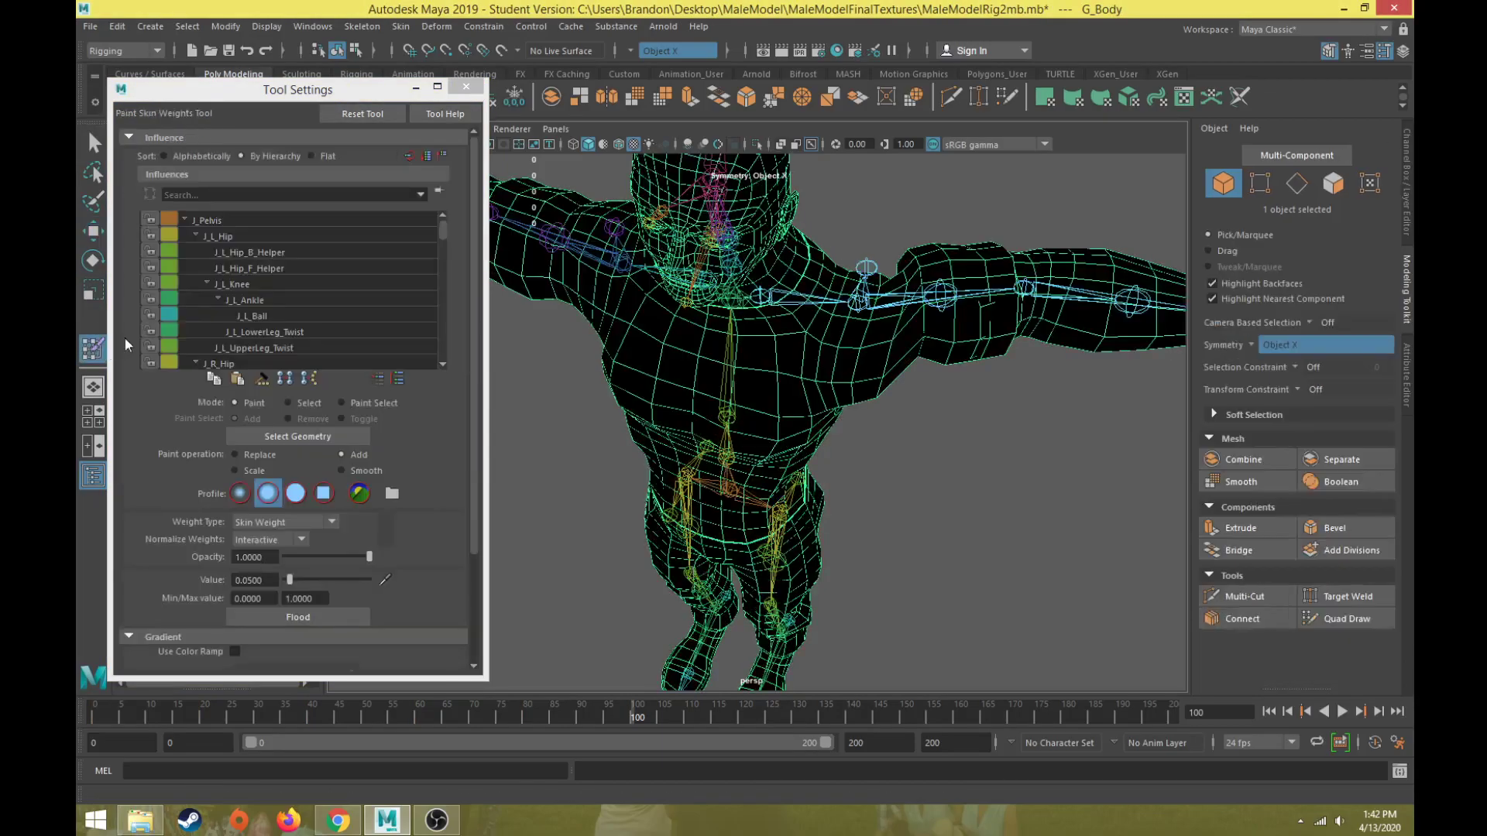
pyautogui.click(196, 236)
pyautogui.click(197, 251)
pyautogui.click(284, 333)
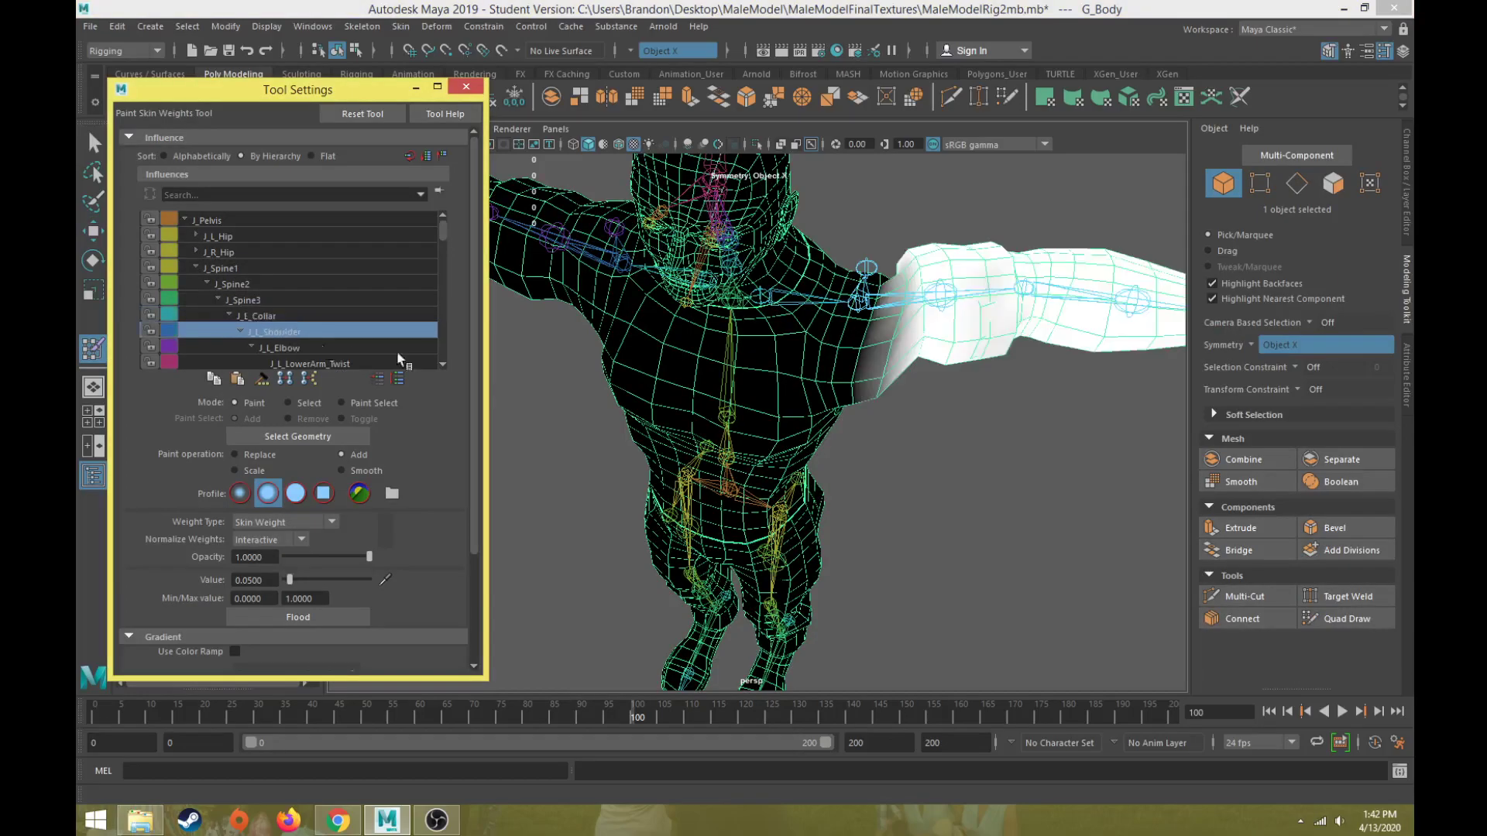
# Return the animation to frame 0, the left arm's rest pose.
pyautogui.scroll(4, 782, 341)
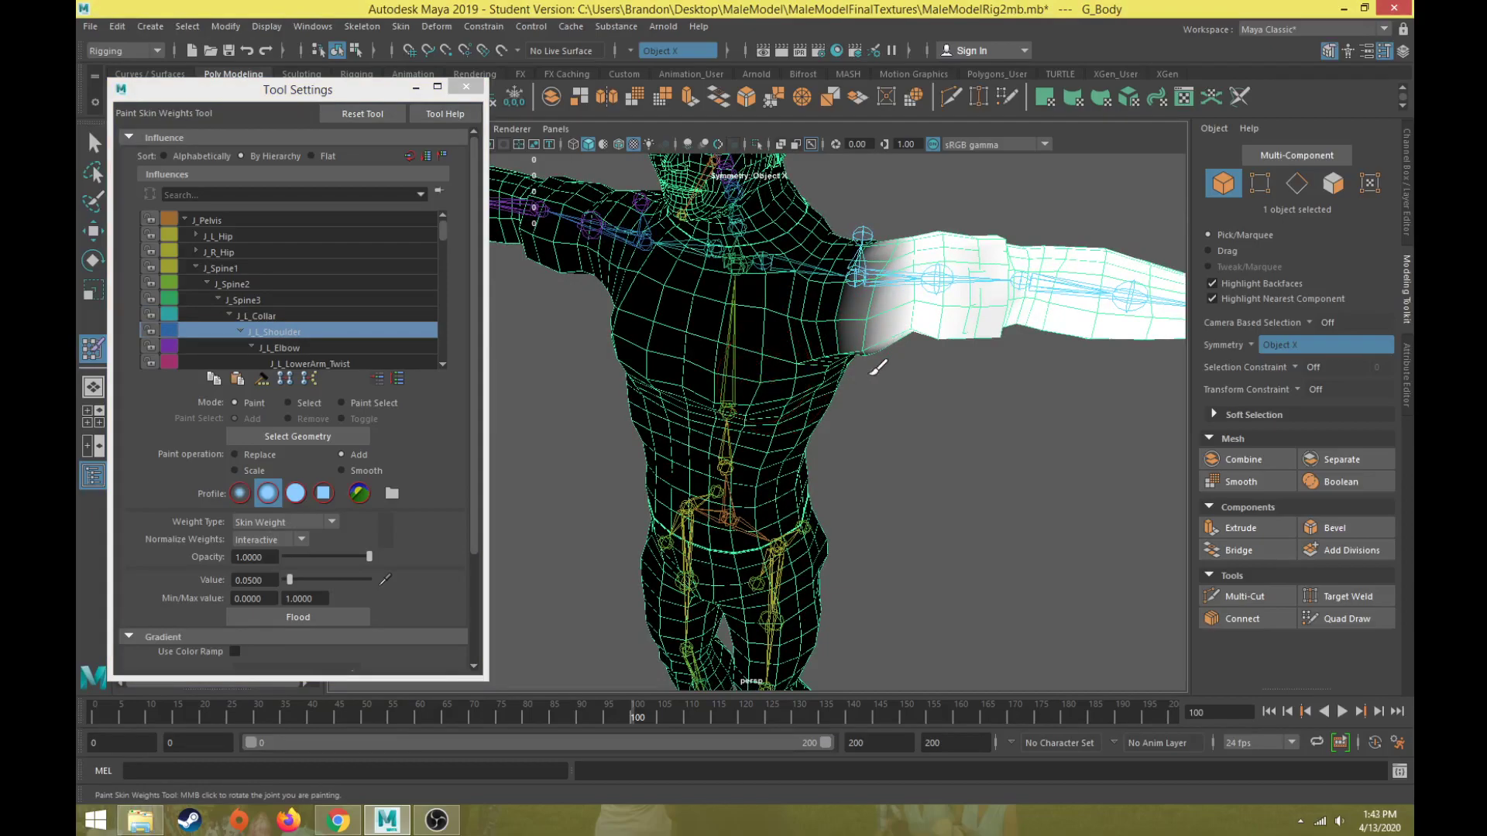
pyautogui.scroll(-3, 869, 375)
pyautogui.keyDown('alt'); pyautogui.moveTo(863, 374); pyautogui.dragTo(889, 343); pyautogui.keyUp('alt')
pyautogui.scroll(6, 857, 361)
pyautogui.keyDown('alt'); pyautogui.moveTo(857, 385); pyautogui.dragTo(775, 505, button='middle'); pyautogui.keyUp('alt')
pyautogui.keyDown('alt'); pyautogui.moveTo(775, 506); pyautogui.dragTo(513, 611); pyautogui.keyUp('alt')
pyautogui.moveTo(364, 724); pyautogui.dragTo(76, 717)
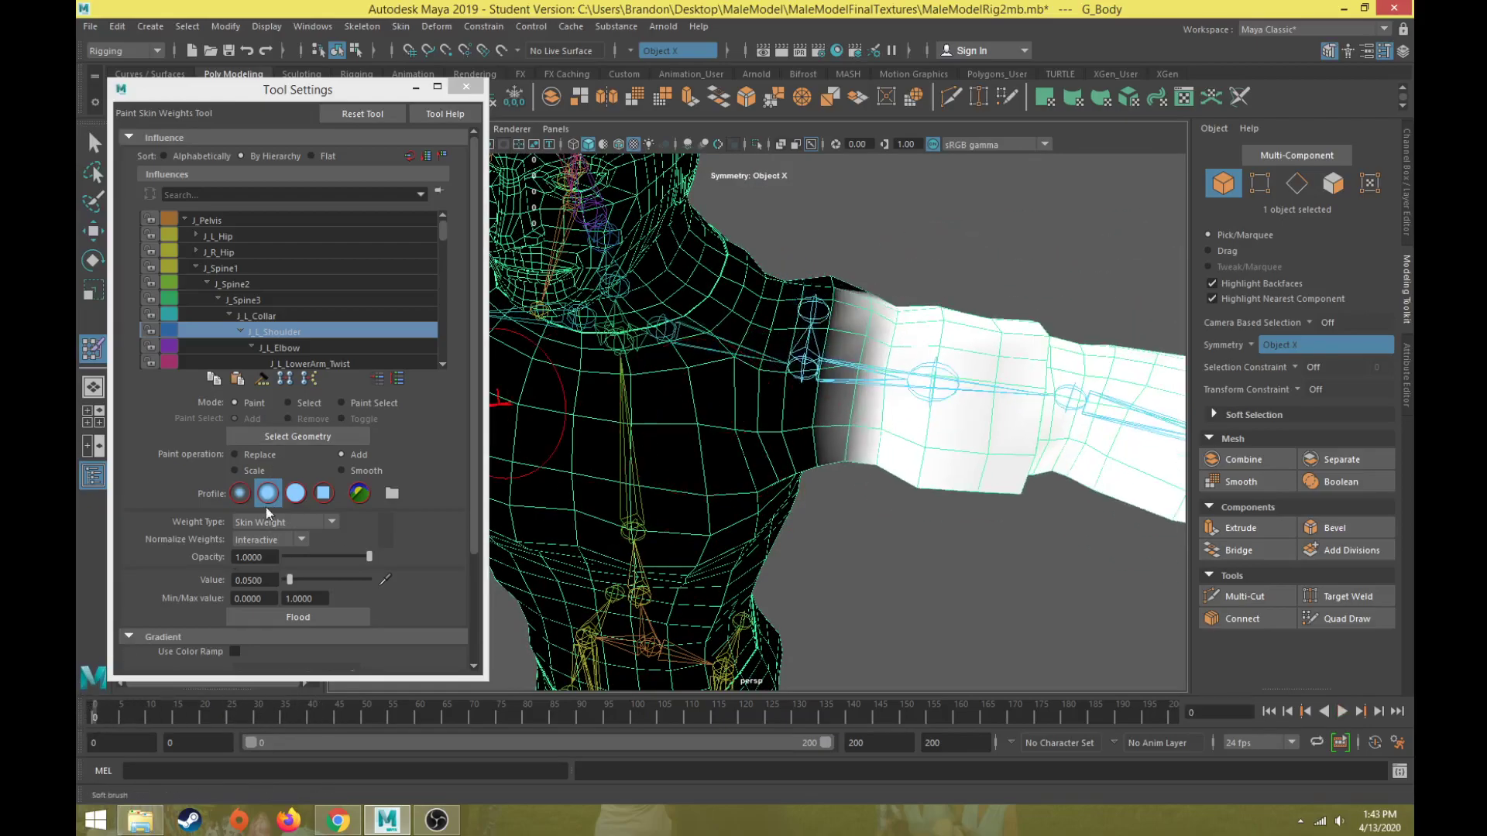
# Set the brush value to 1 and add J_L_Shoulder weight over the front and back of the left upper arm.
pyautogui.moveTo(290, 580); pyautogui.dragTo(363, 583)
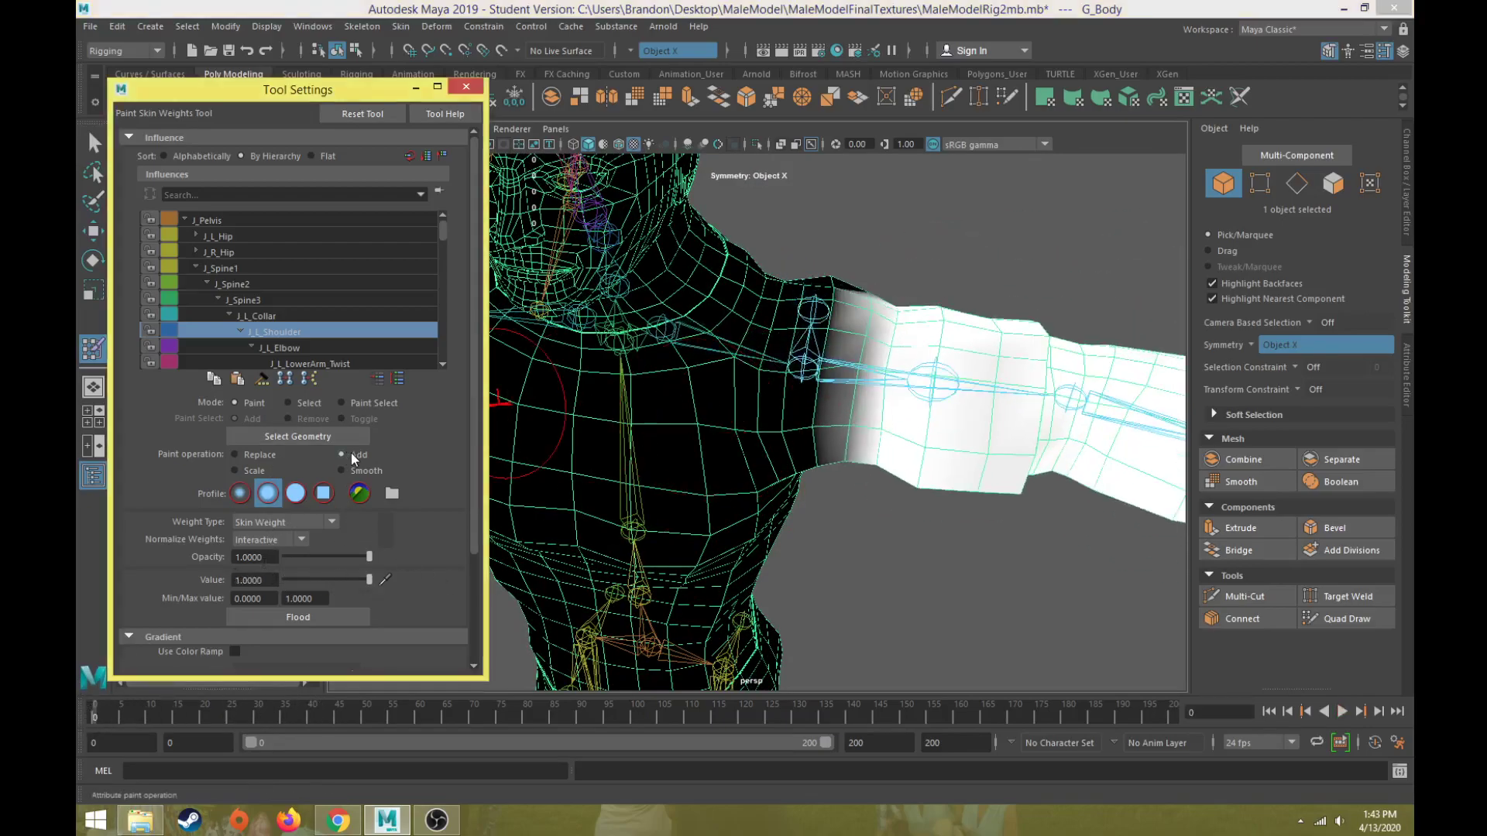
pyautogui.press('b')
pyautogui.moveTo(811, 435)
pyautogui.mouseDown()
pyautogui.moveTo(840, 434)
pyautogui.moveTo(825, 362)
pyautogui.moveTo(881, 276)
pyautogui.mouseUp()
pyautogui.keyDown('alt'); pyautogui.moveTo(856, 340); pyautogui.dragTo(624, 299); pyautogui.keyUp('alt')
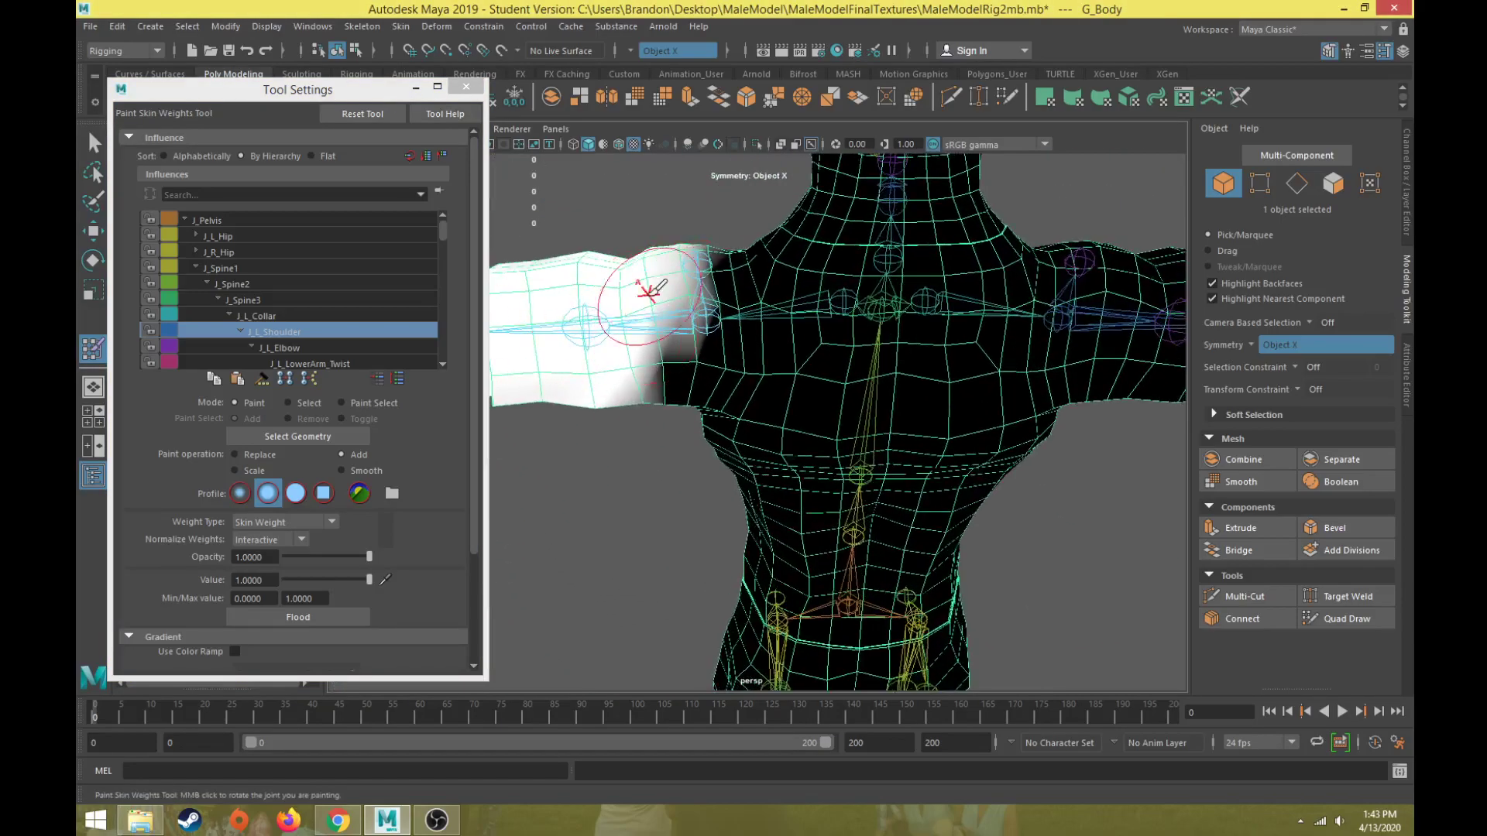
pyautogui.moveTo(662, 377)
pyautogui.keyDown('alt'); pyautogui.mouseDown()
pyautogui.moveTo(648, 299)
pyautogui.moveTo(630, 333)
pyautogui.mouseUp(); pyautogui.keyUp('alt')
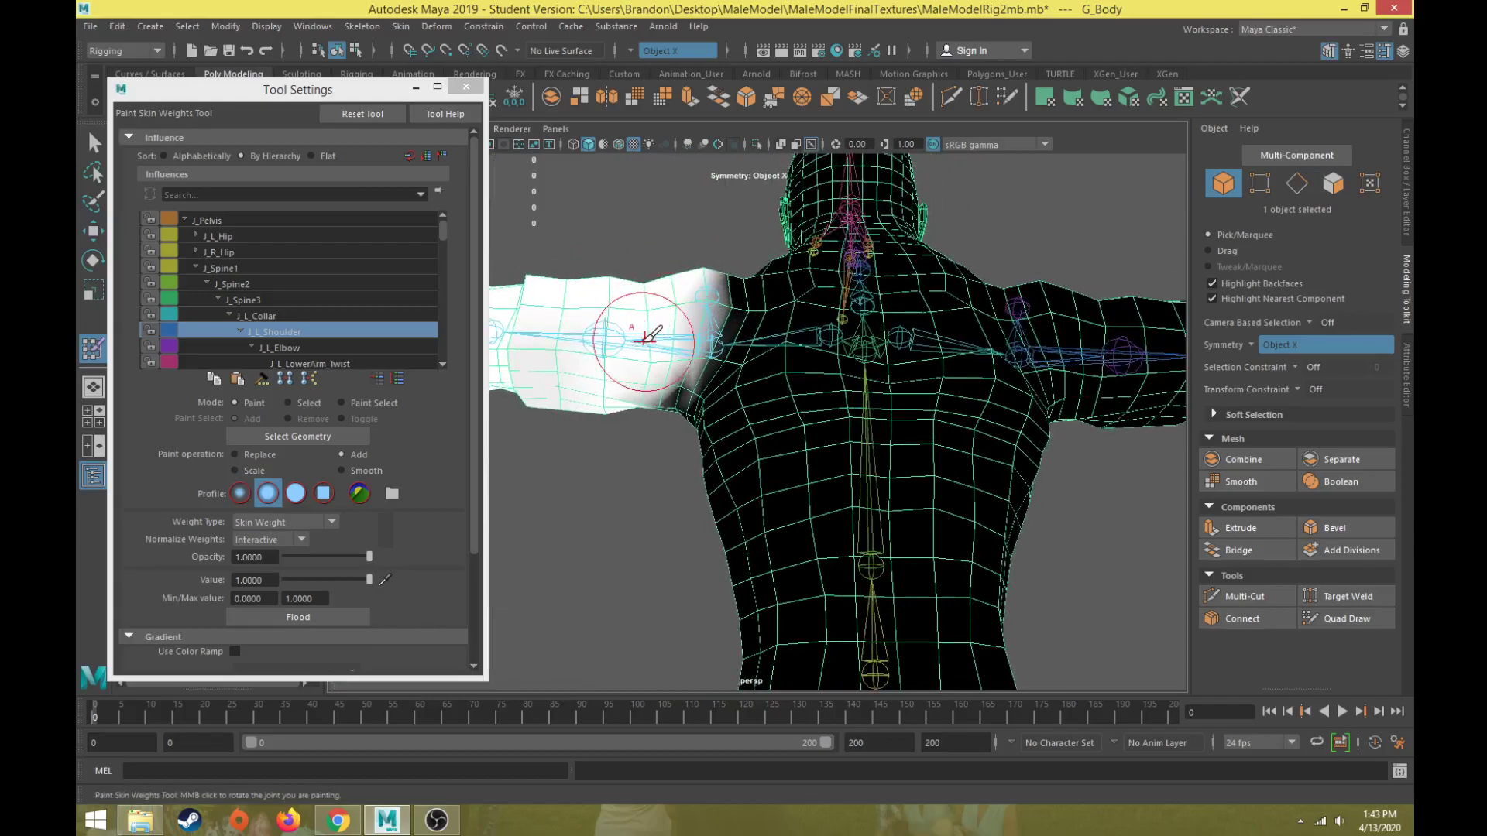
# Fill in the J_L_Shoulder weight around the left armpit and shoulder cap at full strength, ending at frame 0.
pyautogui.scroll(4, 643, 350)
pyautogui.keyDown('alt'); pyautogui.moveTo(643, 351); pyautogui.dragTo(758, 440, button='middle'); pyautogui.keyUp('alt')
pyautogui.moveTo(747, 441)
pyautogui.keyDown('alt'); pyautogui.mouseDown()
pyautogui.moveTo(767, 440)
pyautogui.moveTo(757, 399)
pyautogui.moveTo(694, 502)
pyautogui.moveTo(687, 480)
pyautogui.moveTo(770, 402)
pyautogui.moveTo(955, 514)
pyautogui.moveTo(754, 470)
pyautogui.mouseUp(); pyautogui.keyUp('alt')
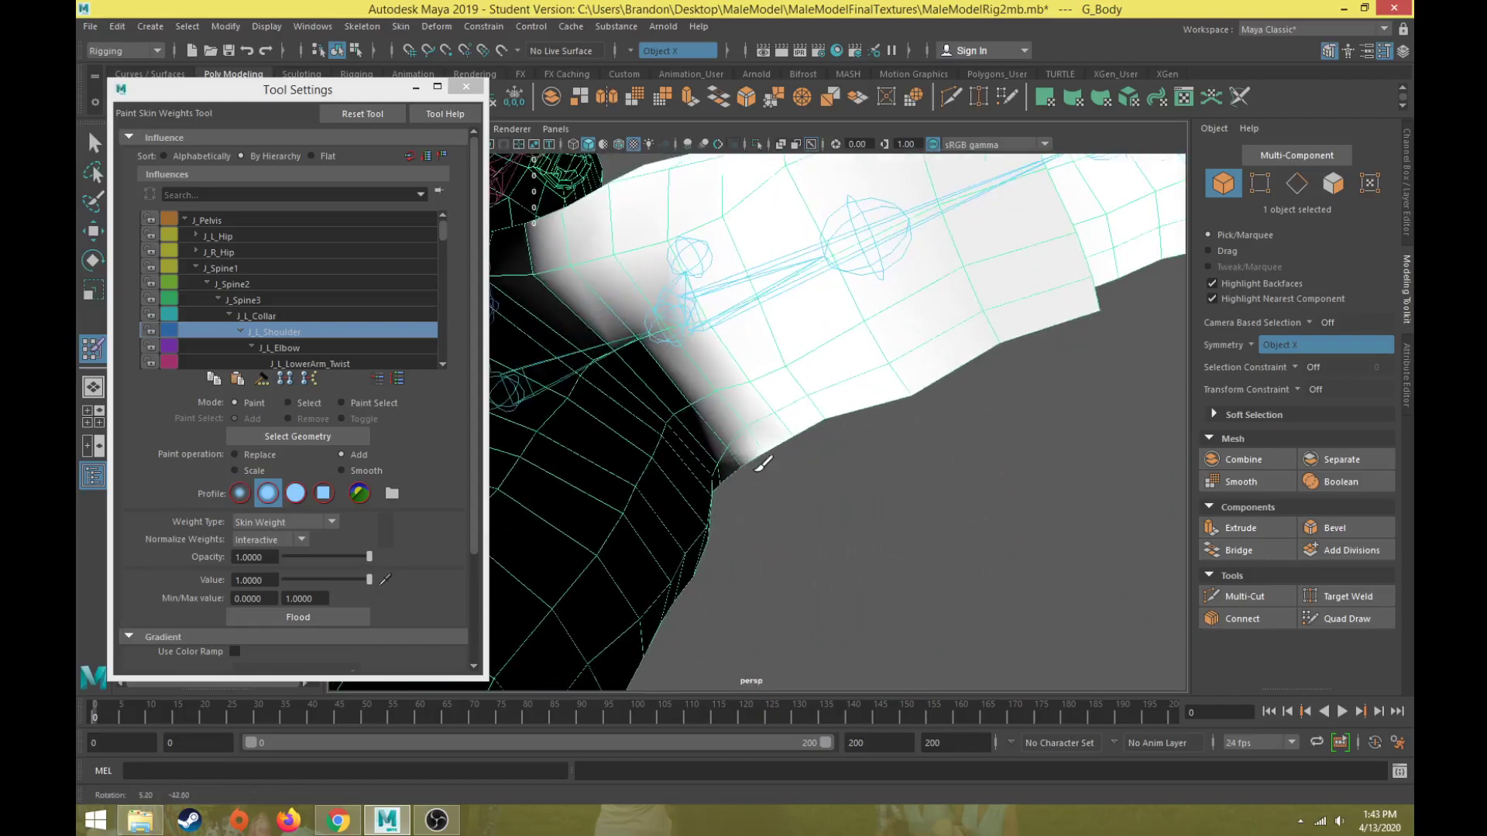
pyautogui.moveTo(647, 292); pyautogui.dragTo(680, 304)
pyautogui.keyDown('alt'); pyautogui.moveTo(799, 425); pyautogui.dragTo(813, 577); pyautogui.keyUp('alt')
pyautogui.moveTo(147, 709); pyautogui.dragTo(76, 667)
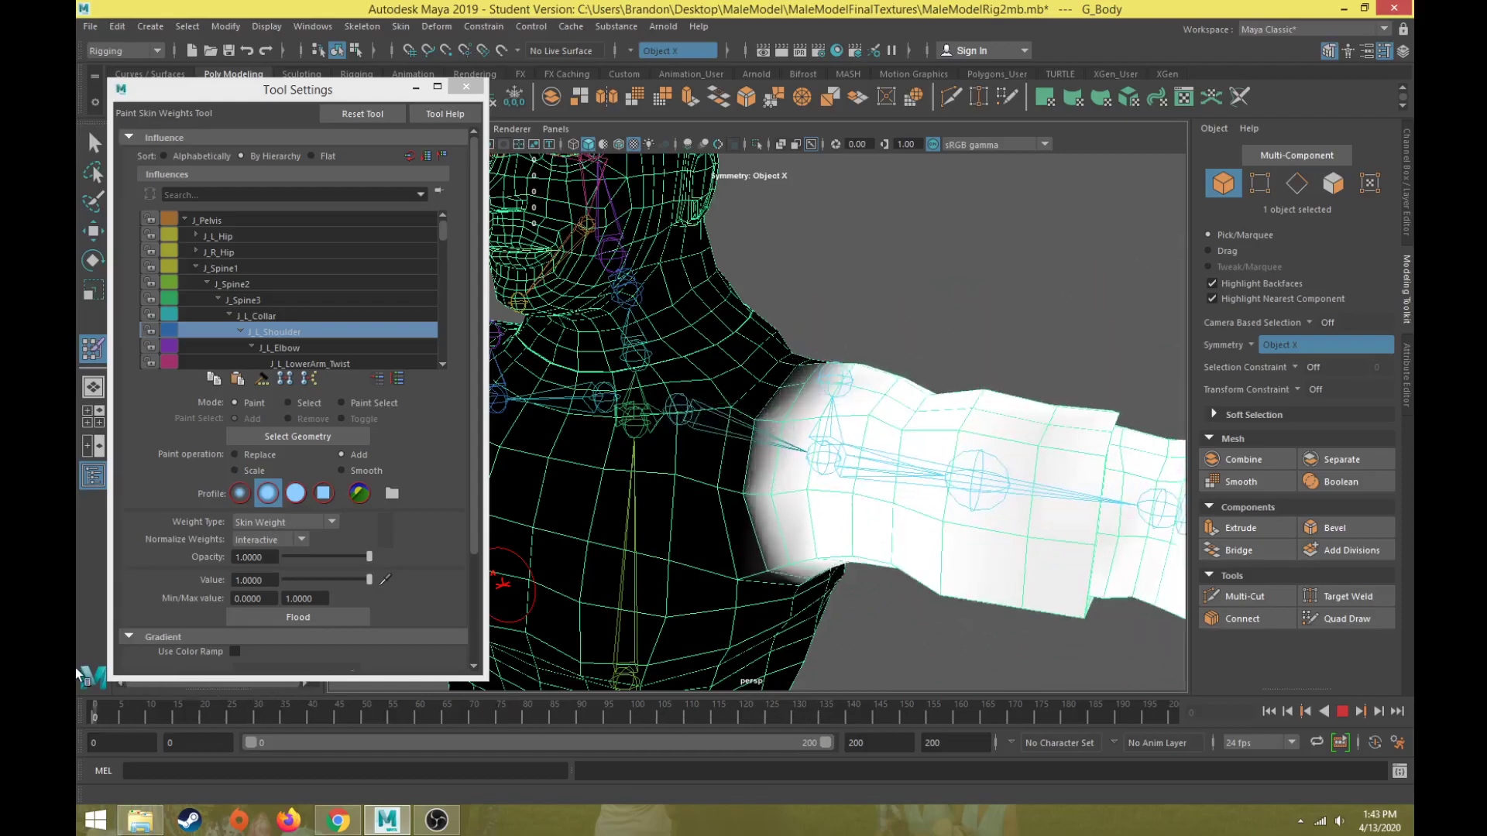
# Set the brush value to 0.2 and add a softer J_L_Shoulder falloff around the left shoulder, testing it against the keyed arm poses.
pyautogui.click(261, 580)
pyautogui.press('Return')
pyautogui.keyDown('alt'); pyautogui.moveTo(773, 434); pyautogui.dragTo(775, 498); pyautogui.keyUp('alt')
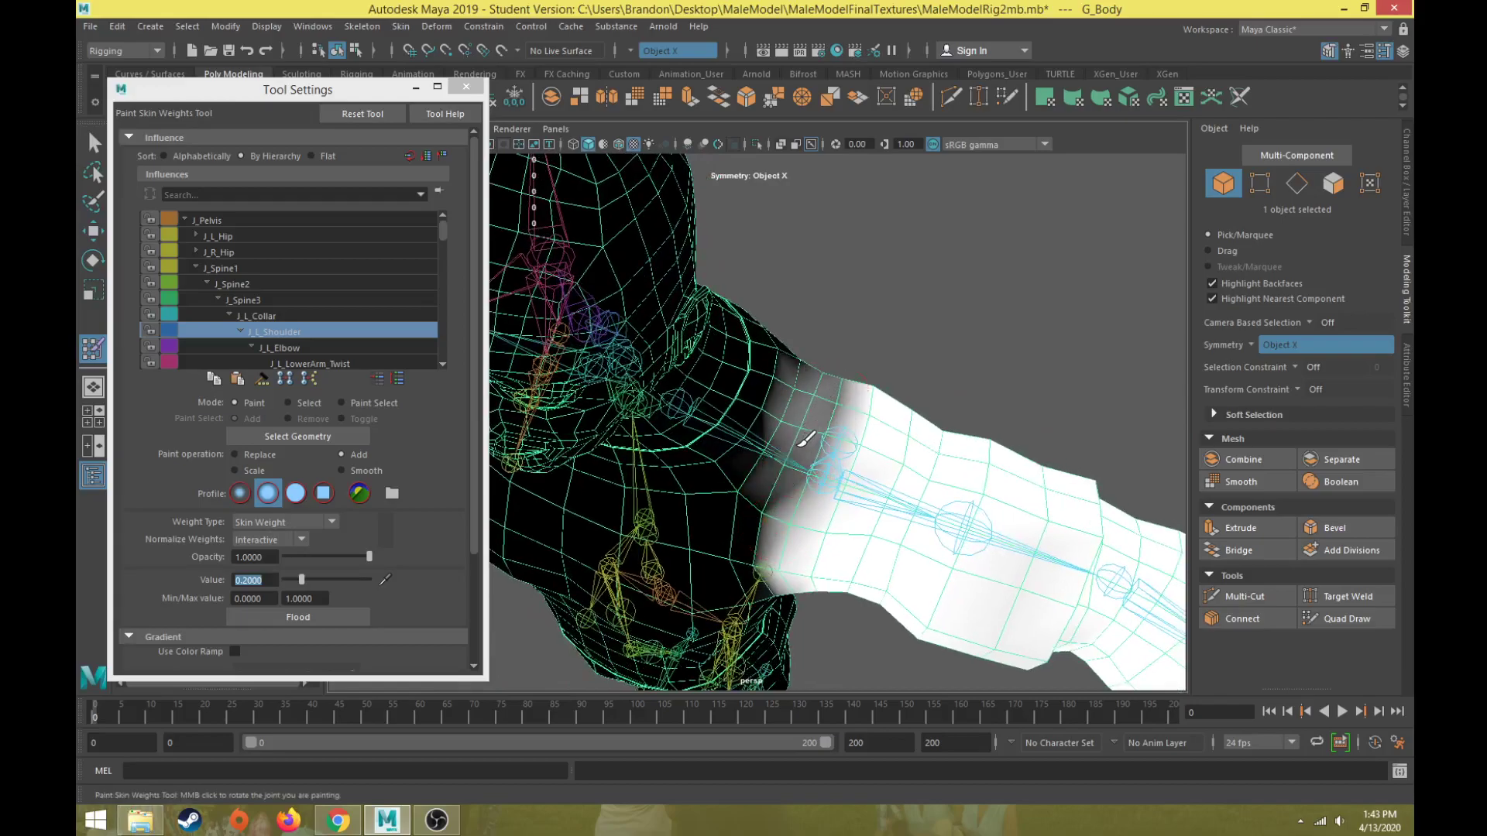
pyautogui.moveTo(765, 437)
pyautogui.keyDown('alt'); pyautogui.mouseDown()
pyautogui.moveTo(689, 427)
pyautogui.moveTo(769, 425)
pyautogui.moveTo(731, 476)
pyautogui.moveTo(767, 474)
pyautogui.moveTo(656, 486)
pyautogui.moveTo(777, 485)
pyautogui.moveTo(694, 477)
pyautogui.moveTo(749, 514)
pyautogui.moveTo(517, 556)
pyautogui.mouseUp(); pyautogui.keyUp('alt')
pyautogui.click(765, 502)
pyautogui.moveTo(104, 710)
pyautogui.mouseDown()
pyautogui.moveTo(355, 717)
pyautogui.moveTo(197, 712)
pyautogui.mouseUp()
pyautogui.keyDown('alt'); pyautogui.moveTo(533, 495); pyautogui.dragTo(511, 547); pyautogui.keyUp('alt')
pyautogui.moveTo(197, 714); pyautogui.dragTo(76, 755)
pyautogui.keyDown('alt'); pyautogui.moveTo(856, 447); pyautogui.dragTo(774, 496); pyautogui.keyUp('alt')
# Set the brush value to 0.05 and blend the J_L_Shoulder weight over the top of the left shoulder toward the collar.
pyautogui.click(271, 579)
pyautogui.write('.05')
pyautogui.press('Return')
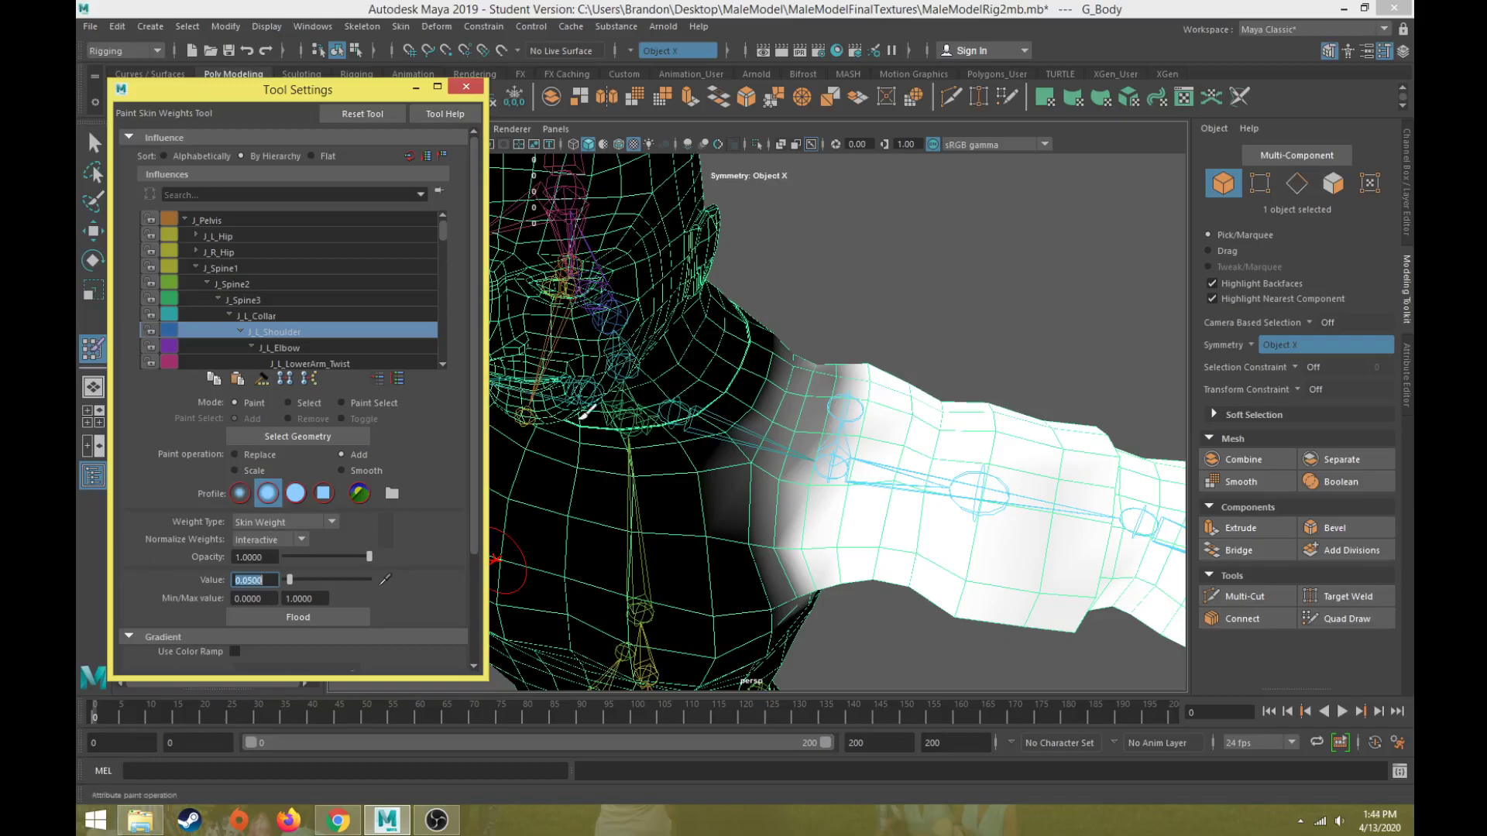
pyautogui.moveTo(852, 368)
pyautogui.keyDown('alt'); pyautogui.mouseDown()
pyautogui.moveTo(739, 410)
pyautogui.moveTo(755, 422)
pyautogui.mouseUp(); pyautogui.keyUp('alt')
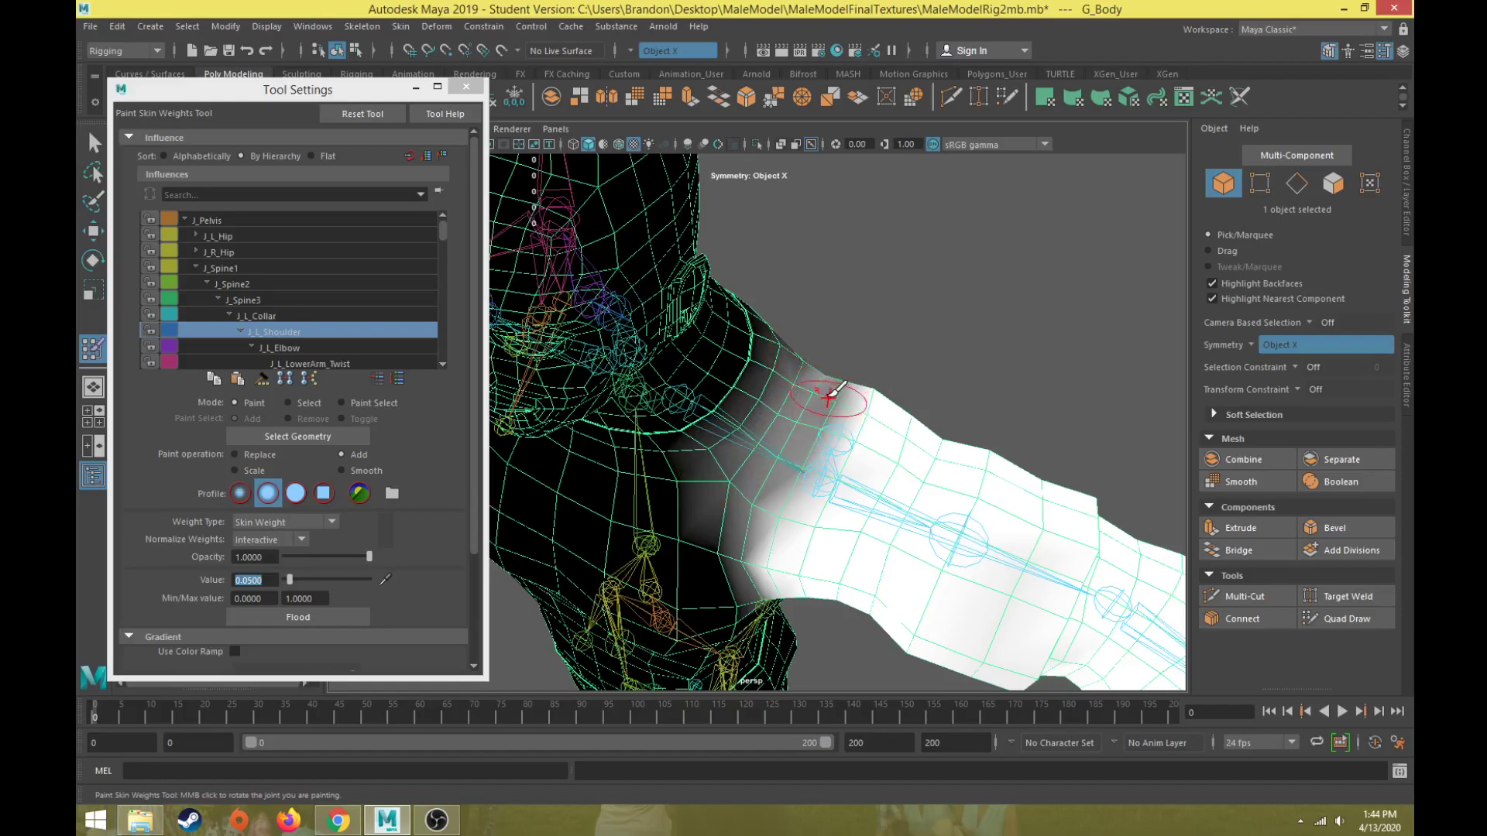
pyautogui.moveTo(819, 415); pyautogui.dragTo(759, 501)
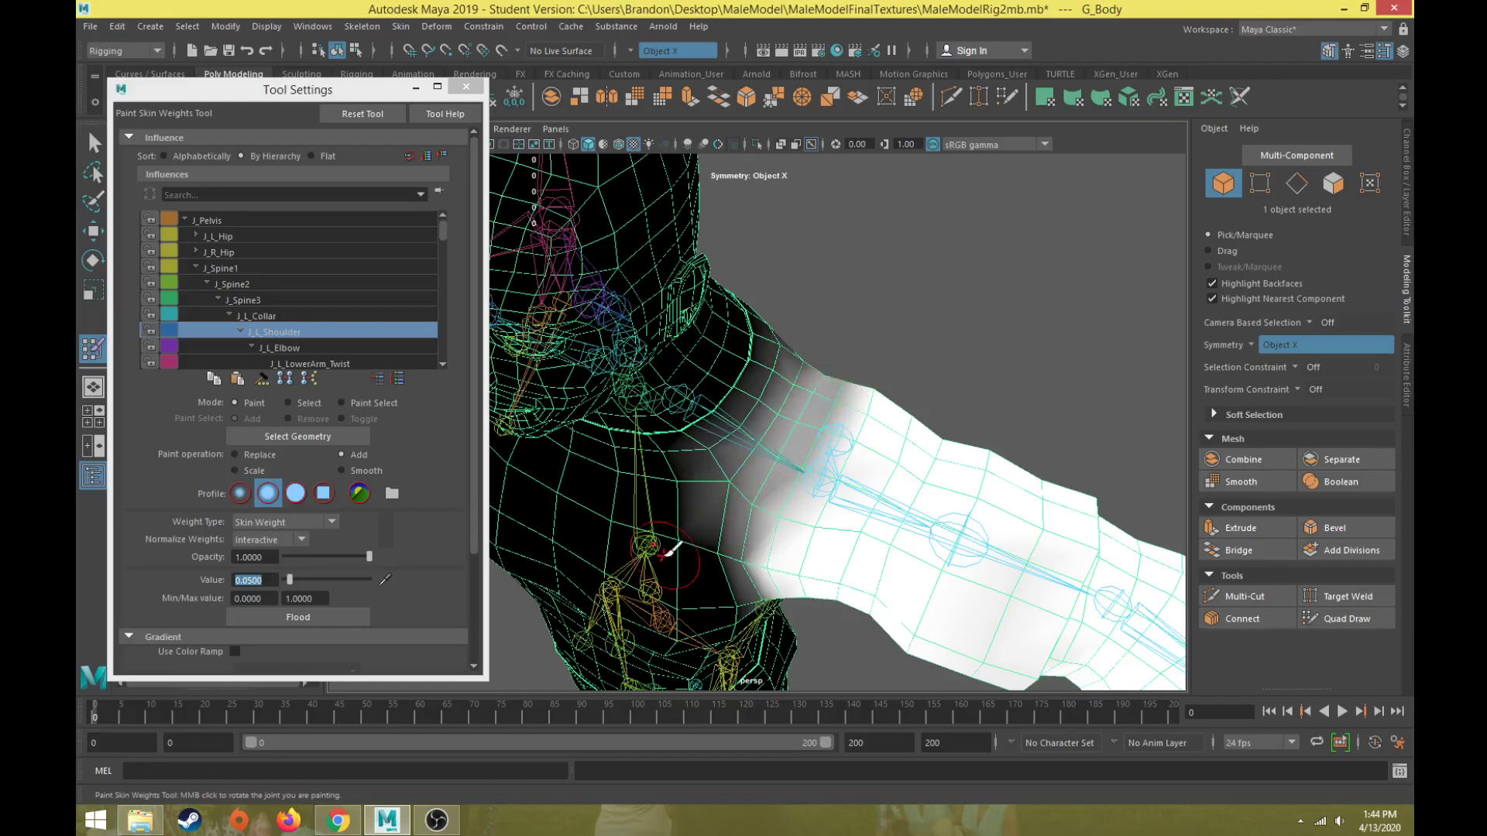
pyautogui.keyDown('alt'); pyautogui.moveTo(665, 554); pyautogui.dragTo(527, 579); pyautogui.keyUp('alt')
pyautogui.moveTo(115, 714)
pyautogui.mouseDown()
pyautogui.moveTo(209, 714)
pyautogui.moveTo(95, 714)
pyautogui.mouseUp()
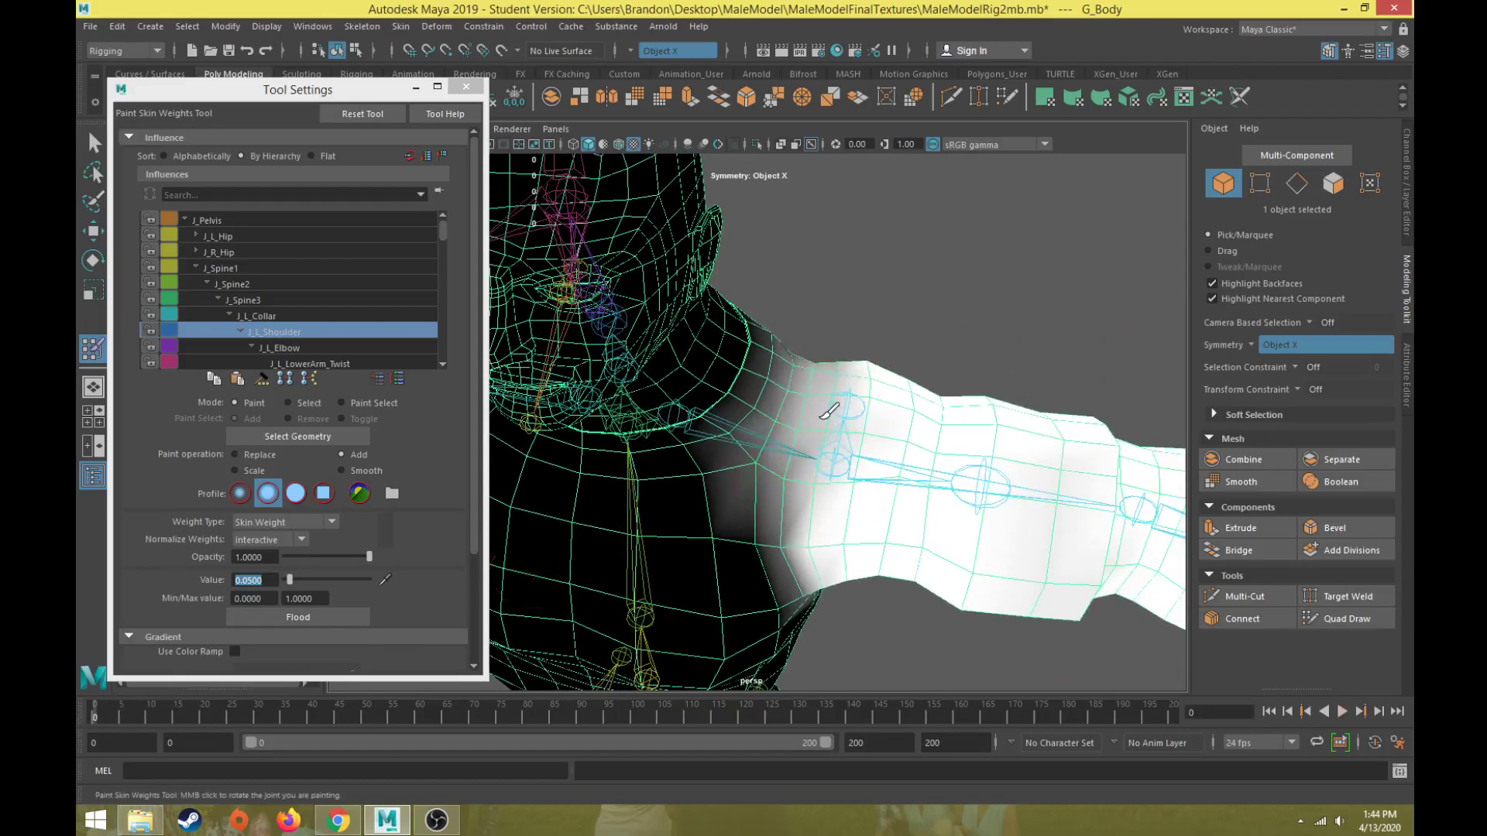
# Scrub through the keyed poses up to frame 99 and blend the J_L_Shoulder weight across the front of the left shoulder.
pyautogui.moveTo(145, 716)
pyautogui.mouseDown()
pyautogui.moveTo(182, 714)
pyautogui.moveTo(166, 714)
pyautogui.mouseUp()
pyautogui.moveTo(713, 422)
pyautogui.keyDown('alt'); pyautogui.mouseDown()
pyautogui.moveTo(811, 391)
pyautogui.moveTo(766, 371)
pyautogui.moveTo(678, 395)
pyautogui.moveTo(619, 372)
pyautogui.moveTo(681, 349)
pyautogui.moveTo(686, 324)
pyautogui.mouseUp(); pyautogui.keyUp('alt')
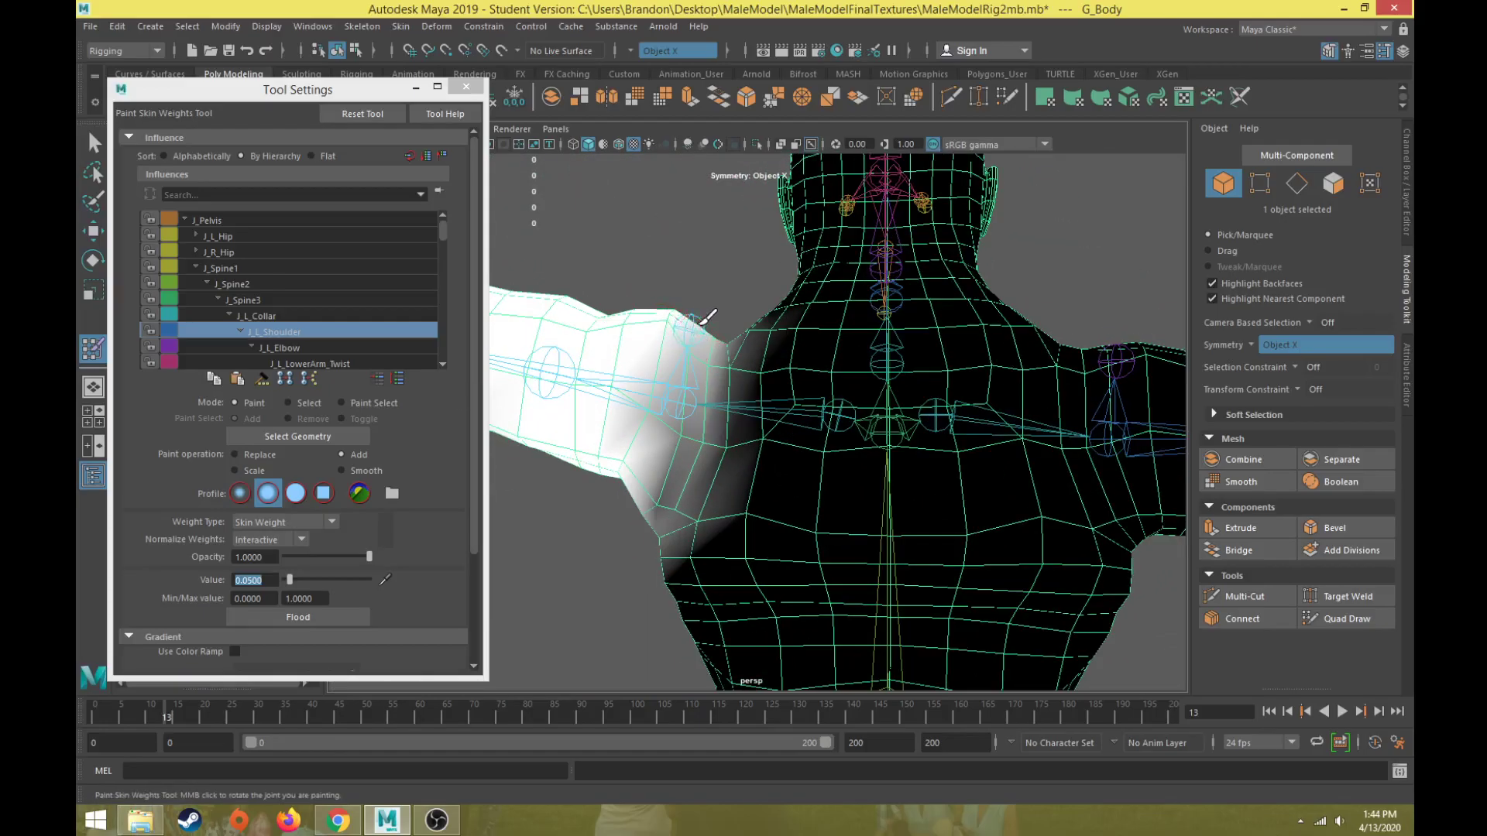
pyautogui.keyDown('alt'); pyautogui.moveTo(655, 393); pyautogui.dragTo(782, 465); pyautogui.keyUp('alt')
pyautogui.moveTo(235, 713)
pyautogui.mouseDown()
pyautogui.moveTo(587, 752)
pyautogui.moveTo(498, 741)
pyautogui.mouseUp()
pyautogui.keyDown('alt'); pyautogui.moveTo(774, 449); pyautogui.dragTo(600, 592); pyautogui.keyUp('alt')
pyautogui.moveTo(361, 697)
pyautogui.mouseDown()
pyautogui.moveTo(388, 717)
pyautogui.moveTo(244, 709)
pyautogui.moveTo(630, 737)
pyautogui.mouseUp()
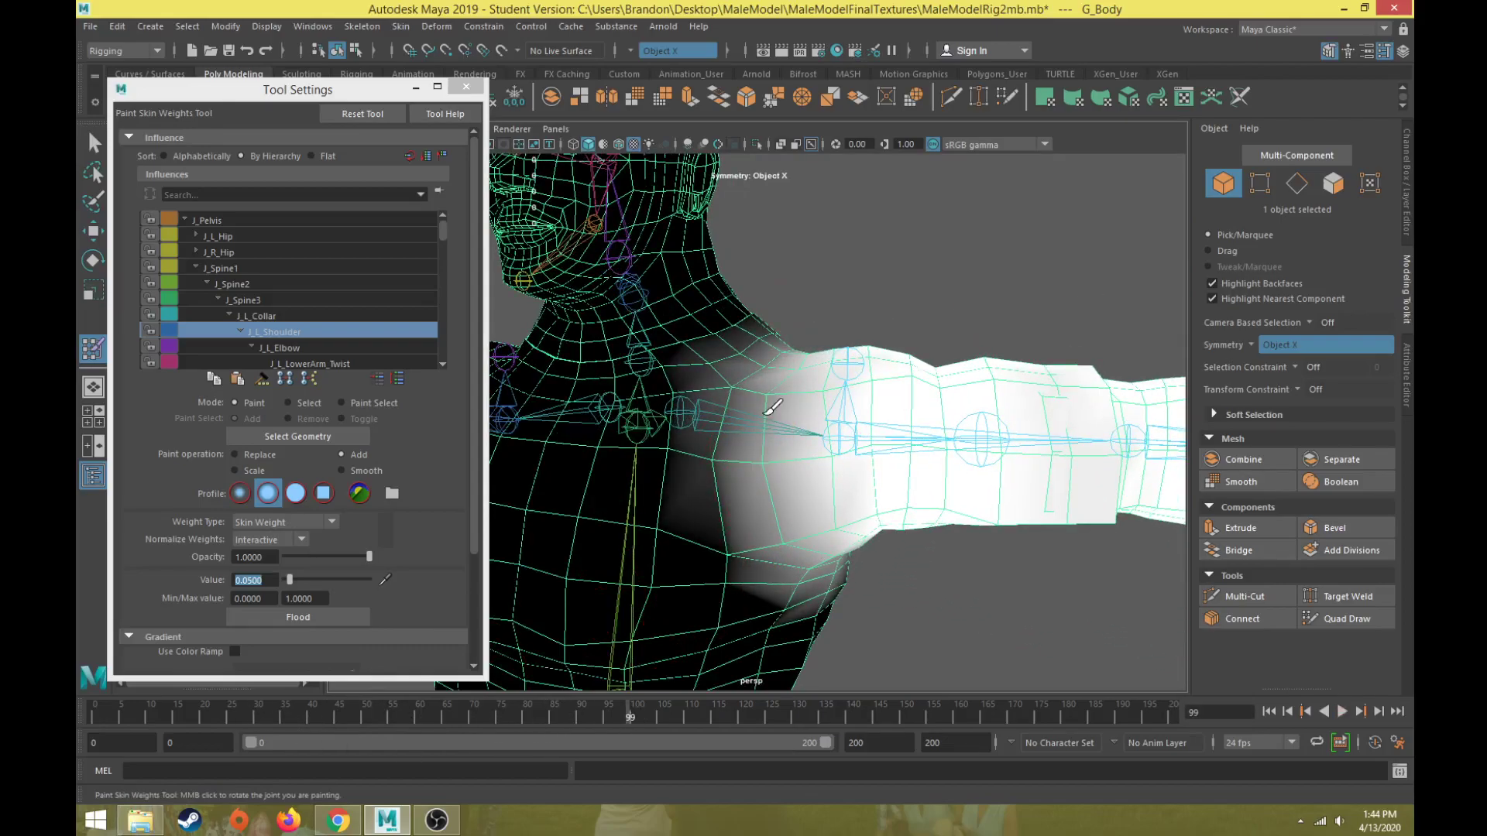
pyautogui.keyDown('alt'); pyautogui.moveTo(781, 367); pyautogui.dragTo(766, 422); pyautogui.keyUp('alt')
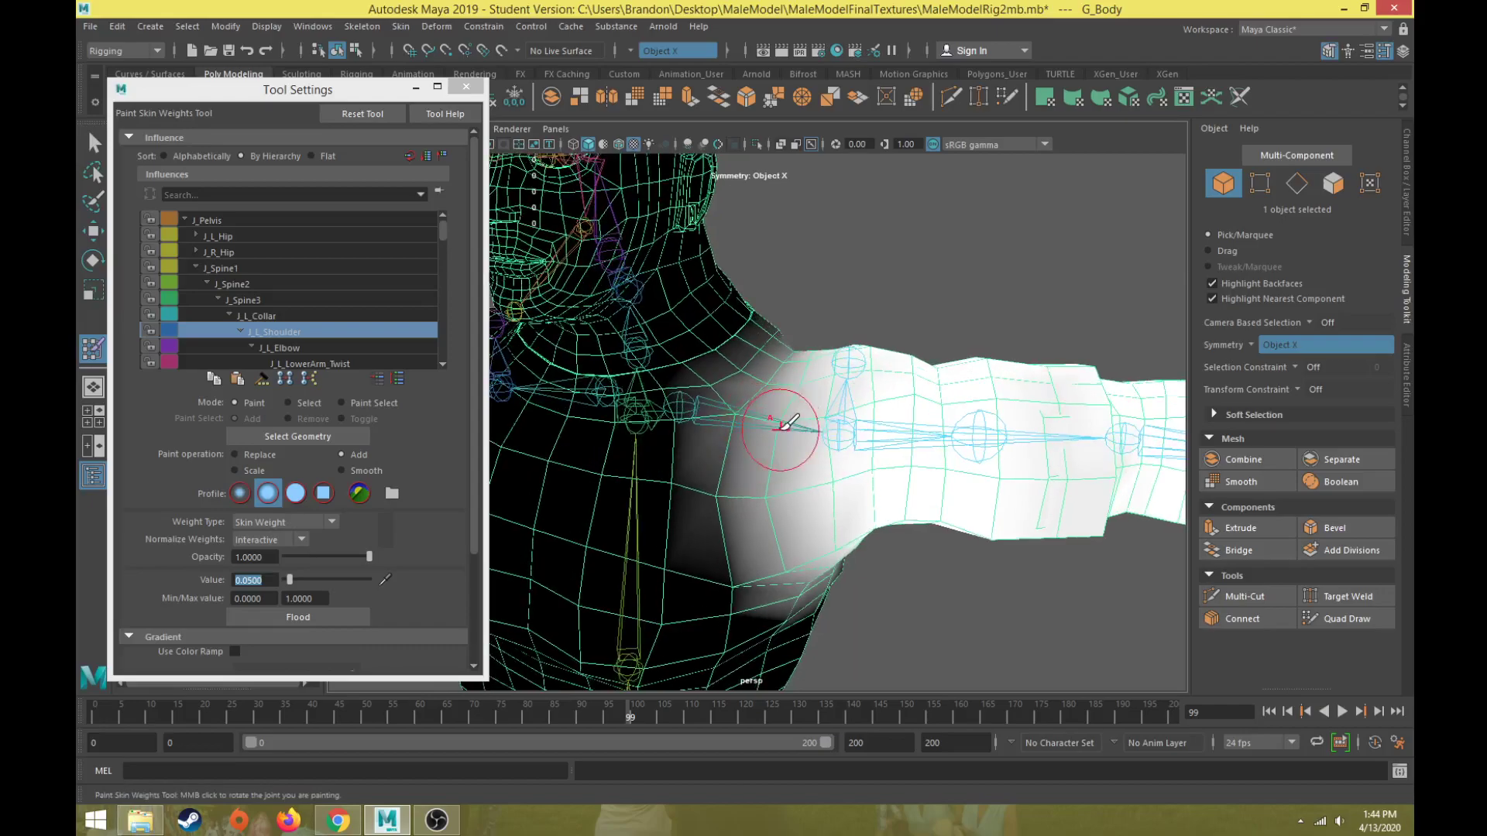
# At frame 54, extend the faint J_L_Shoulder weight over the left chest and down toward the armpit.
pyautogui.moveTo(641, 732)
pyautogui.mouseDown()
pyautogui.moveTo(480, 713)
pyautogui.moveTo(298, 719)
pyautogui.moveTo(540, 727)
pyautogui.moveTo(388, 725)
pyautogui.mouseUp()
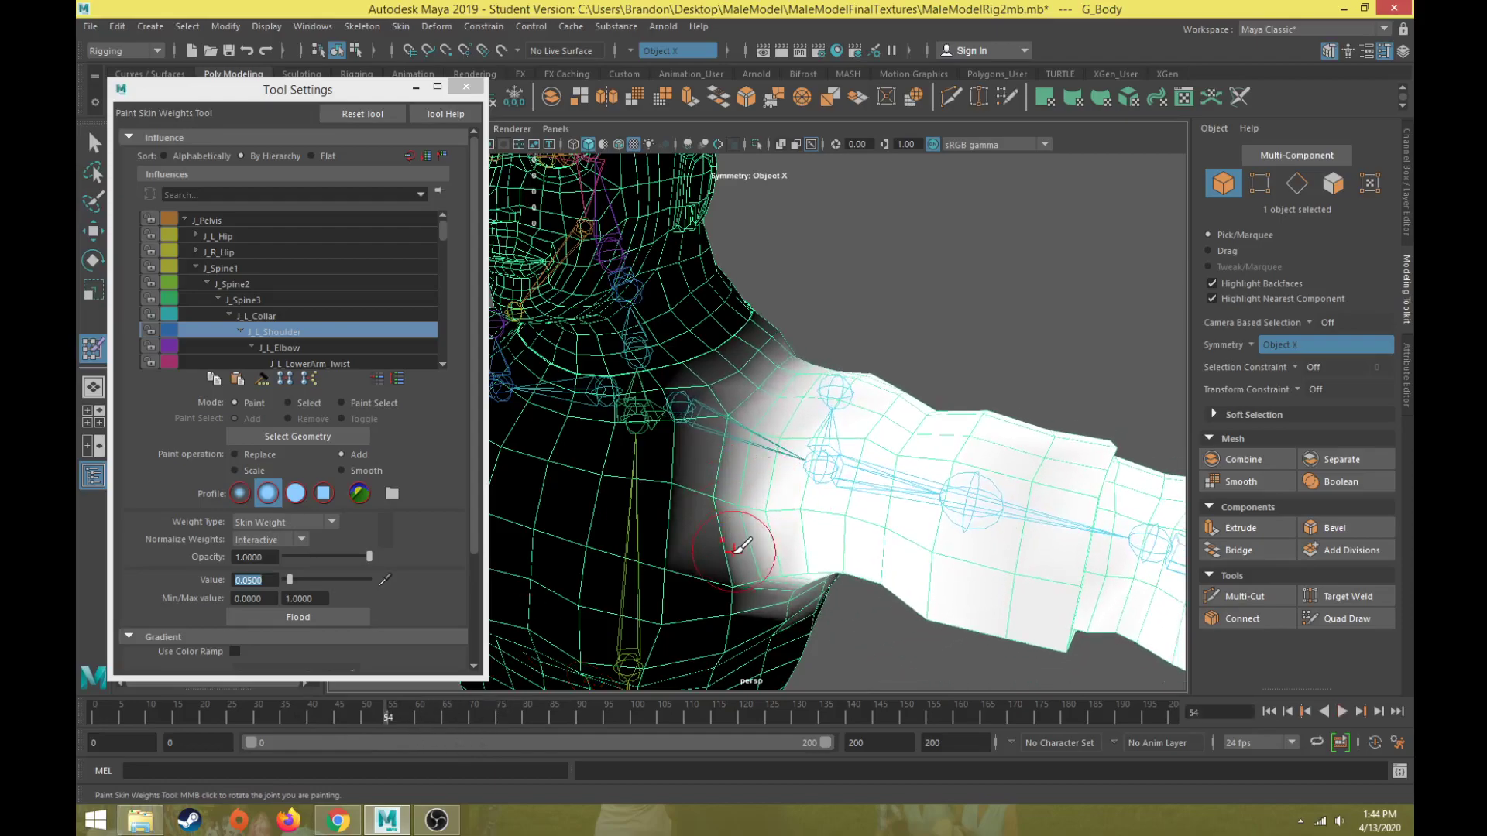
pyautogui.moveTo(737, 546)
pyautogui.keyDown('alt'); pyautogui.mouseDown()
pyautogui.moveTo(681, 542)
pyautogui.moveTo(673, 470)
pyautogui.moveTo(723, 491)
pyautogui.moveTo(756, 425)
pyautogui.mouseUp(); pyautogui.keyUp('alt')
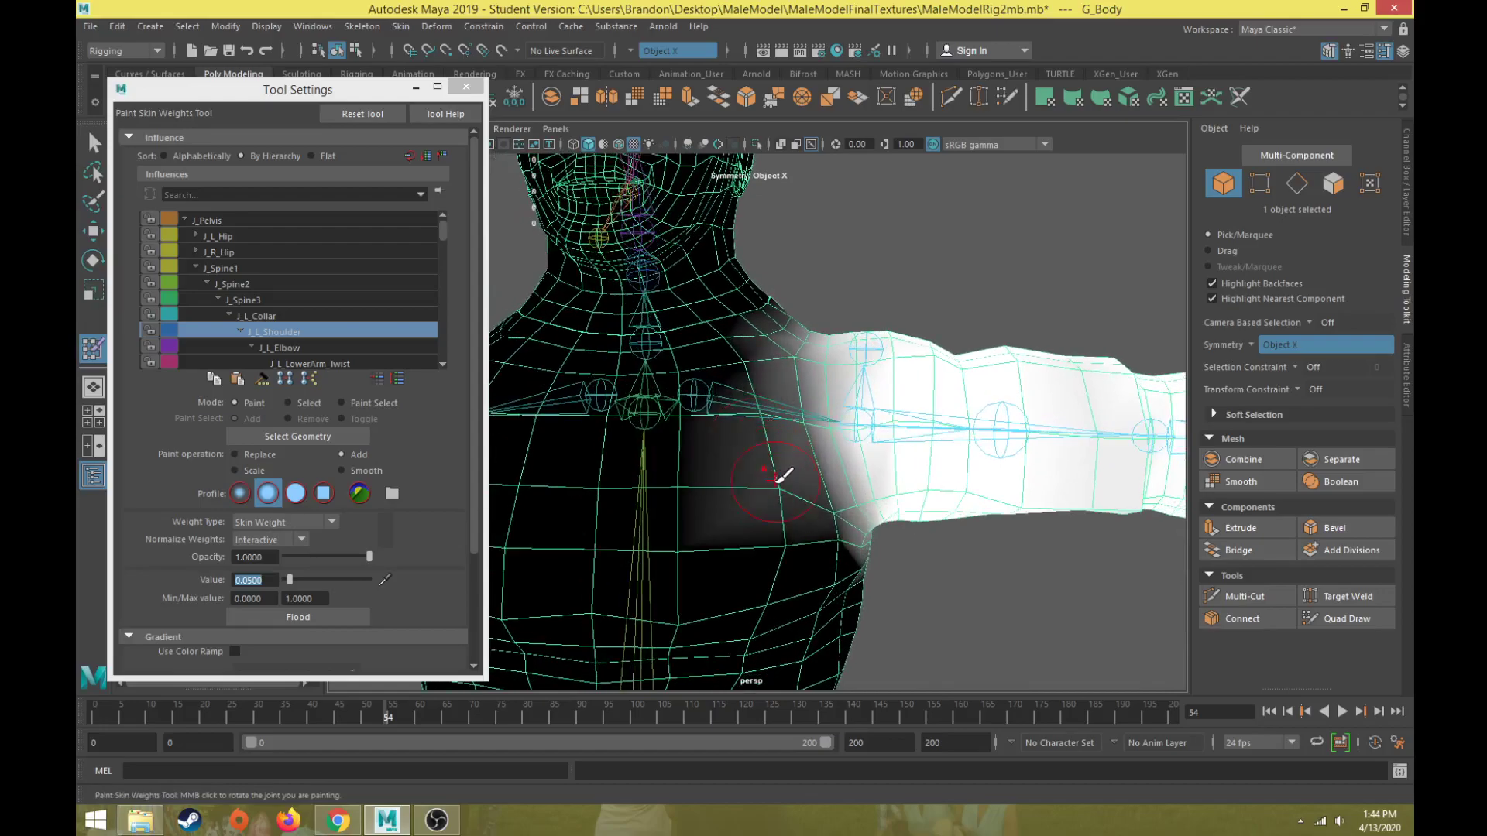
pyautogui.keyDown('alt'); pyautogui.moveTo(782, 474); pyautogui.dragTo(813, 491); pyautogui.keyUp('alt')
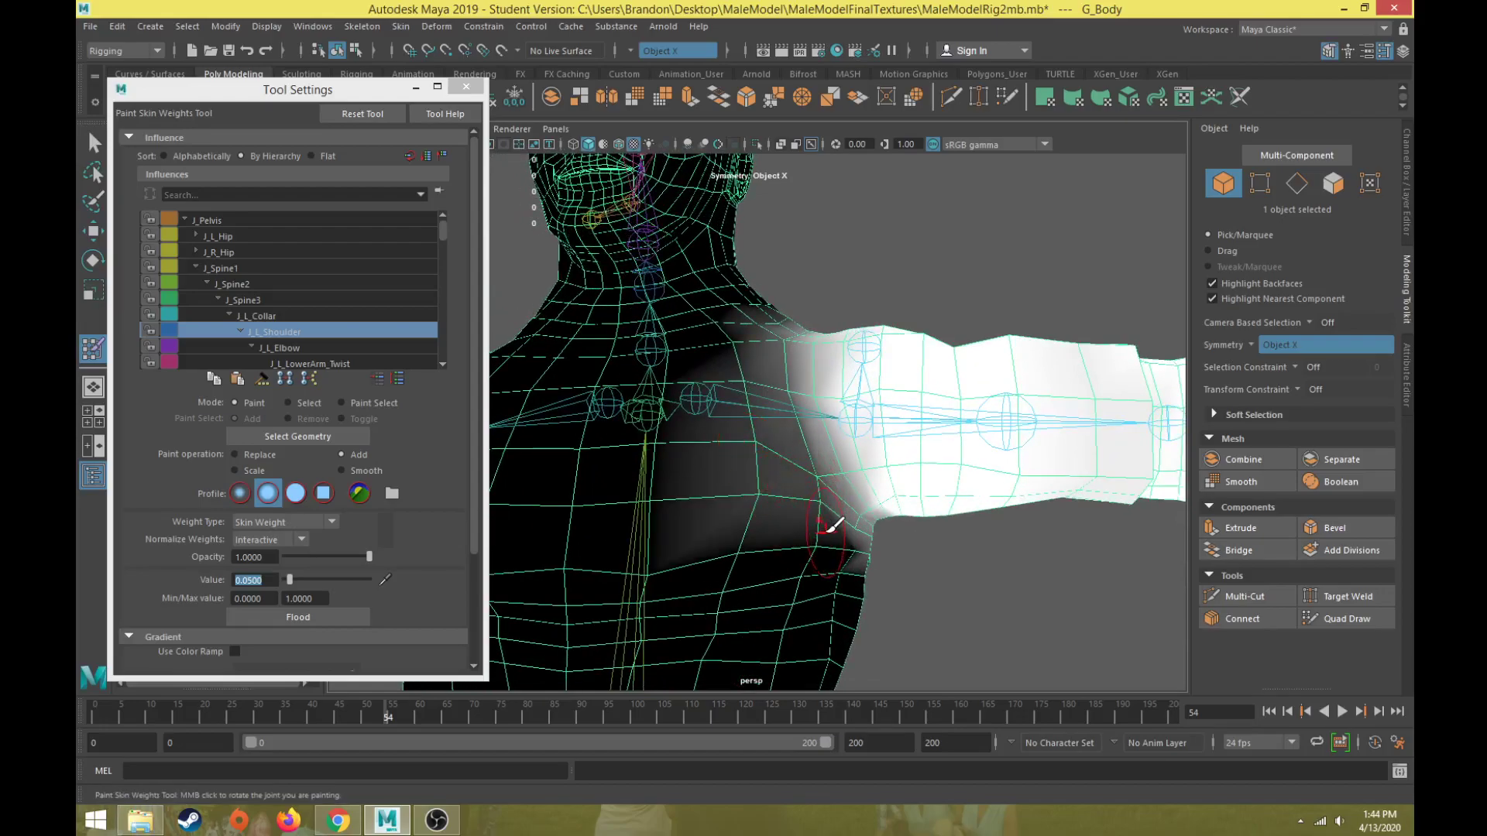
pyautogui.click(854, 536)
pyautogui.click(819, 538)
# At frame 18, with the arm raised, add J_L_Shoulder weight across the left chest toward the breastbone.
pyautogui.moveTo(337, 717)
pyautogui.mouseDown()
pyautogui.moveTo(101, 701)
pyautogui.moveTo(449, 714)
pyautogui.moveTo(189, 716)
pyautogui.mouseUp()
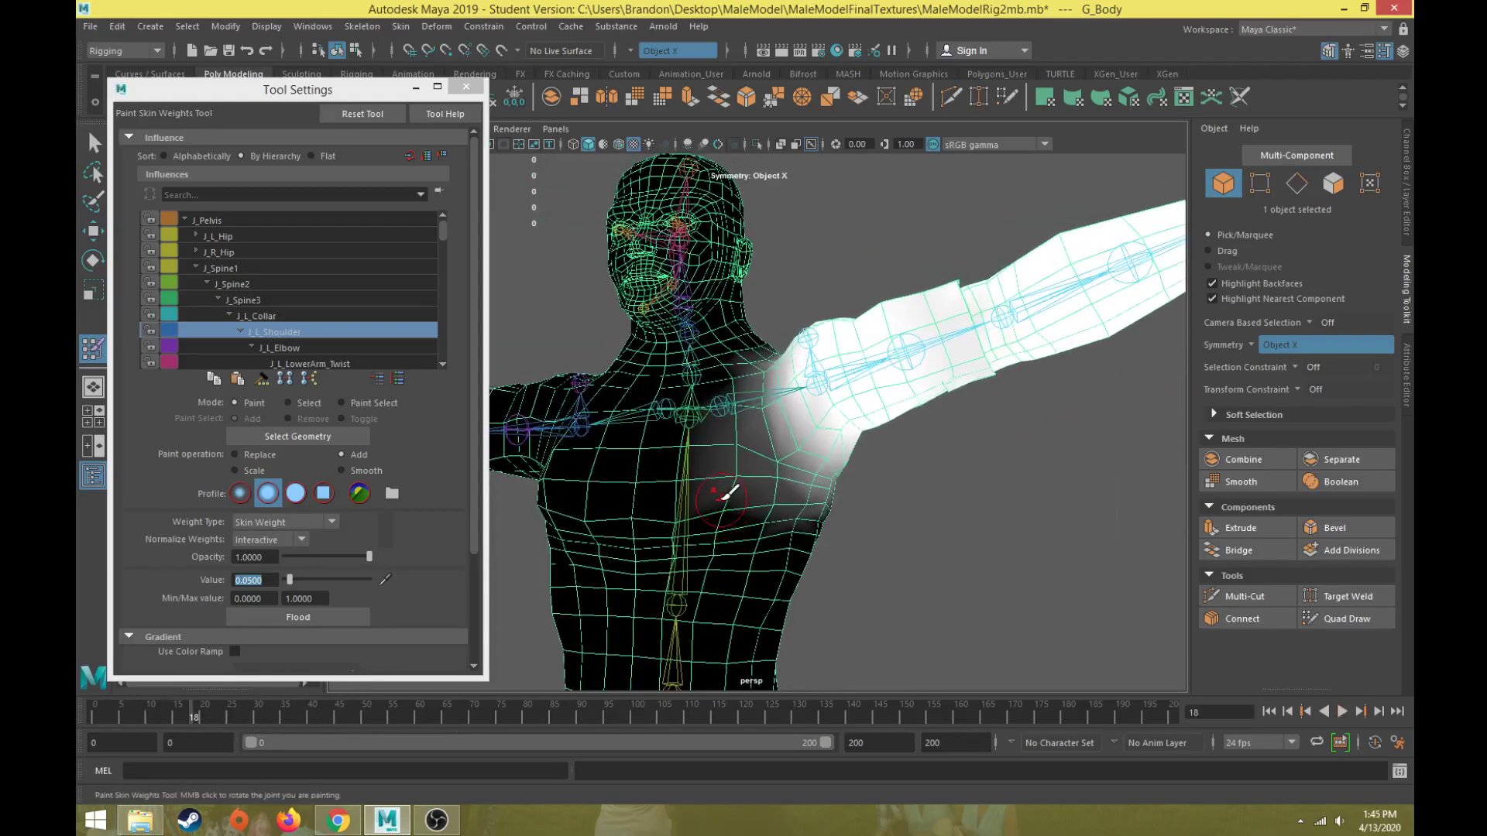
pyautogui.moveTo(729, 501)
pyautogui.mouseDown()
pyautogui.moveTo(710, 455)
pyautogui.moveTo(716, 491)
pyautogui.moveTo(780, 459)
pyautogui.moveTo(735, 410)
pyautogui.moveTo(783, 474)
pyautogui.moveTo(747, 397)
pyautogui.mouseUp()
pyautogui.moveTo(741, 463)
pyautogui.mouseDown()
pyautogui.moveTo(779, 497)
pyautogui.moveTo(747, 512)
pyautogui.mouseUp()
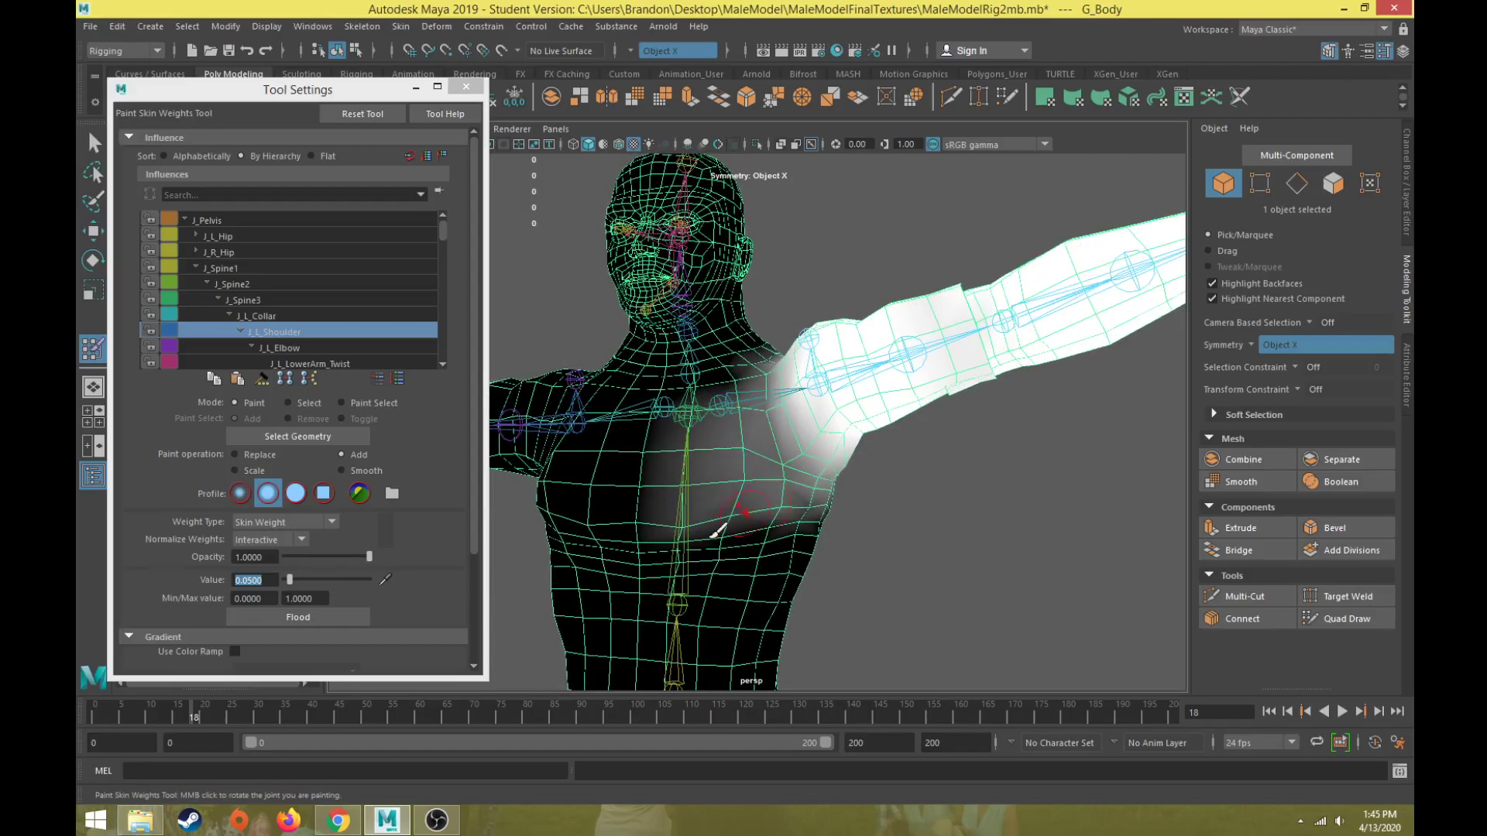
# Add J_L_Shoulder weight over the left shoulder blade and play the animation to check the back's deformation.
pyautogui.moveTo(290, 723)
pyautogui.mouseDown()
pyautogui.moveTo(123, 714)
pyautogui.moveTo(658, 730)
pyautogui.mouseUp()
pyautogui.keyDown('alt'); pyautogui.moveTo(755, 642); pyautogui.dragTo(512, 600); pyautogui.keyUp('alt')
pyautogui.keyDown('alt'); pyautogui.moveTo(672, 530); pyautogui.dragTo(641, 552); pyautogui.keyUp('alt')
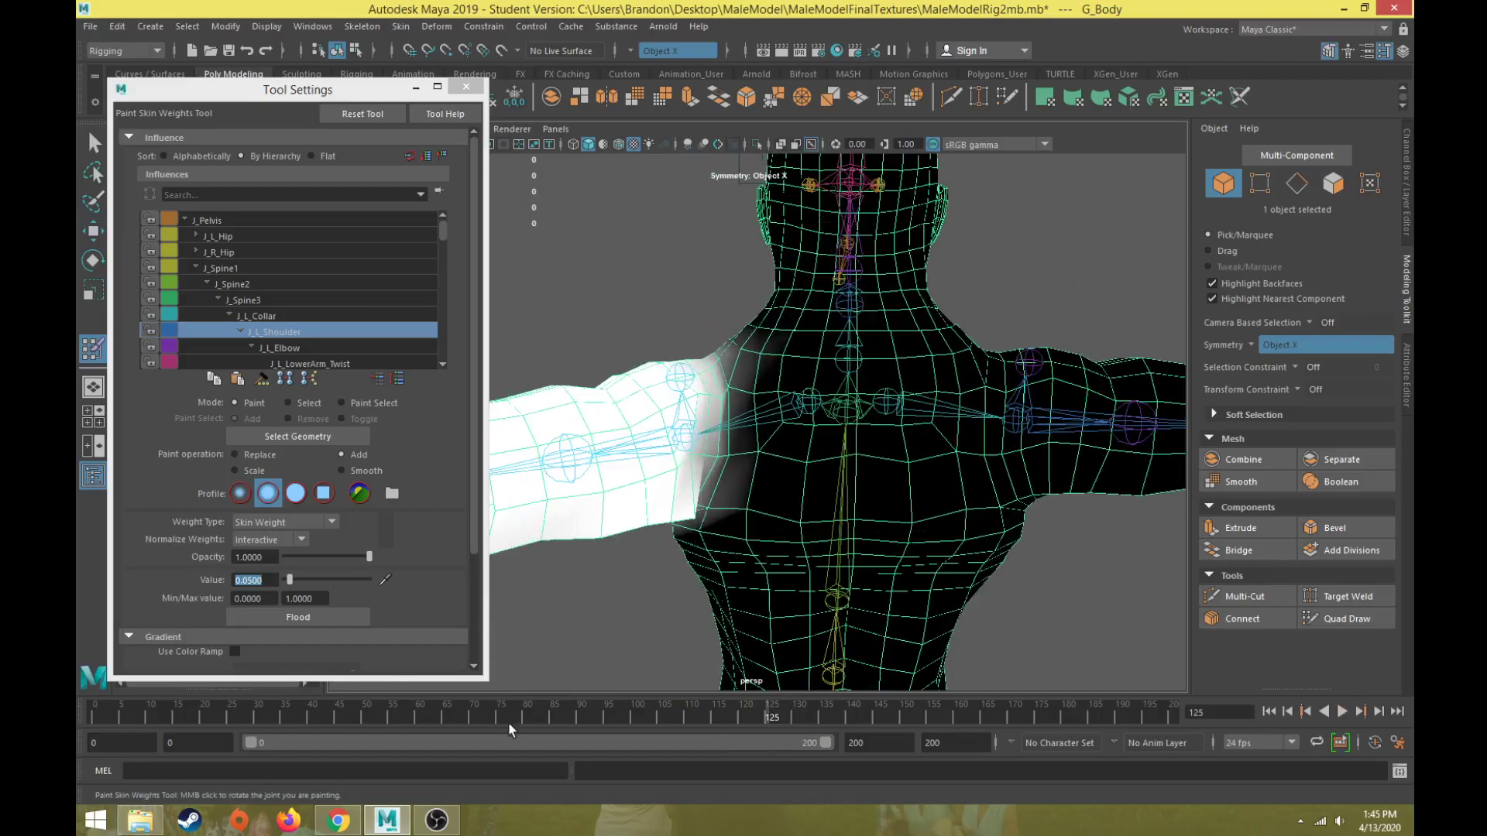
pyautogui.hotkey('alt', 'v')
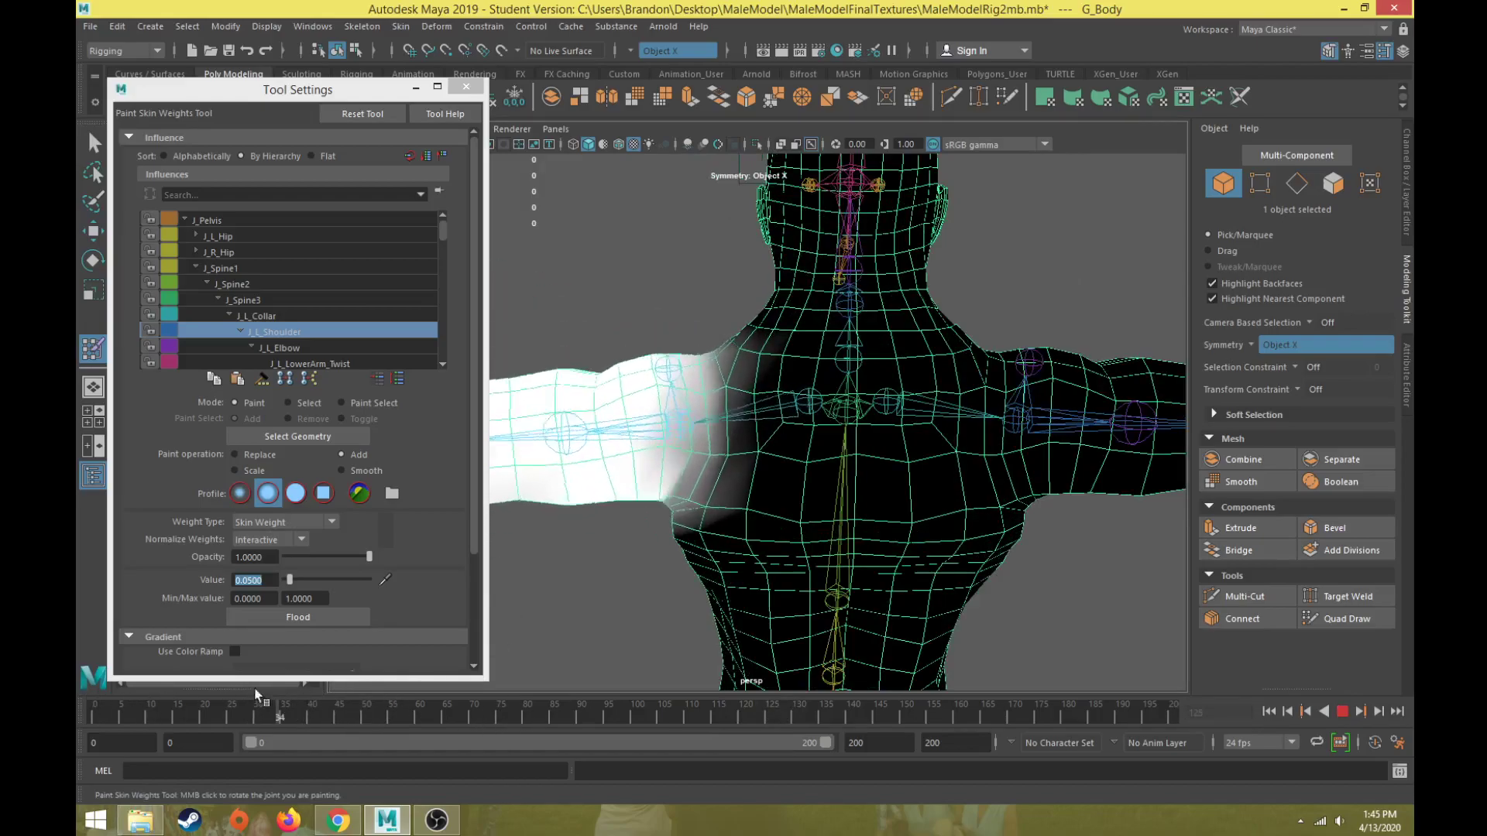
pyautogui.hotkey('alt', 'v')
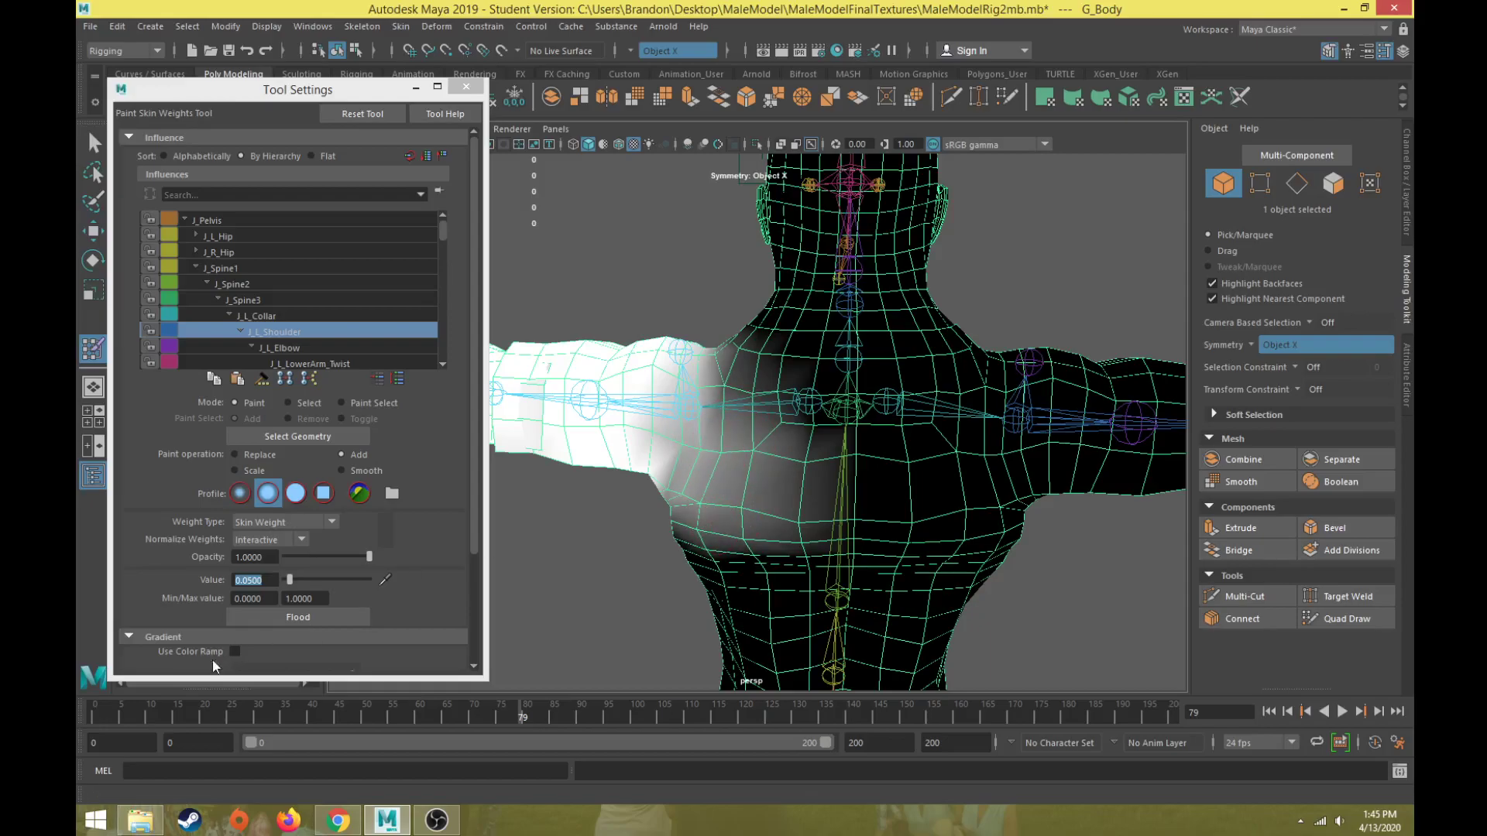
pyautogui.hotkey('alt', 'v')
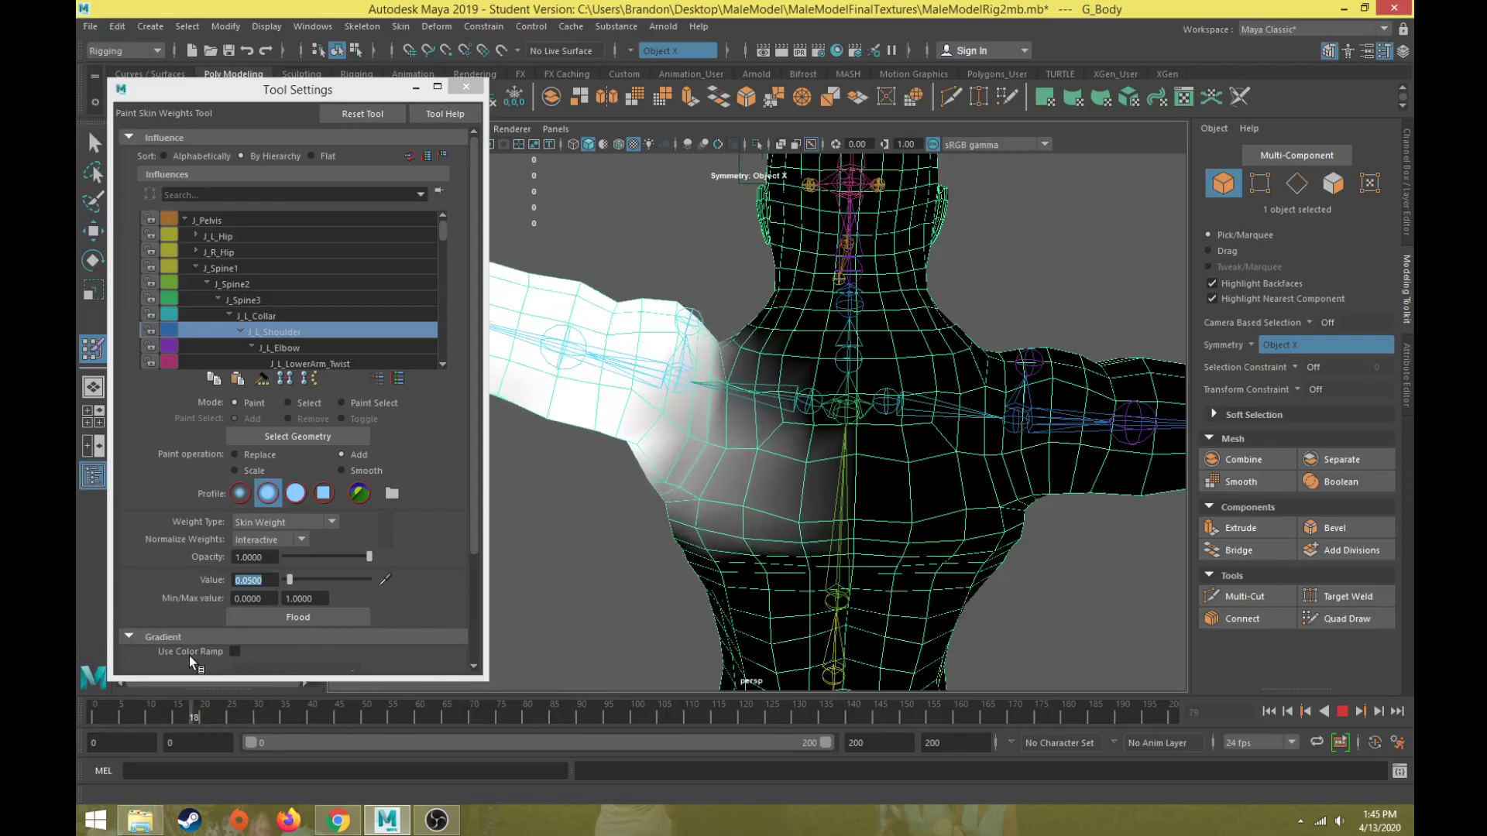
# Try rotating the J_L_Shoulder joint at frame 0 to test how the arm deforms.
pyautogui.press('Escape')
pyautogui.press('w')
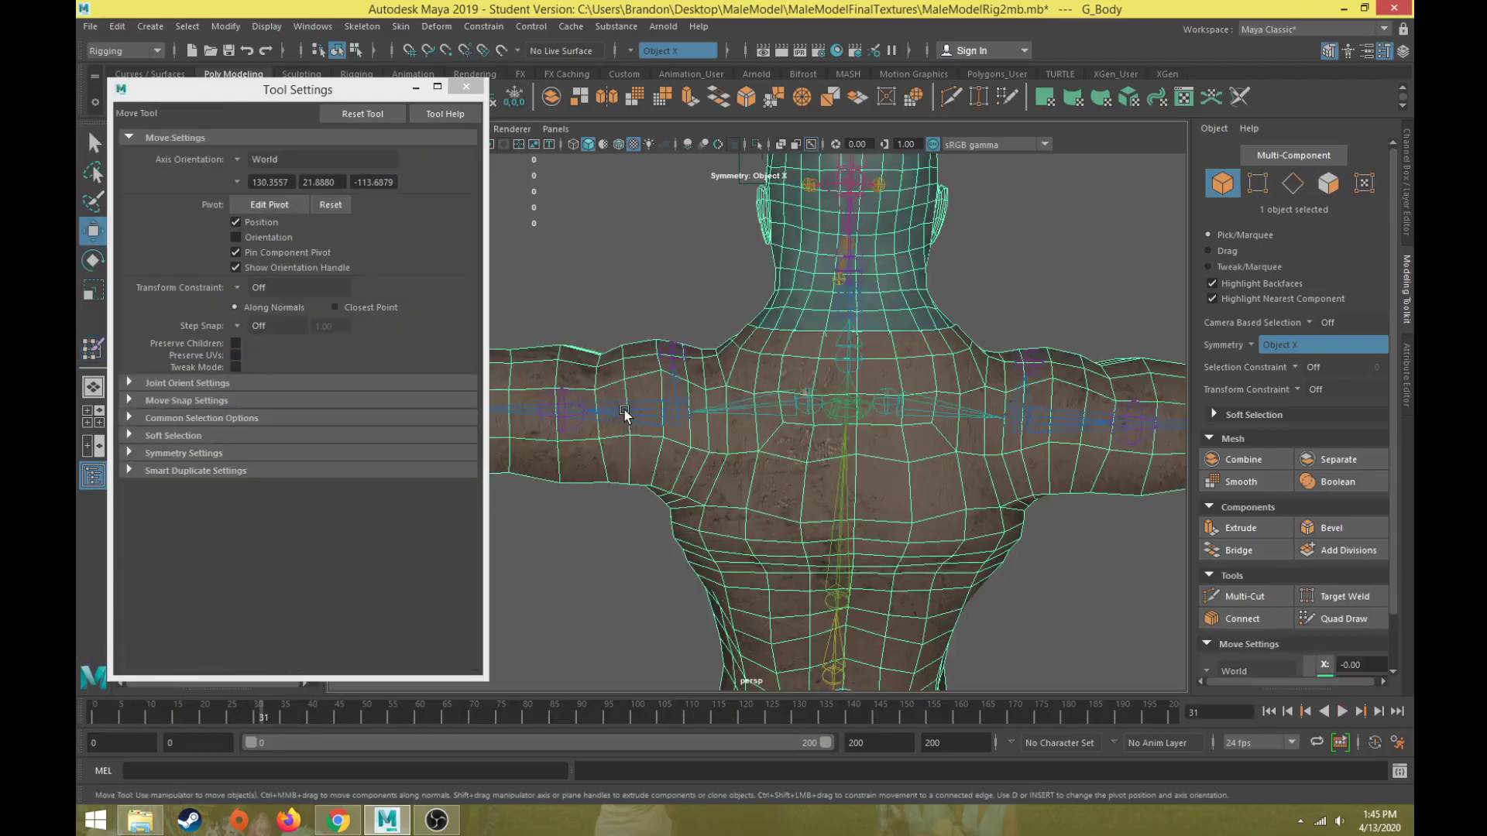
pyautogui.click(625, 412)
pyautogui.moveTo(215, 709); pyautogui.dragTo(95, 711)
pyautogui.press('e')
pyautogui.moveTo(624, 368); pyautogui.dragTo(569, 434)
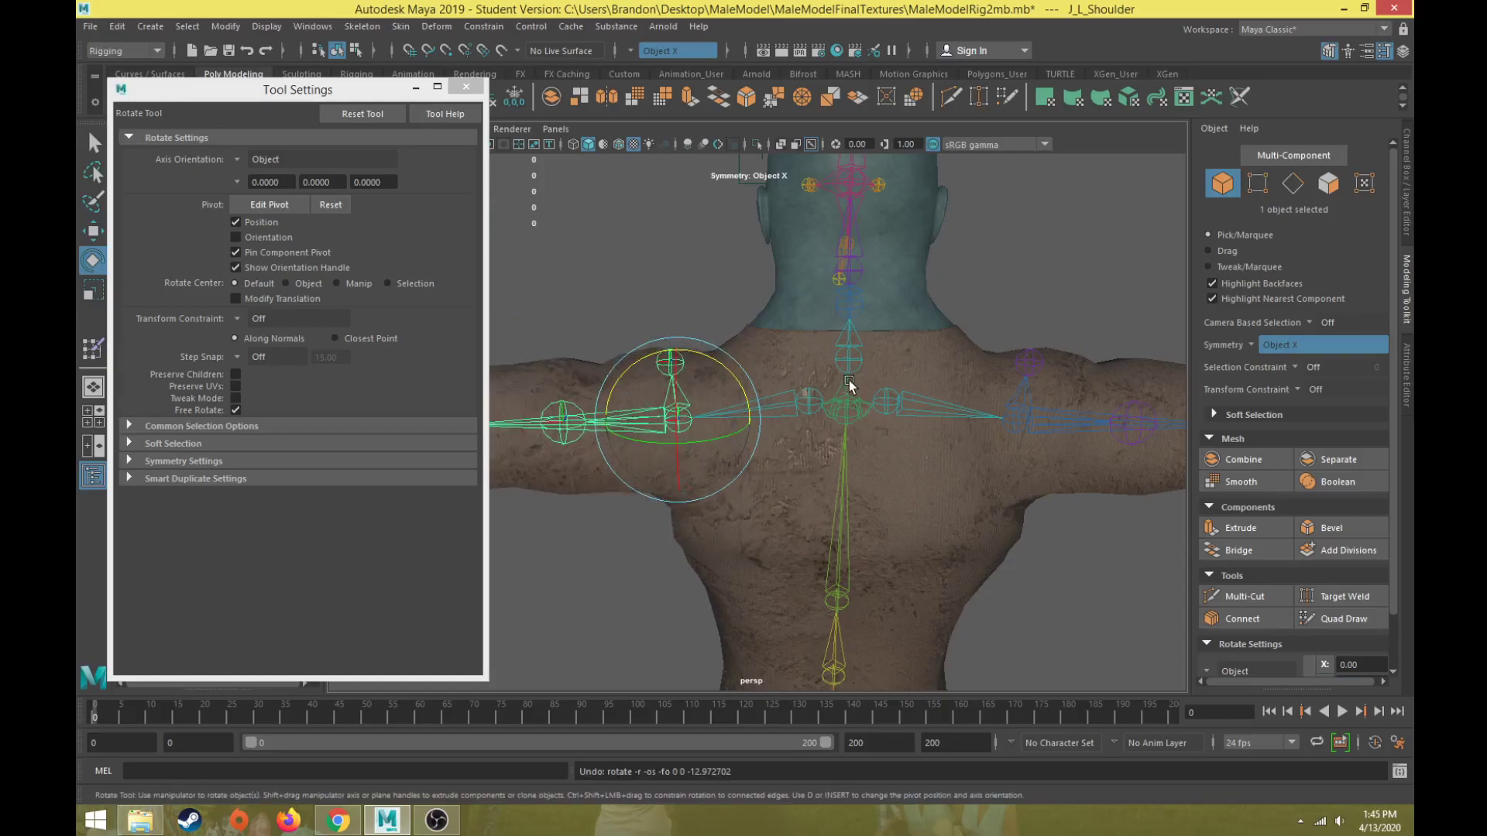
# Reselect the G_Body mesh, activate Paint Skin Weights and choose the J_L_Collar influence.
pyautogui.click(806, 339)
pyautogui.click(105, 353)
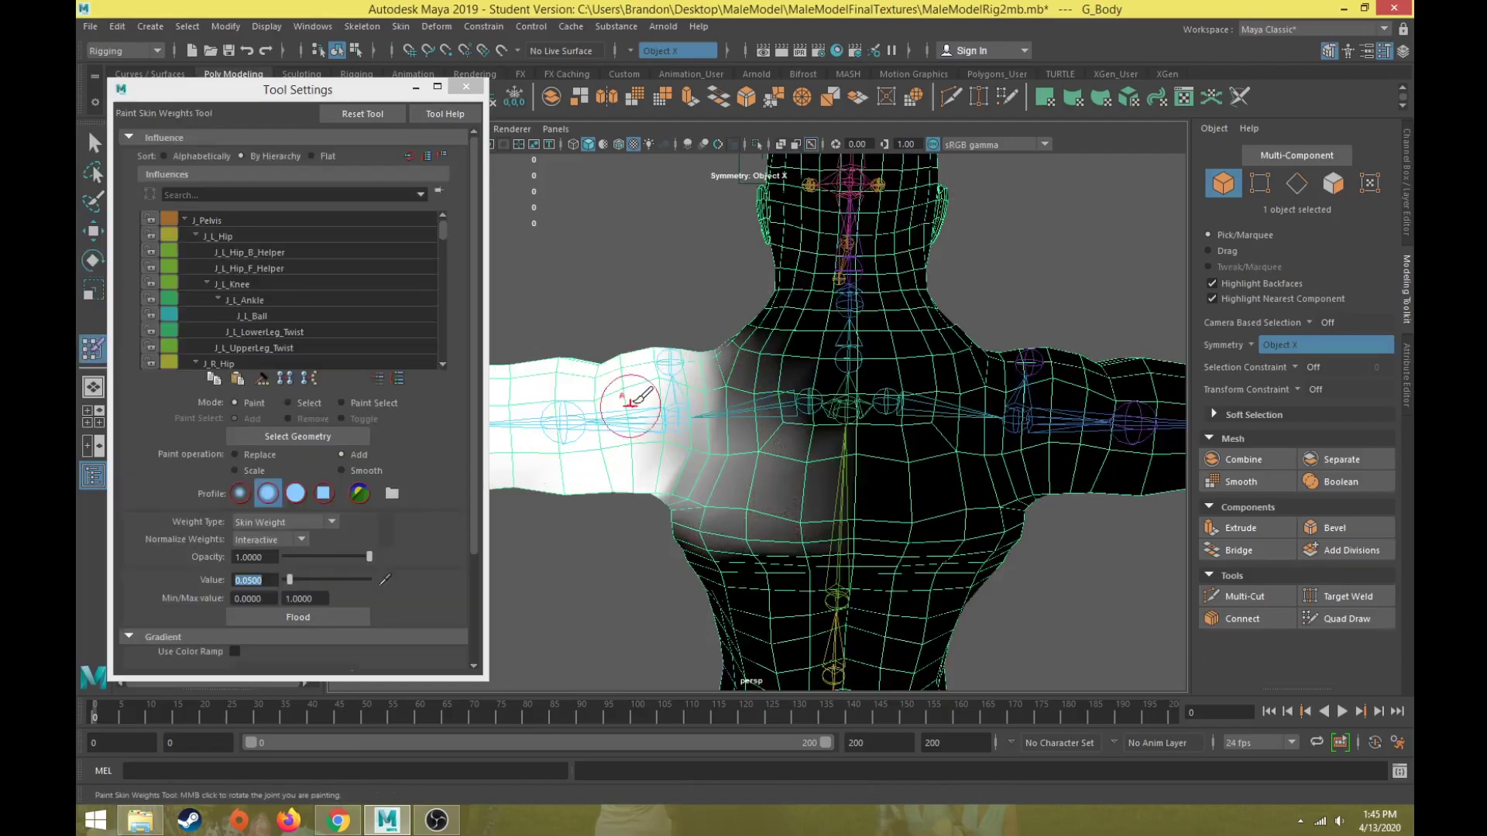
pyautogui.click(195, 236)
pyautogui.click(195, 252)
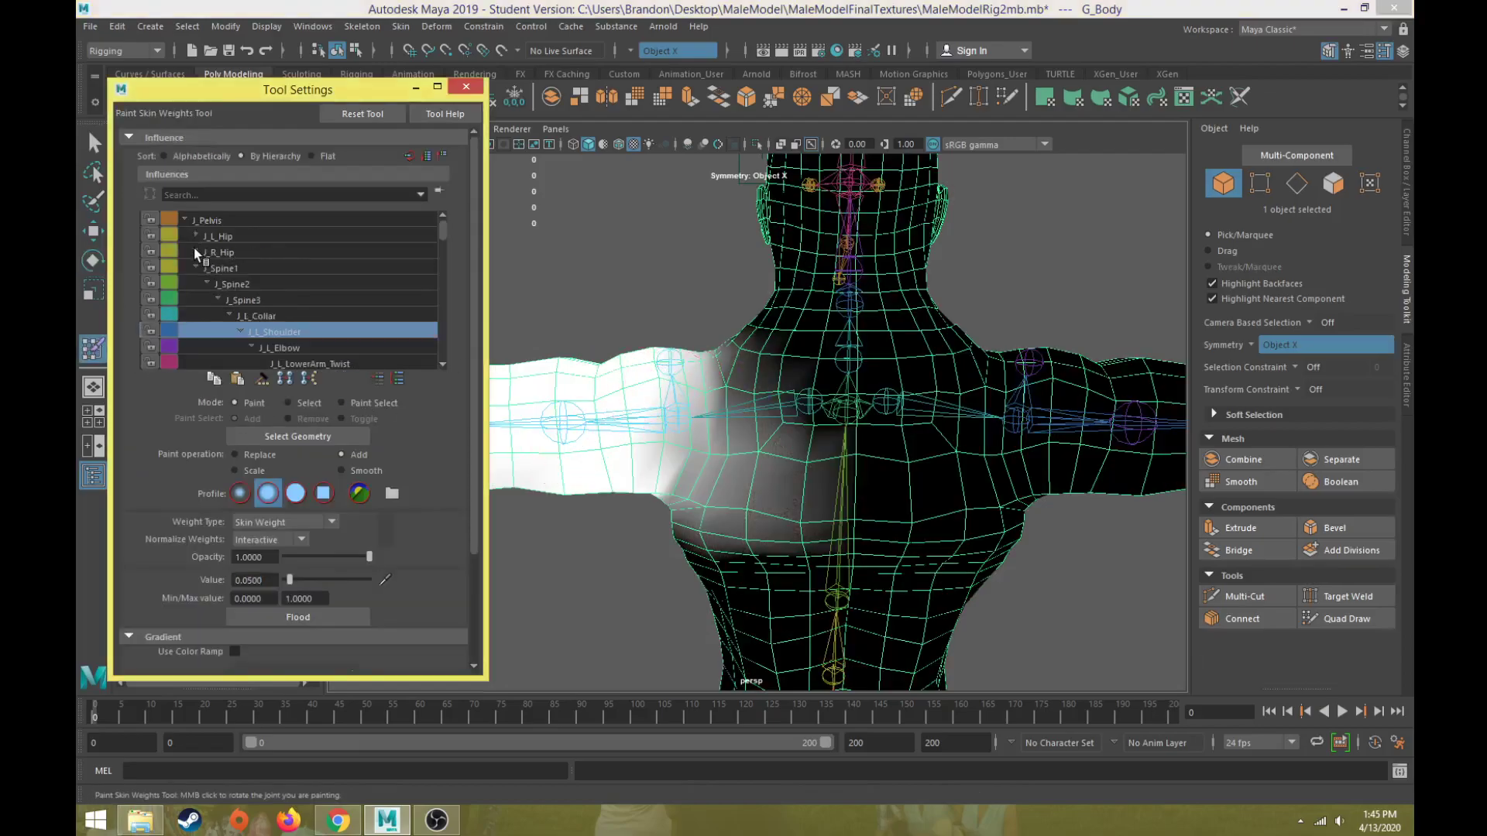
pyautogui.click(264, 316)
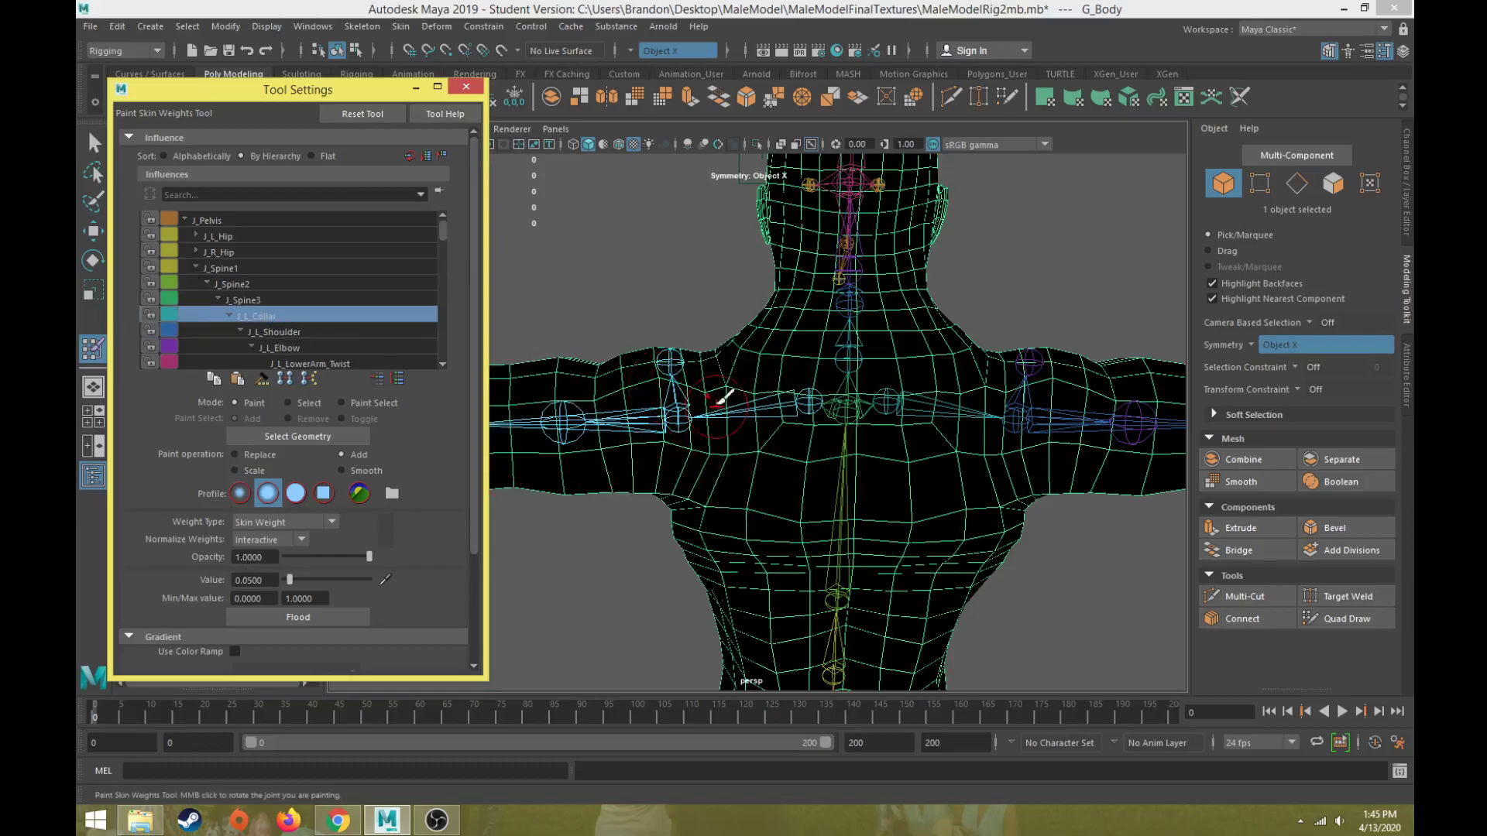
# Add J_L_Collar weight at 0.05 between the neck and left shoulder, covering the upper back and upper chest.
pyautogui.moveTo(731, 378)
pyautogui.mouseDown()
pyautogui.moveTo(778, 418)
pyautogui.moveTo(767, 465)
pyautogui.moveTo(730, 435)
pyautogui.moveTo(785, 462)
pyautogui.moveTo(757, 465)
pyautogui.mouseUp()
pyautogui.moveTo(772, 405)
pyautogui.mouseDown()
pyautogui.moveTo(757, 371)
pyautogui.moveTo(736, 368)
pyautogui.moveTo(750, 371)
pyautogui.moveTo(734, 386)
pyautogui.moveTo(716, 355)
pyautogui.mouseUp()
pyautogui.keyDown('alt'); pyautogui.moveTo(716, 426); pyautogui.dragTo(859, 426); pyautogui.keyUp('alt')
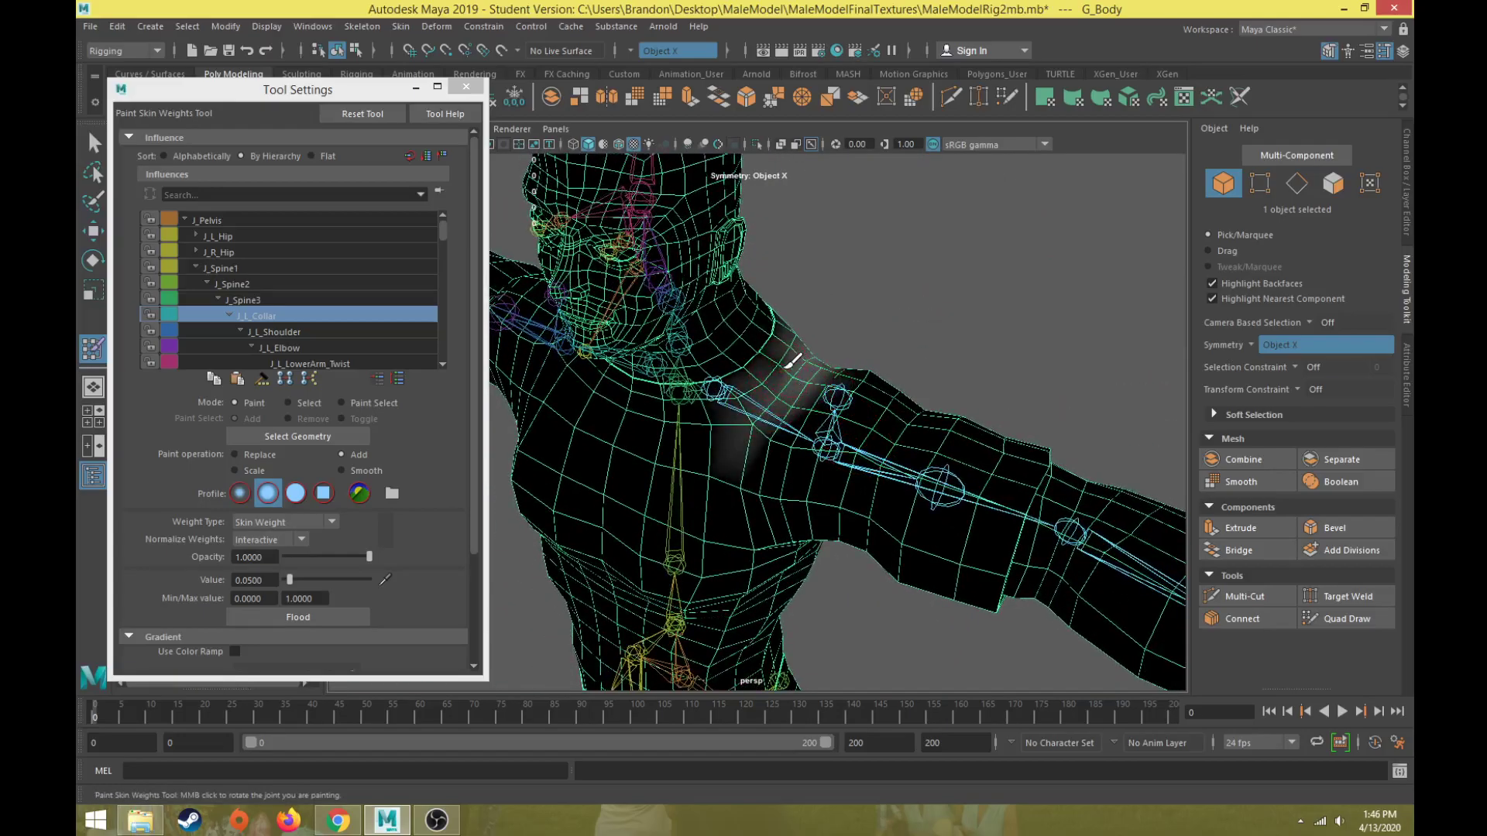
pyautogui.moveTo(738, 419)
pyautogui.keyDown('alt'); pyautogui.mouseDown()
pyautogui.moveTo(779, 408)
pyautogui.moveTo(757, 430)
pyautogui.moveTo(747, 399)
pyautogui.moveTo(710, 399)
pyautogui.mouseUp(); pyautogui.keyUp('alt')
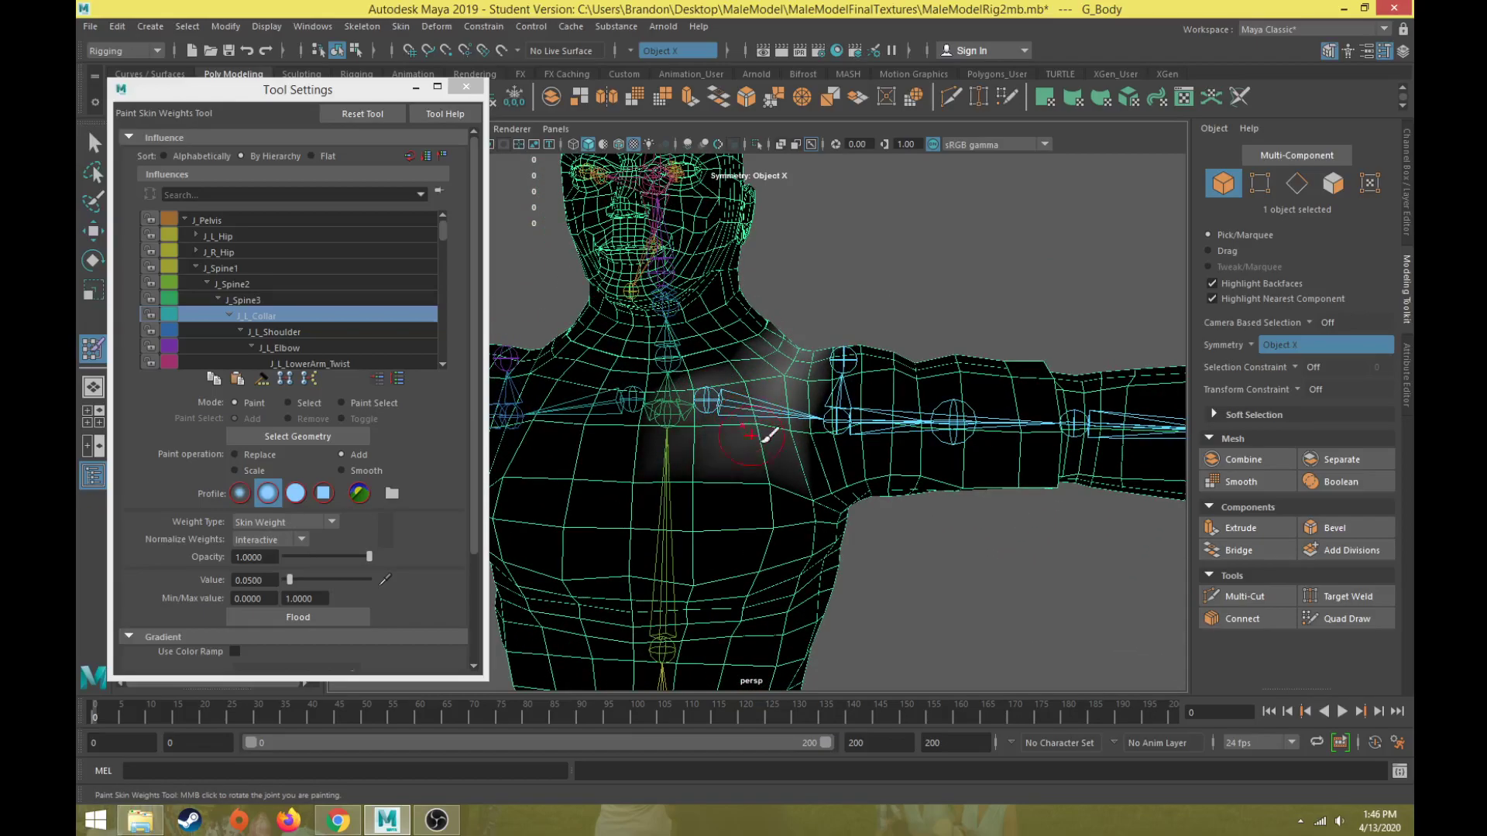
pyautogui.keyDown('alt'); pyautogui.moveTo(757, 473); pyautogui.dragTo(713, 475); pyautogui.keyUp('alt')
pyautogui.moveTo(96, 717)
pyautogui.mouseDown()
pyautogui.moveTo(230, 724)
pyautogui.moveTo(95, 726)
pyautogui.mouseUp()
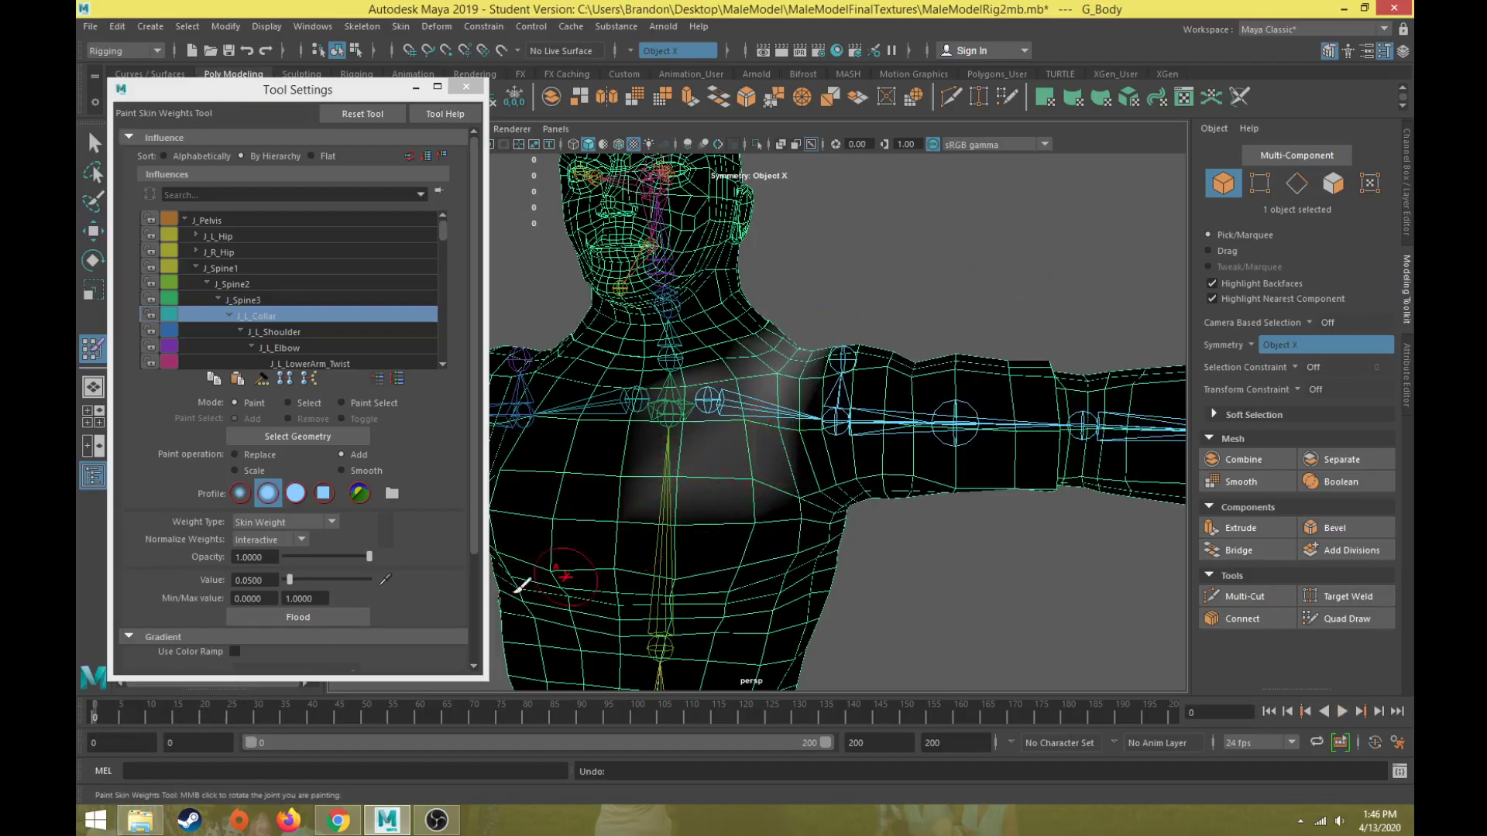
# Add J_L_Collar weight across the left upper back and scrub through the keyed poses to check the deformation from behind.
pyautogui.moveTo(131, 714); pyautogui.dragTo(301, 705)
pyautogui.keyDown('alt'); pyautogui.moveTo(546, 544); pyautogui.dragTo(140, 554); pyautogui.keyUp('alt')
pyautogui.keyDown('alt'); pyautogui.moveTo(664, 494); pyautogui.dragTo(735, 480); pyautogui.keyUp('alt')
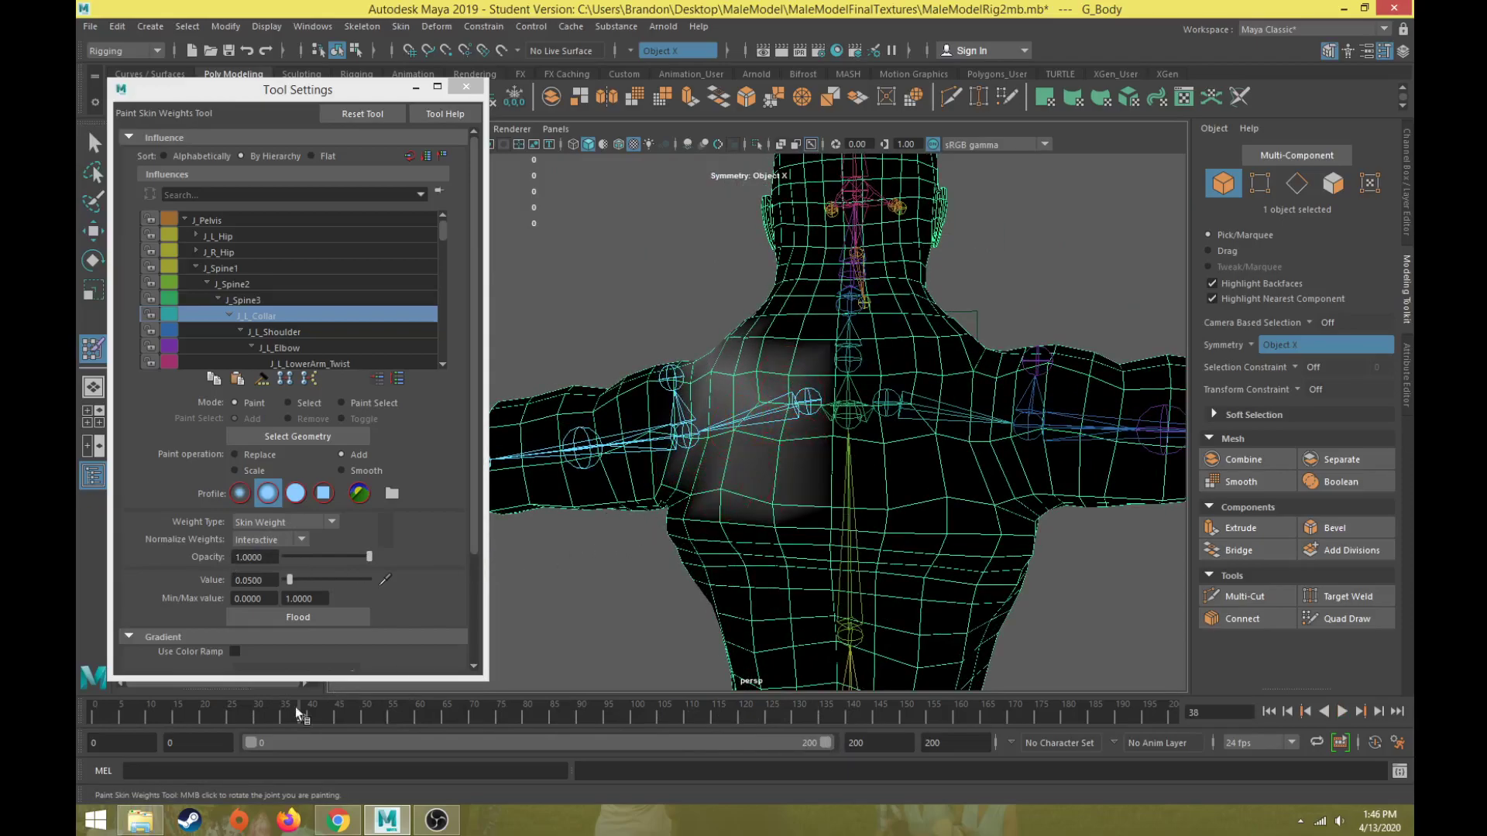
pyautogui.moveTo(110, 718); pyautogui.dragTo(322, 703)
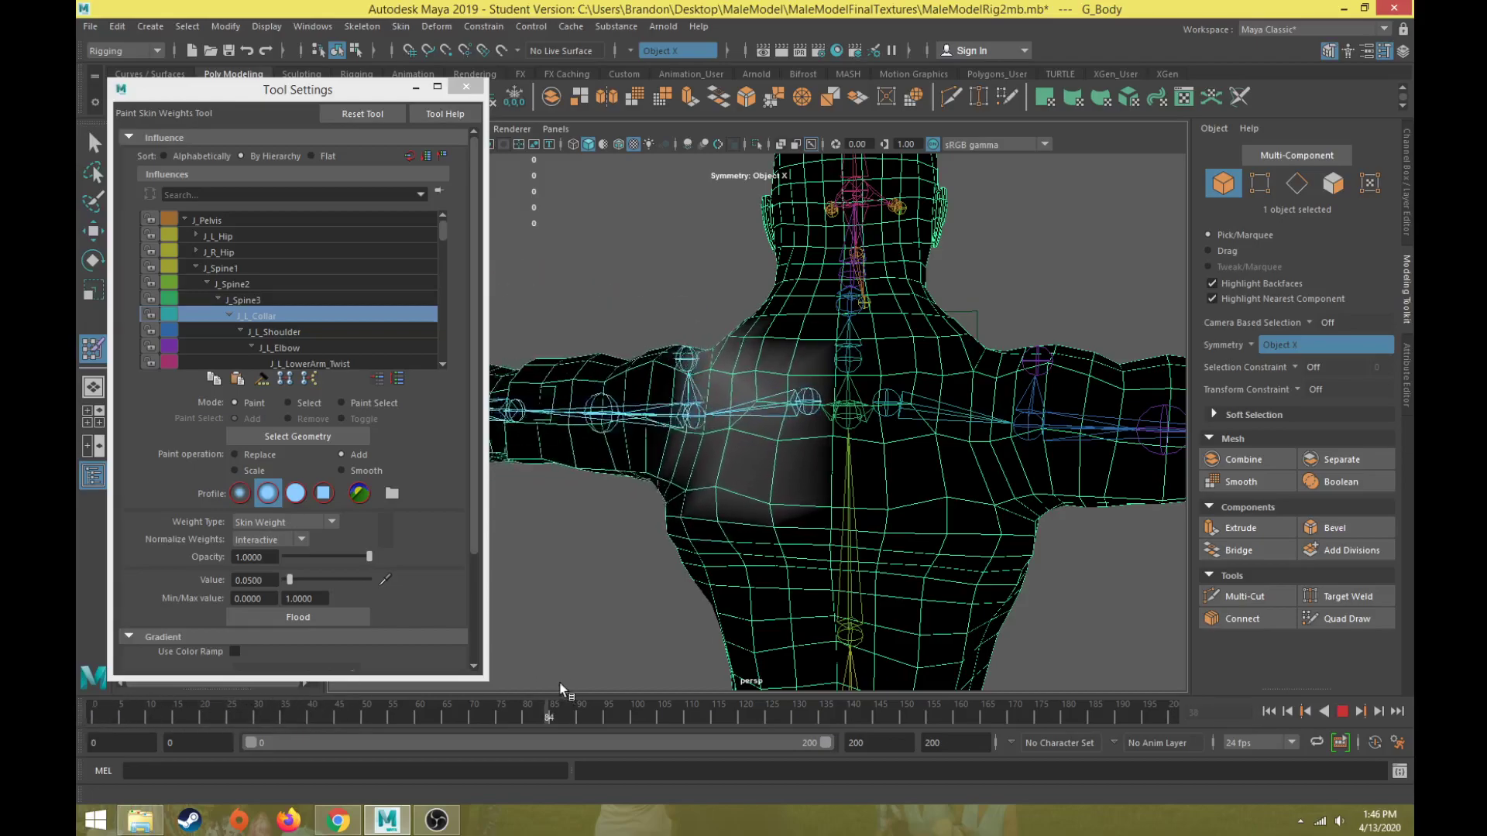
pyautogui.moveTo(551, 683); pyautogui.dragTo(675, 691)
pyautogui.moveTo(824, 704); pyautogui.dragTo(138, 709)
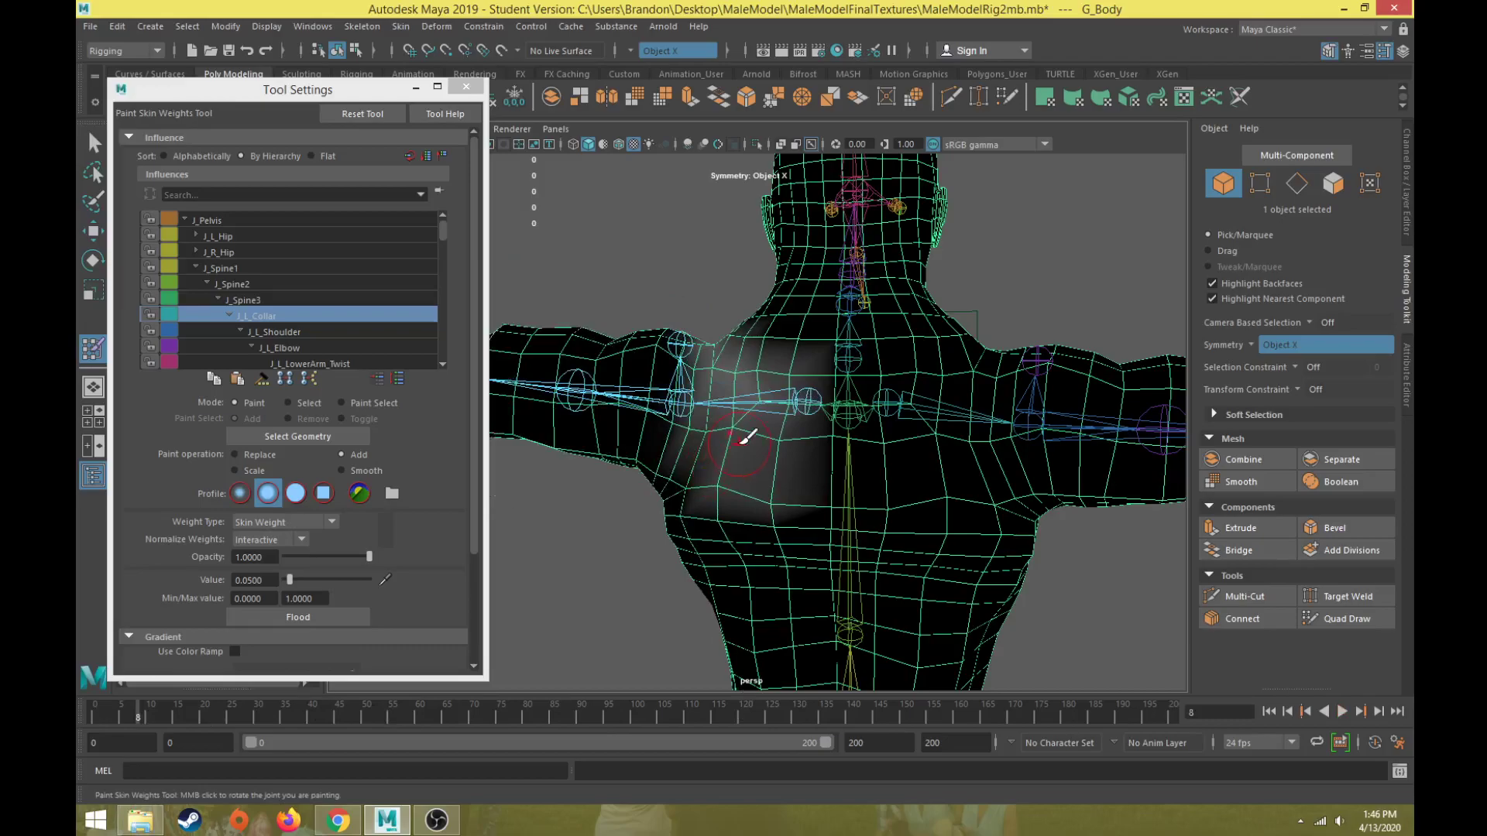
# Extend the J_L_Collar weight down over the left shoulder blade and recheck it against the keyed poses.
pyautogui.keyDown('alt'); pyautogui.moveTo(744, 439); pyautogui.dragTo(777, 396); pyautogui.keyUp('alt')
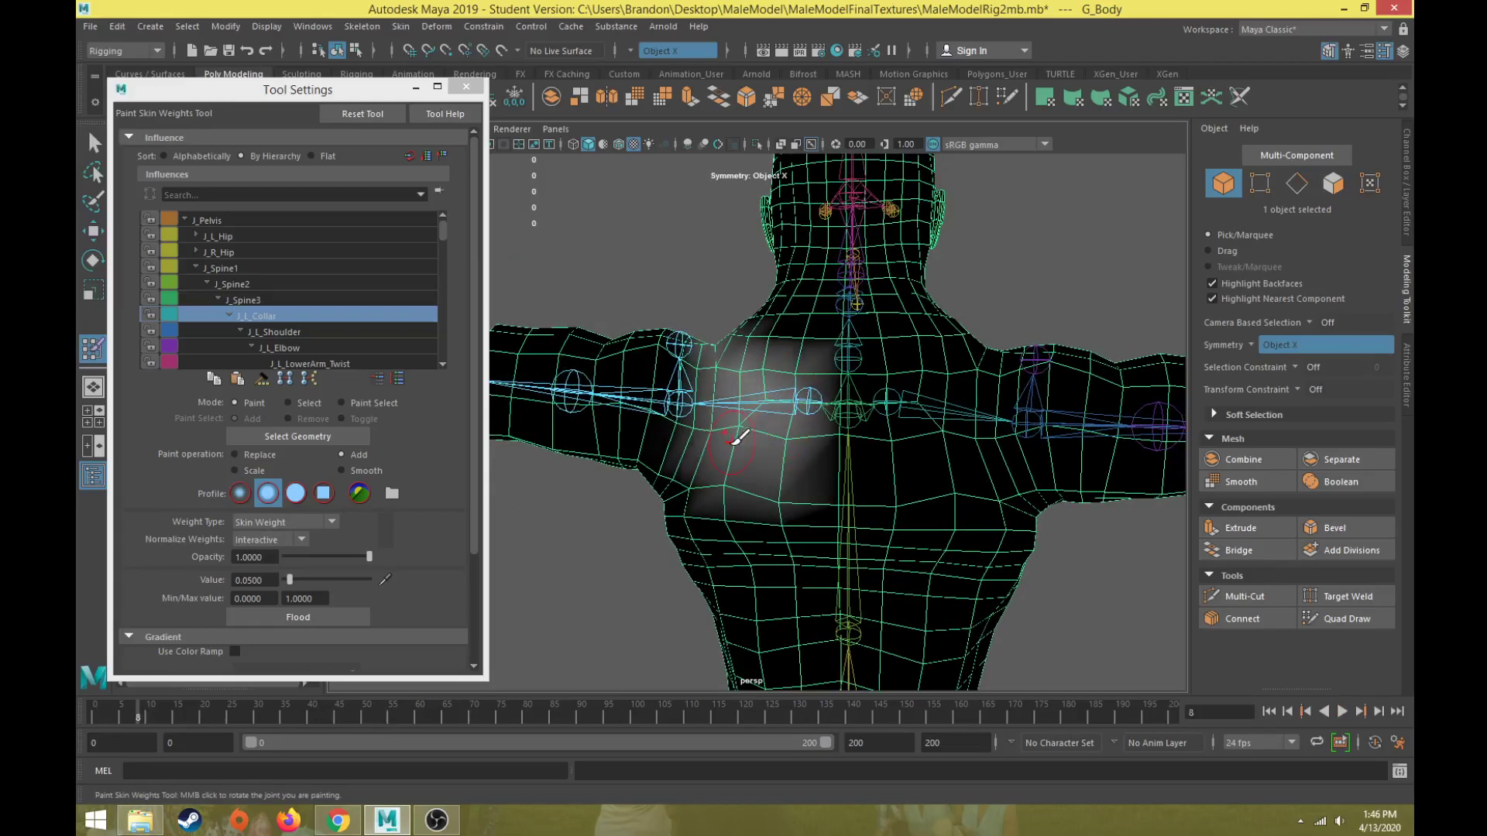
pyautogui.moveTo(808, 508)
pyautogui.mouseDown()
pyautogui.moveTo(732, 511)
pyautogui.moveTo(737, 474)
pyautogui.moveTo(716, 476)
pyautogui.mouseUp()
pyautogui.moveTo(258, 719)
pyautogui.mouseDown()
pyautogui.moveTo(174, 713)
pyautogui.moveTo(248, 726)
pyautogui.mouseUp()
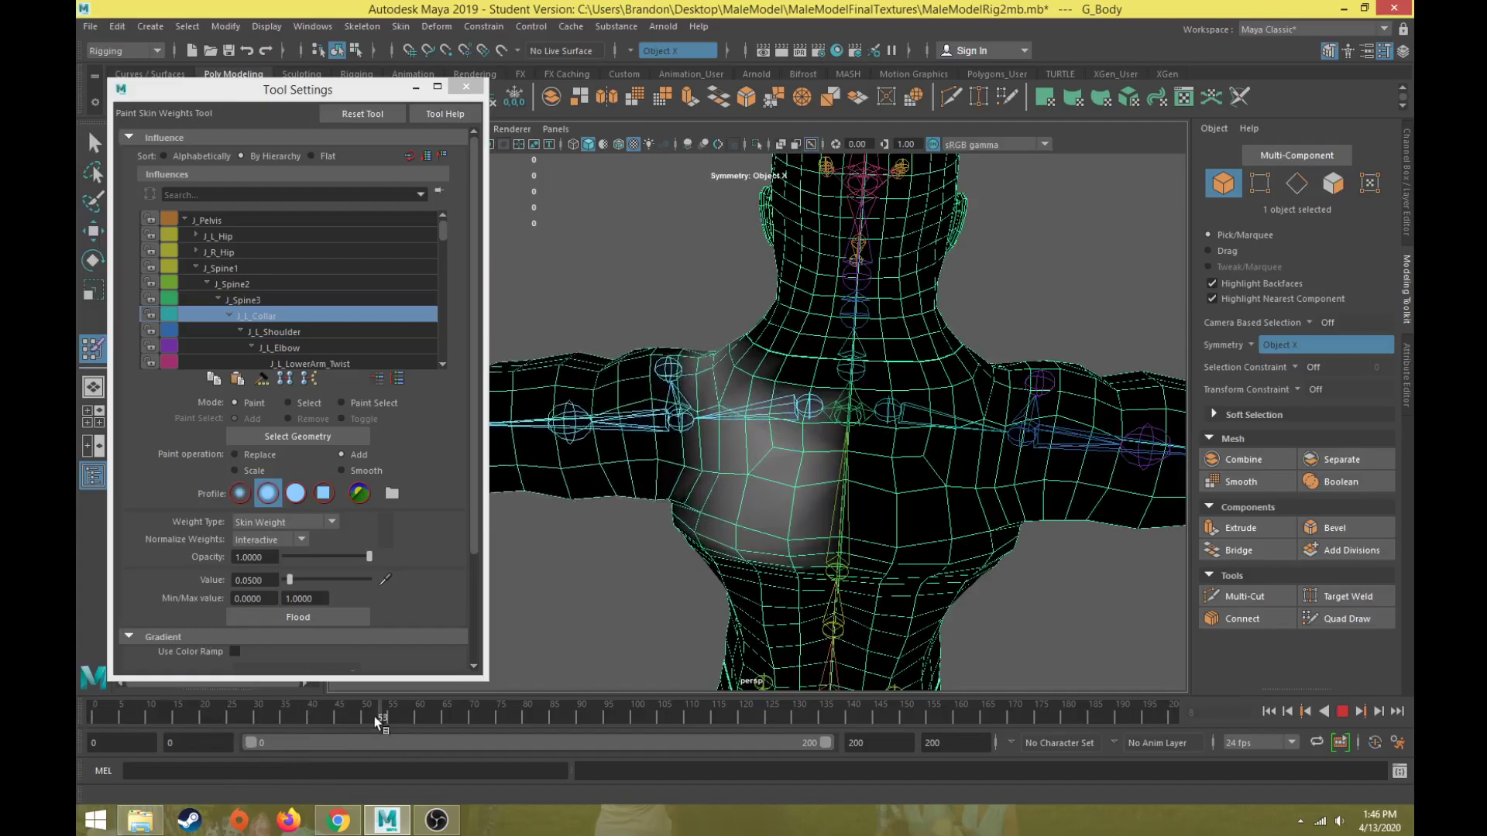
# Check the J_L_Collar deformation from the front across the keyed poses and return to frame 0.
pyautogui.hotkey('alt', 'v')
pyautogui.moveTo(697, 480)
pyautogui.keyDown('alt'); pyautogui.mouseDown()
pyautogui.moveTo(832, 485)
pyautogui.moveTo(946, 439)
pyautogui.mouseUp(); pyautogui.keyUp('alt')
pyautogui.moveTo(271, 706); pyautogui.dragTo(232, 711)
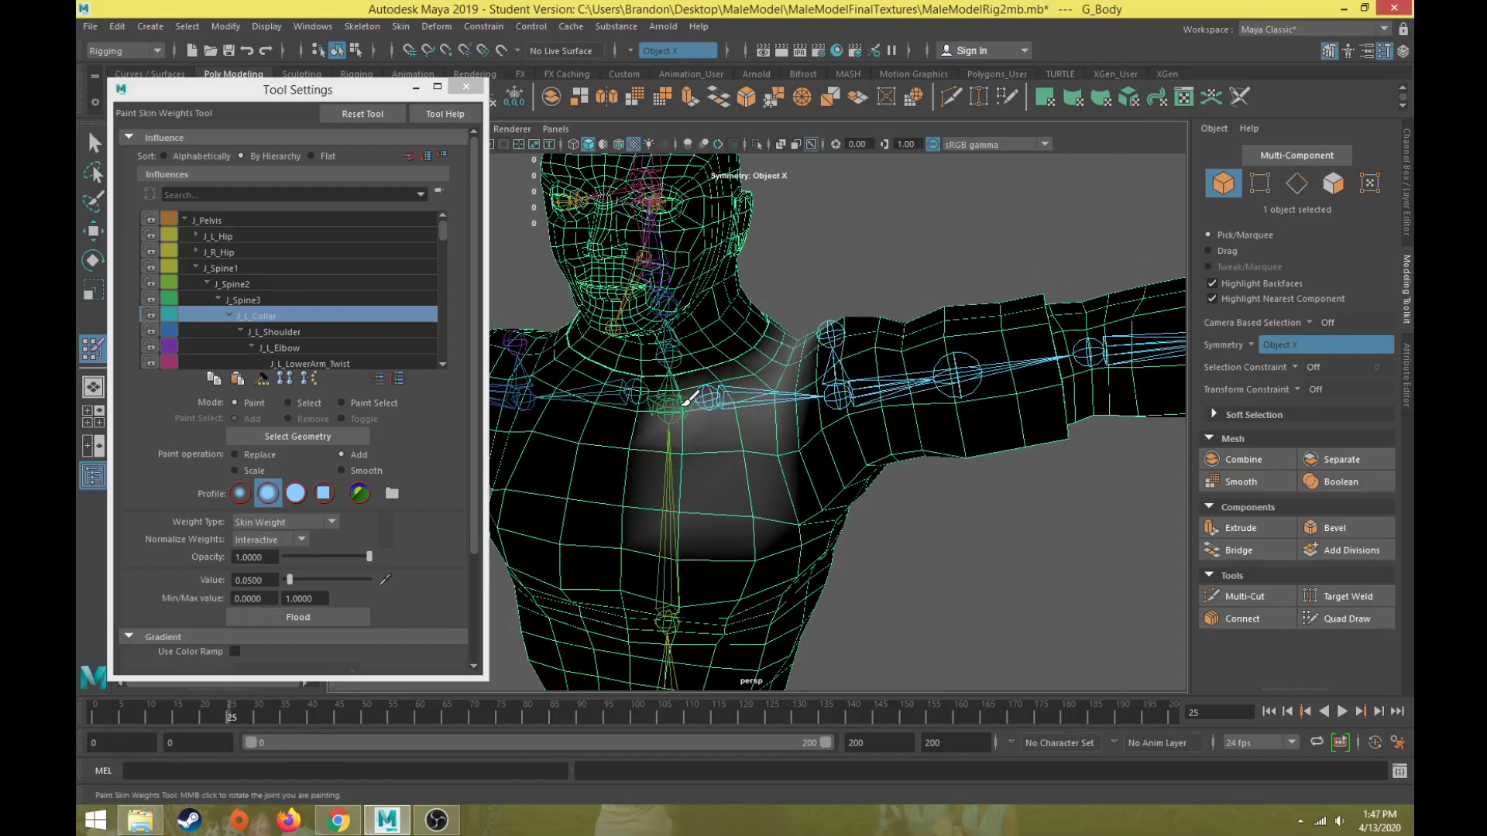
pyautogui.moveTo(720, 412)
pyautogui.keyDown('alt'); pyautogui.mouseDown()
pyautogui.moveTo(666, 409)
pyautogui.moveTo(673, 448)
pyautogui.moveTo(753, 442)
pyautogui.mouseUp(); pyautogui.keyUp('alt')
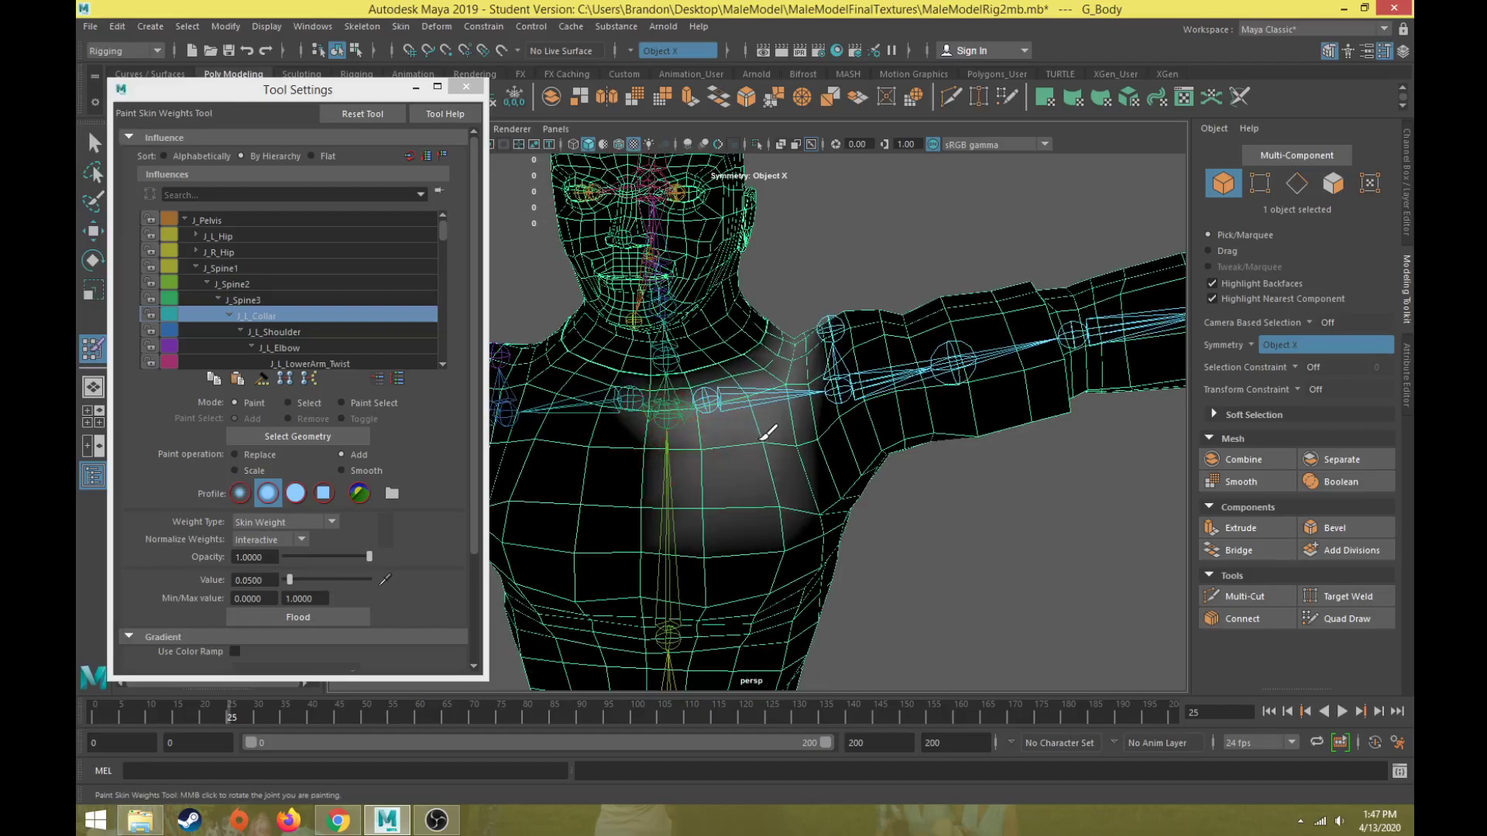
pyautogui.moveTo(209, 713)
pyautogui.mouseDown()
pyautogui.moveTo(128, 723)
pyautogui.moveTo(394, 706)
pyautogui.moveTo(599, 731)
pyautogui.moveTo(76, 713)
pyautogui.moveTo(342, 689)
pyautogui.moveTo(99, 627)
pyautogui.moveTo(75, 588)
pyautogui.moveTo(636, 624)
pyautogui.moveTo(87, 577)
pyautogui.mouseUp()
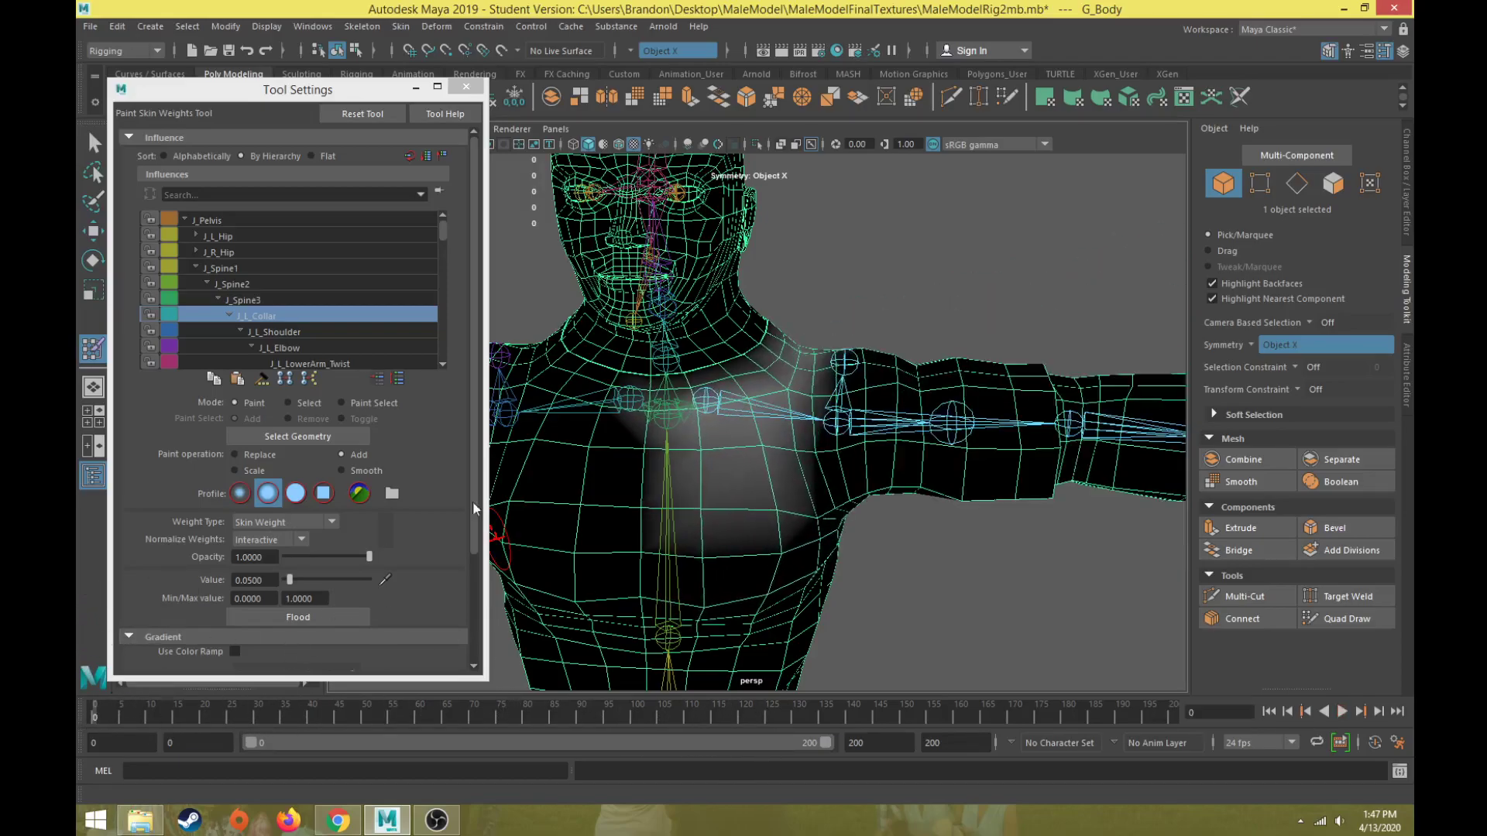
# Select the J_L_Collar joint and break the connections on its Translate X through Visibility channels to strip its keyframes.
pyautogui.press('w')
pyautogui.click(713, 398)
pyautogui.moveTo(183, 714); pyautogui.dragTo(92, 712)
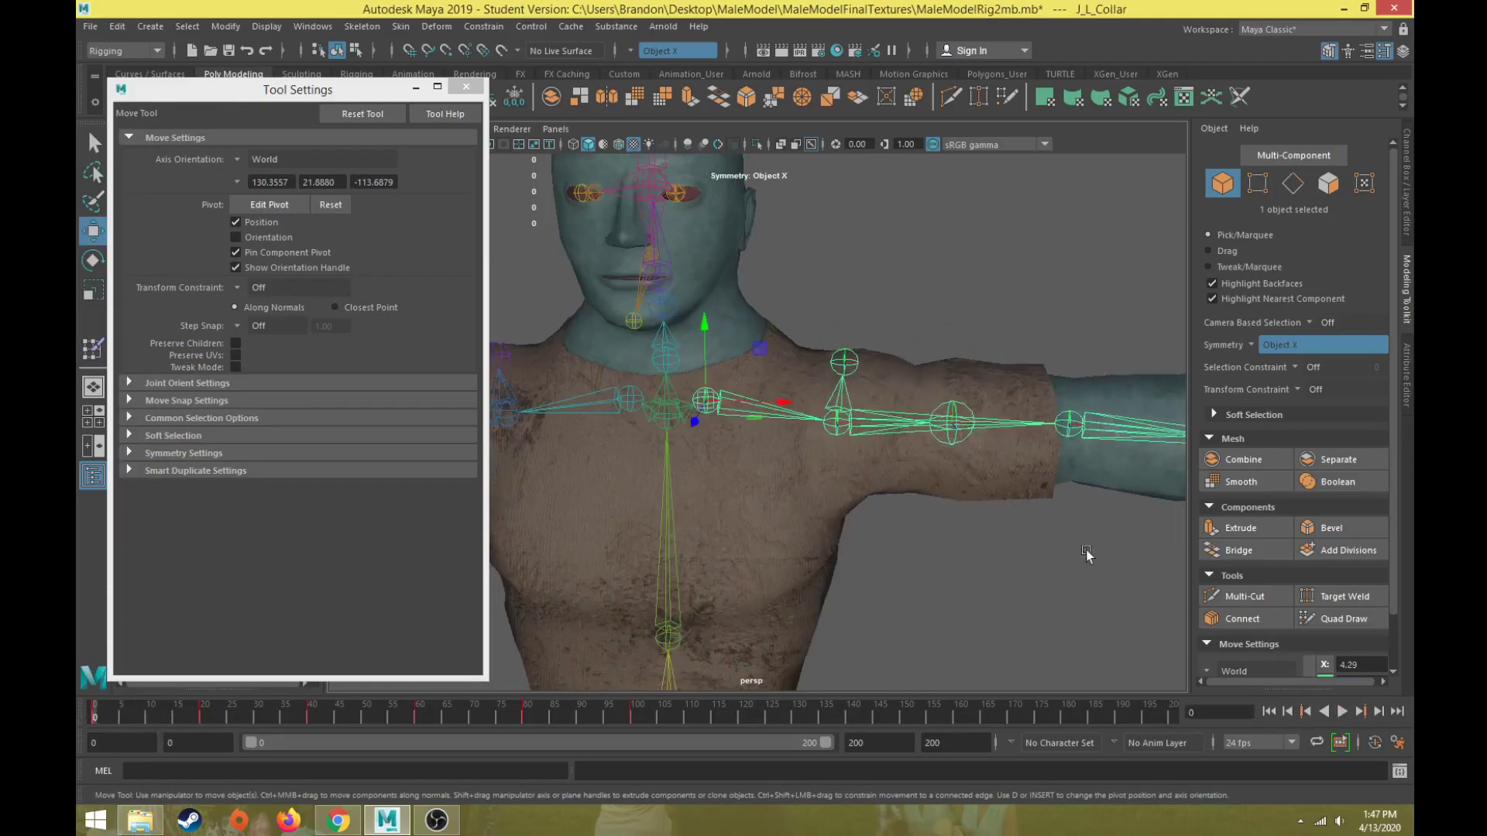
pyautogui.click(1407, 217)
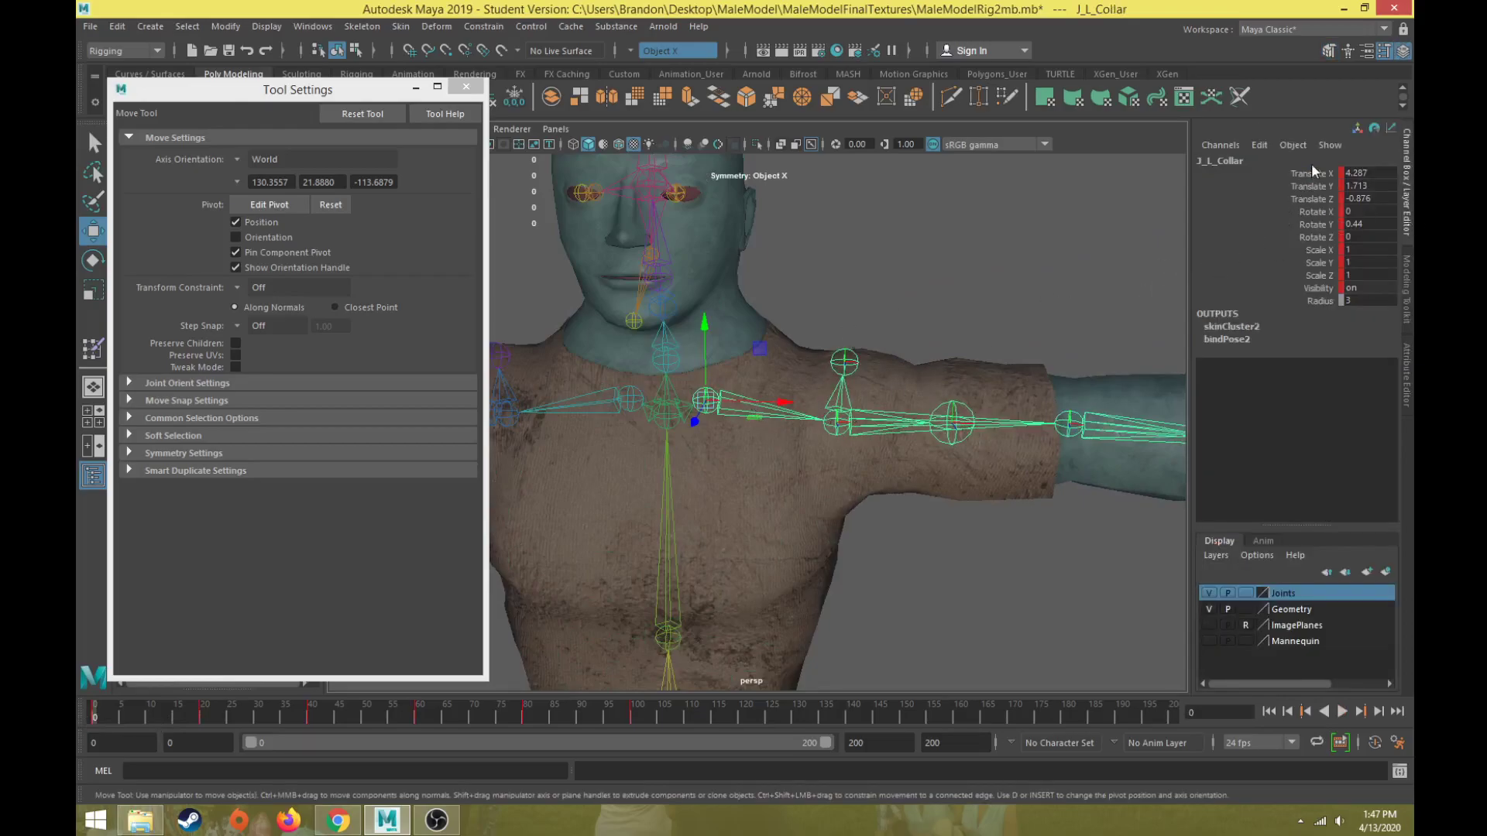
pyautogui.moveTo(1309, 171); pyautogui.dragTo(1323, 290)
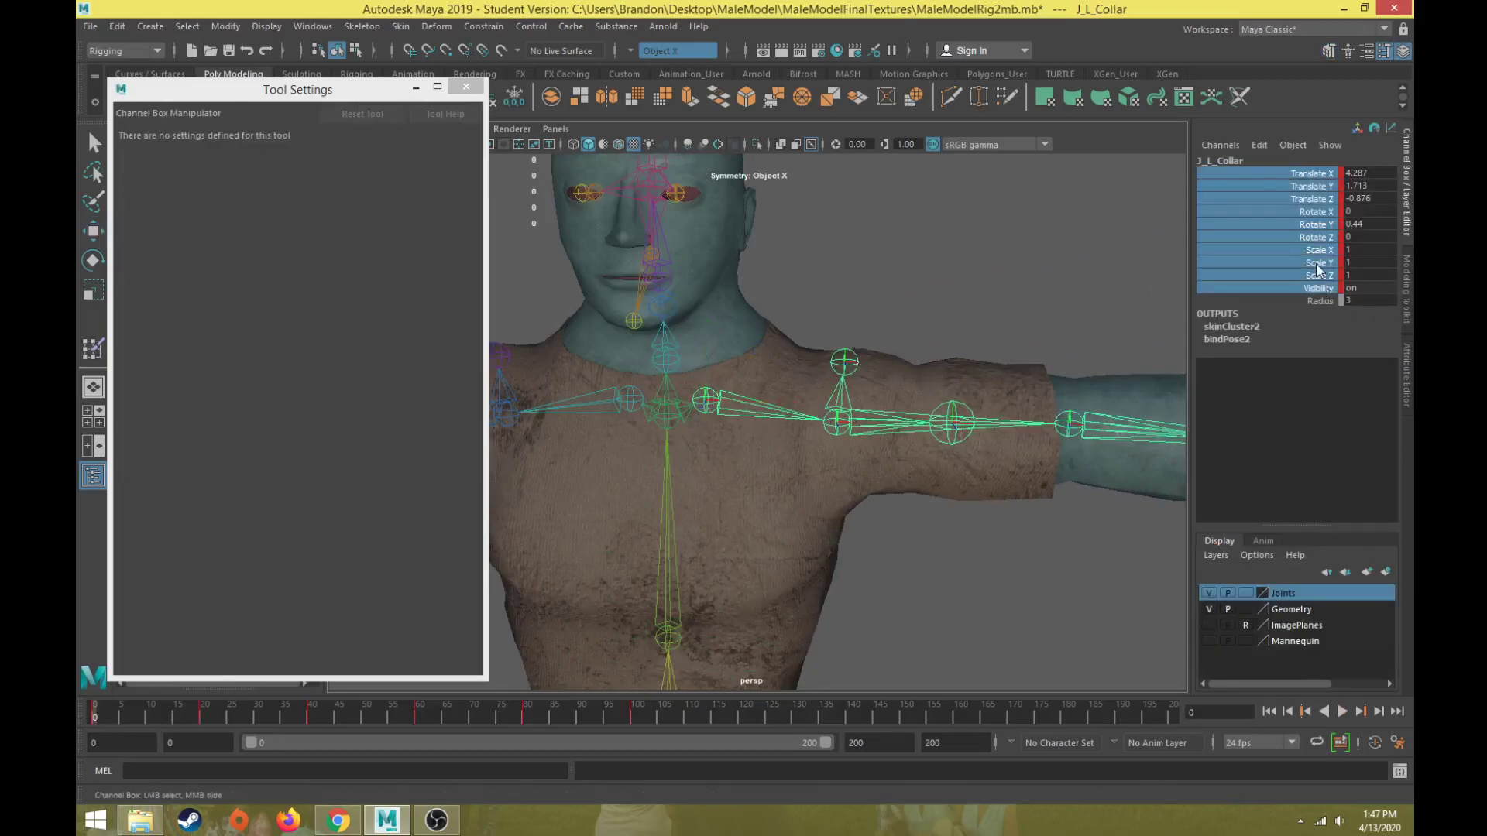
pyautogui.rightClick(1313, 248)
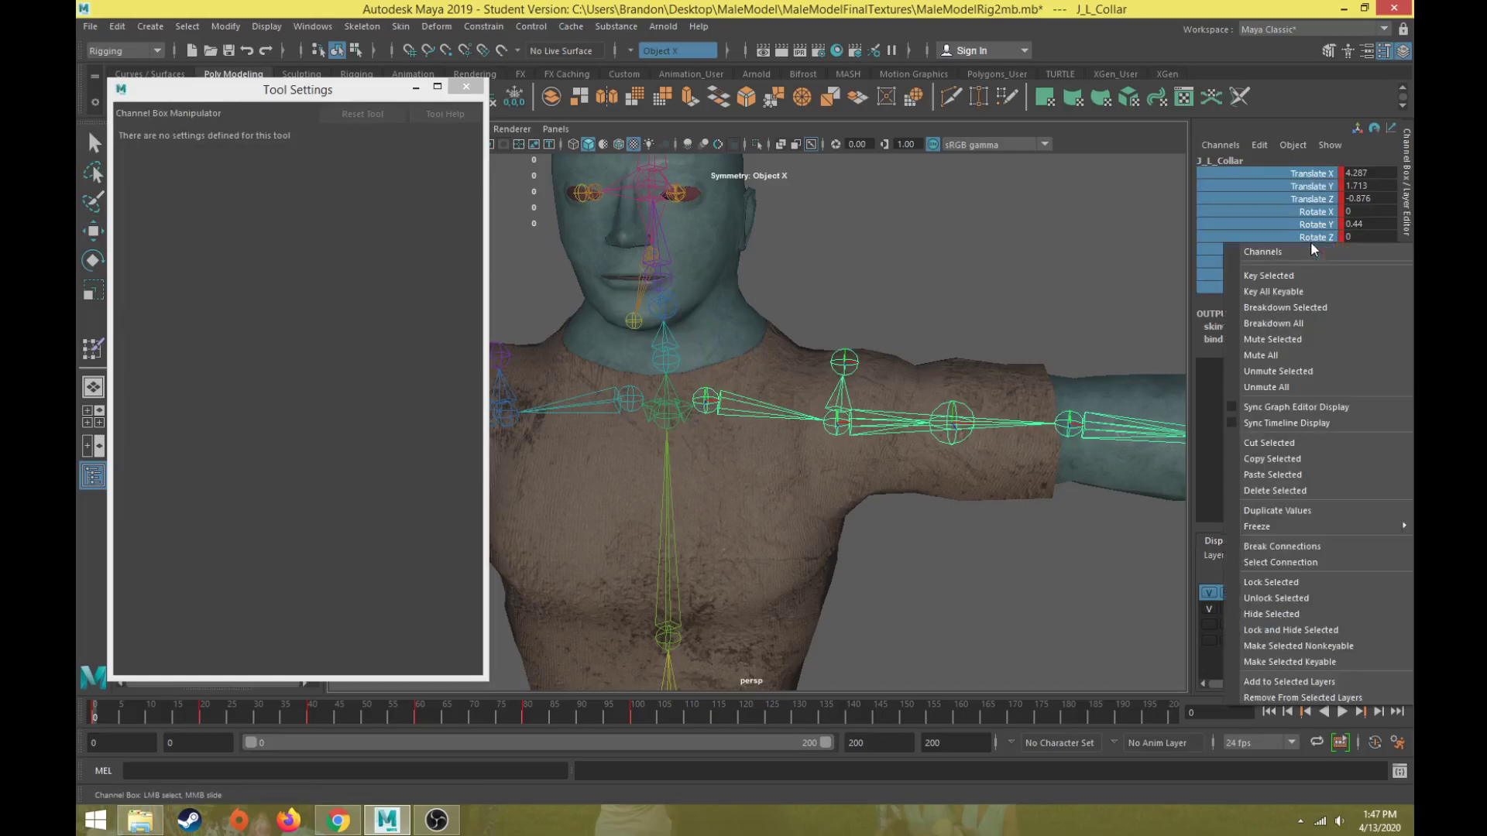
pyautogui.click(1279, 545)
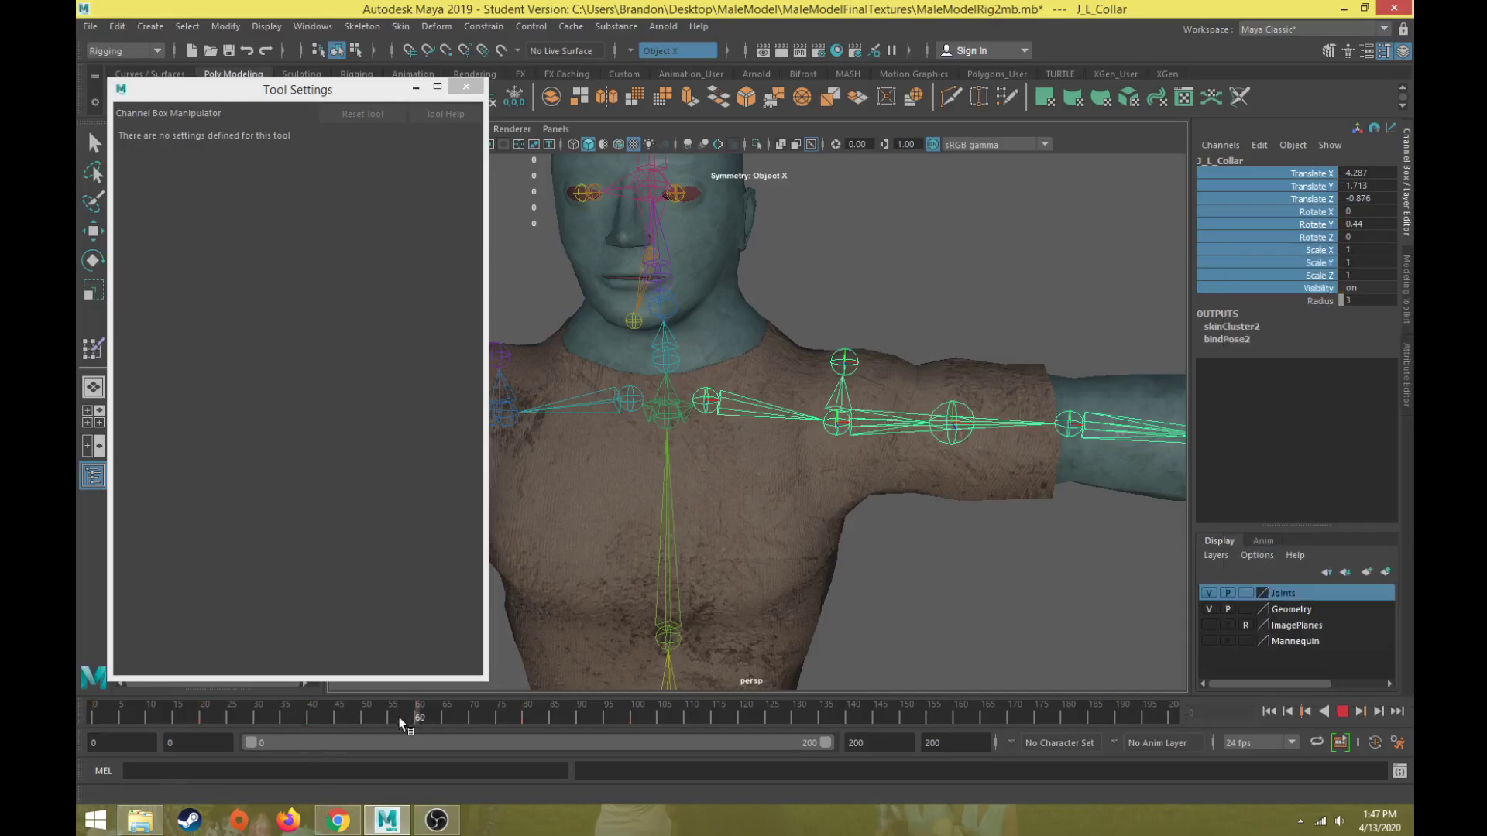
# Select the J_L_Shoulder joint and key its rest pose at frame 0.
pyautogui.click(831, 425)
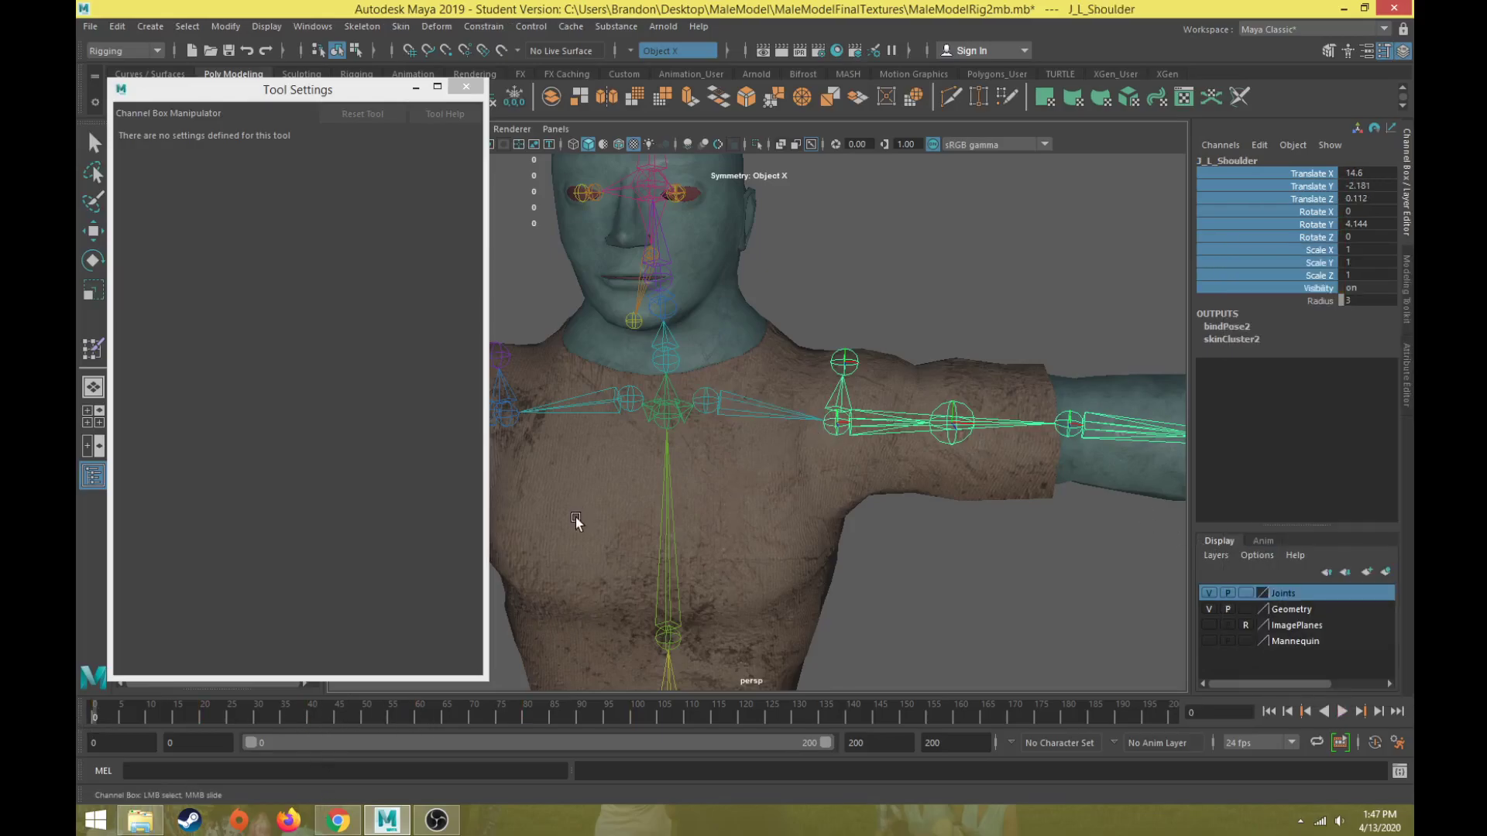
pyautogui.press('s')
pyautogui.hotkey('alt', 'v')
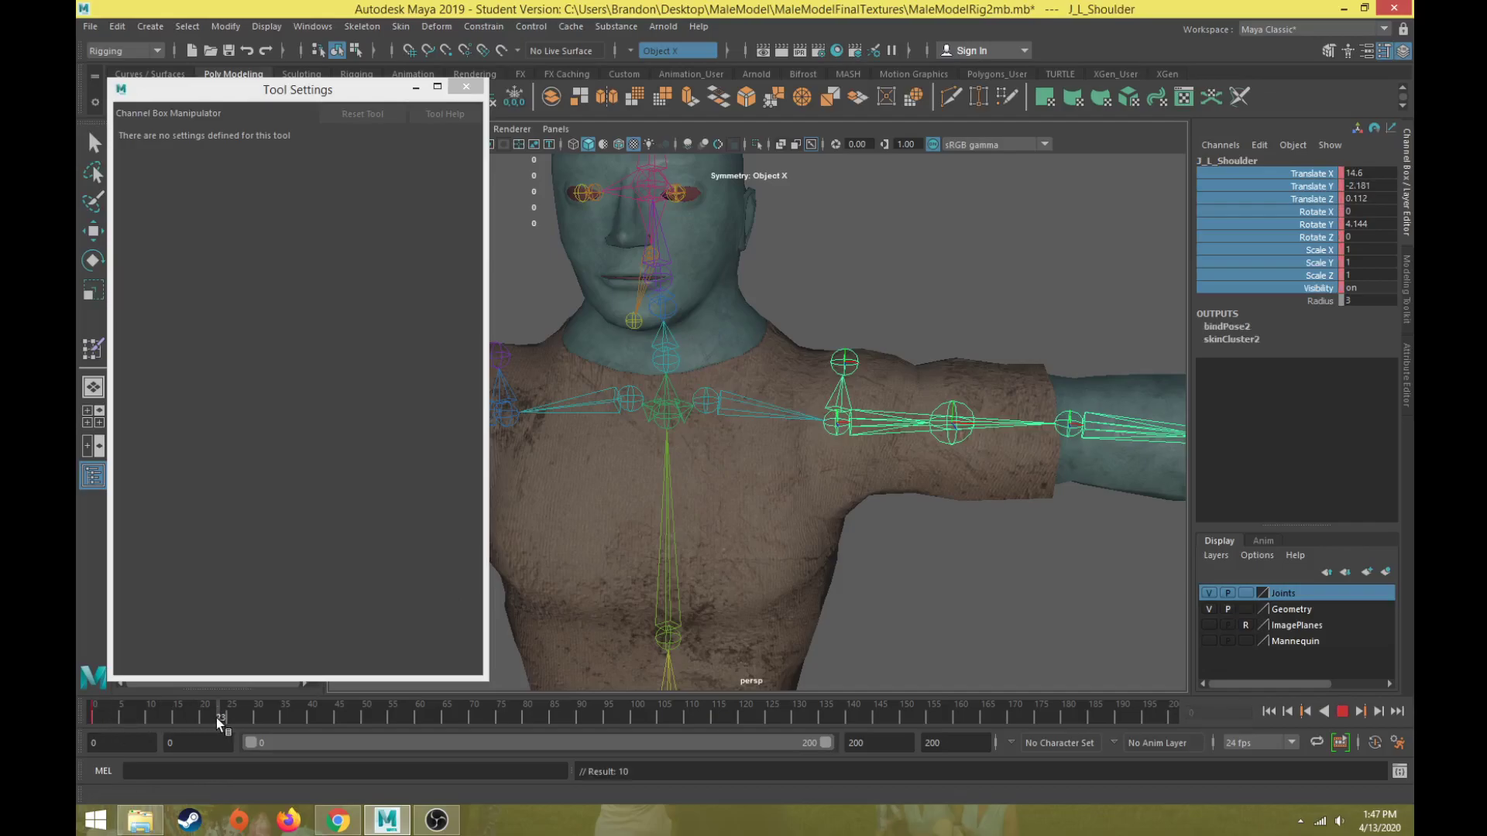
# Rotate J_L_Shoulder to lower the arm at frame 20 and raise it at frame 40, keying both poses.
pyautogui.click(201, 719)
pyautogui.press('e')
pyautogui.moveTo(872, 360); pyautogui.dragTo(915, 418)
pyautogui.press('s')
pyautogui.click(310, 717)
pyautogui.moveTo(822, 360); pyautogui.dragTo(710, 398)
pyautogui.press('s')
# Copy J_L_Shoulder's rest key from frame 0 and paste it at frame 60.
pyautogui.click(89, 718)
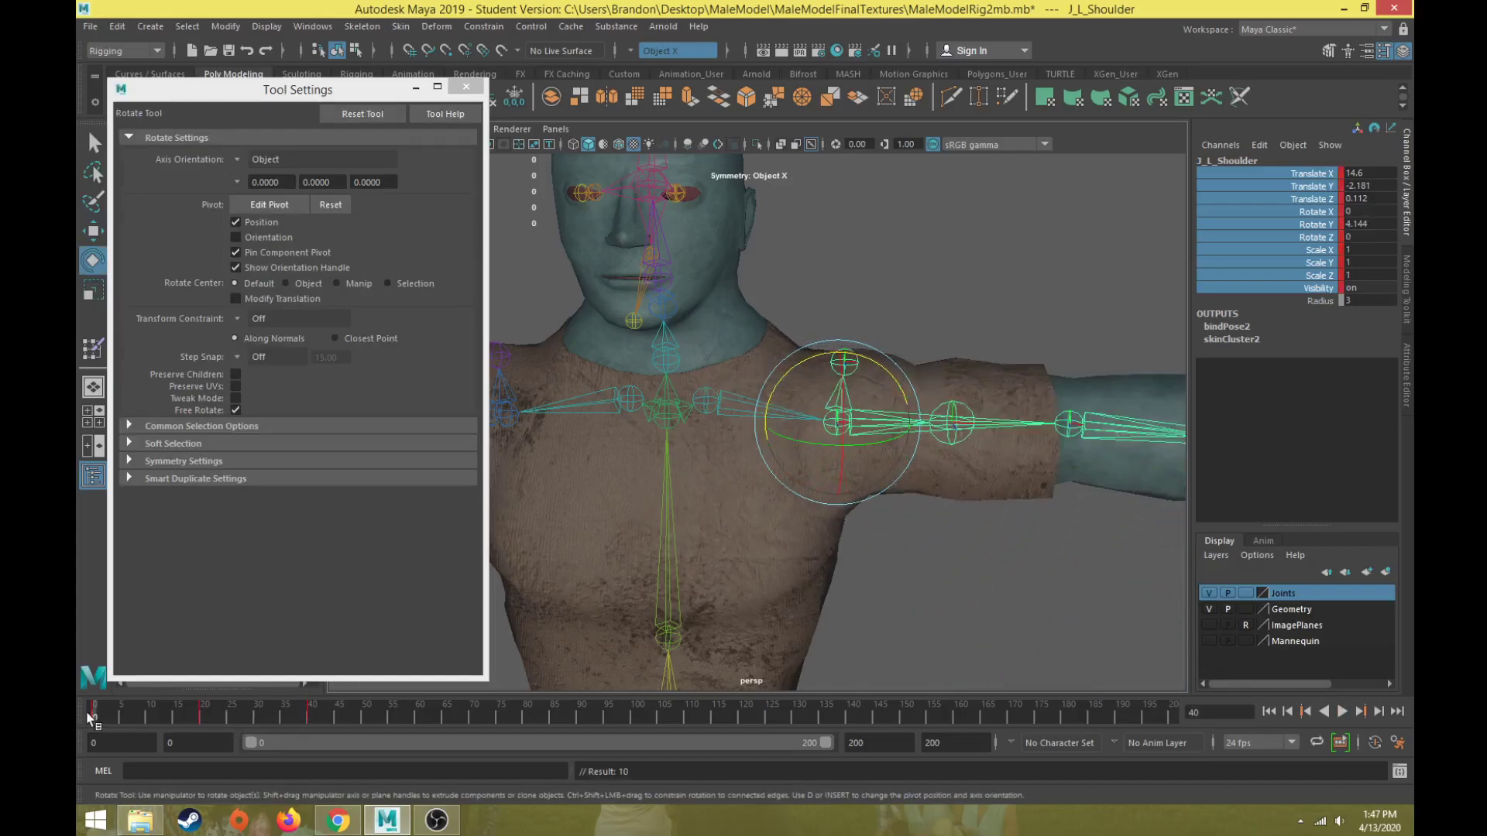
pyautogui.rightClick(90, 719)
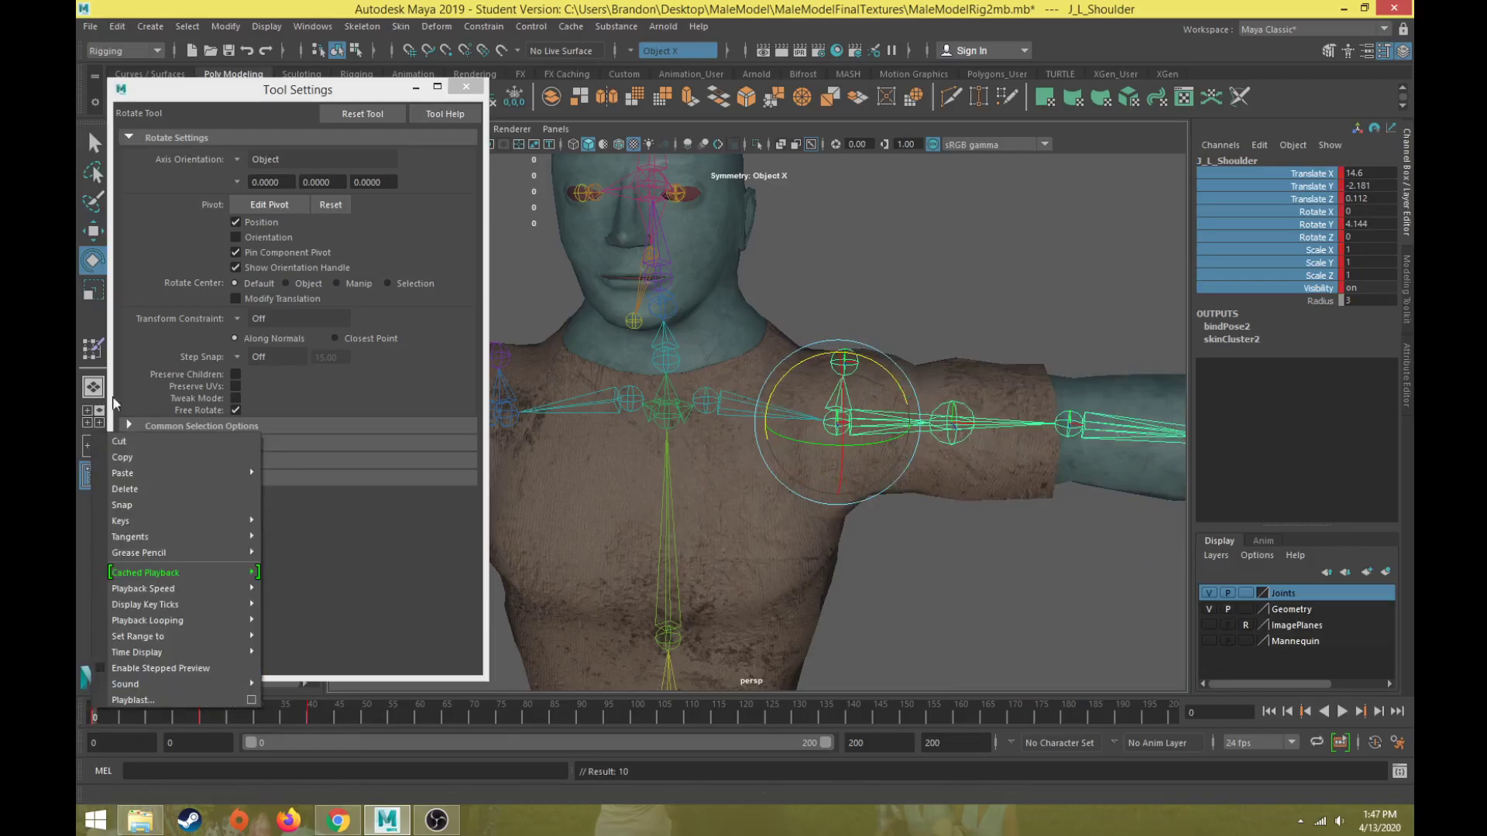
pyautogui.click(132, 460)
pyautogui.click(419, 718)
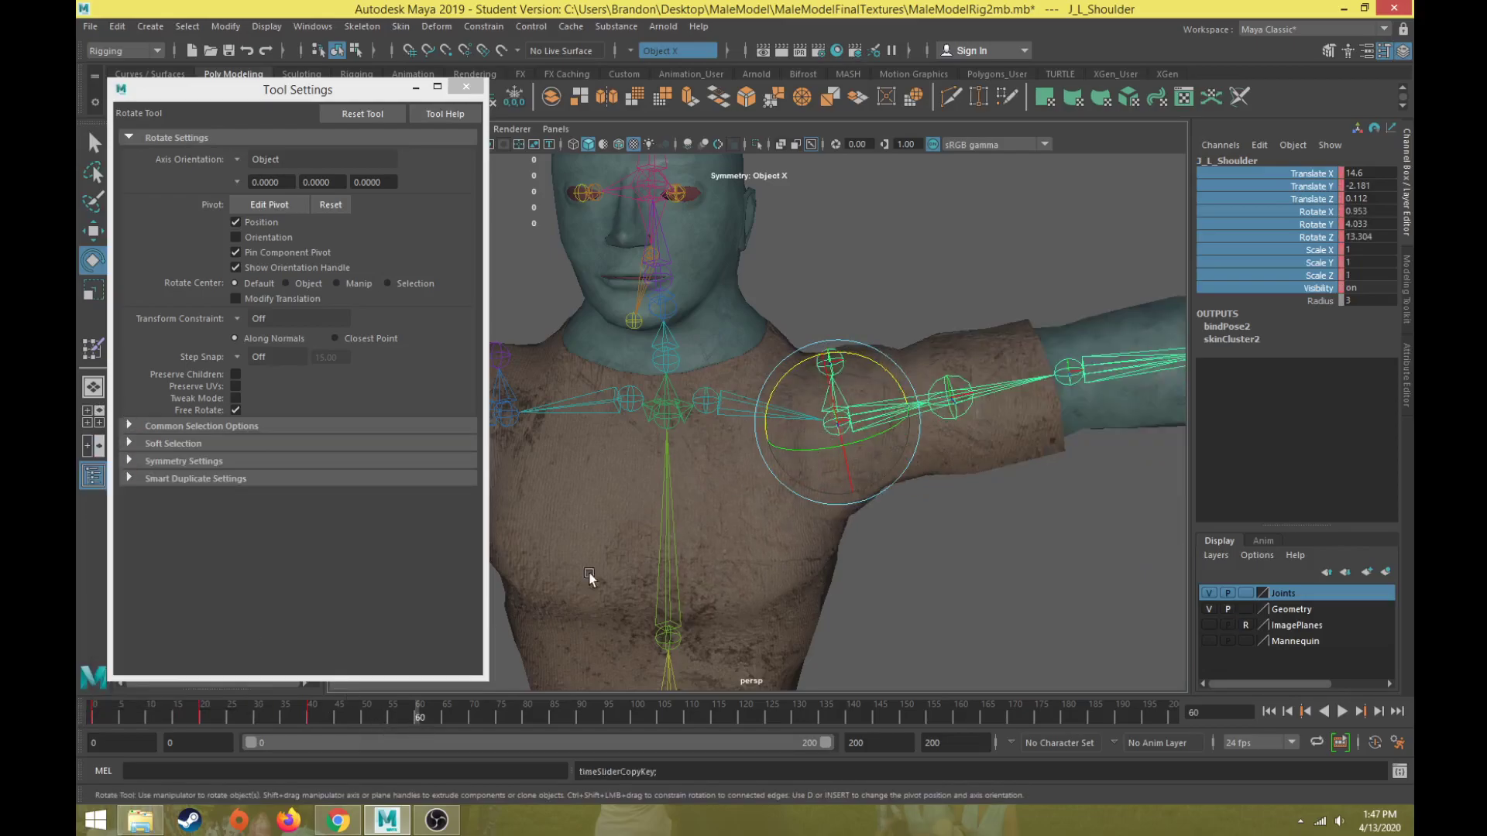
pyautogui.rightClick(419, 714)
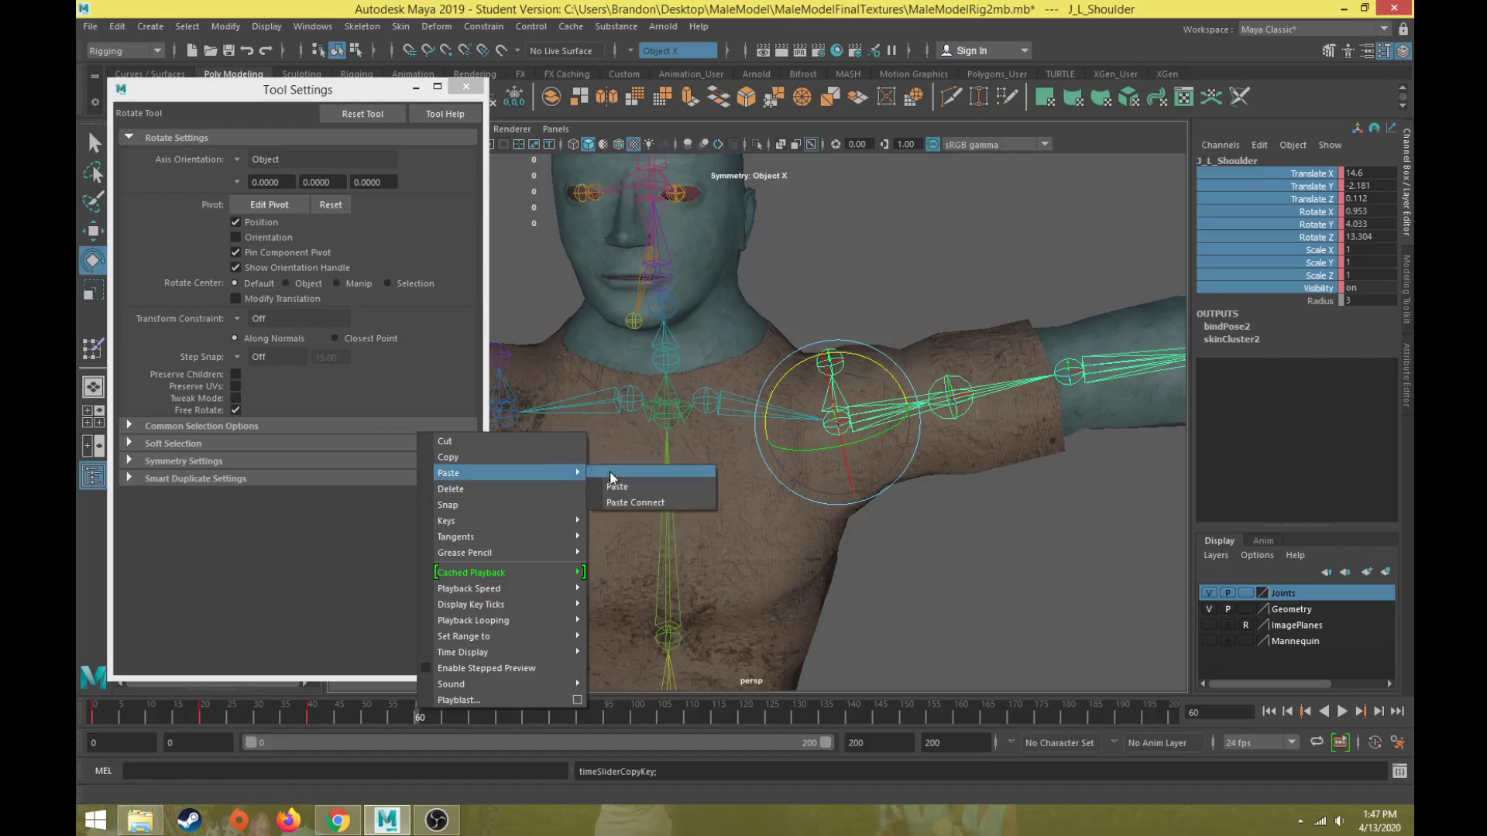
pyautogui.click(612, 480)
# Key J_L_Shoulder swung forward at frame 80 with Rotate Y about -40.5, and swung back at frame 100 with Rotate Y about 42.7.
pyautogui.moveTo(533, 714); pyautogui.dragTo(527, 717)
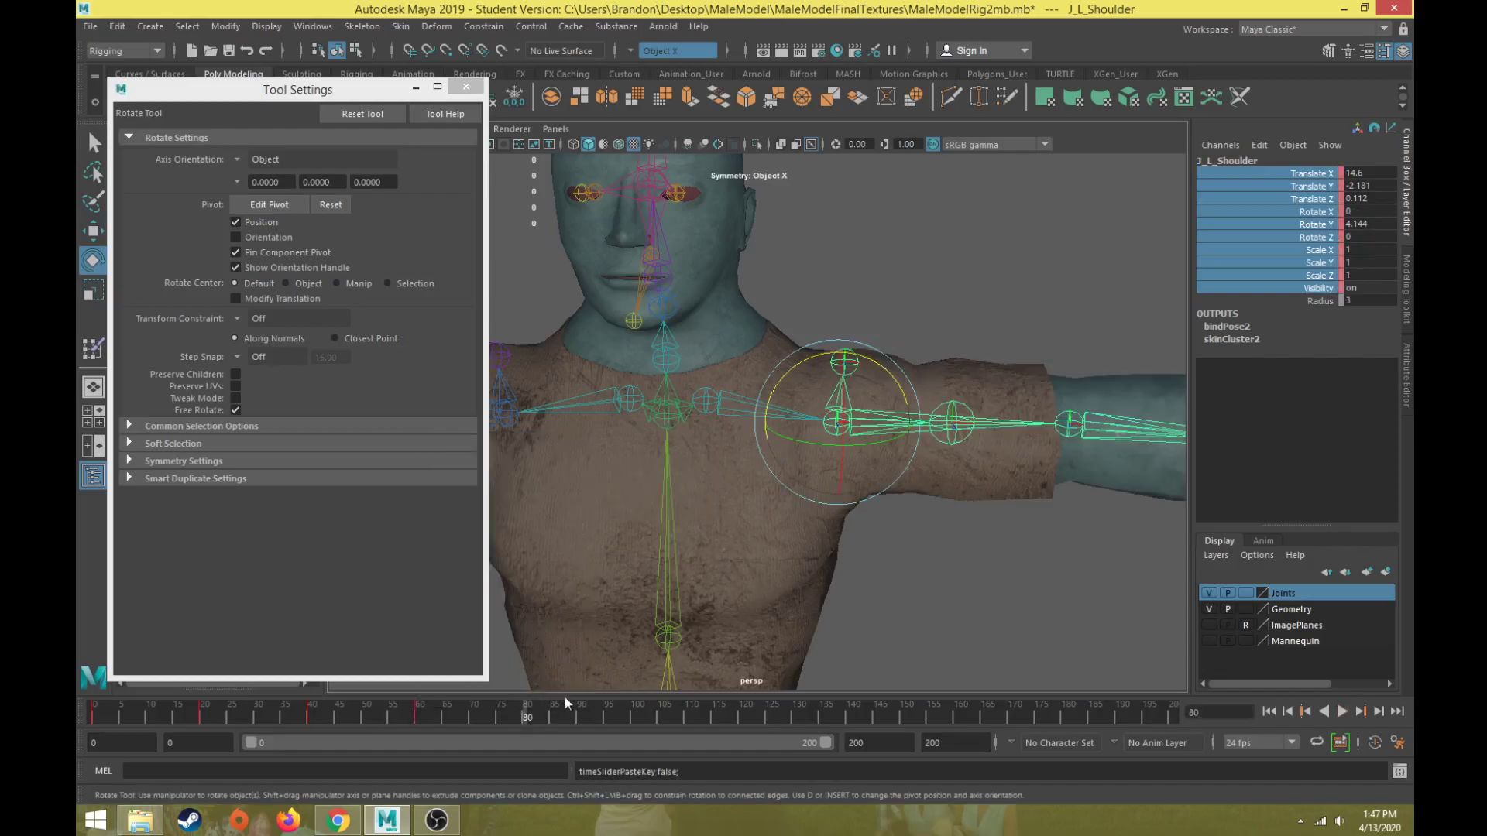
pyautogui.moveTo(860, 449); pyautogui.dragTo(832, 464)
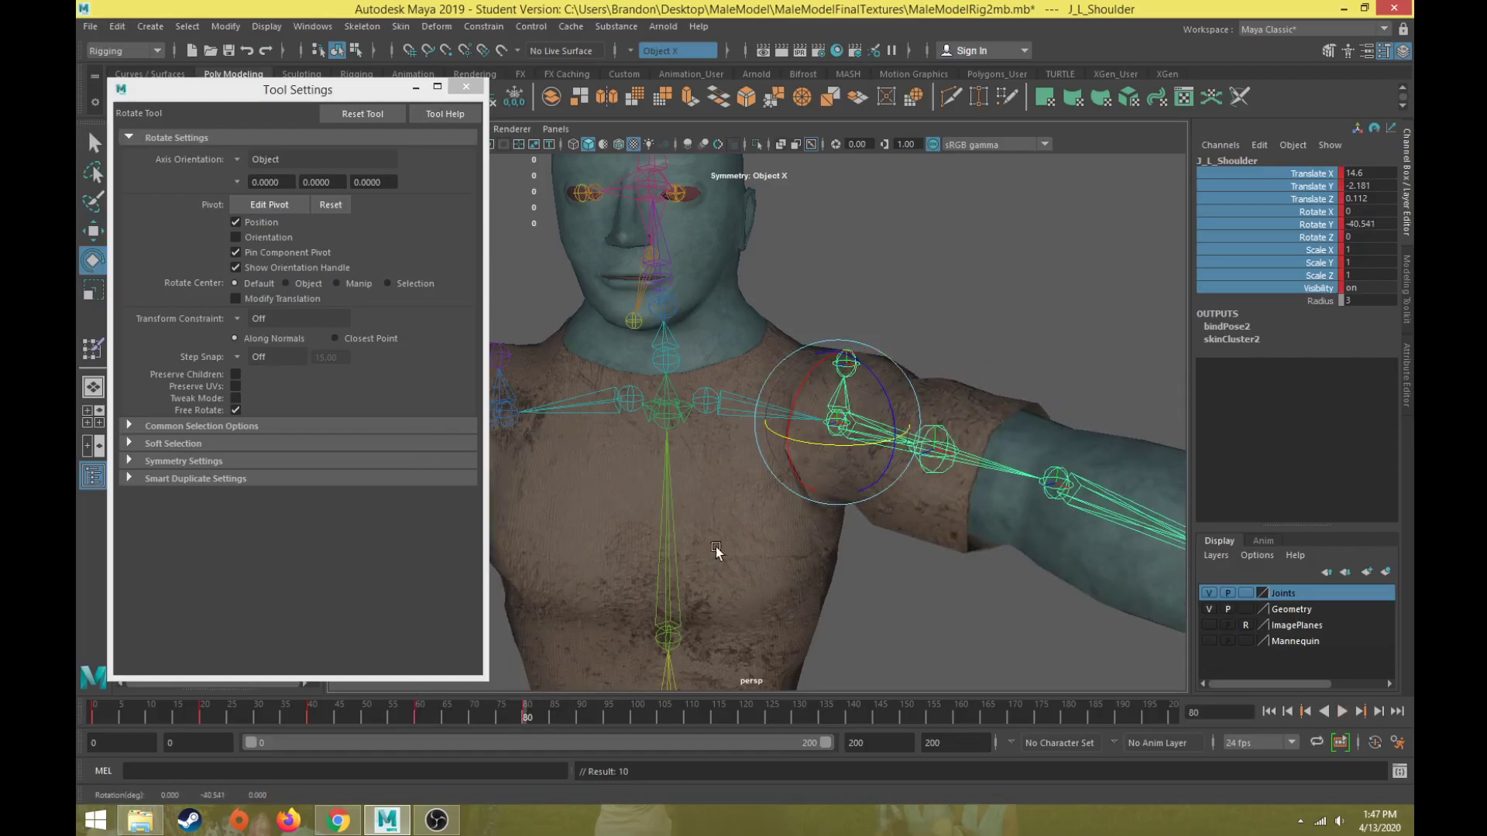
pyautogui.keyDown('alt'); pyautogui.moveTo(666, 588); pyautogui.dragTo(635, 663); pyautogui.keyUp('alt')
pyautogui.hotkey('alt', 'v')
pyautogui.click(634, 719)
pyautogui.moveTo(810, 499); pyautogui.dragTo(904, 471)
pyautogui.press('s')
# Copy J_L_Shoulder's rest key from frame 0 and paste it at frame 120.
pyautogui.click(642, 724)
pyautogui.moveTo(712, 722); pyautogui.dragTo(90, 728)
pyautogui.rightClick(94, 710)
pyautogui.click(165, 457)
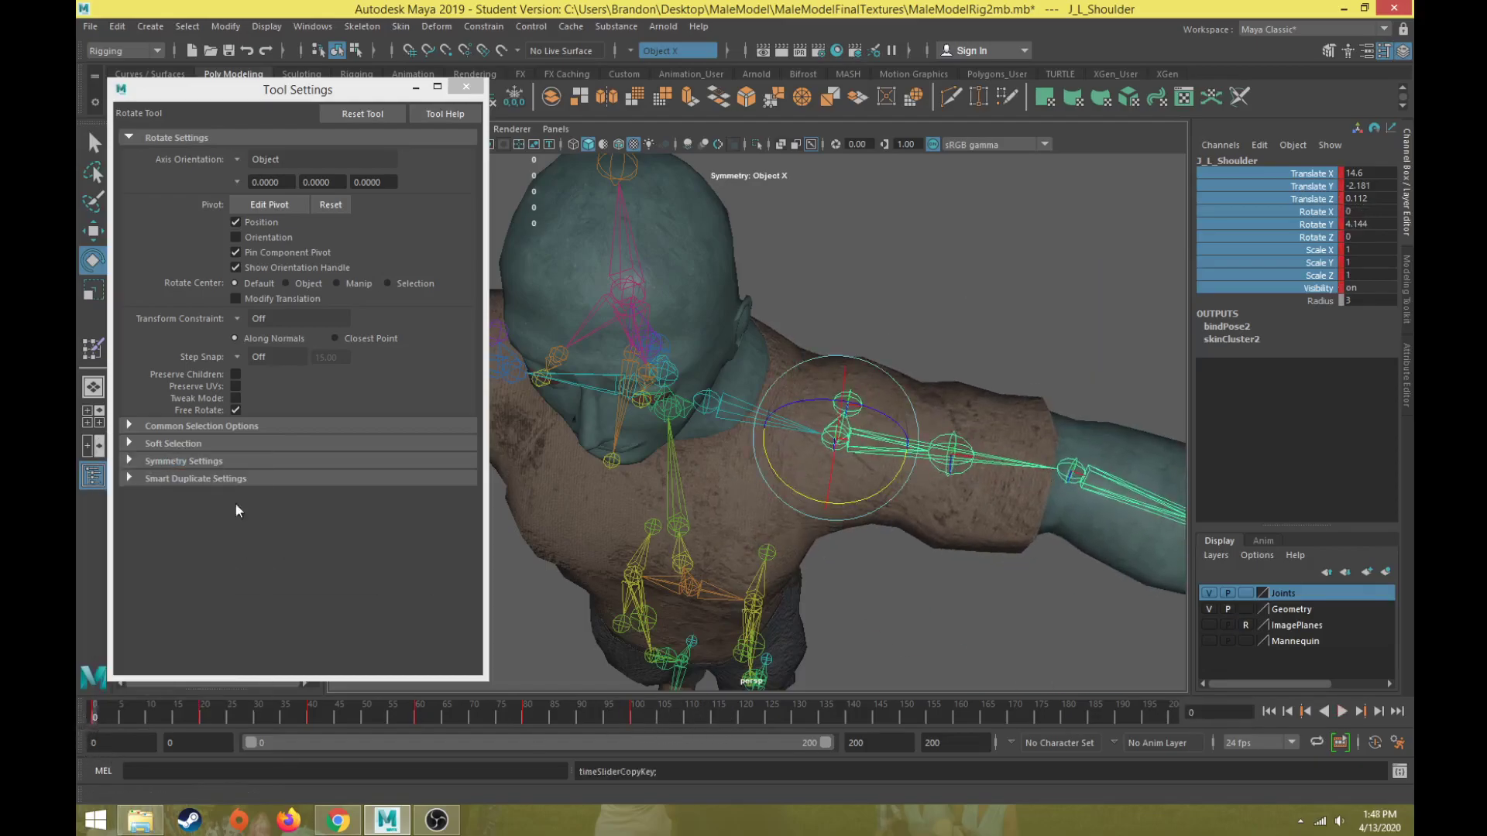
pyautogui.click(717, 718)
pyautogui.click(739, 720)
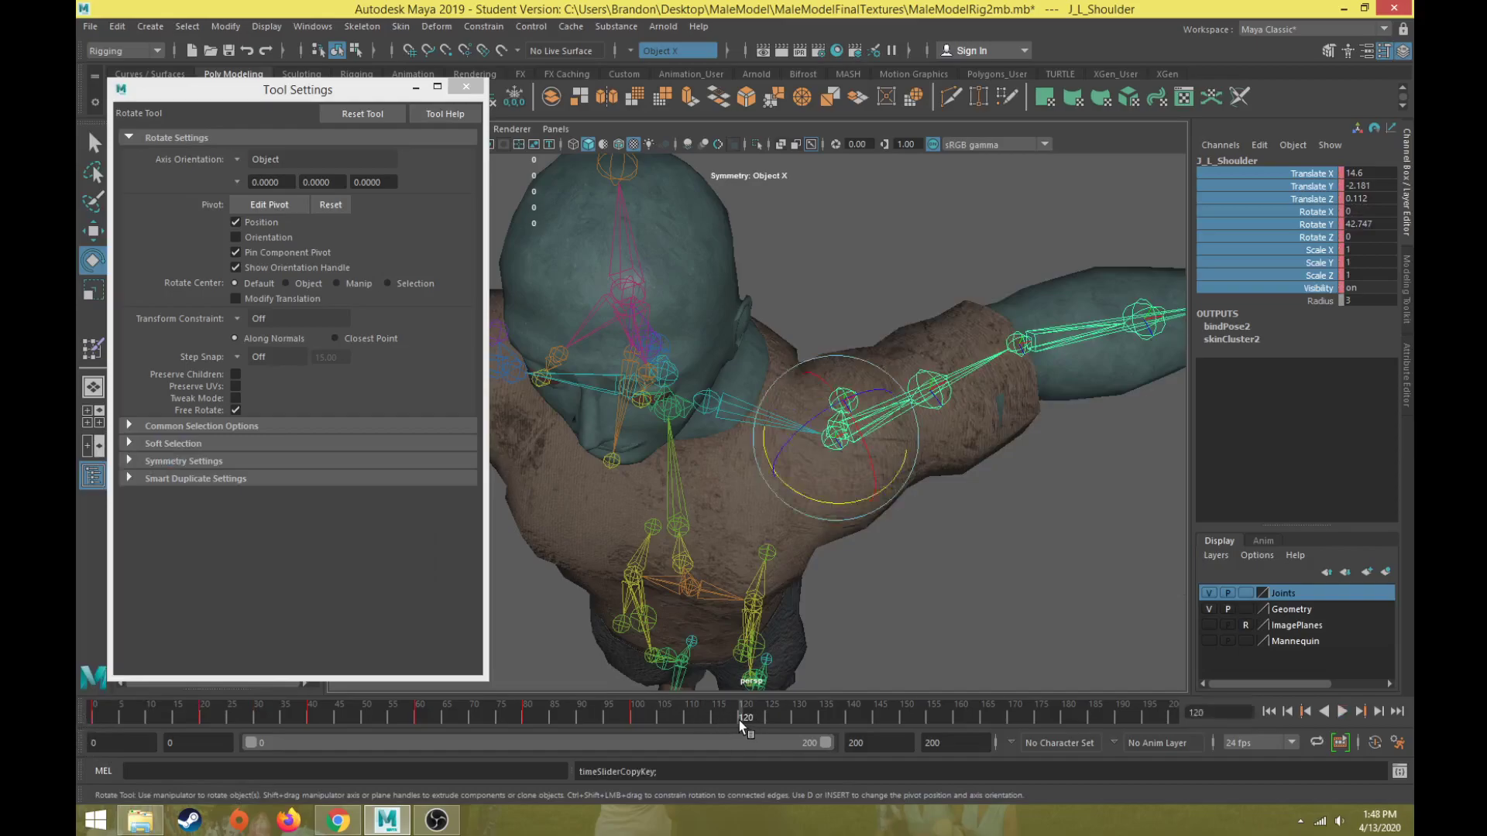
pyautogui.rightClick(739, 721)
pyautogui.moveTo(901, 481)
pyautogui.click(948, 496)
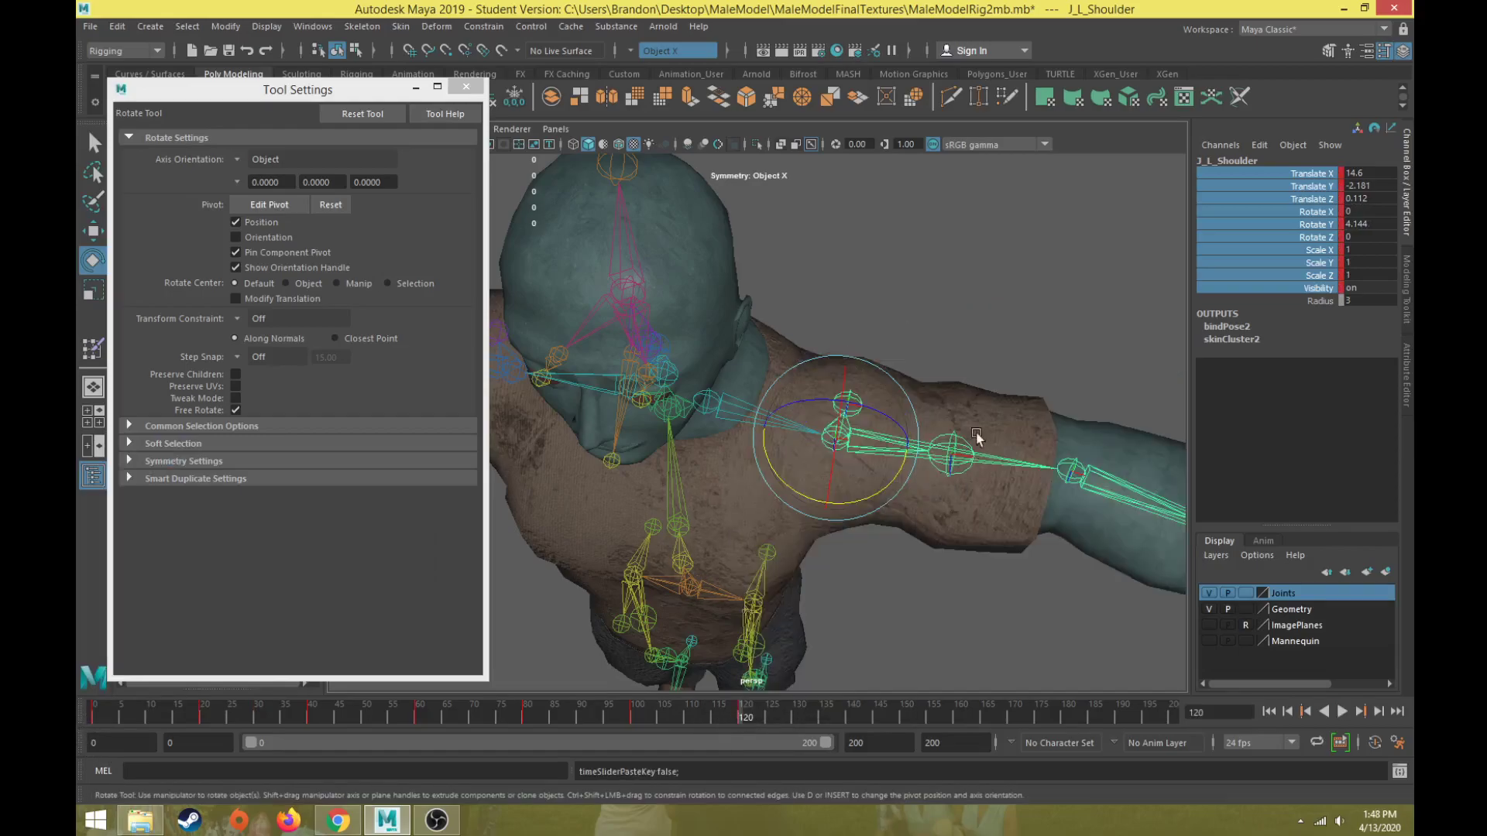
# Key J_L_Shoulder twisted about X in opposite directions at frames 140 and 160, with Rotate X about 65 at frame 160.
pyautogui.keyDown('alt'); pyautogui.moveTo(892, 551); pyautogui.dragTo(908, 494); pyautogui.keyUp('alt')
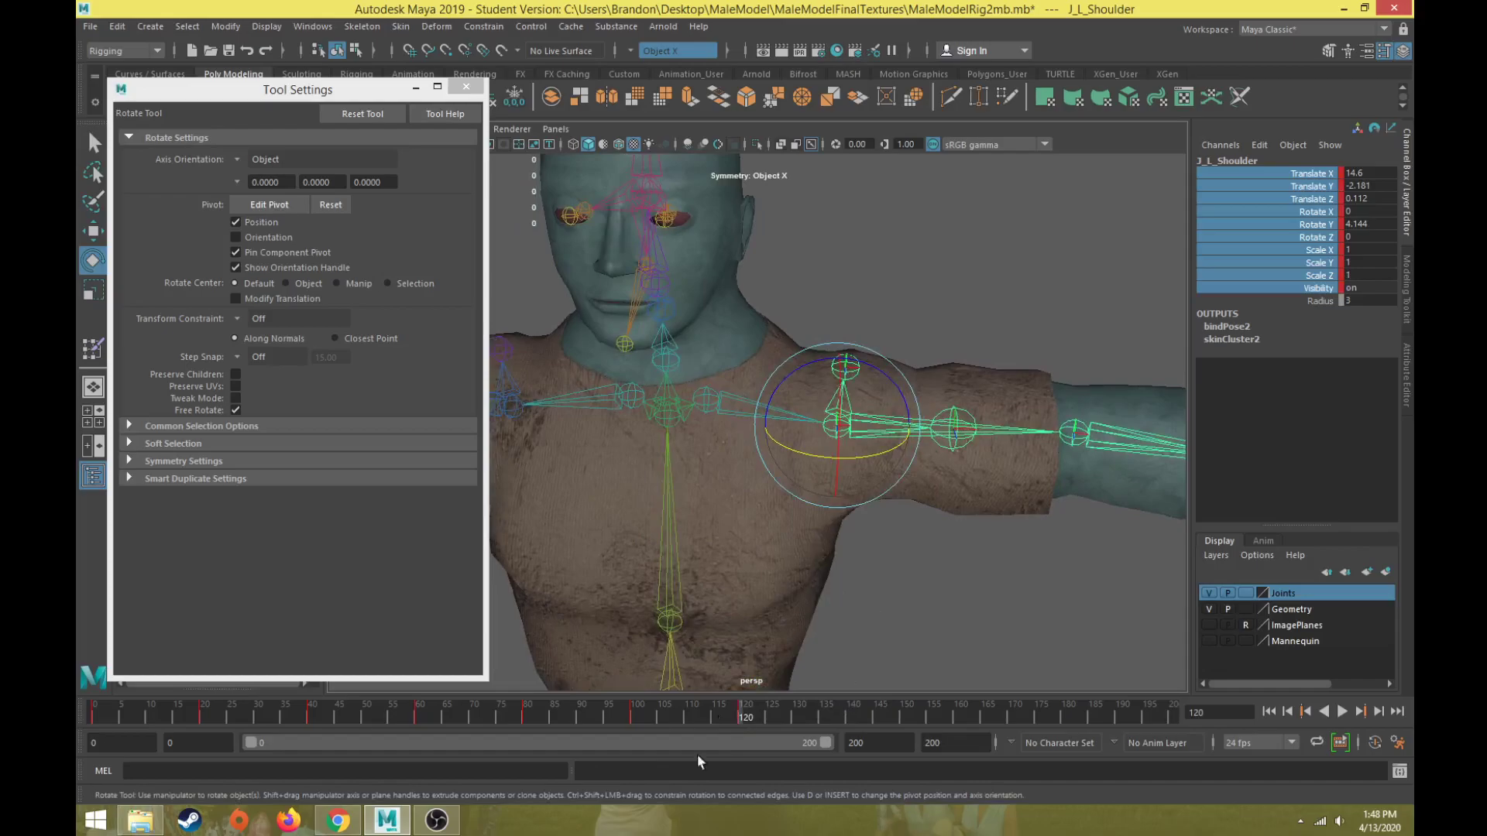
pyautogui.hotkey('alt', 'v')
pyautogui.click(514, 720)
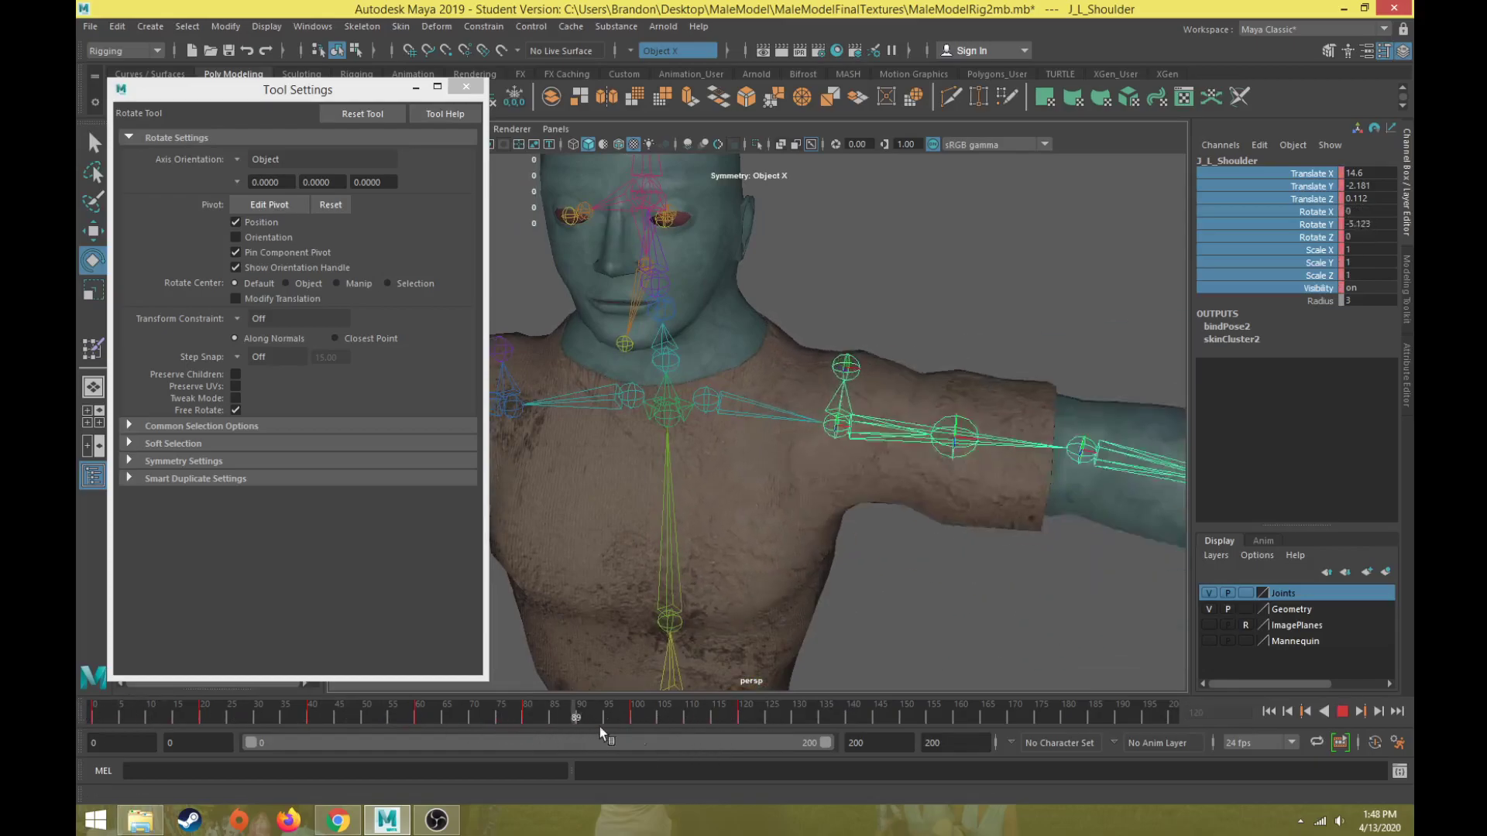
pyautogui.click(847, 726)
pyautogui.moveTo(840, 418); pyautogui.dragTo(842, 494)
pyautogui.press('s')
pyautogui.click(957, 712)
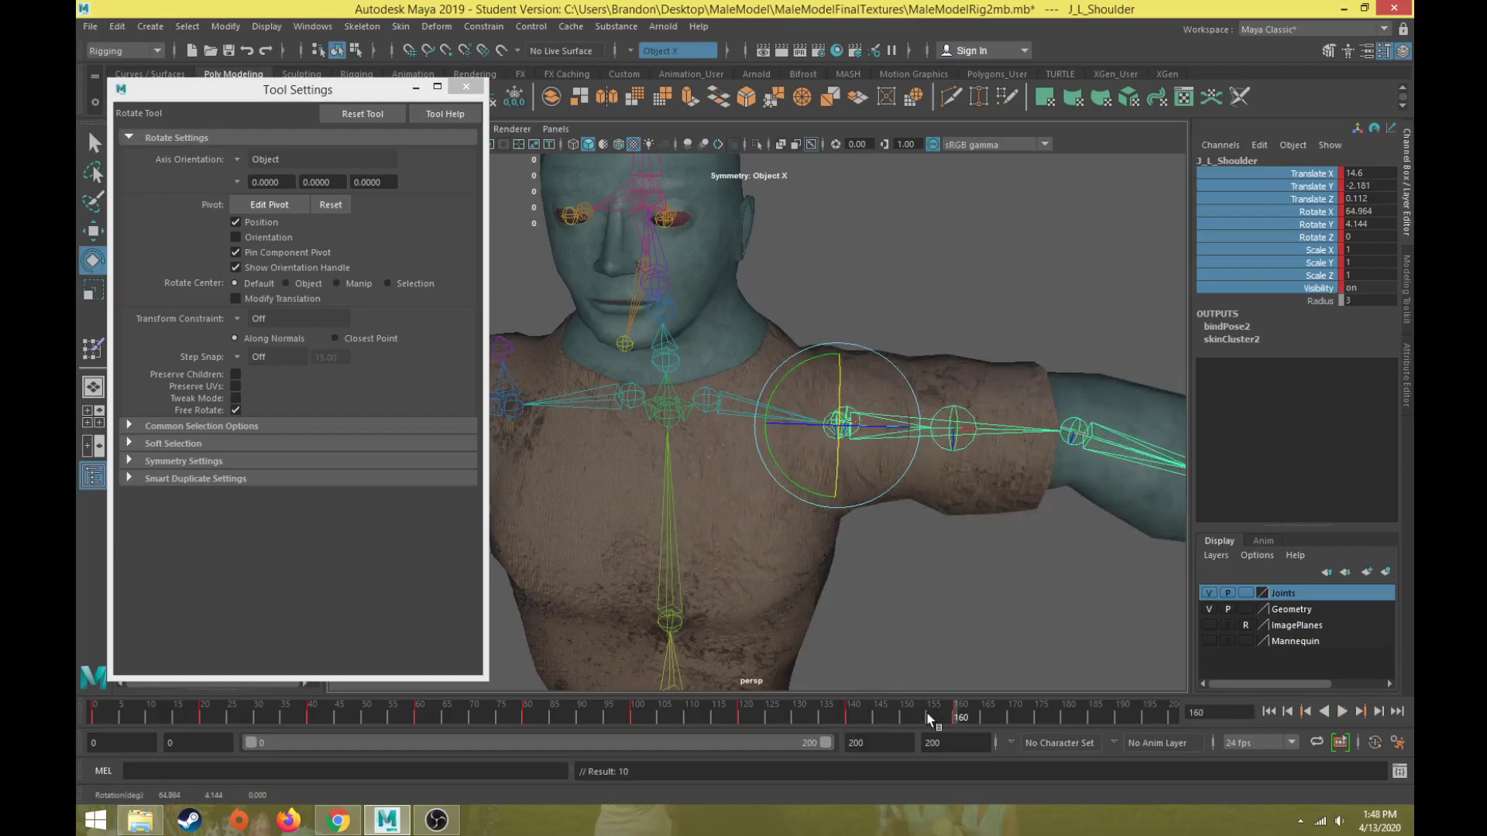
# Play and scrub through the keyed left shoulder poses, checking the deformation from the front and from behind.
pyautogui.hotkey('alt', 'v')
pyautogui.moveTo(245, 712); pyautogui.dragTo(768, 717)
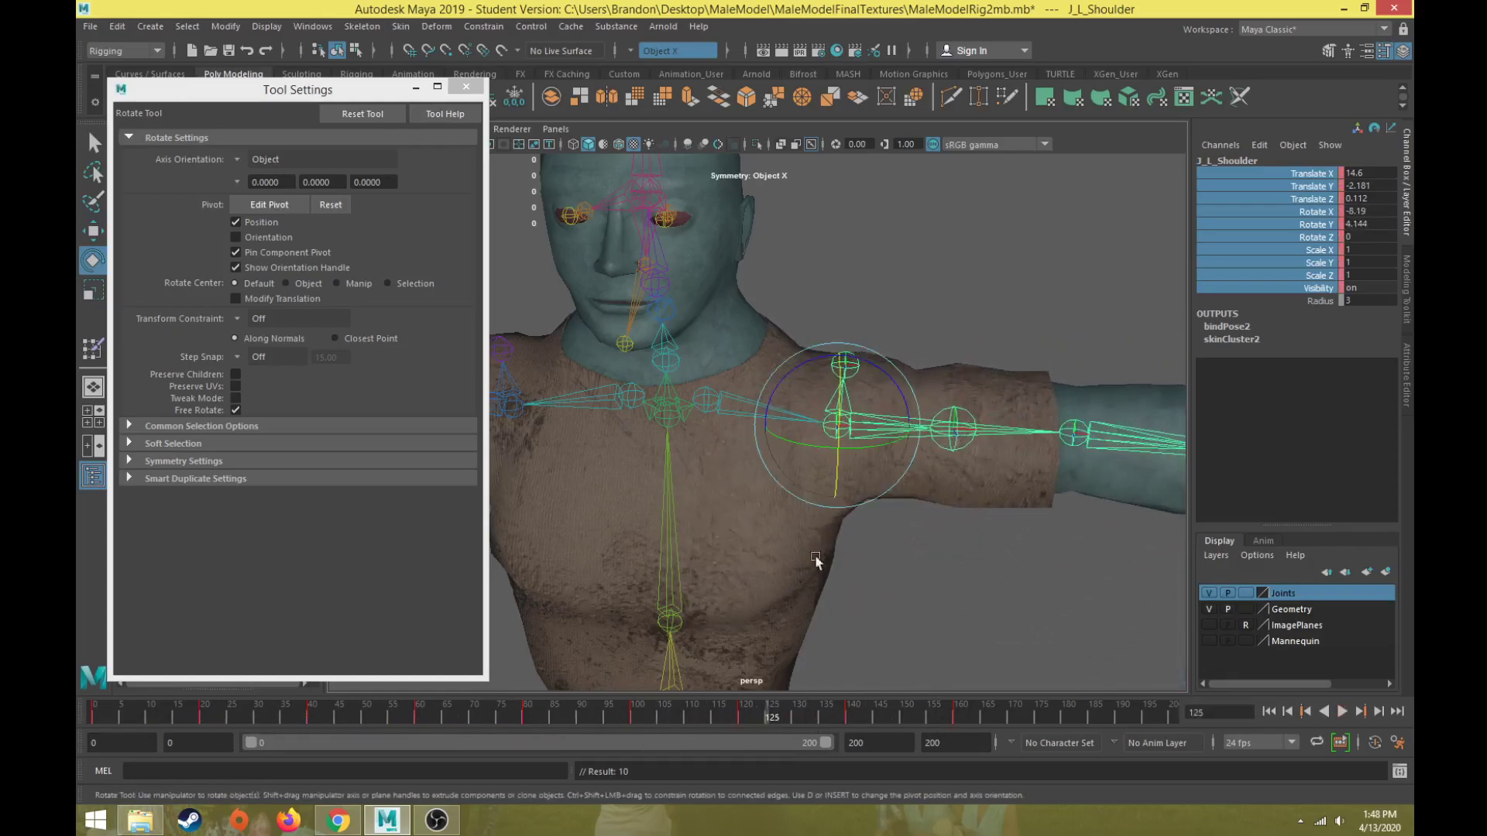
pyautogui.hotkey('alt', 'v')
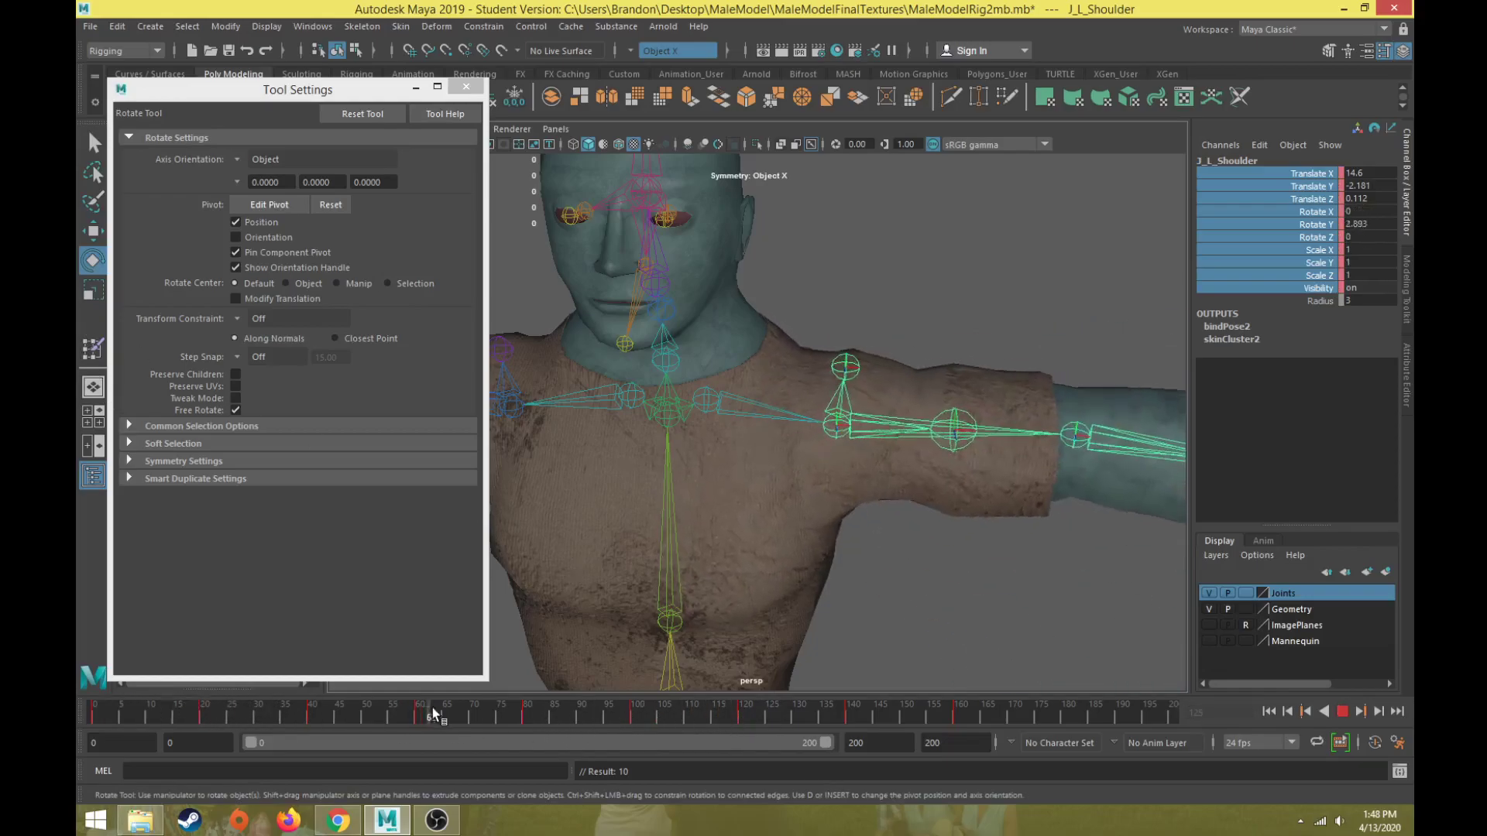
pyautogui.moveTo(660, 724); pyautogui.dragTo(951, 716)
pyautogui.keyDown('alt'); pyautogui.moveTo(996, 592); pyautogui.dragTo(663, 593); pyautogui.keyUp('alt')
pyautogui.moveTo(770, 714); pyautogui.dragTo(500, 709)
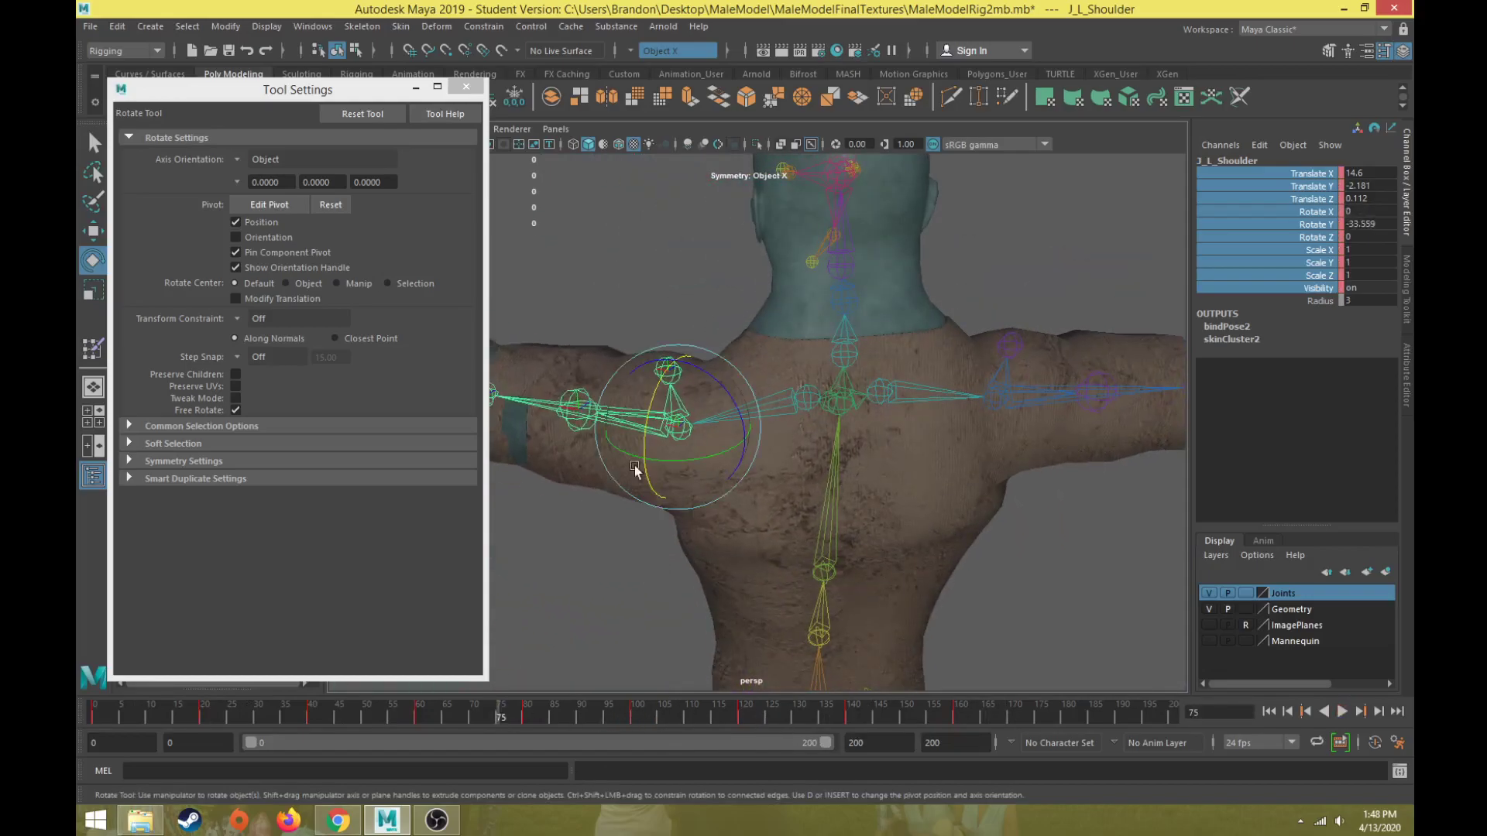
# Select the G_Body mesh, activate Paint Skin Weights, collapse both hip branches and choose the J_L_Shoulder influence.
pyautogui.click(709, 525)
pyautogui.click(92, 350)
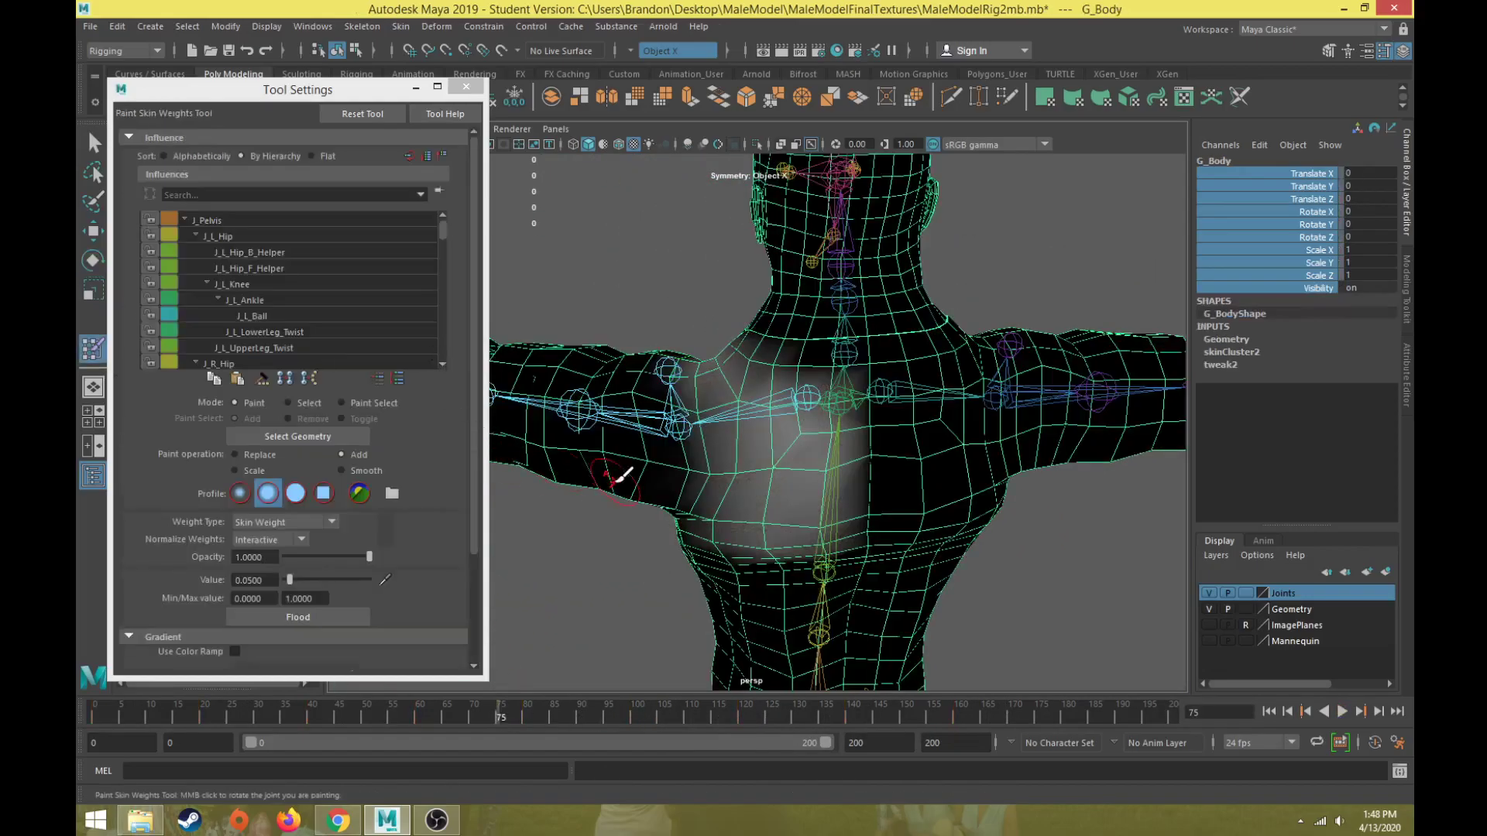
pyautogui.click(196, 235)
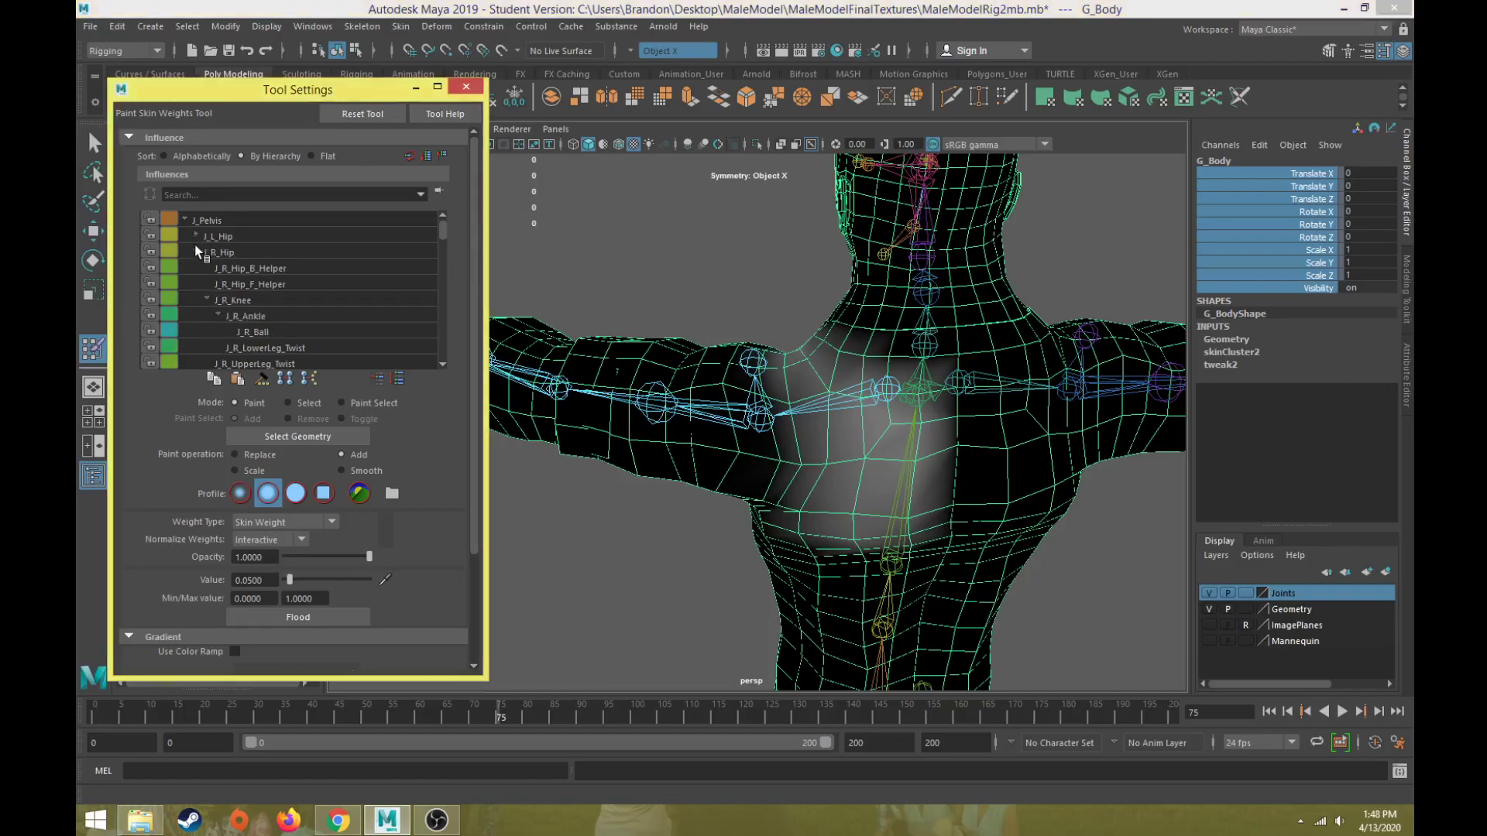
pyautogui.click(196, 251)
pyautogui.click(273, 331)
# Examine the J_L_Shoulder weights around the armpit and shoulder up close, front and back, through the keyed arm poses.
pyautogui.moveTo(519, 730); pyautogui.dragTo(274, 697)
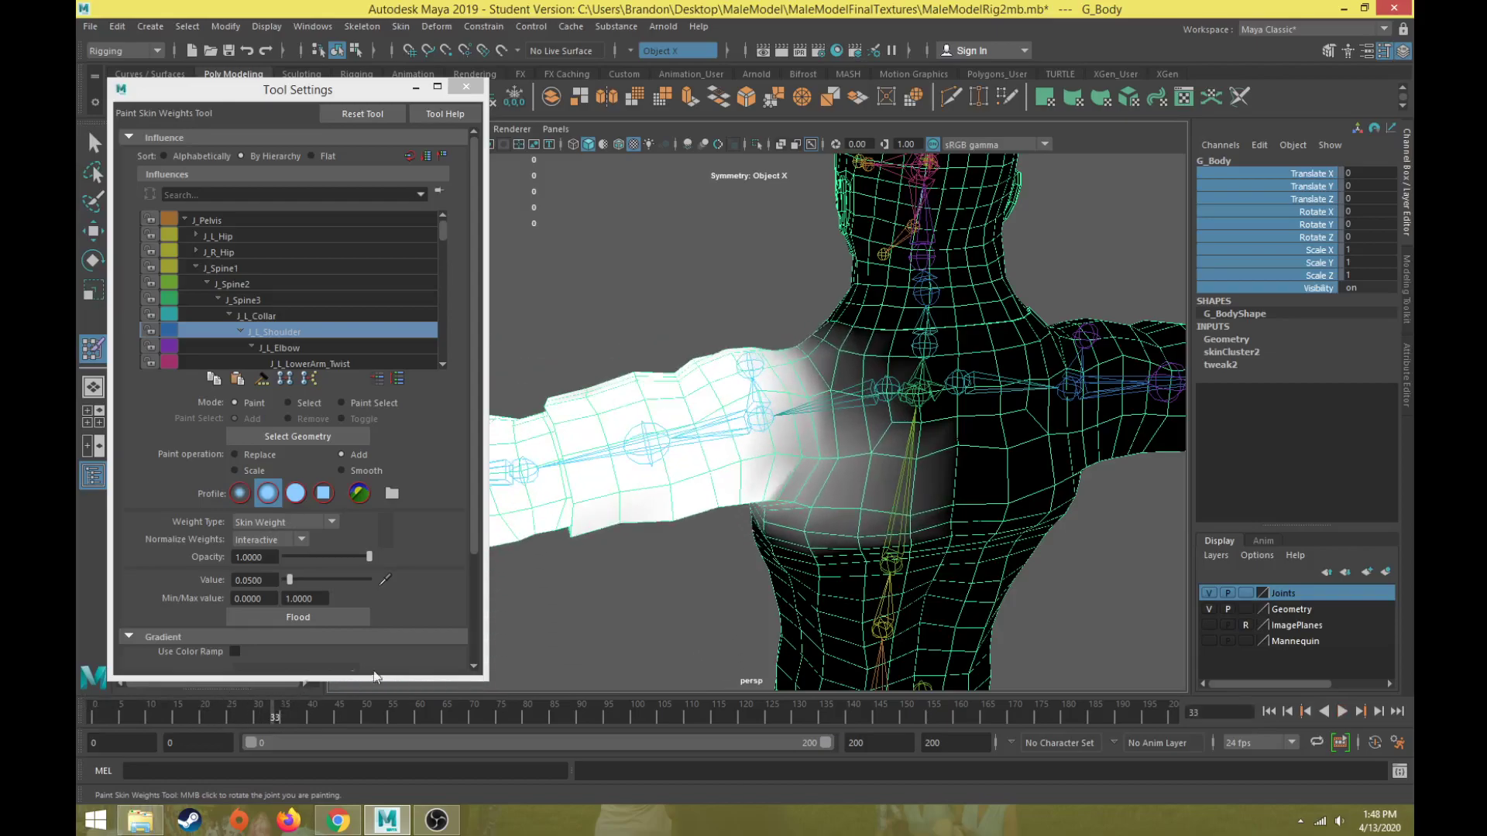
pyautogui.scroll(5, 793, 500)
pyautogui.keyDown('alt'); pyautogui.moveTo(794, 499); pyautogui.dragTo(786, 502); pyautogui.keyUp('alt')
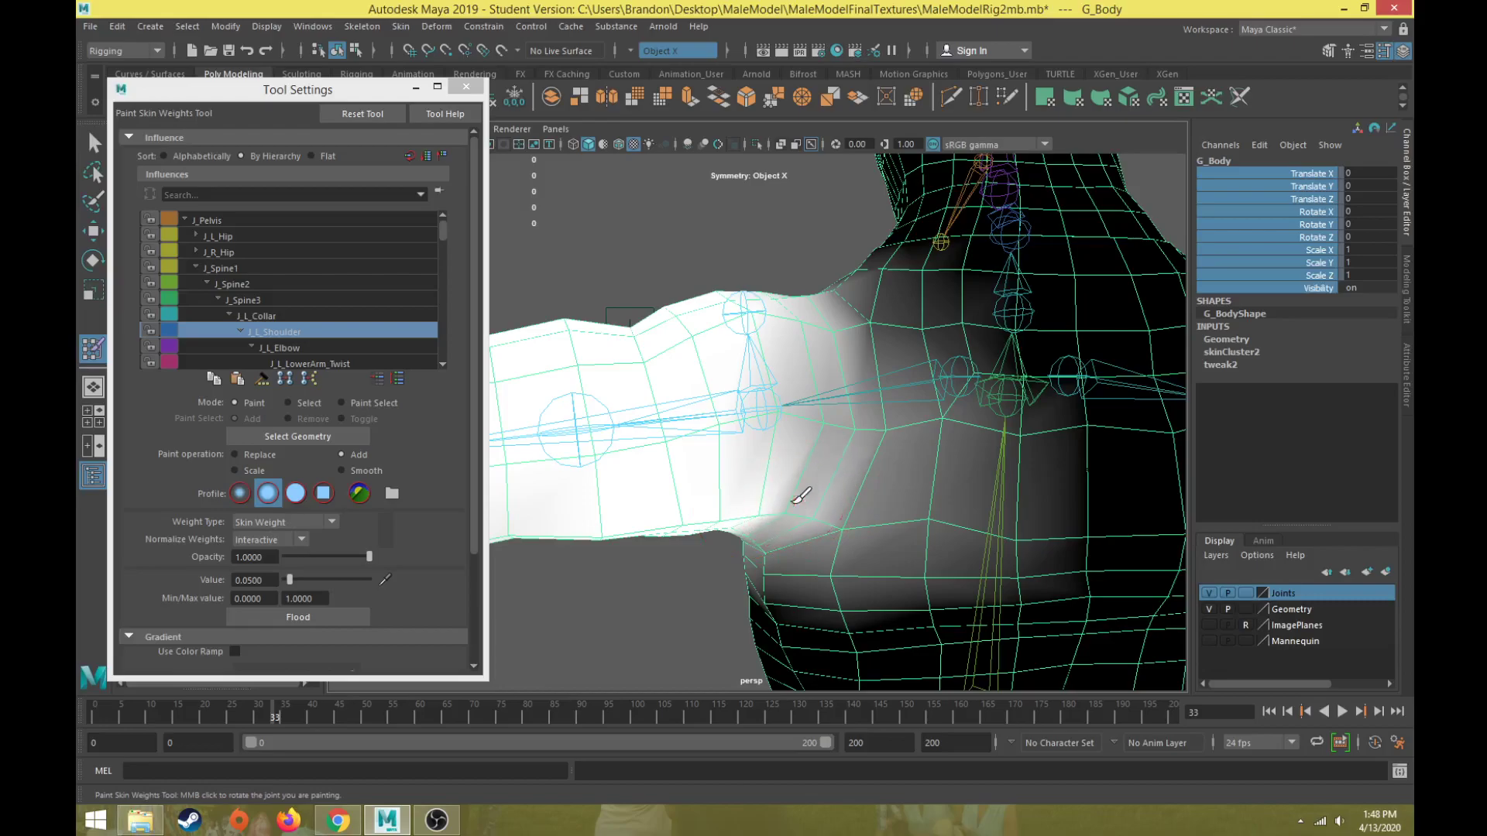
pyautogui.moveTo(280, 708)
pyautogui.mouseDown()
pyautogui.moveTo(133, 719)
pyautogui.moveTo(244, 718)
pyautogui.mouseUp()
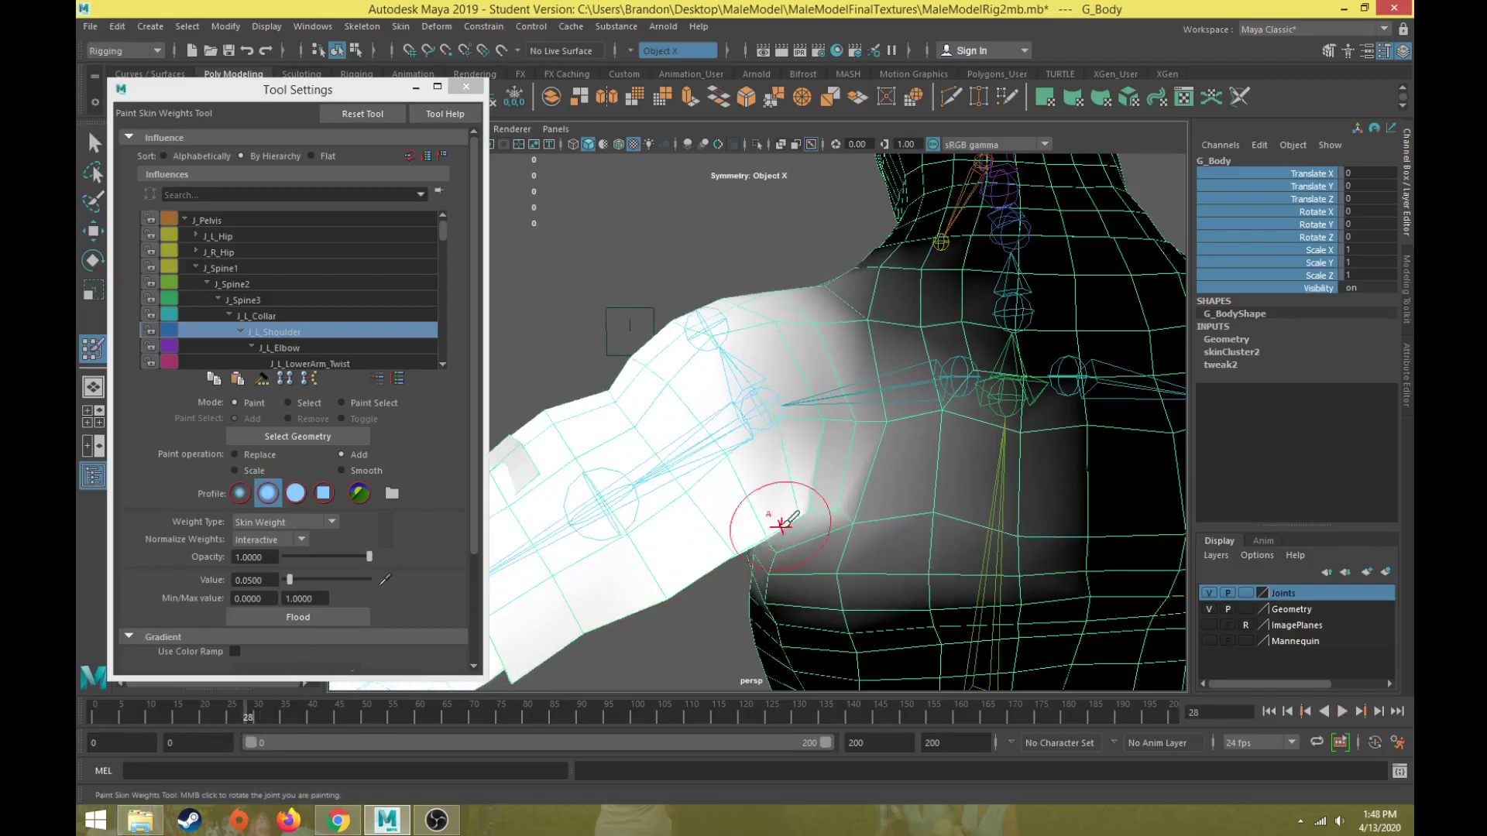
pyautogui.moveTo(256, 722); pyautogui.dragTo(836, 723)
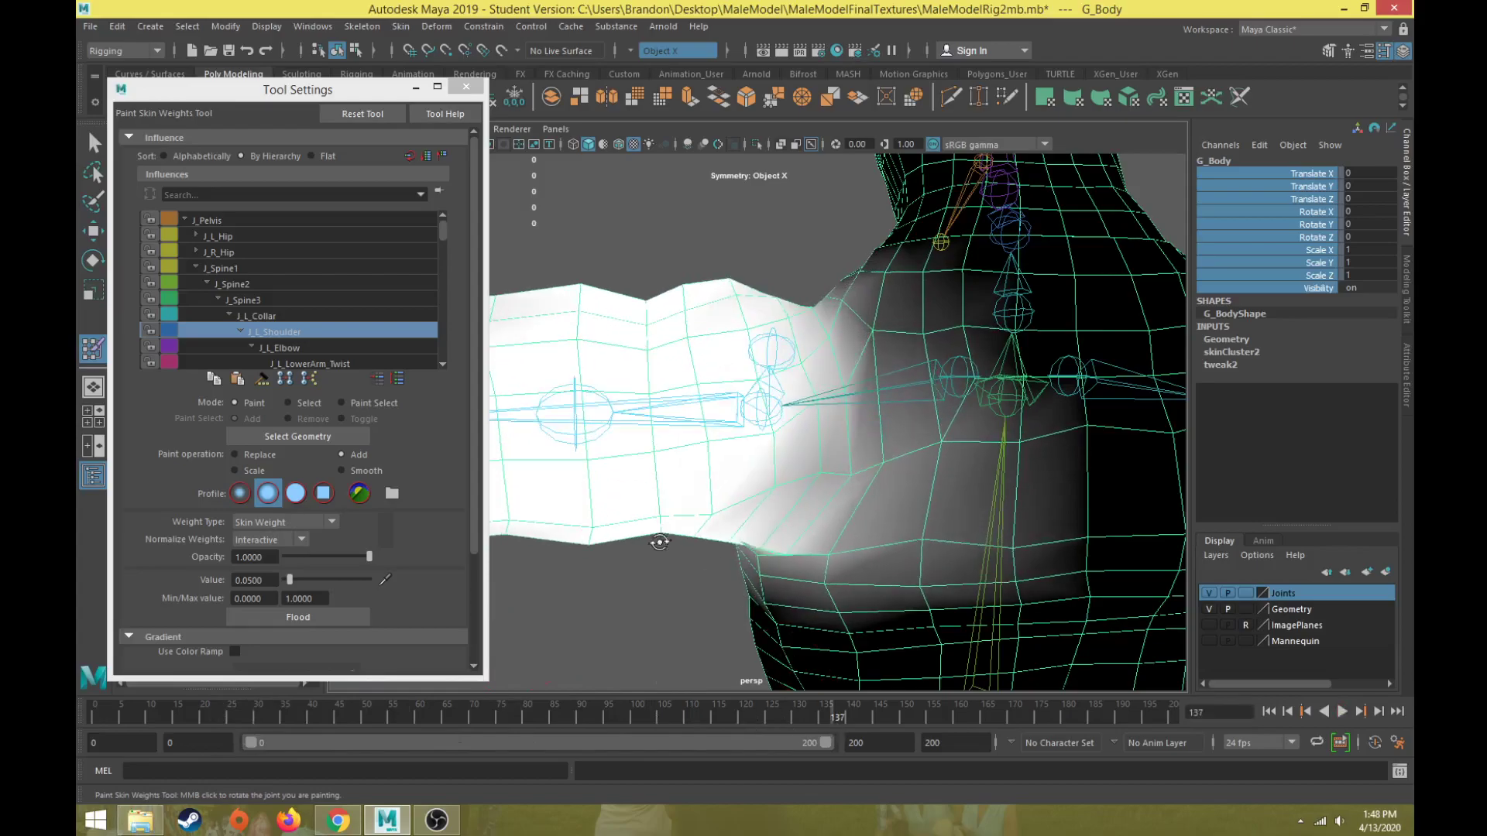
pyautogui.hotkey('alt', 'v')
pyautogui.moveTo(588, 730); pyautogui.dragTo(138, 710)
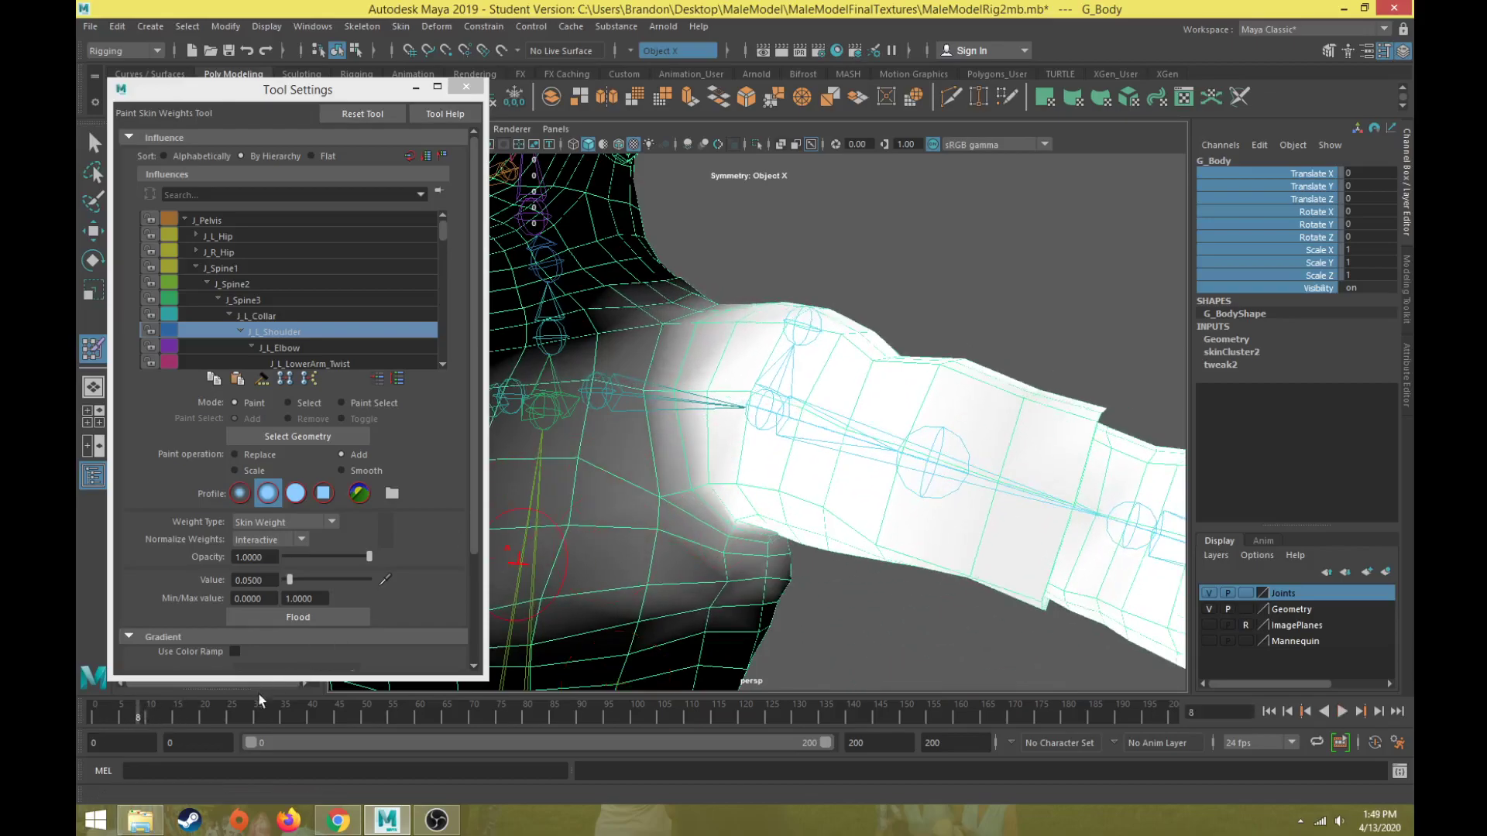
pyautogui.hotkey('alt', 'v')
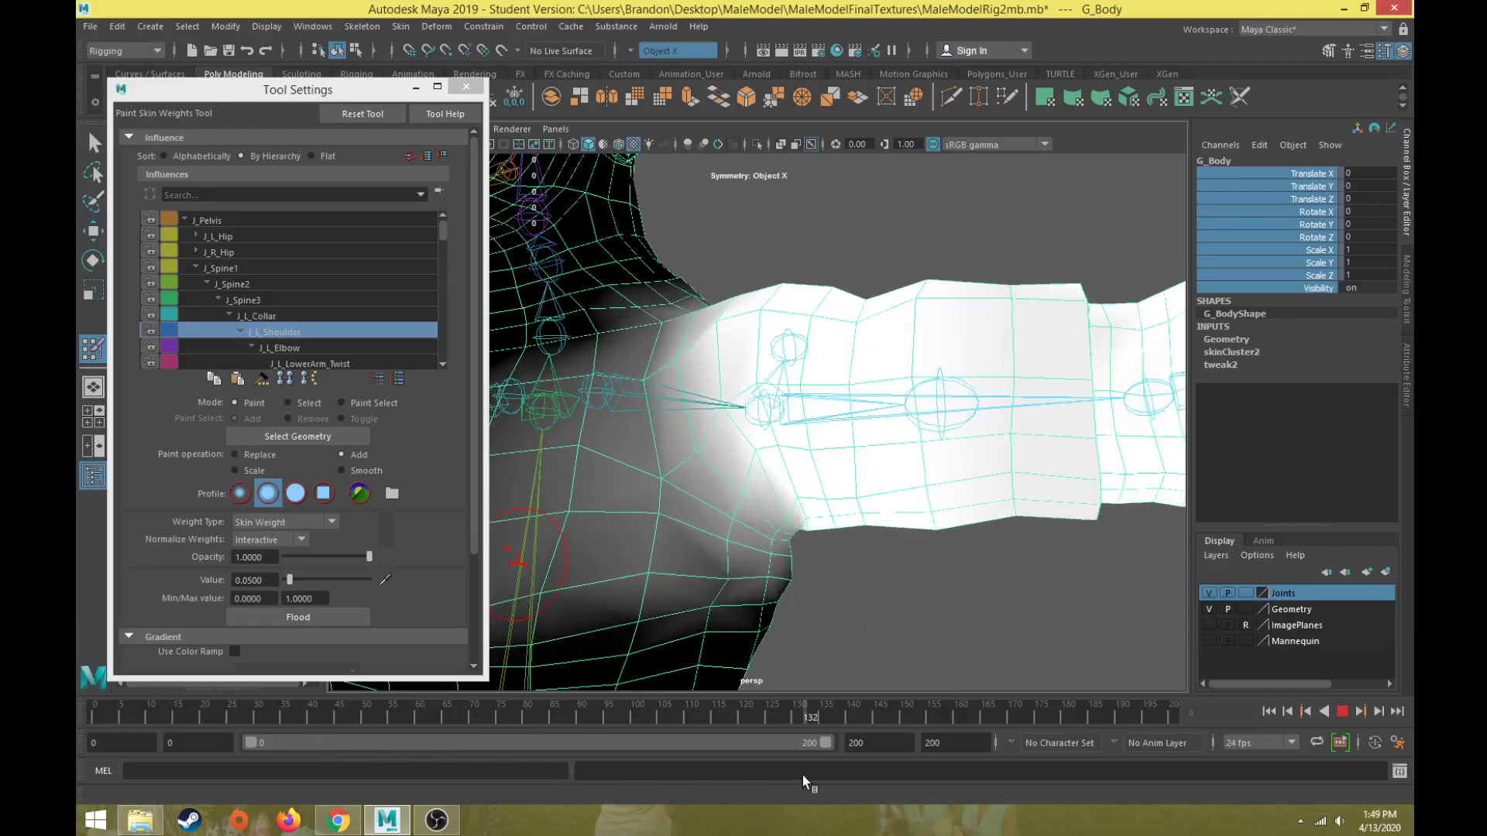
pyautogui.moveTo(802, 774); pyautogui.dragTo(802, 771)
# Inspect the J_L_Shoulder weight spread over the chest and upper back, and return the timeline to frame 0.
pyautogui.scroll(-6, 756, 495)
pyautogui.keyDown('alt'); pyautogui.moveTo(757, 486); pyautogui.dragTo(783, 521); pyautogui.keyUp('alt')
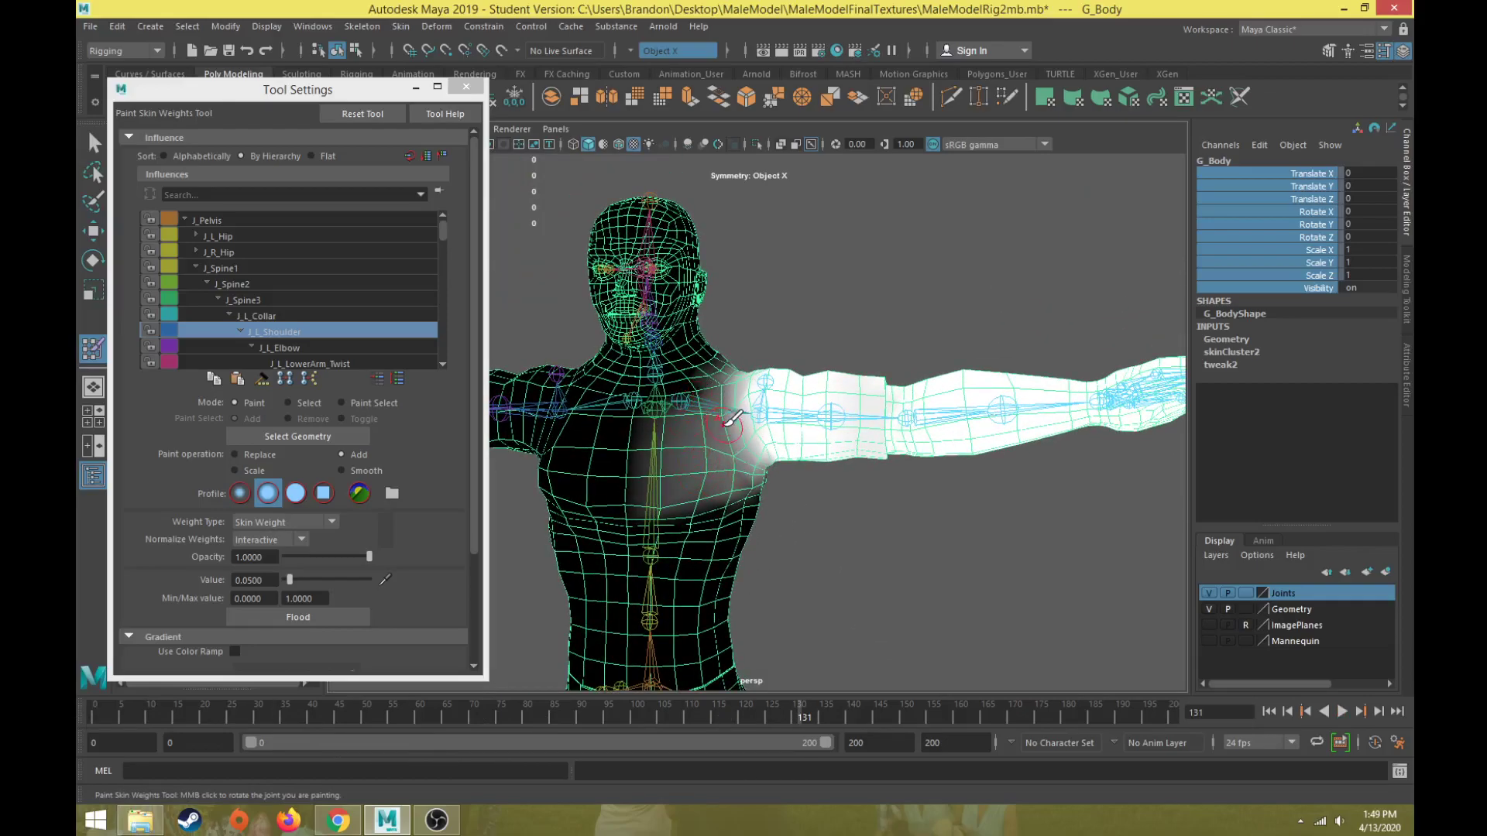
pyautogui.keyDown('alt'); pyautogui.moveTo(753, 446); pyautogui.dragTo(425, 469); pyautogui.keyUp('alt')
pyautogui.scroll(4, 840, 488)
pyautogui.keyDown('alt'); pyautogui.moveTo(834, 489); pyautogui.dragTo(761, 529, button='middle'); pyautogui.keyUp('alt')
pyautogui.moveTo(770, 524)
pyautogui.keyDown('alt'); pyautogui.mouseDown()
pyautogui.moveTo(681, 515)
pyautogui.moveTo(782, 521)
pyautogui.moveTo(666, 588)
pyautogui.mouseUp(); pyautogui.keyUp('alt')
pyautogui.moveTo(387, 711)
pyautogui.mouseDown()
pyautogui.moveTo(602, 731)
pyautogui.moveTo(1052, 712)
pyautogui.moveTo(75, 722)
pyautogui.mouseUp()
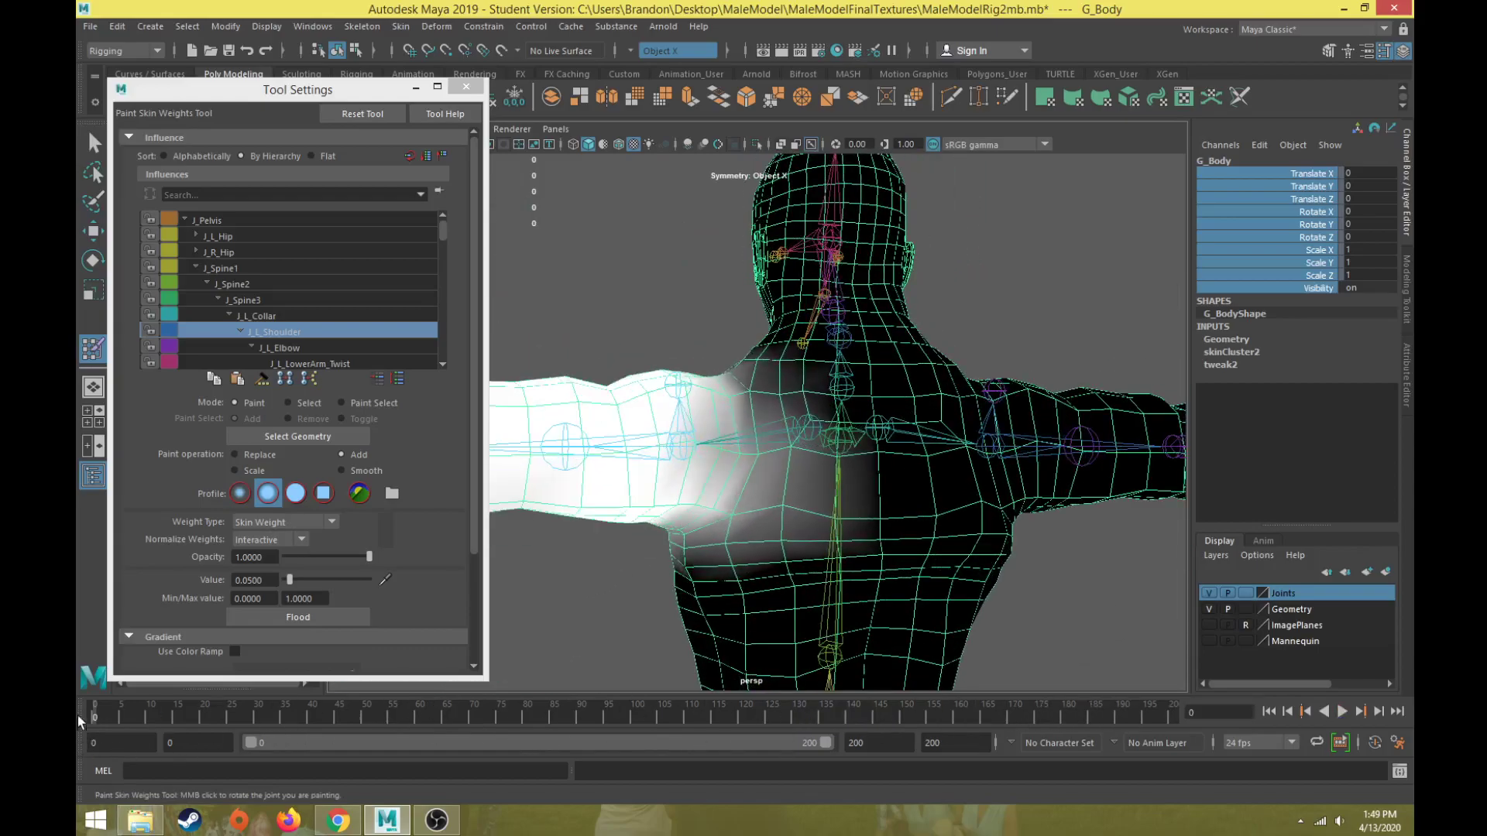
# Select the J_L_Shoulder joint and break the connections on its keyed channels to remove its test animation.
pyautogui.press('w')
pyautogui.click(686, 445)
pyautogui.keyDown('alt'); pyautogui.moveTo(693, 507); pyautogui.dragTo(724, 552); pyautogui.keyUp('alt')
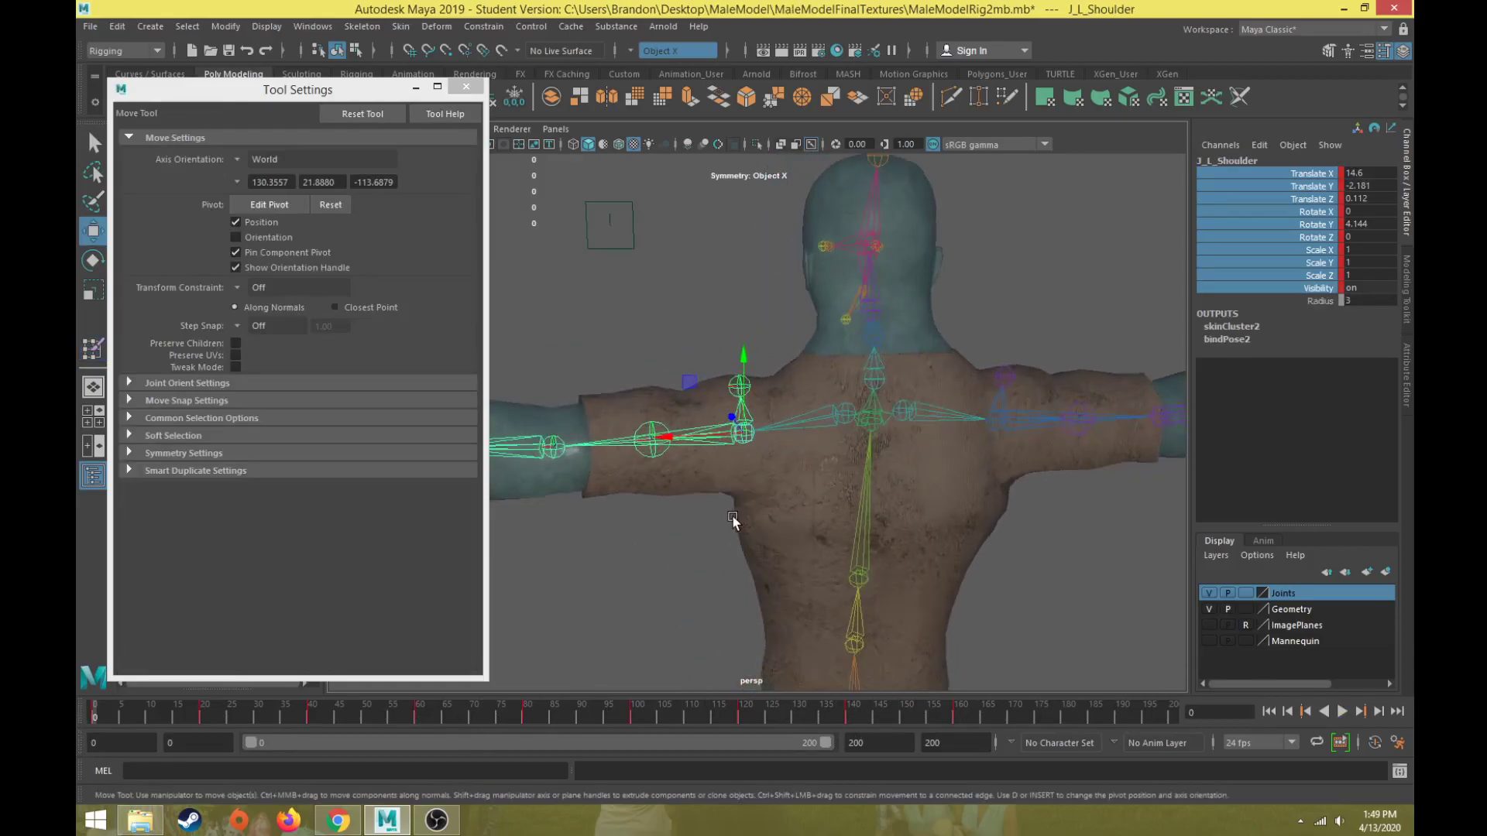
pyautogui.rightClick(1298, 205)
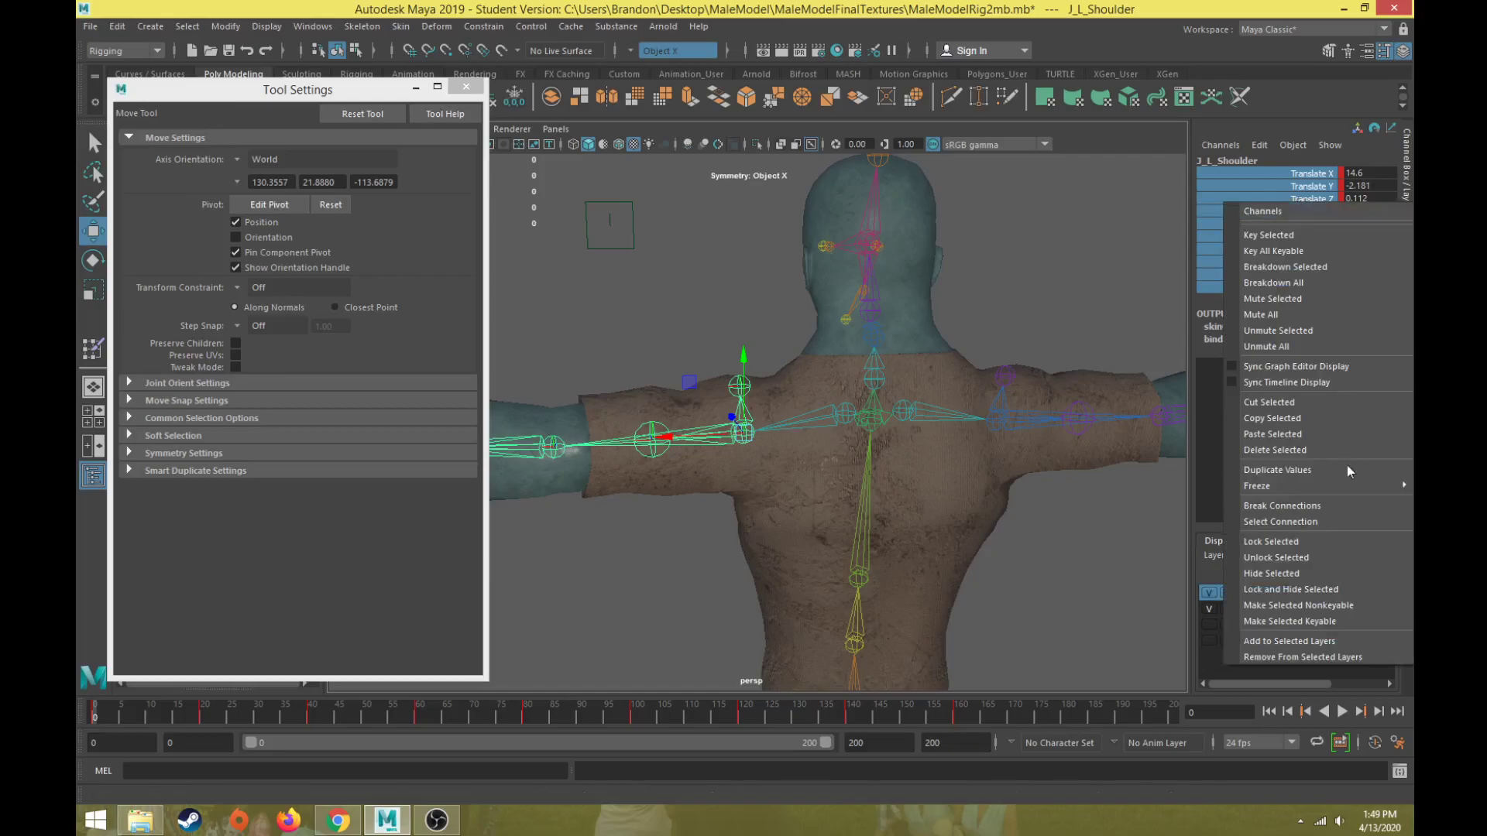
pyautogui.click(1340, 507)
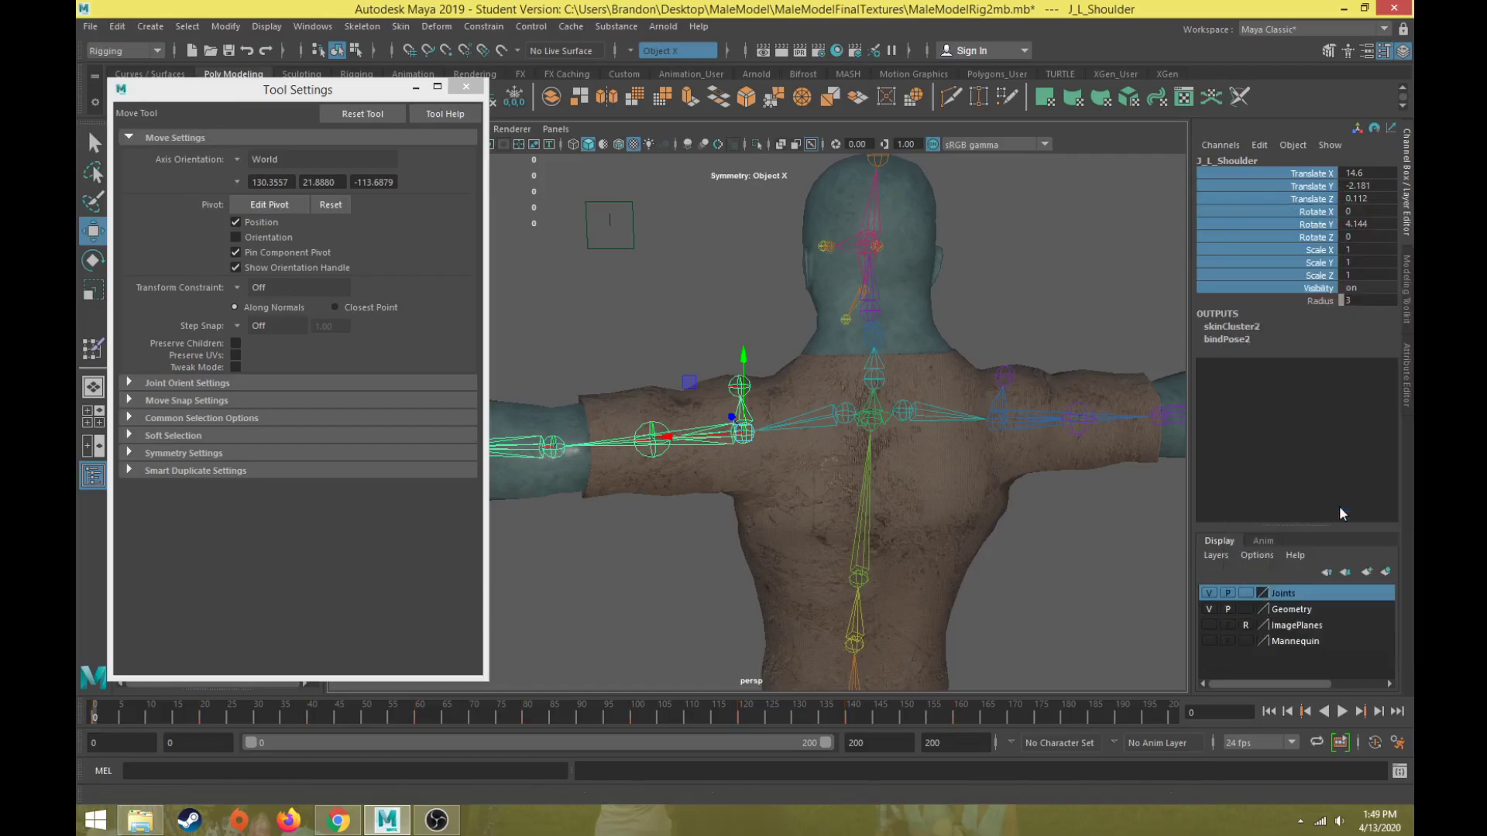
# Key the J_L_Elbow joint in its rest pose at frame 0 and bent to about -69.87 on Rotate Y at frame 20.
pyautogui.keyDown('alt'); pyautogui.moveTo(740, 477); pyautogui.dragTo(889, 443, button='middle'); pyautogui.keyUp('alt')
pyautogui.keyDown('alt'); pyautogui.moveTo(889, 443); pyautogui.dragTo(873, 472); pyautogui.keyUp('alt')
pyautogui.click(700, 418)
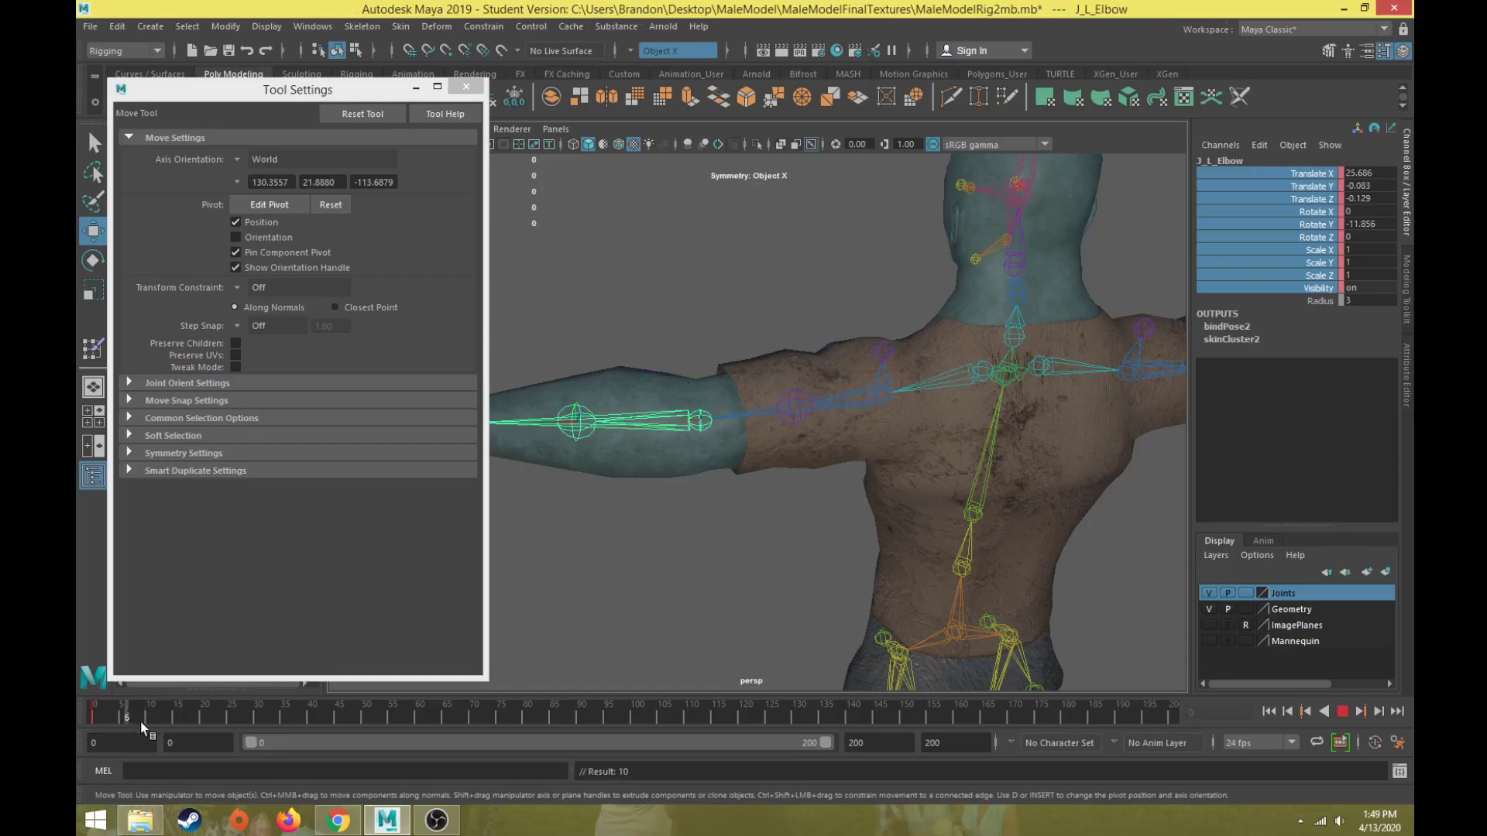
pyautogui.press('e')
pyautogui.keyDown('alt'); pyautogui.moveTo(723, 491); pyautogui.dragTo(685, 521); pyautogui.keyUp('alt')
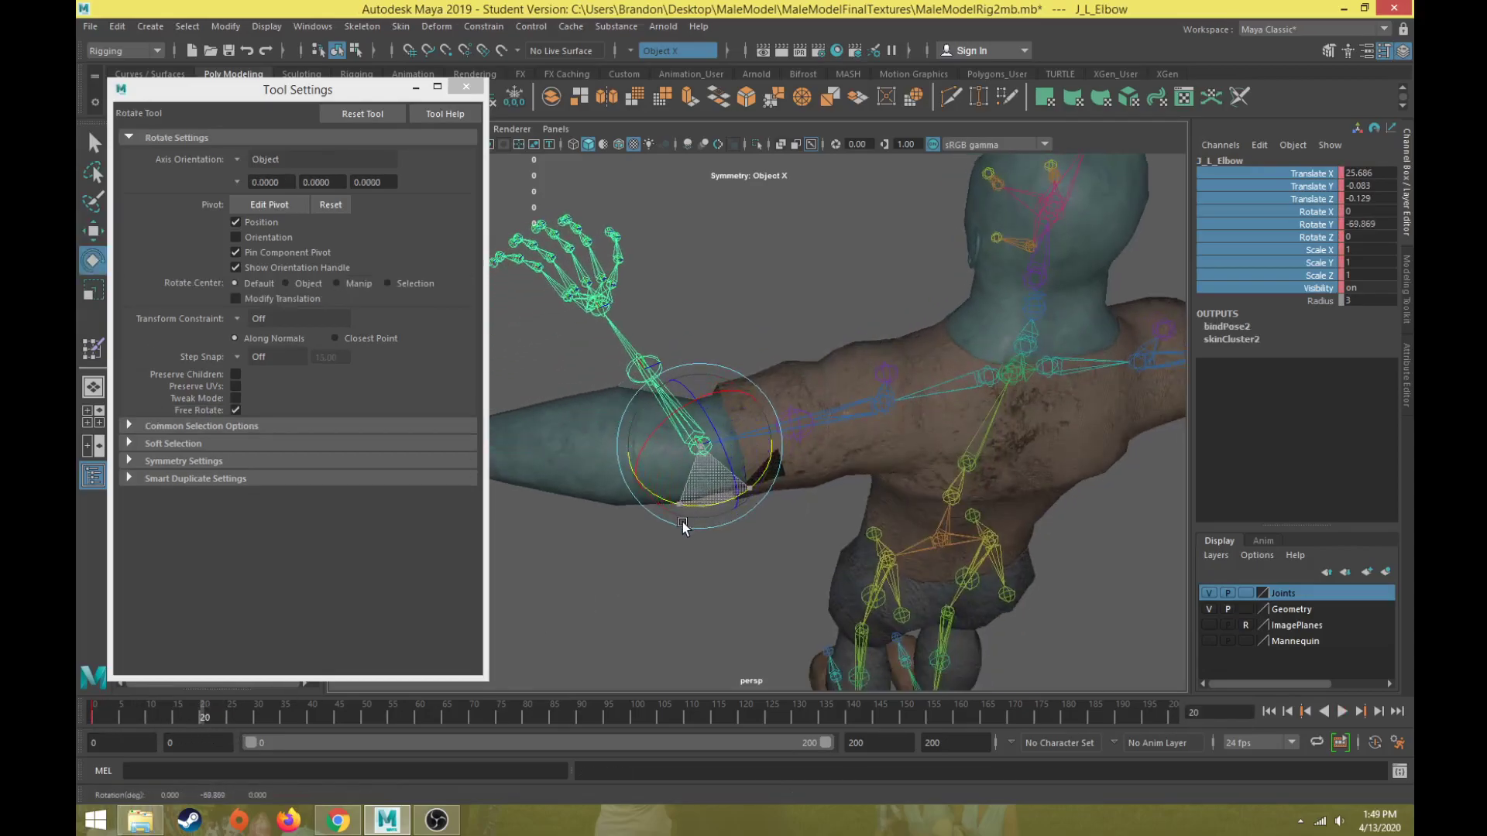
pyautogui.press('s')
# Key J_L_Elbow rotated back from its bend at frame 40, play the motion, and return to frame 0.
pyautogui.moveTo(206, 722); pyautogui.dragTo(308, 721)
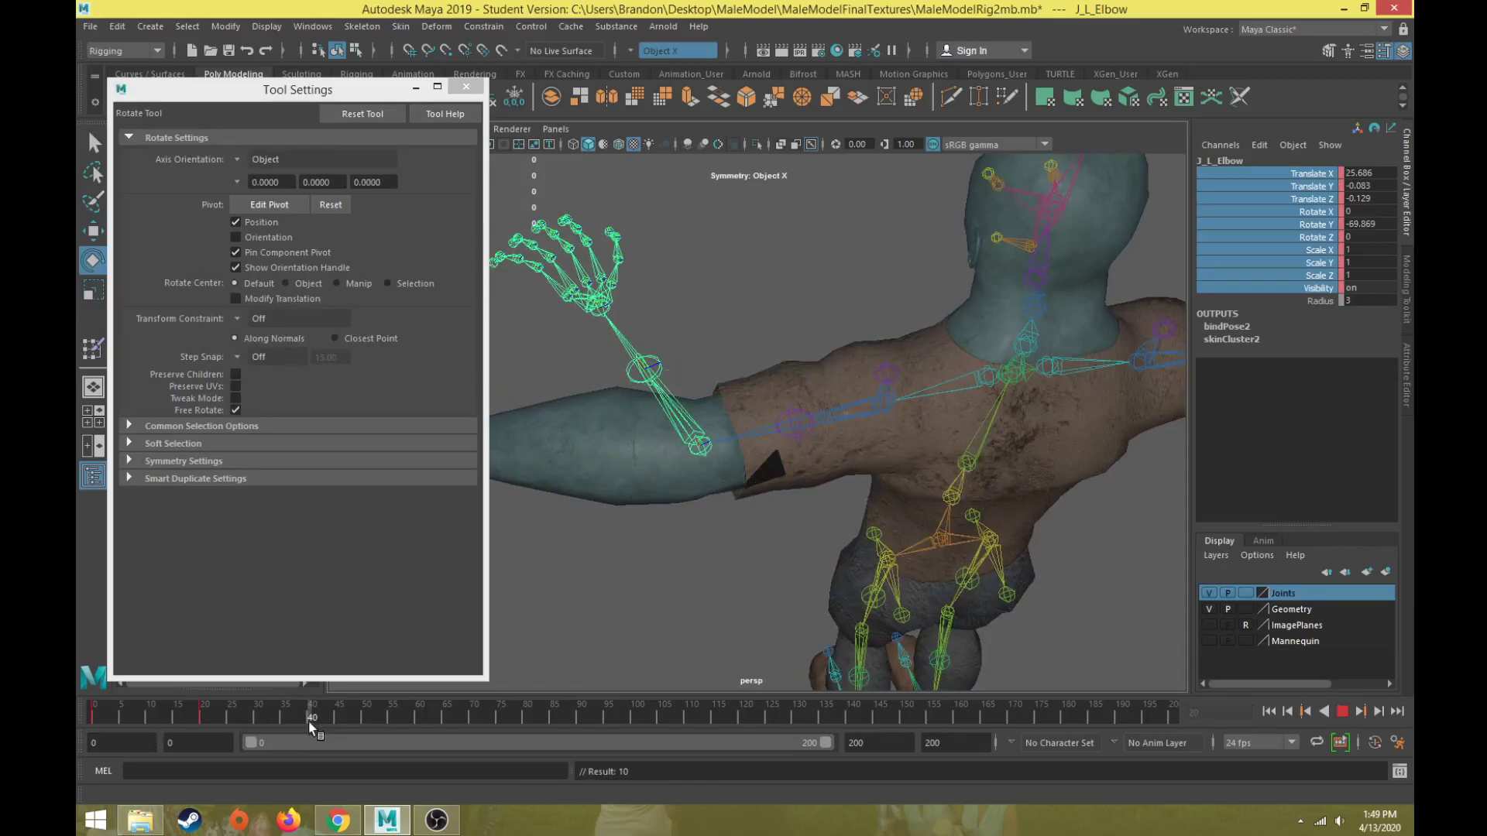
pyautogui.moveTo(699, 521); pyautogui.dragTo(767, 526)
pyautogui.press('s')
pyautogui.hotkey('alt', 'v')
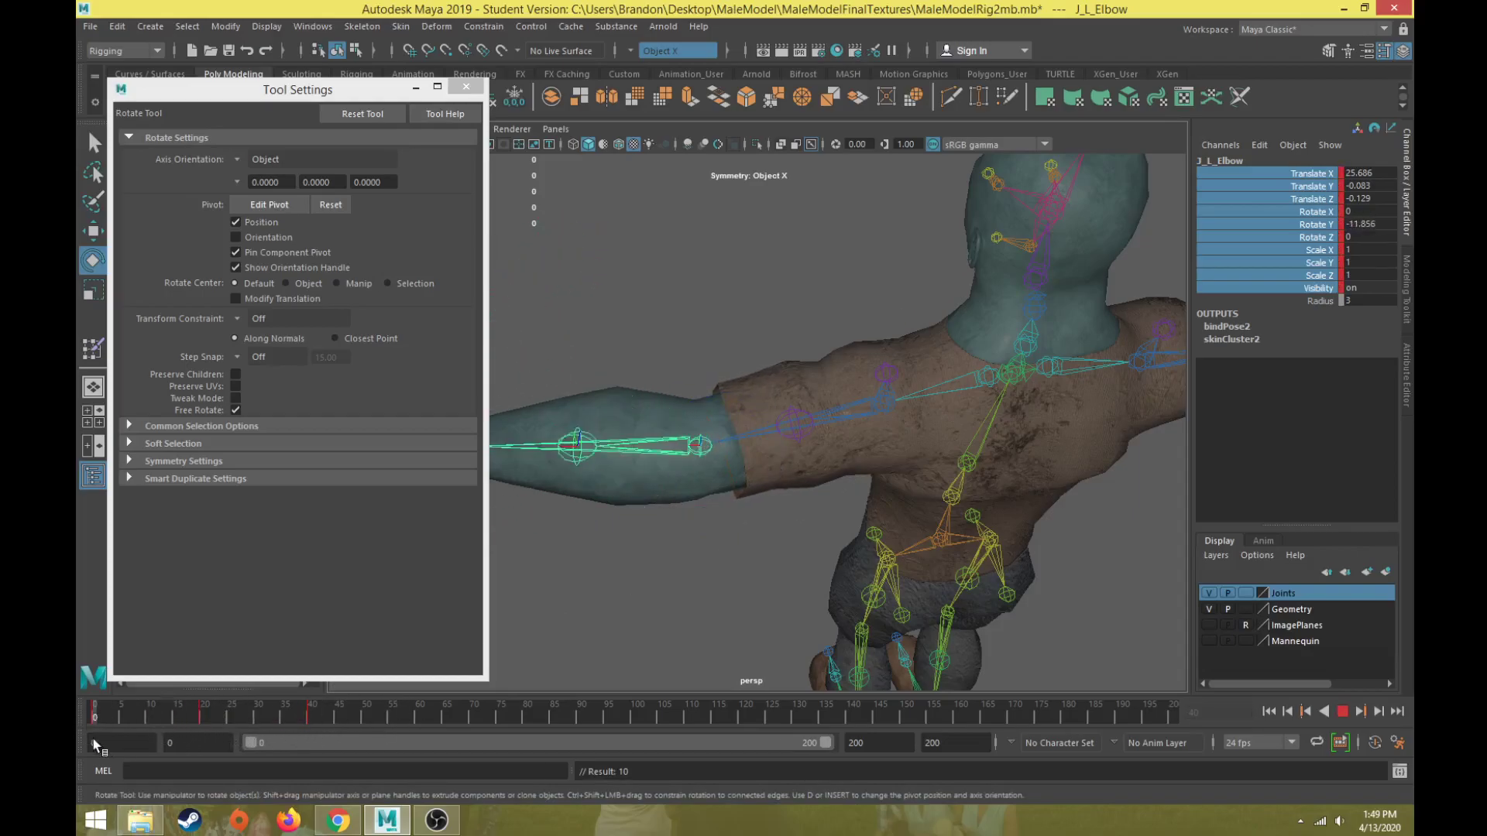
pyautogui.hotkey('alt', 'v')
# Select G_Body, activate Paint Skin Weights, collapse both hip branches and set the brush value to 1 for J_L_Shoulder.
pyautogui.click(745, 393)
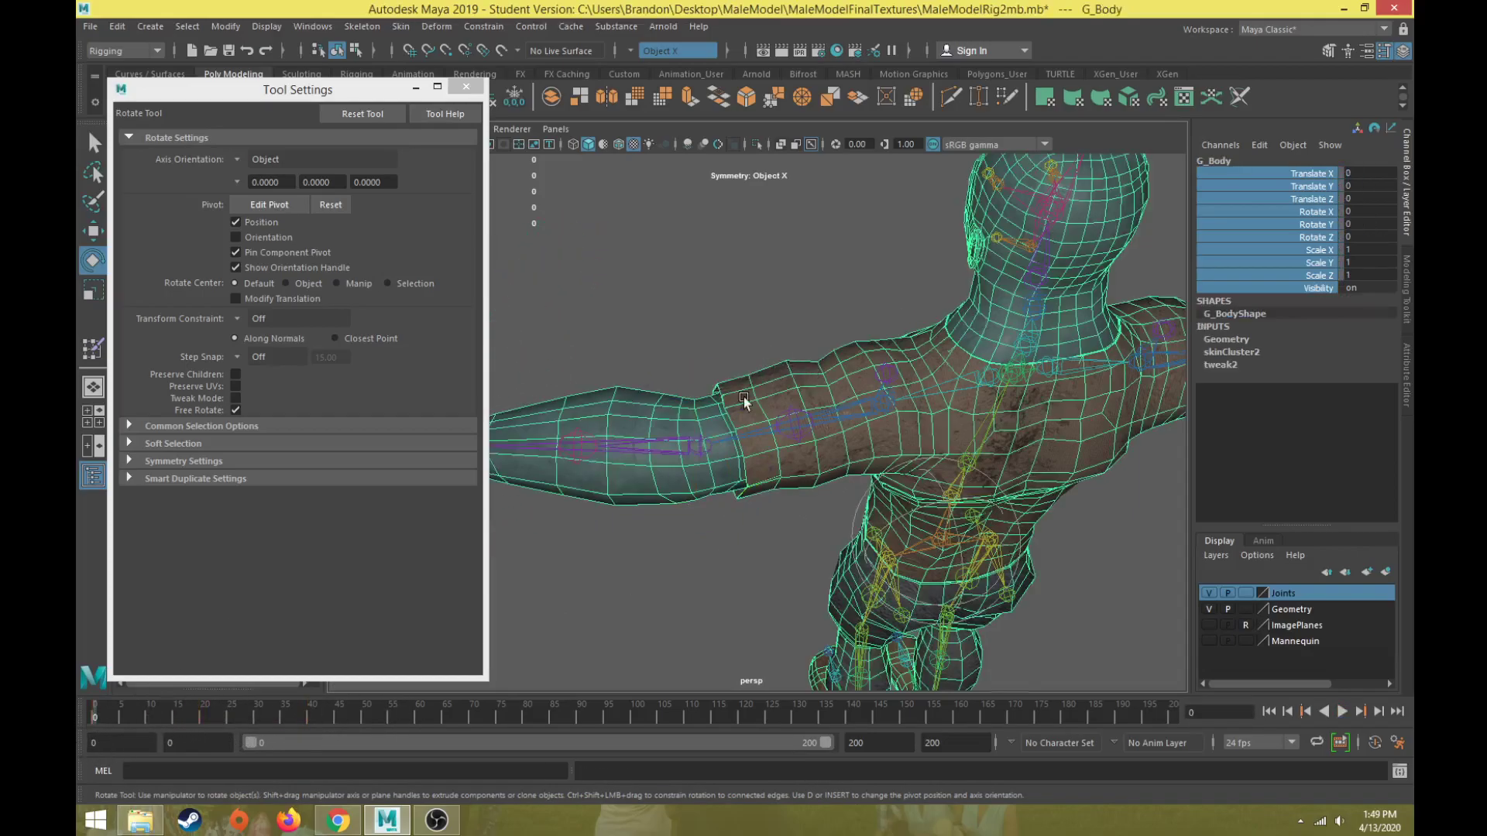
pyautogui.click(93, 352)
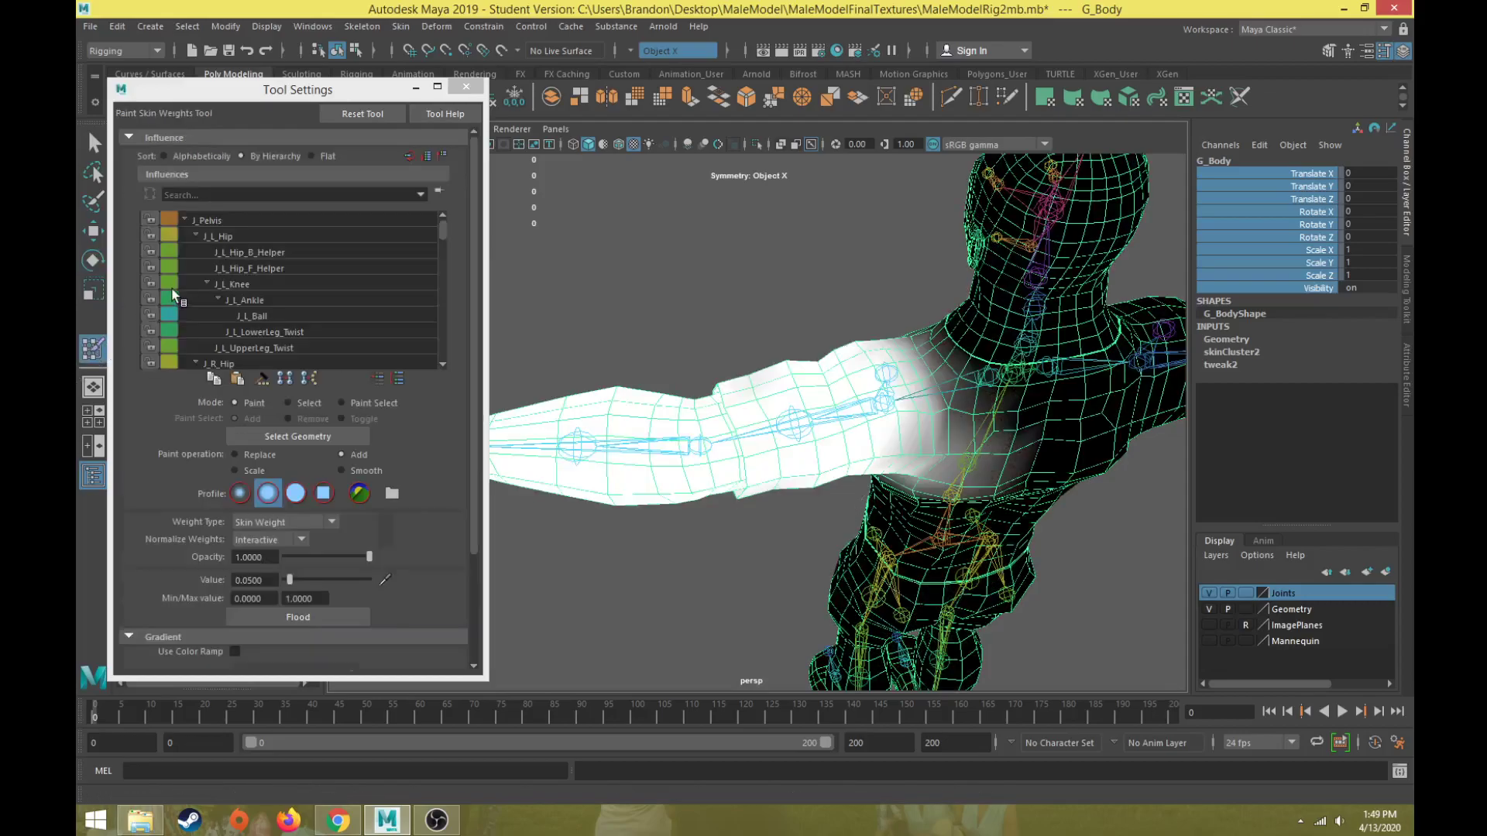
pyautogui.click(195, 236)
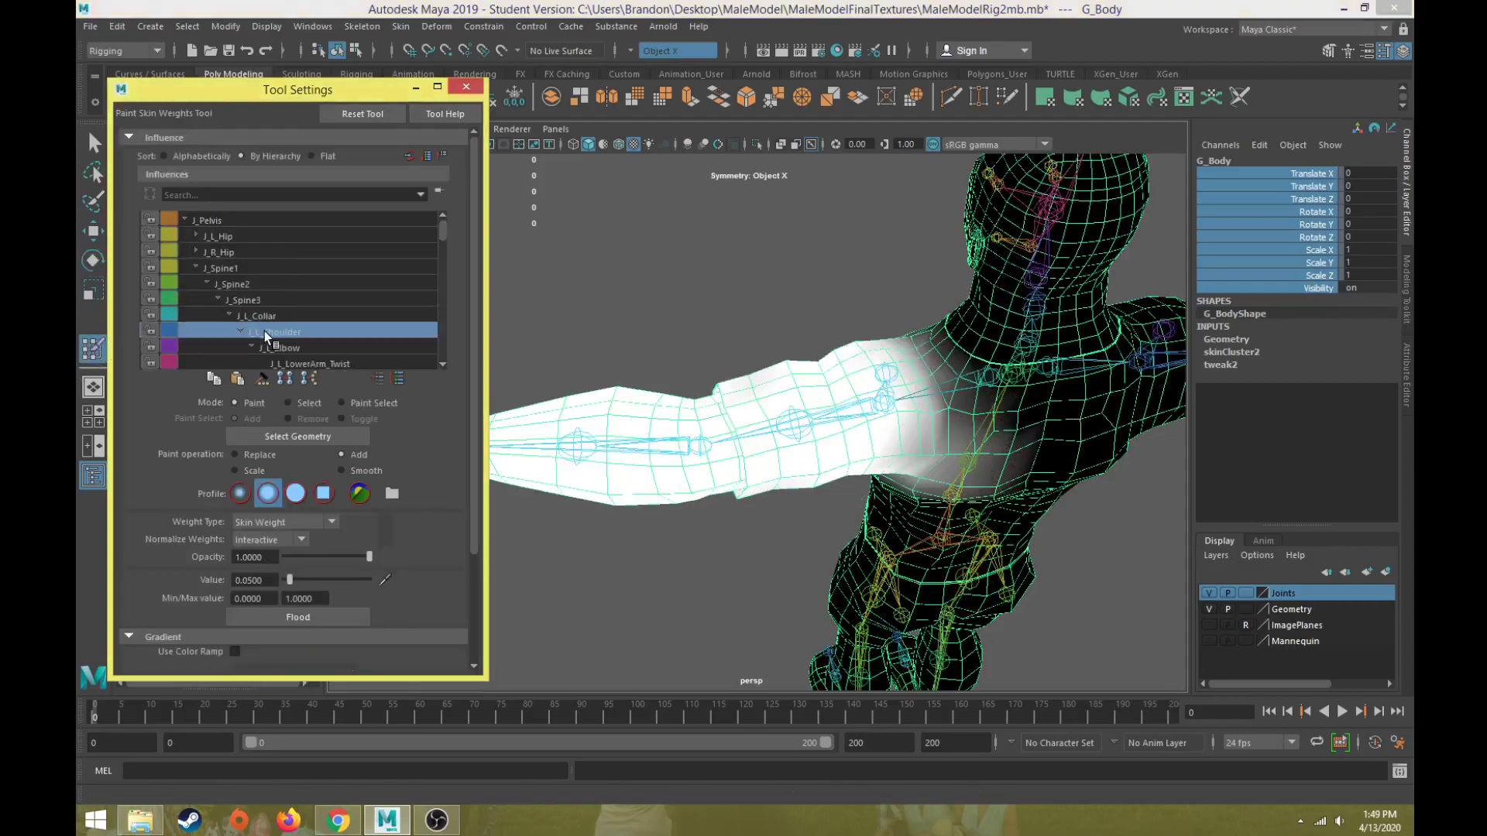
pyautogui.keyDown('alt'); pyautogui.moveTo(784, 504); pyautogui.dragTo(773, 467); pyautogui.keyUp('alt')
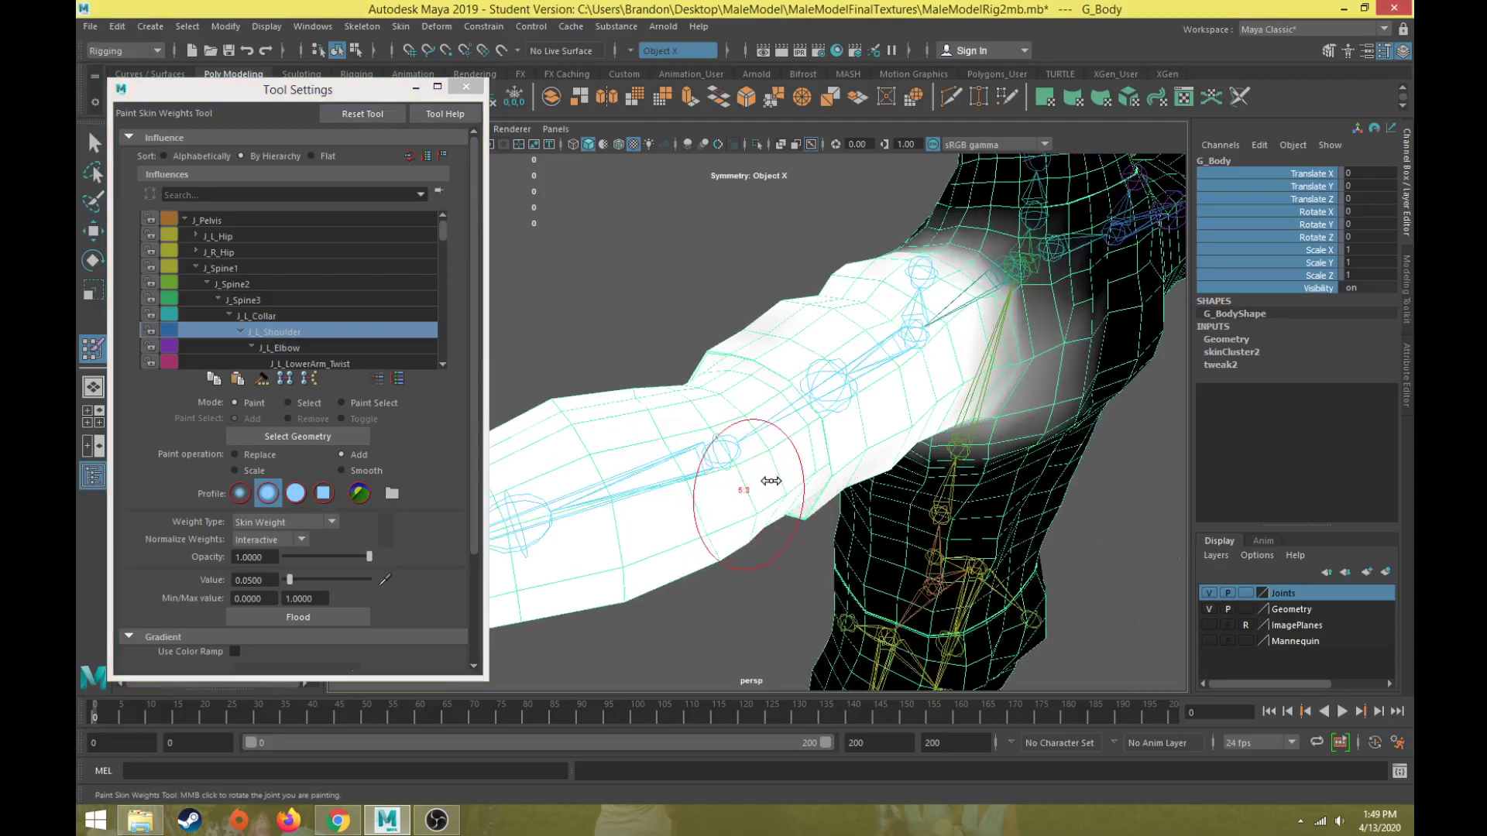
pyautogui.scroll(2, 777, 493)
pyautogui.moveTo(260, 714); pyautogui.dragTo(93, 725)
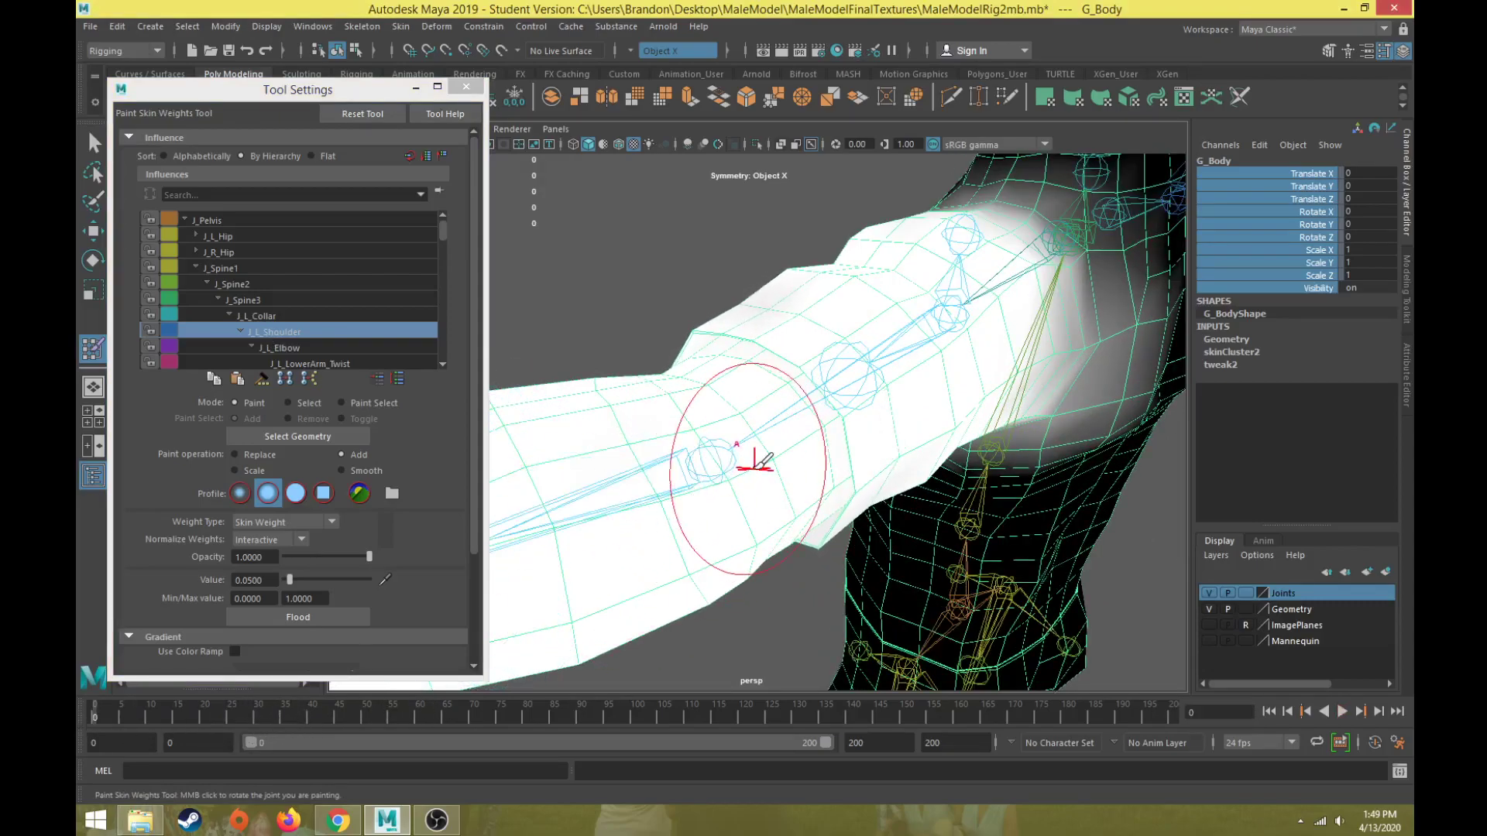
pyautogui.keyDown('alt'); pyautogui.moveTo(748, 466); pyautogui.dragTo(761, 412); pyautogui.keyUp('alt')
pyautogui.moveTo(289, 580); pyautogui.dragTo(370, 579)
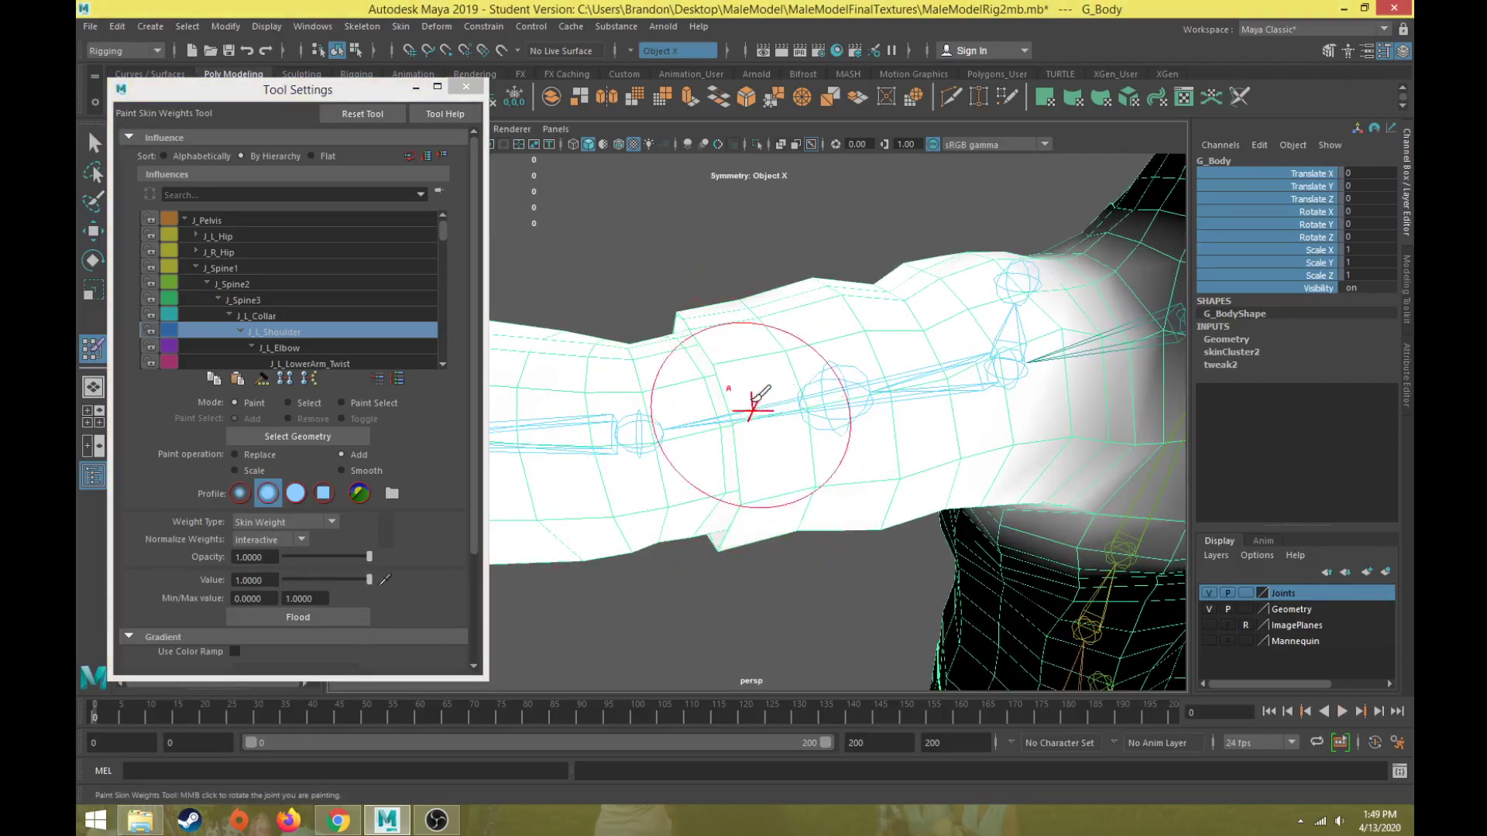
# Scrub the keyed elbow poses up to frame 38 and inspect the J_L_Shoulder weights around the sleeve and elbow.
pyautogui.moveTo(114, 711)
pyautogui.mouseDown()
pyautogui.moveTo(216, 724)
pyautogui.moveTo(91, 721)
pyautogui.mouseUp()
pyautogui.hotkey('alt', 'v')
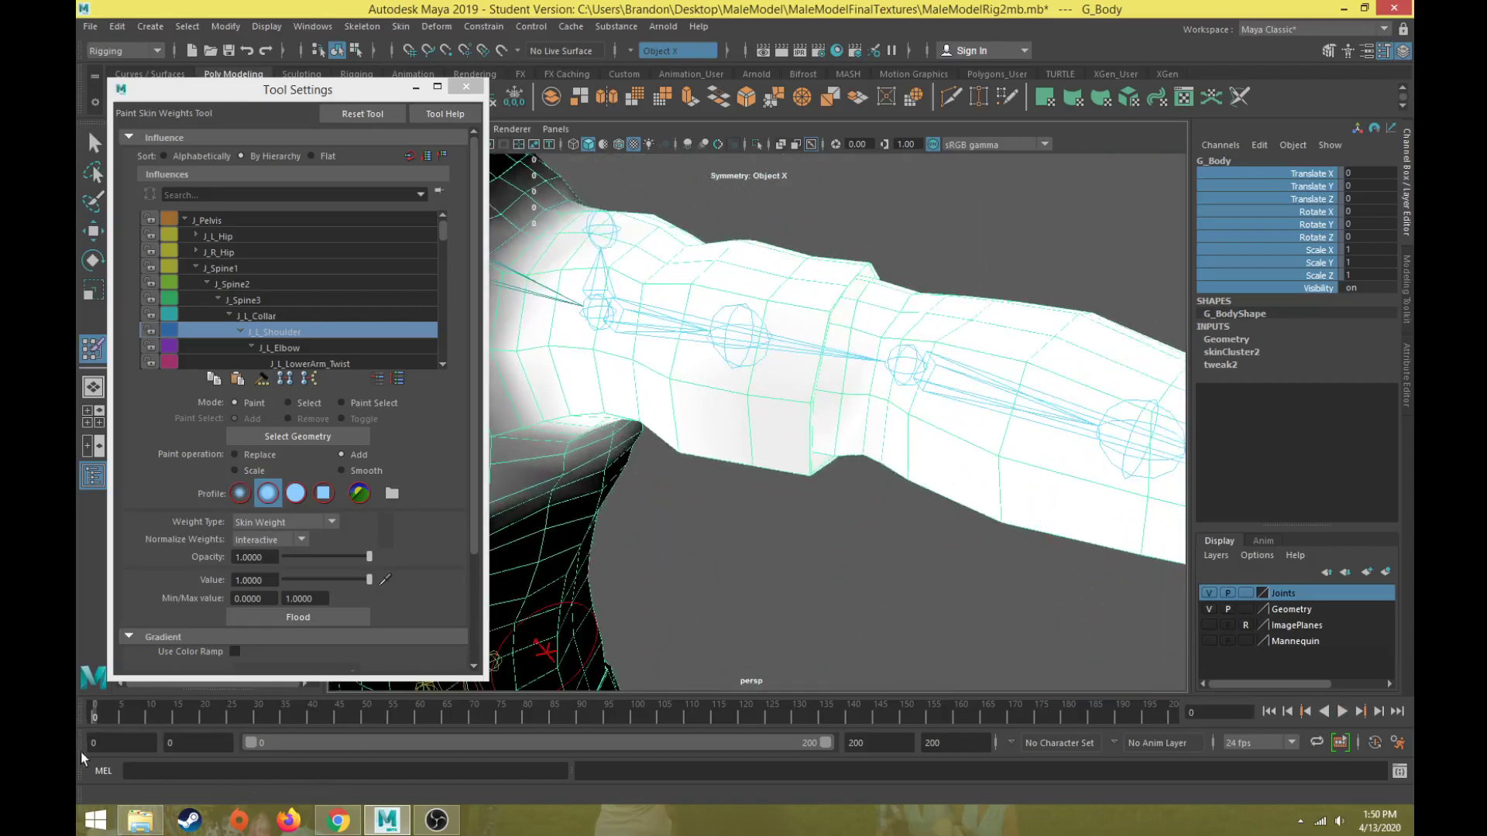
pyautogui.click(138, 714)
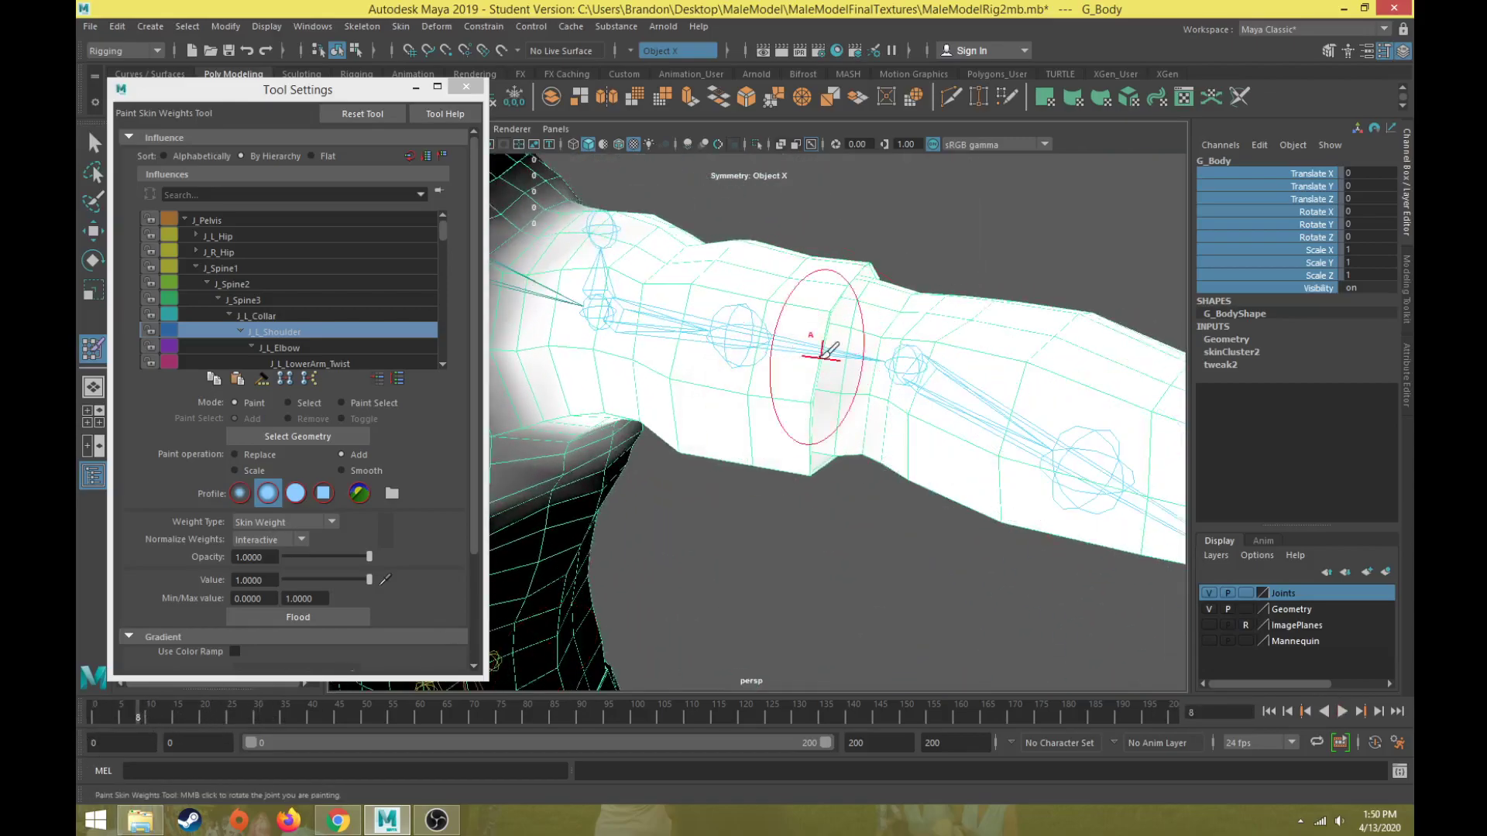
pyautogui.moveTo(833, 474)
pyautogui.keyDown('alt'); pyautogui.mouseDown()
pyautogui.moveTo(773, 402)
pyautogui.moveTo(844, 436)
pyautogui.moveTo(852, 498)
pyautogui.moveTo(724, 586)
pyautogui.moveTo(770, 604)
pyautogui.moveTo(913, 457)
pyautogui.mouseUp(); pyautogui.keyUp('alt')
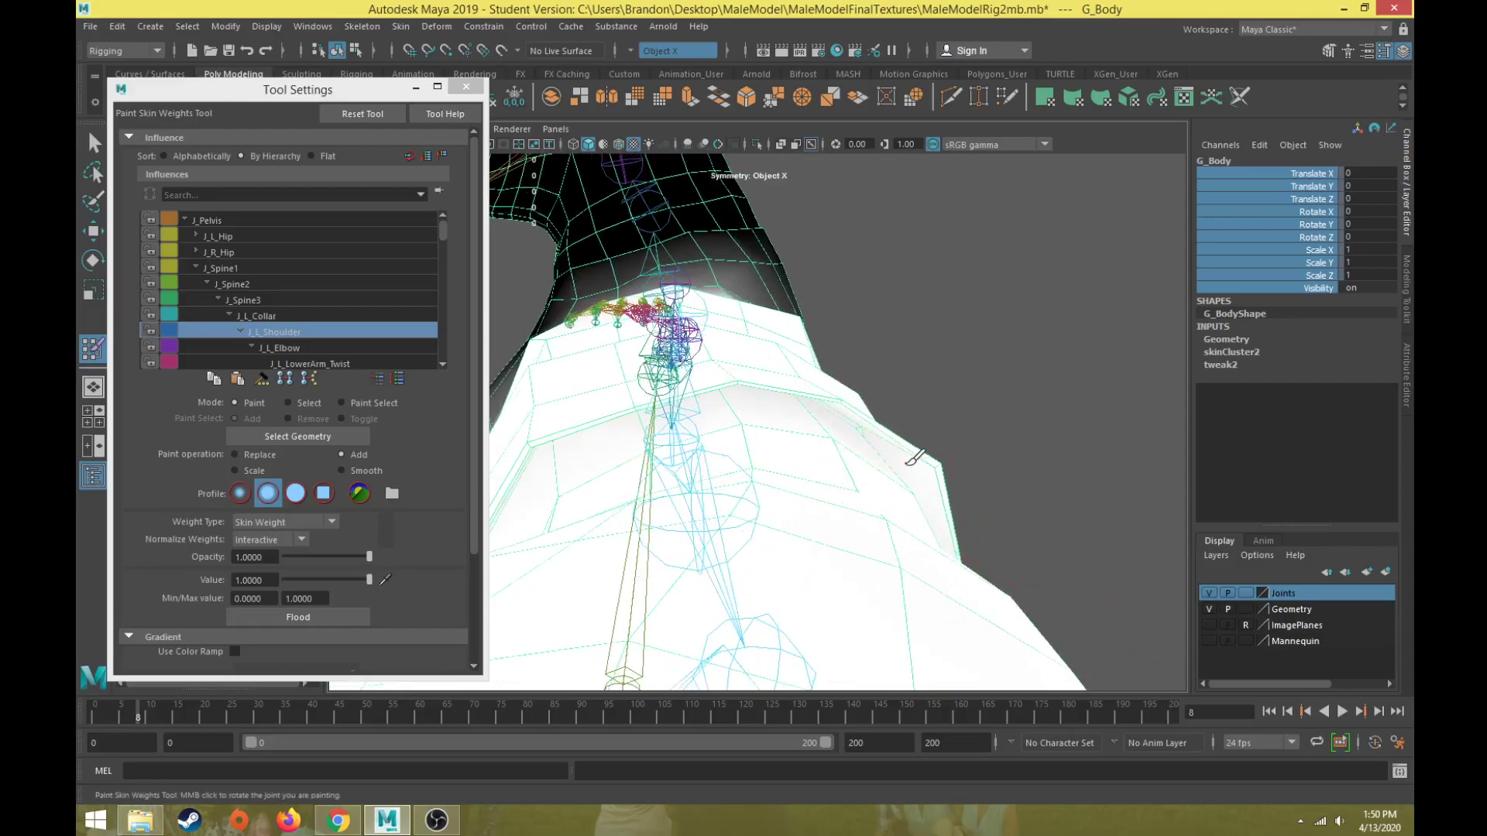
pyautogui.moveTo(149, 710); pyautogui.dragTo(297, 712)
pyautogui.hotkey('alt', 'v')
pyautogui.moveTo(414, 714); pyautogui.dragTo(300, 714)
pyautogui.moveTo(516, 494)
pyautogui.keyDown('alt'); pyautogui.mouseDown()
pyautogui.moveTo(588, 350)
pyautogui.moveTo(704, 431)
pyautogui.moveTo(526, 652)
pyautogui.mouseUp(); pyautogui.keyUp('alt')
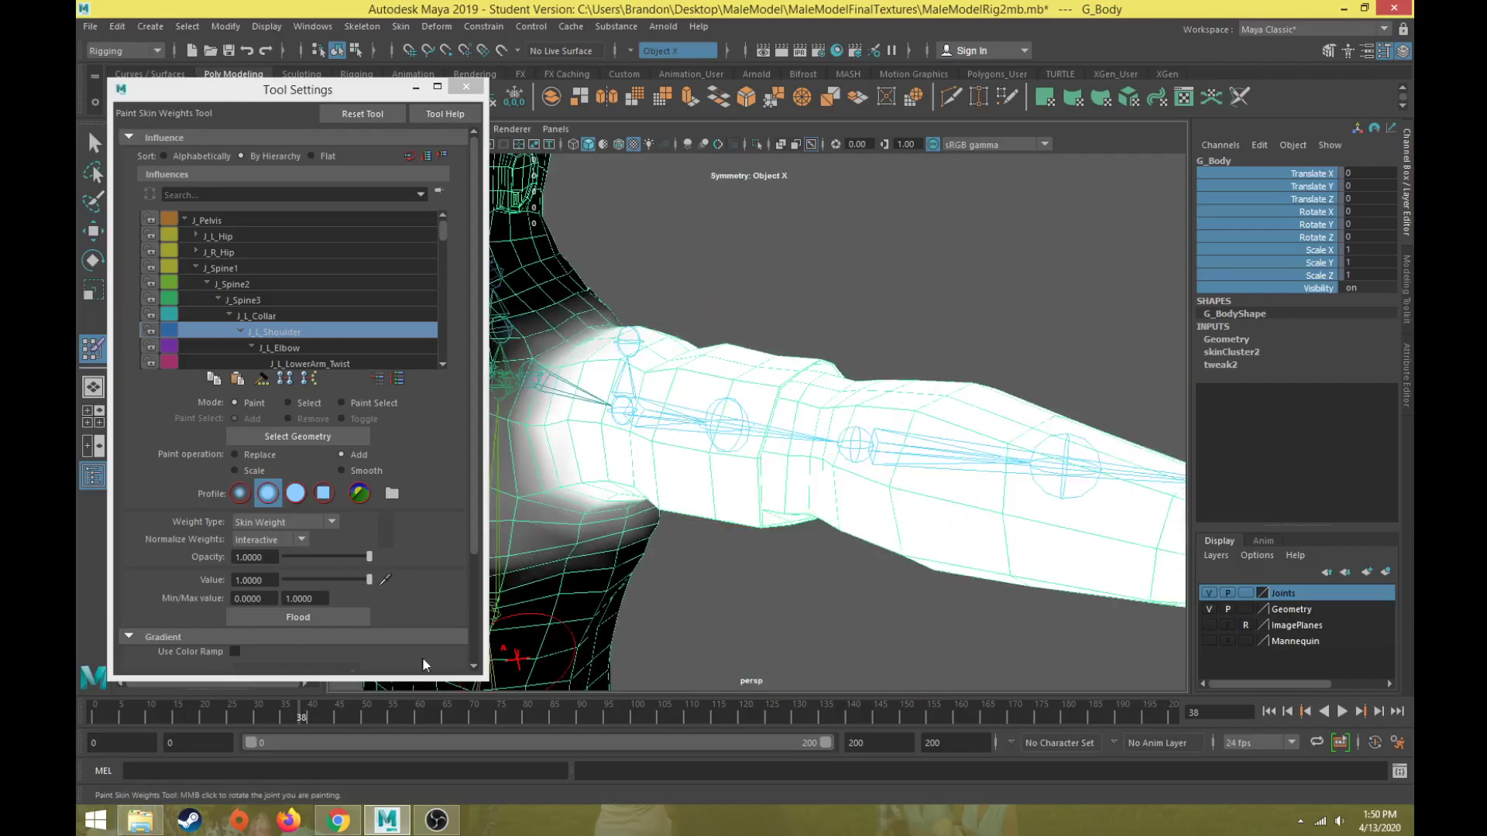
# Check the elbow and forearm up close around frames 37 to 39 for stray weights, and return the timeline to frame 0.
pyautogui.moveTo(296, 711)
pyautogui.mouseDown()
pyautogui.moveTo(346, 722)
pyautogui.moveTo(240, 742)
pyautogui.moveTo(321, 721)
pyautogui.mouseUp()
pyautogui.keyDown('alt'); pyautogui.moveTo(513, 662); pyautogui.dragTo(394, 680); pyautogui.keyUp('alt')
pyautogui.moveTo(293, 712)
pyautogui.mouseDown()
pyautogui.moveTo(229, 714)
pyautogui.moveTo(306, 713)
pyautogui.mouseUp()
pyautogui.scroll(5, 574, 547)
pyautogui.keyDown('alt'); pyautogui.moveTo(574, 547); pyautogui.dragTo(814, 417, button='middle'); pyautogui.keyUp('alt')
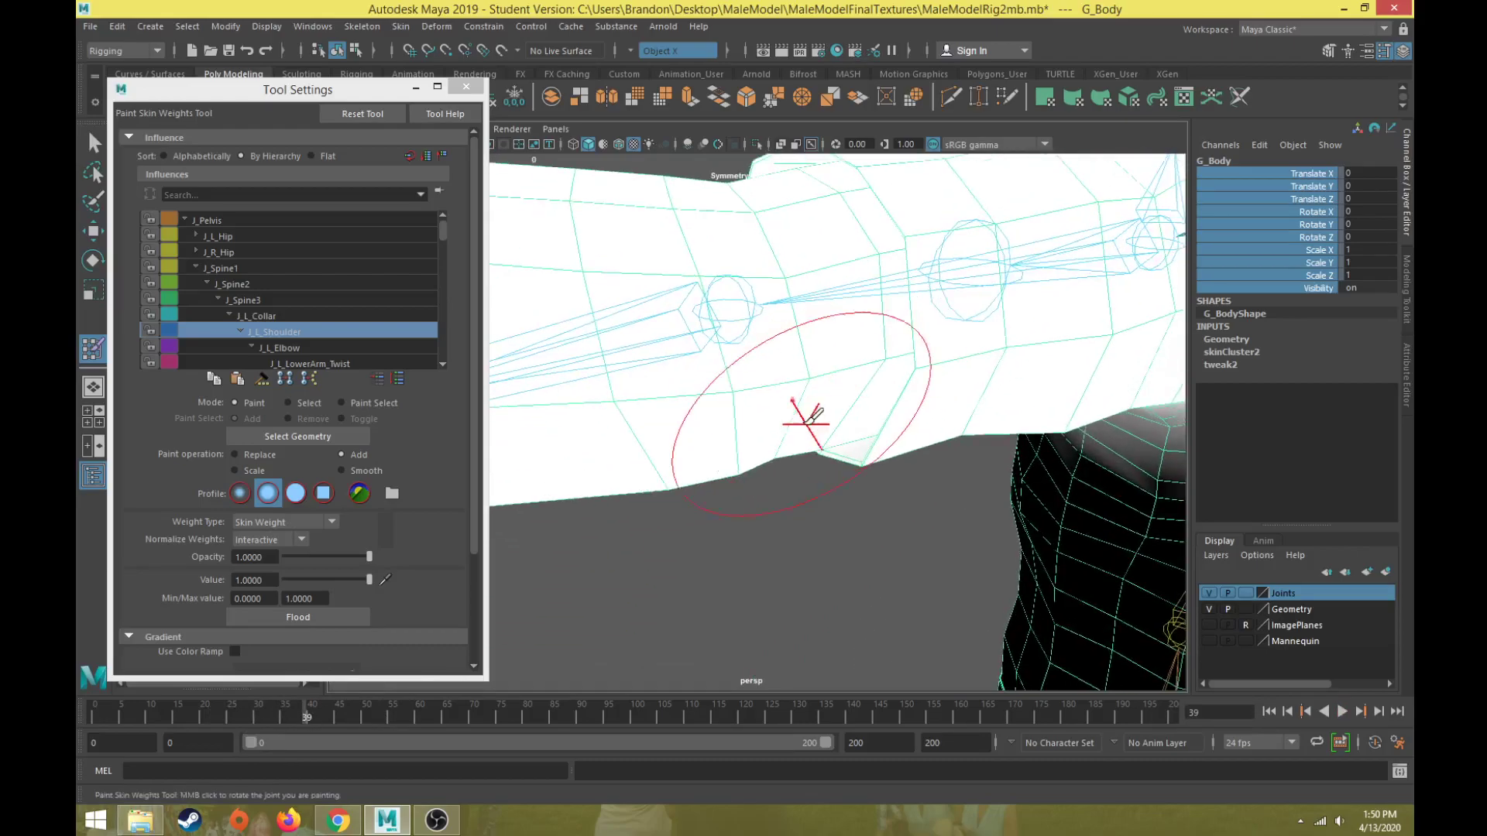
pyautogui.keyDown('alt'); pyautogui.moveTo(811, 422); pyautogui.dragTo(869, 432); pyautogui.keyUp('alt')
pyautogui.moveTo(294, 719)
pyautogui.mouseDown()
pyautogui.moveTo(199, 727)
pyautogui.moveTo(296, 718)
pyautogui.mouseUp()
pyautogui.moveTo(697, 536)
pyautogui.keyDown('alt'); pyautogui.mouseDown()
pyautogui.moveTo(861, 516)
pyautogui.moveTo(743, 573)
pyautogui.mouseUp(); pyautogui.keyUp('alt')
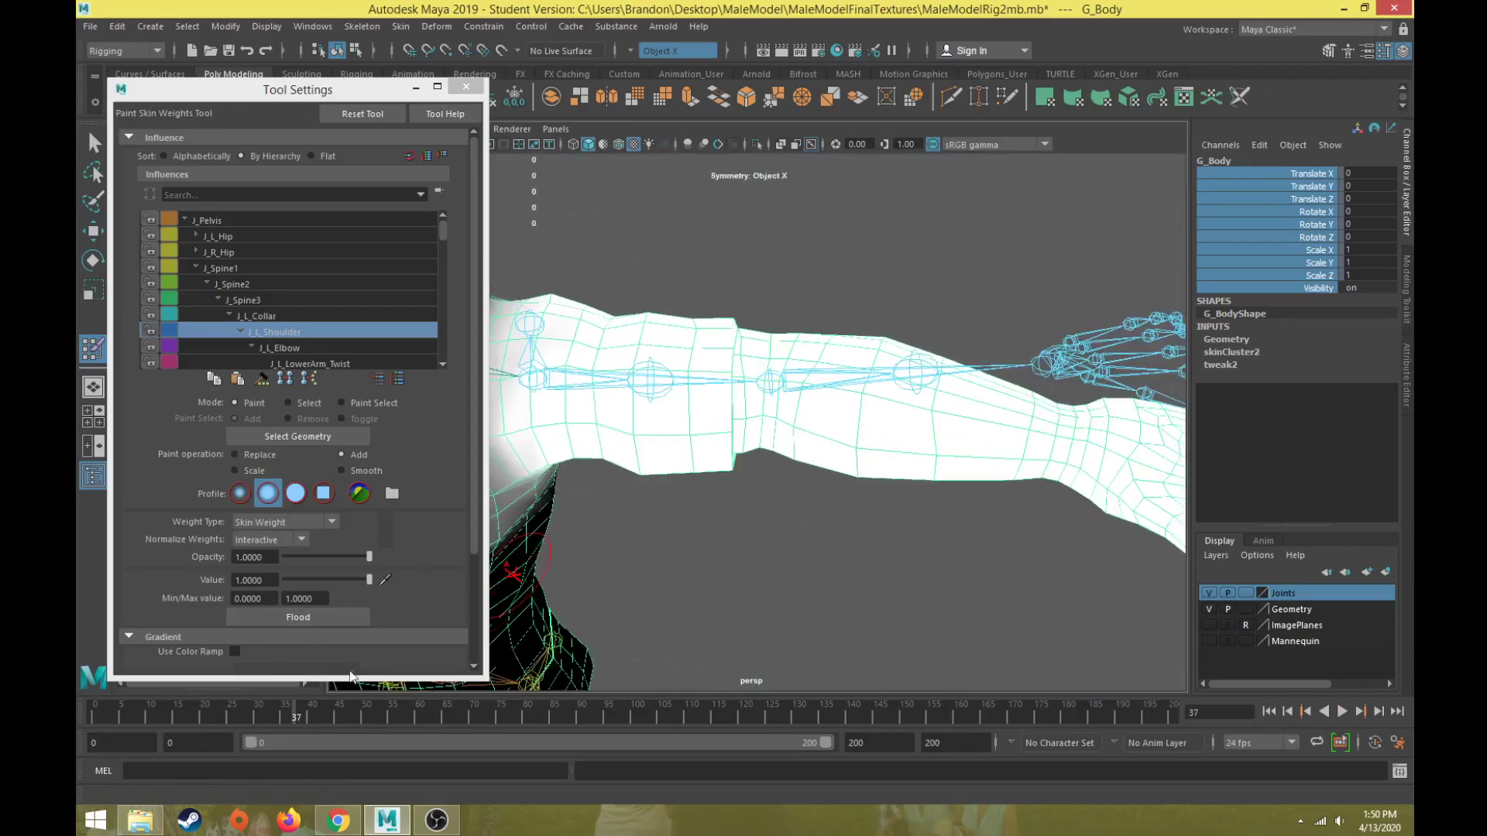
pyautogui.moveTo(292, 722); pyautogui.dragTo(93, 716)
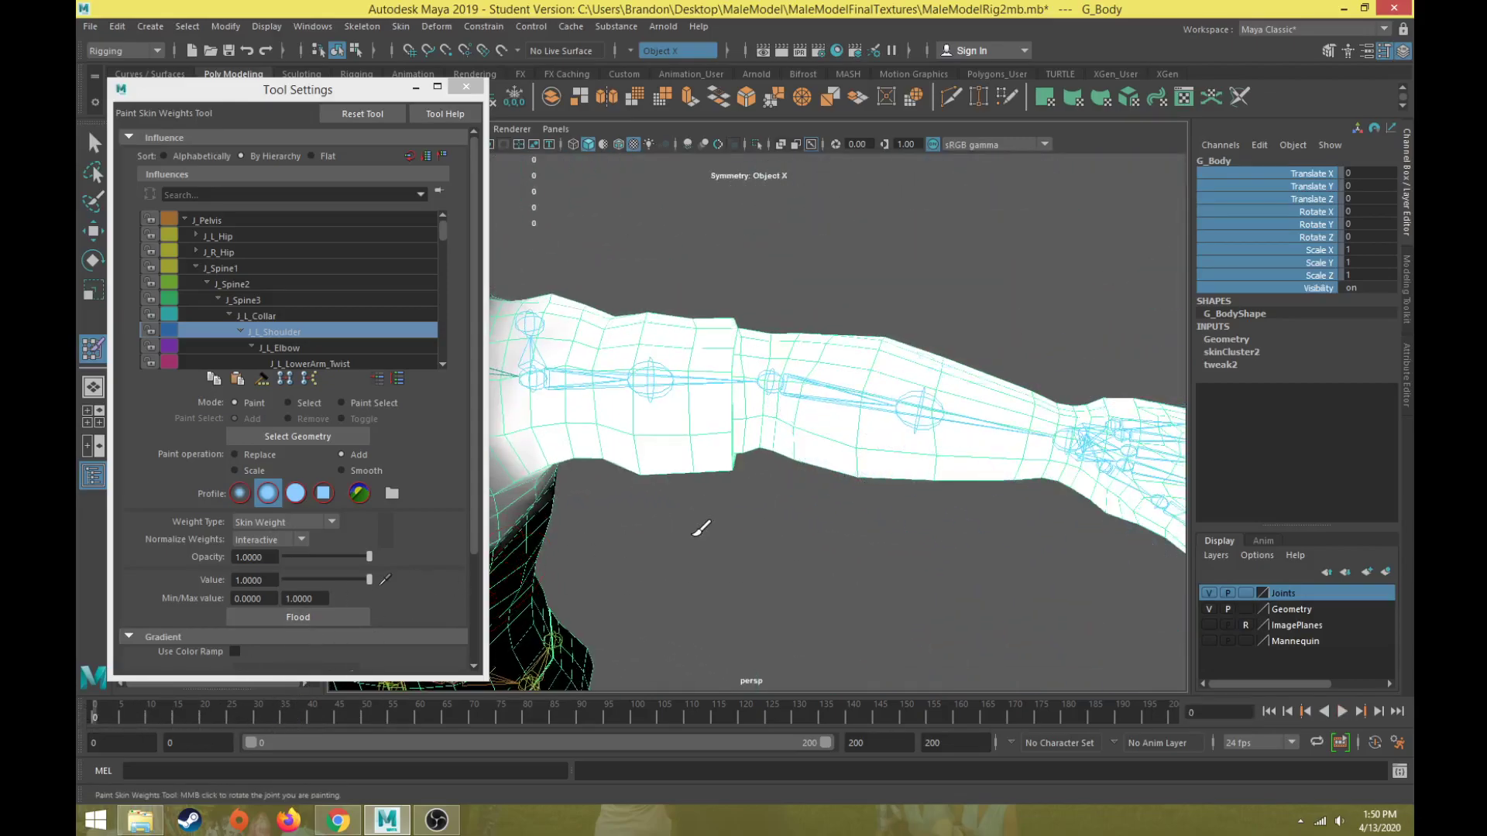
# Choose the J_L_Elbow influence and paint full weight over the left forearm and hand.
pyautogui.click(295, 348)
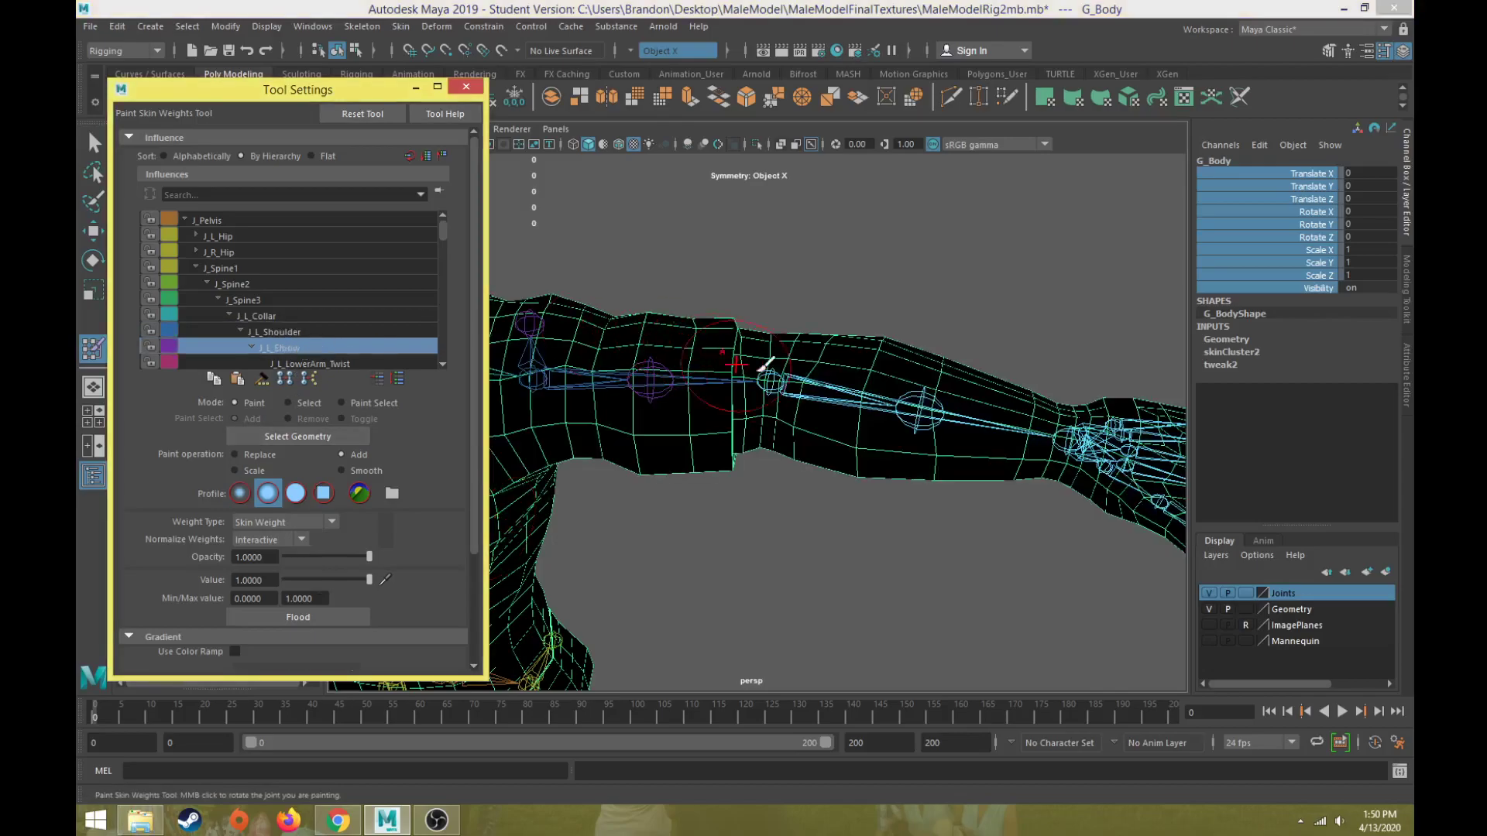
pyautogui.keyDown('alt'); pyautogui.moveTo(863, 416); pyautogui.dragTo(826, 411, button='middle'); pyautogui.keyUp('alt')
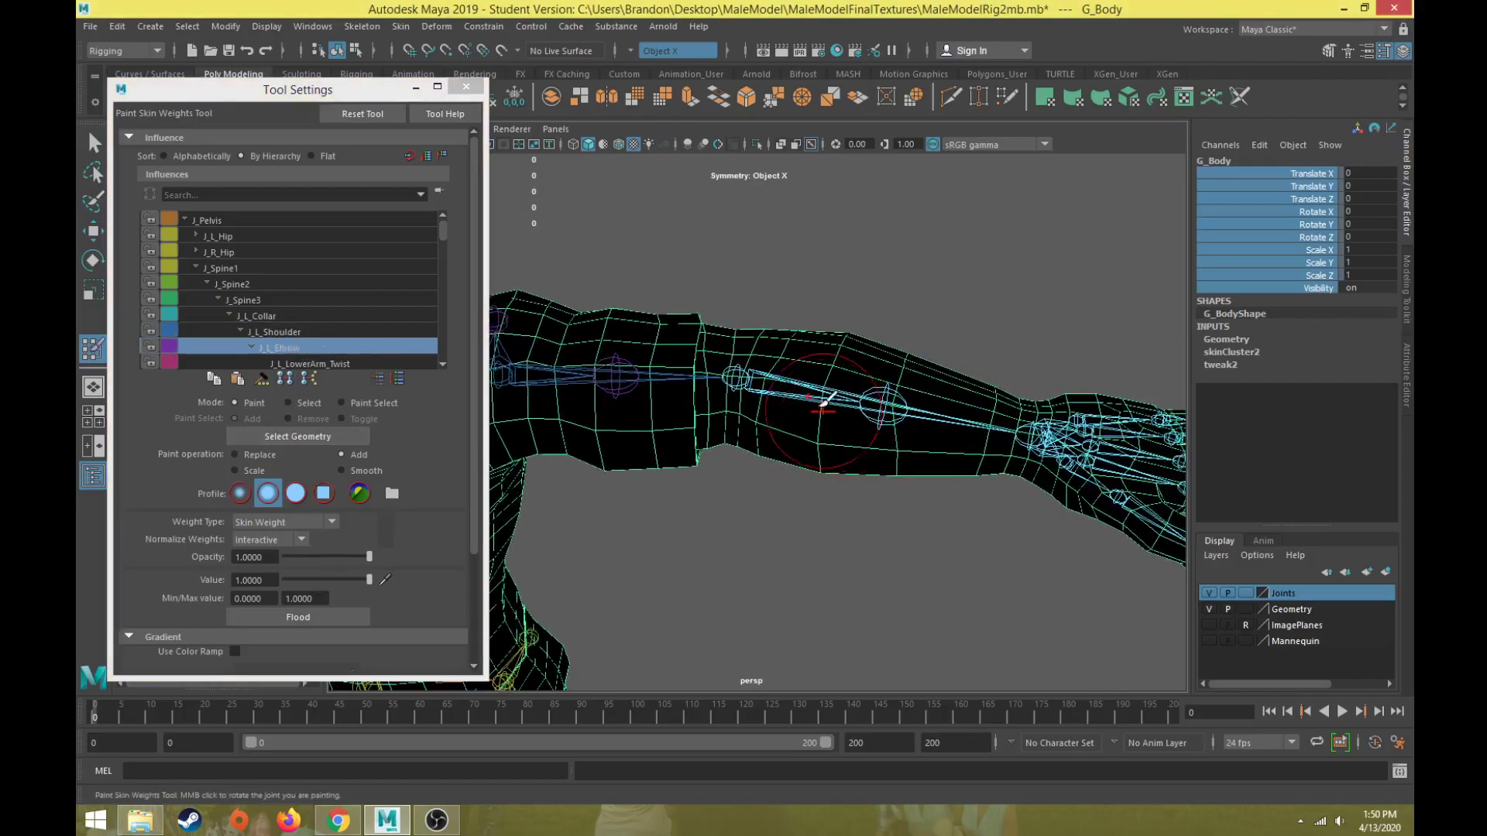
pyautogui.keyDown('alt'); pyautogui.moveTo(927, 424); pyautogui.dragTo(828, 421, button='middle'); pyautogui.keyUp('alt')
pyautogui.moveTo(771, 378)
pyautogui.mouseDown()
pyautogui.moveTo(783, 511)
pyautogui.moveTo(770, 388)
pyautogui.moveTo(891, 410)
pyautogui.moveTo(940, 365)
pyautogui.moveTo(1076, 496)
pyautogui.moveTo(1123, 565)
pyautogui.moveTo(1161, 434)
pyautogui.mouseUp()
pyautogui.moveTo(1080, 391); pyautogui.dragTo(1159, 549)
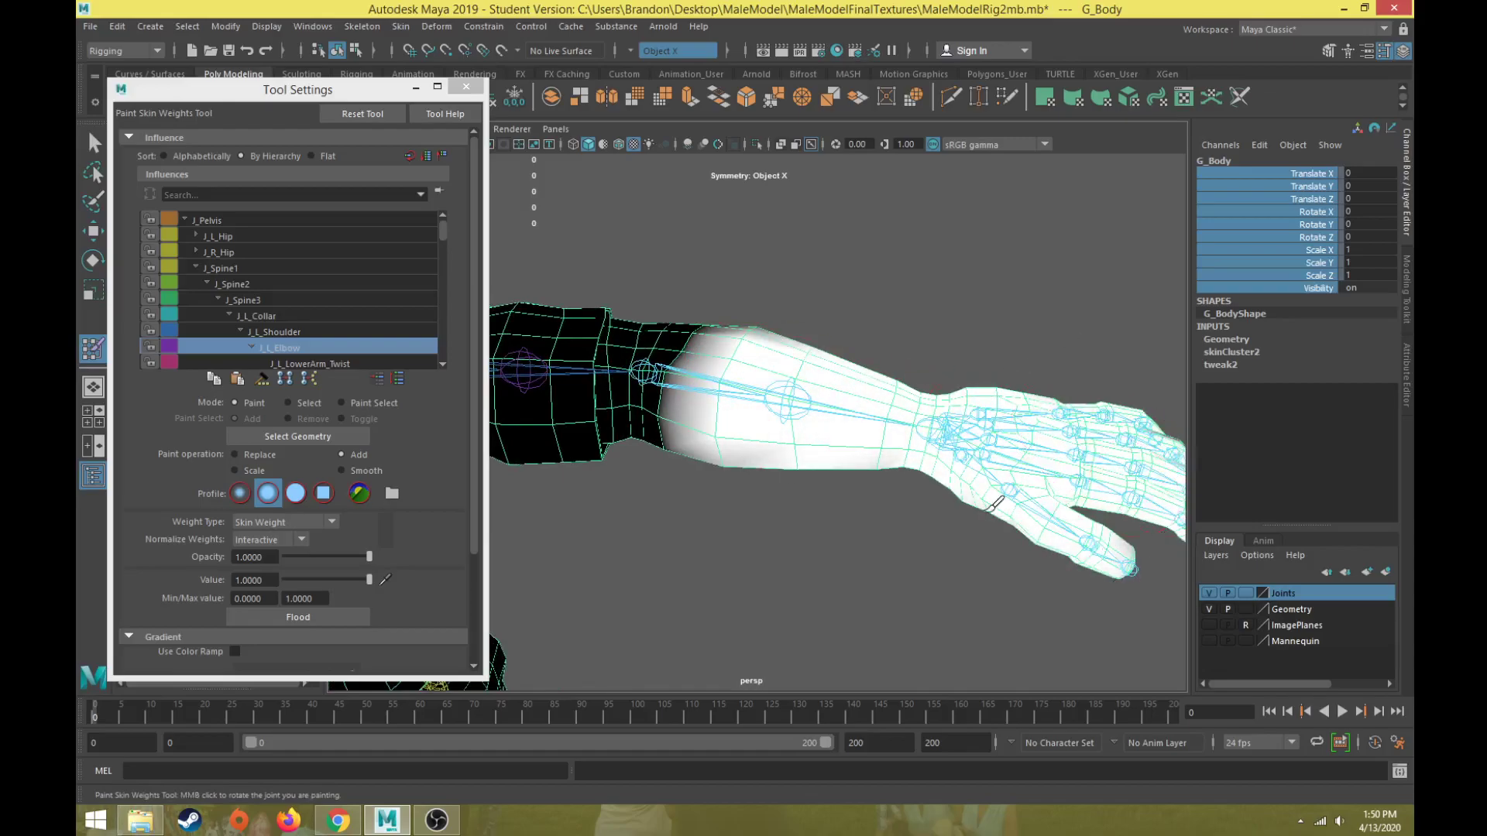
# Fill in the remaining J_L_Elbow weights on the forearm, thumb and fingers, checking the hand from all sides.
pyautogui.moveTo(849, 450)
pyautogui.keyDown('alt'); pyautogui.mouseDown()
pyautogui.moveTo(840, 403)
pyautogui.moveTo(823, 419)
pyautogui.moveTo(948, 391)
pyautogui.moveTo(999, 333)
pyautogui.moveTo(1030, 404)
pyautogui.mouseUp(); pyautogui.keyUp('alt')
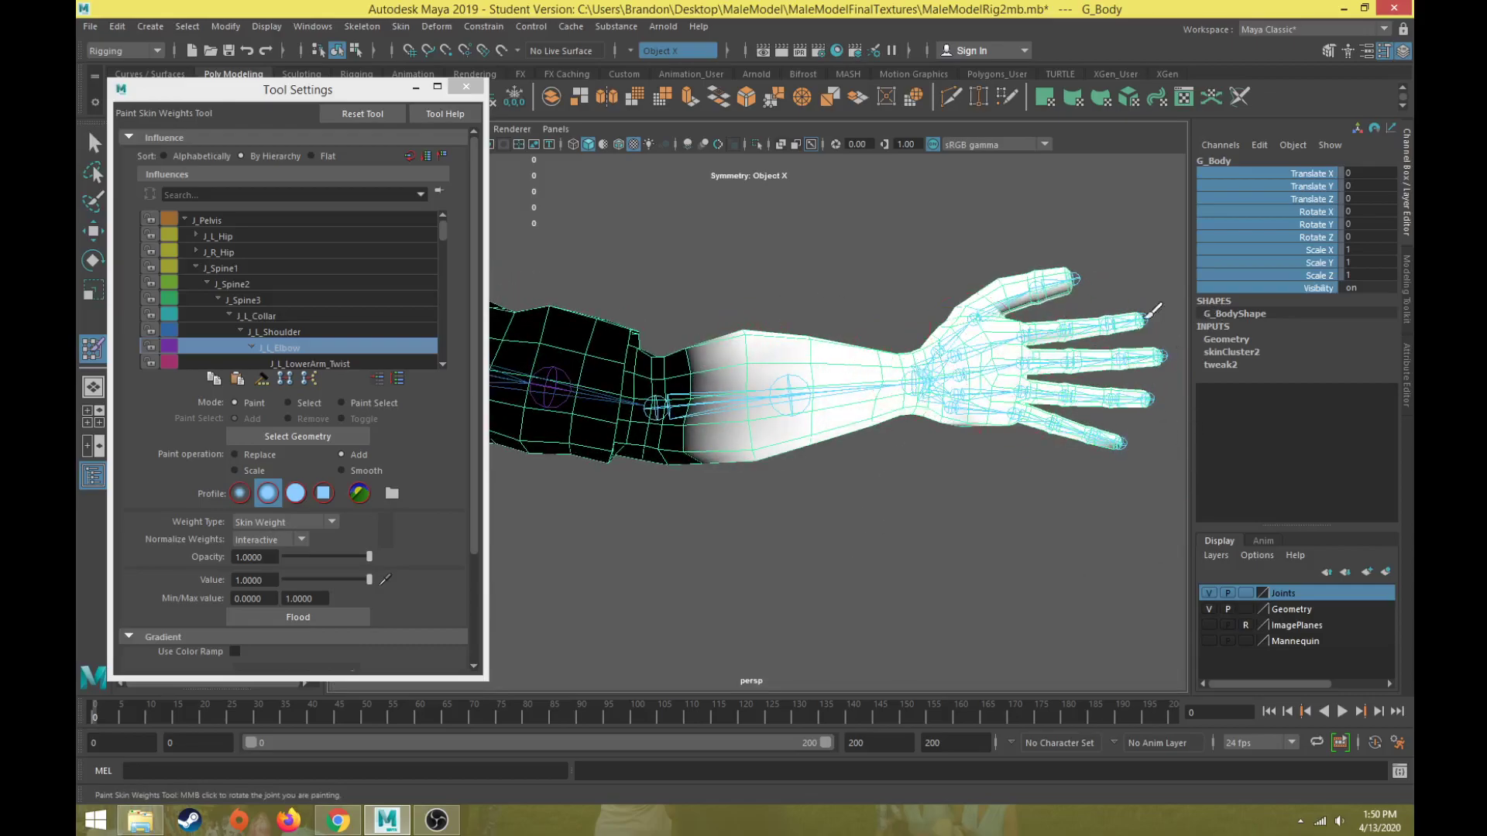
pyautogui.keyDown('alt'); pyautogui.moveTo(1022, 288); pyautogui.dragTo(977, 462); pyautogui.keyUp('alt')
pyautogui.moveTo(751, 430); pyautogui.dragTo(735, 553)
pyautogui.moveTo(861, 585)
pyautogui.keyDown('alt'); pyautogui.mouseDown()
pyautogui.moveTo(792, 353)
pyautogui.moveTo(880, 418)
pyautogui.moveTo(906, 551)
pyautogui.moveTo(767, 434)
pyautogui.moveTo(809, 263)
pyautogui.moveTo(769, 266)
pyautogui.mouseUp(); pyautogui.keyUp('alt')
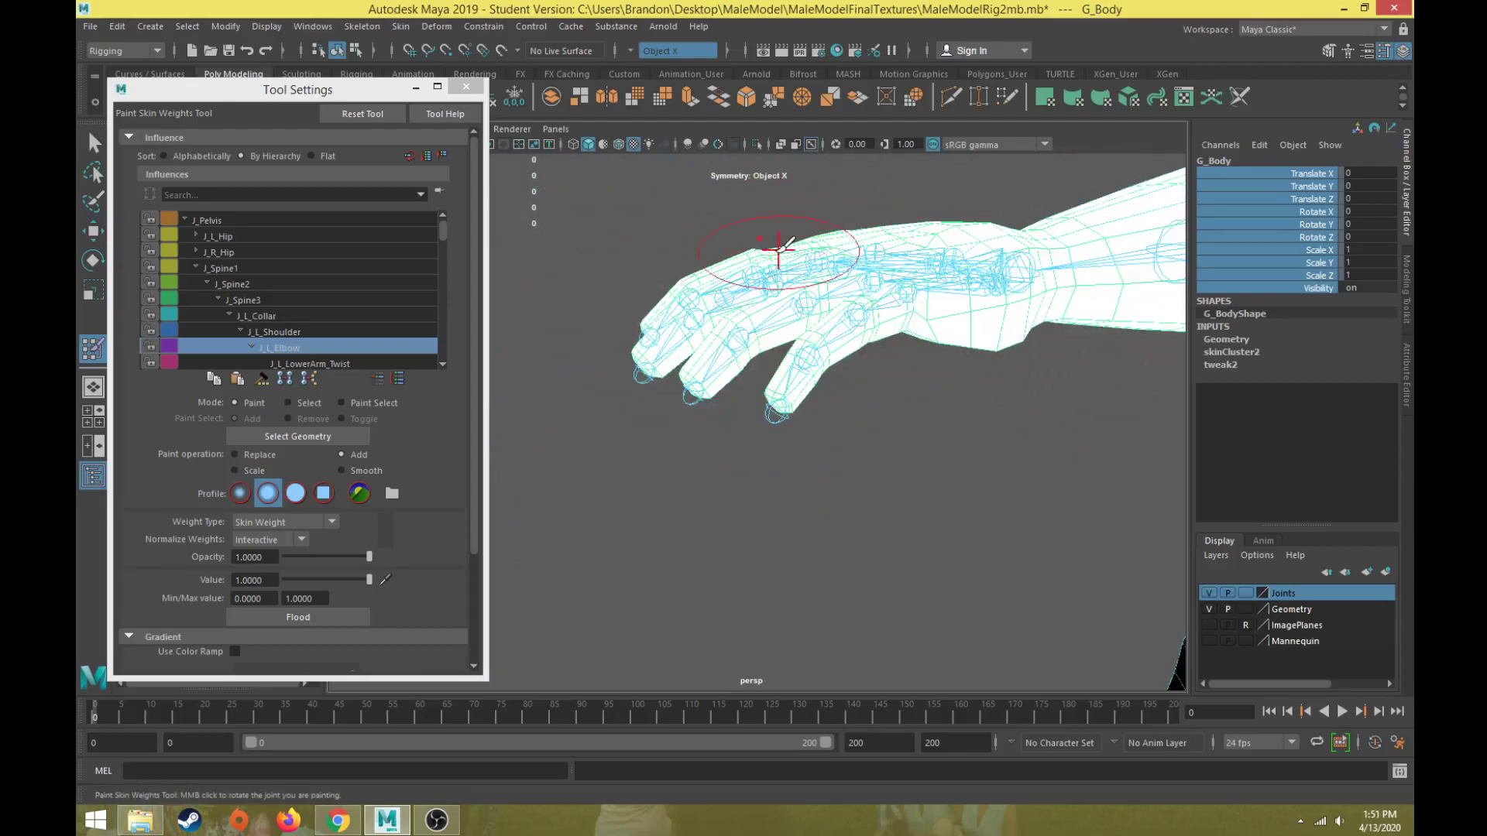
pyautogui.keyDown('alt'); pyautogui.moveTo(672, 343); pyautogui.dragTo(809, 358); pyautogui.keyUp('alt')
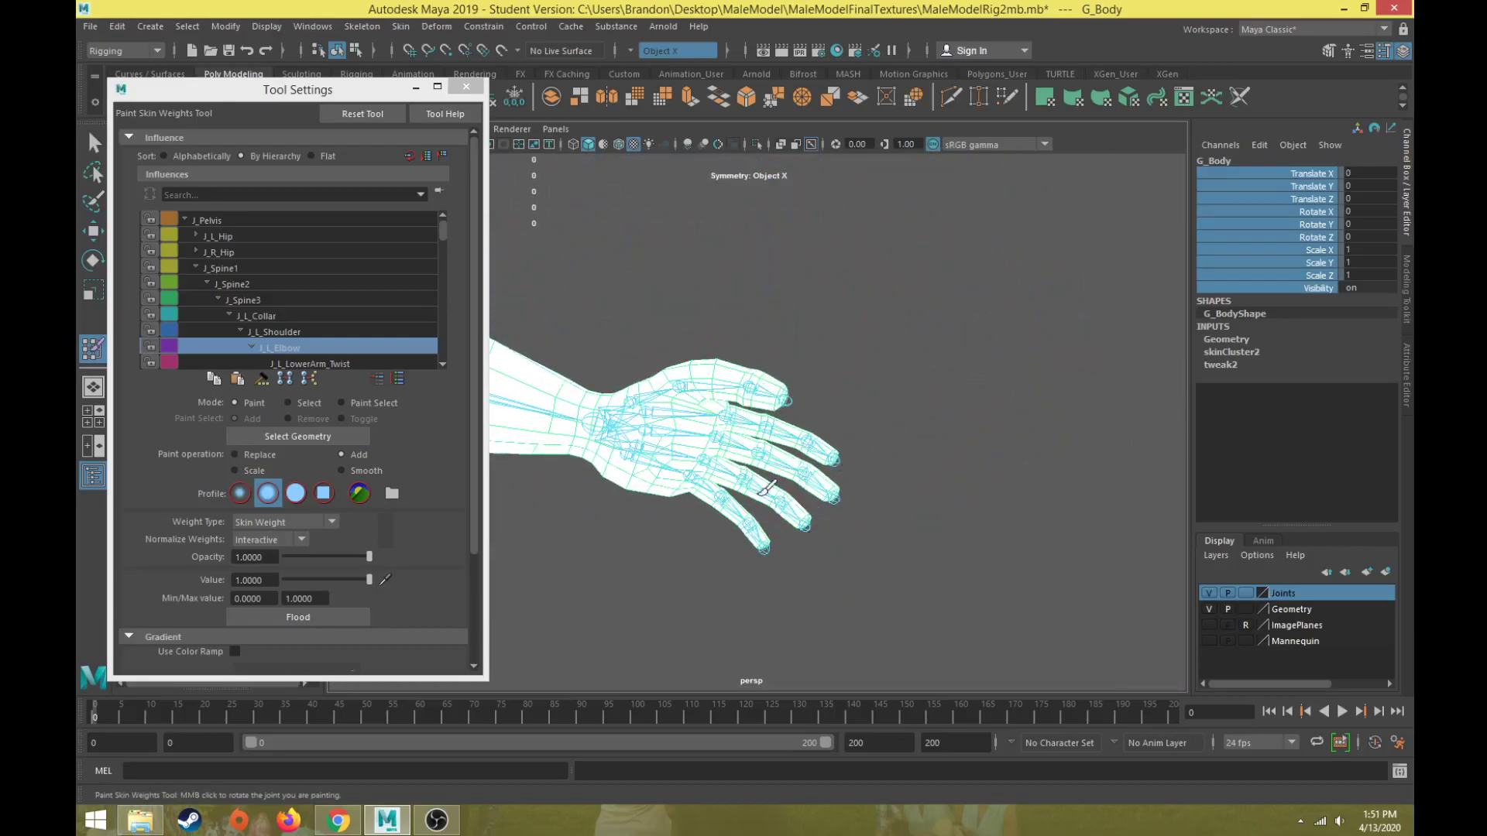
pyautogui.keyDown('alt'); pyautogui.moveTo(794, 422); pyautogui.dragTo(648, 611); pyautogui.keyUp('alt')
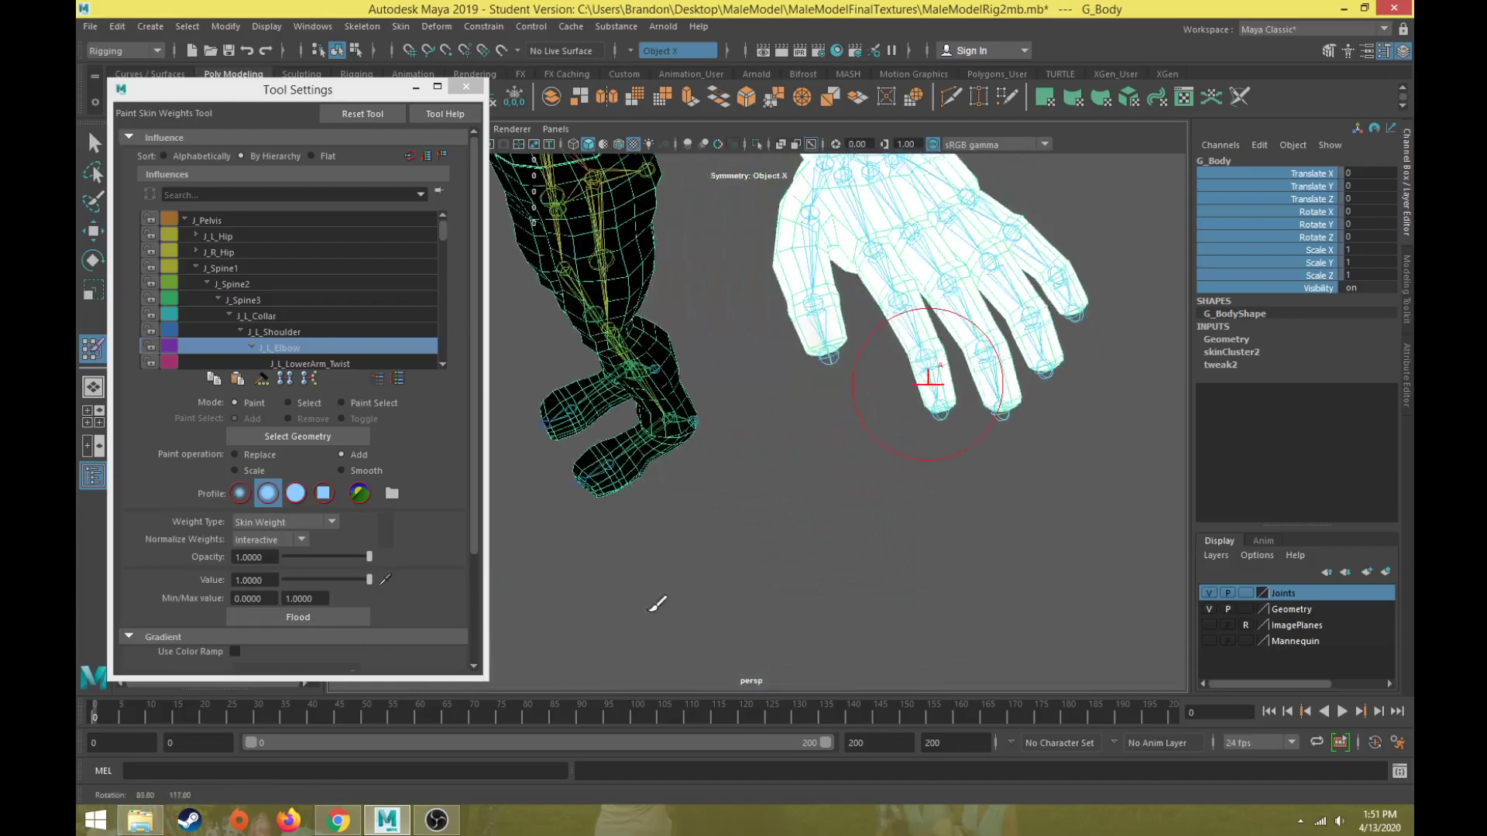
pyautogui.keyDown('alt'); pyautogui.moveTo(968, 343); pyautogui.dragTo(956, 306); pyautogui.keyUp('alt')
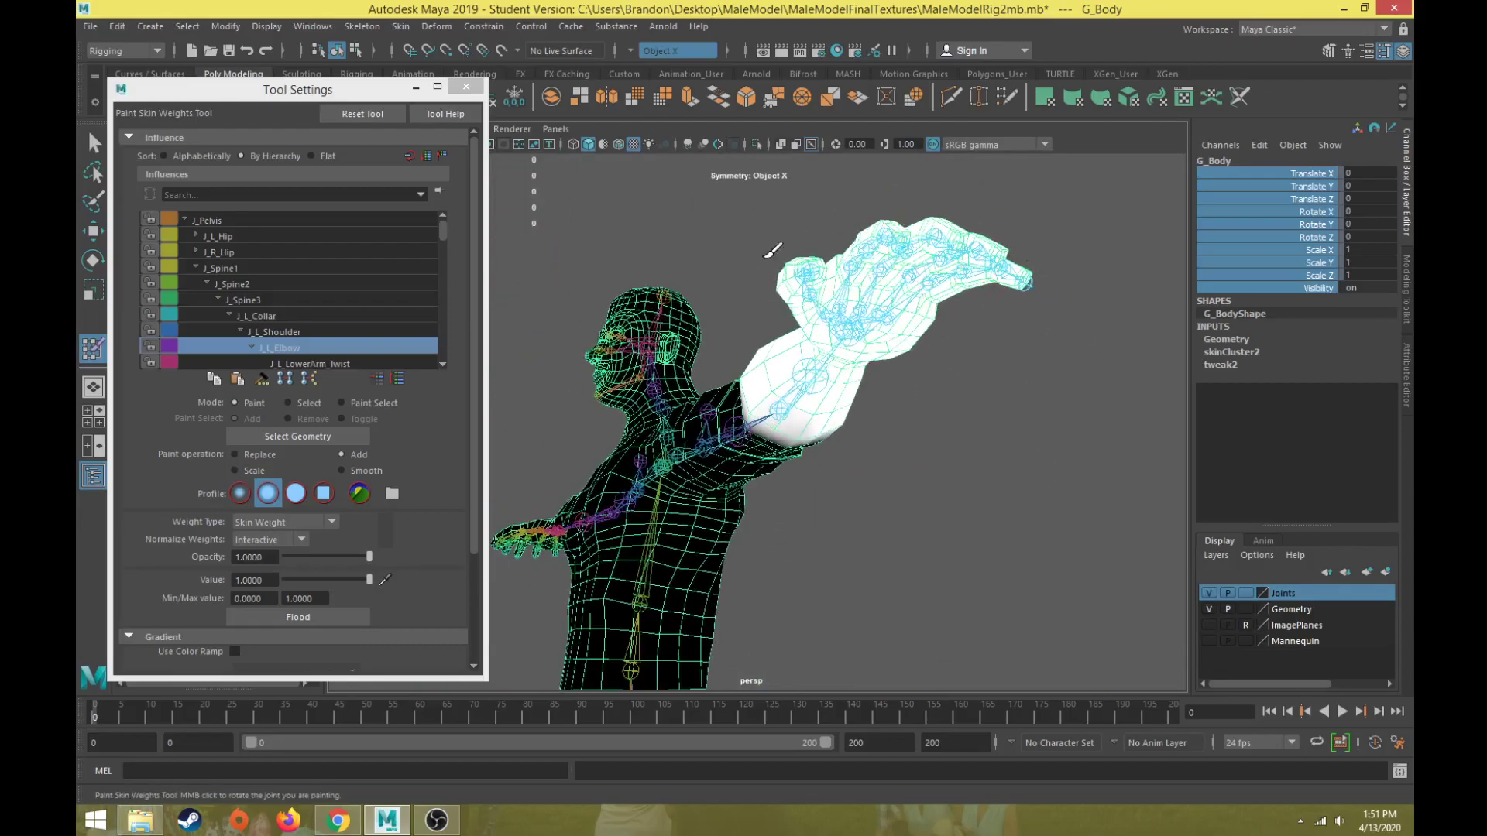
# Extend the full J_L_Elbow weight up the forearm to just below the elbow joint with a smaller brush.
pyautogui.keyDown('alt'); pyautogui.moveTo(821, 333); pyautogui.dragTo(895, 393); pyautogui.keyUp('alt')
pyautogui.keyDown('alt'); pyautogui.moveTo(894, 392); pyautogui.dragTo(938, 528, button='middle'); pyautogui.keyUp('alt')
pyautogui.scroll(2, 938, 528)
pyautogui.moveTo(163, 719); pyautogui.dragTo(76, 754)
pyautogui.scroll(3, 609, 360)
pyautogui.keyDown('alt'); pyautogui.moveTo(608, 361); pyautogui.dragTo(767, 434, button='middle'); pyautogui.keyUp('alt')
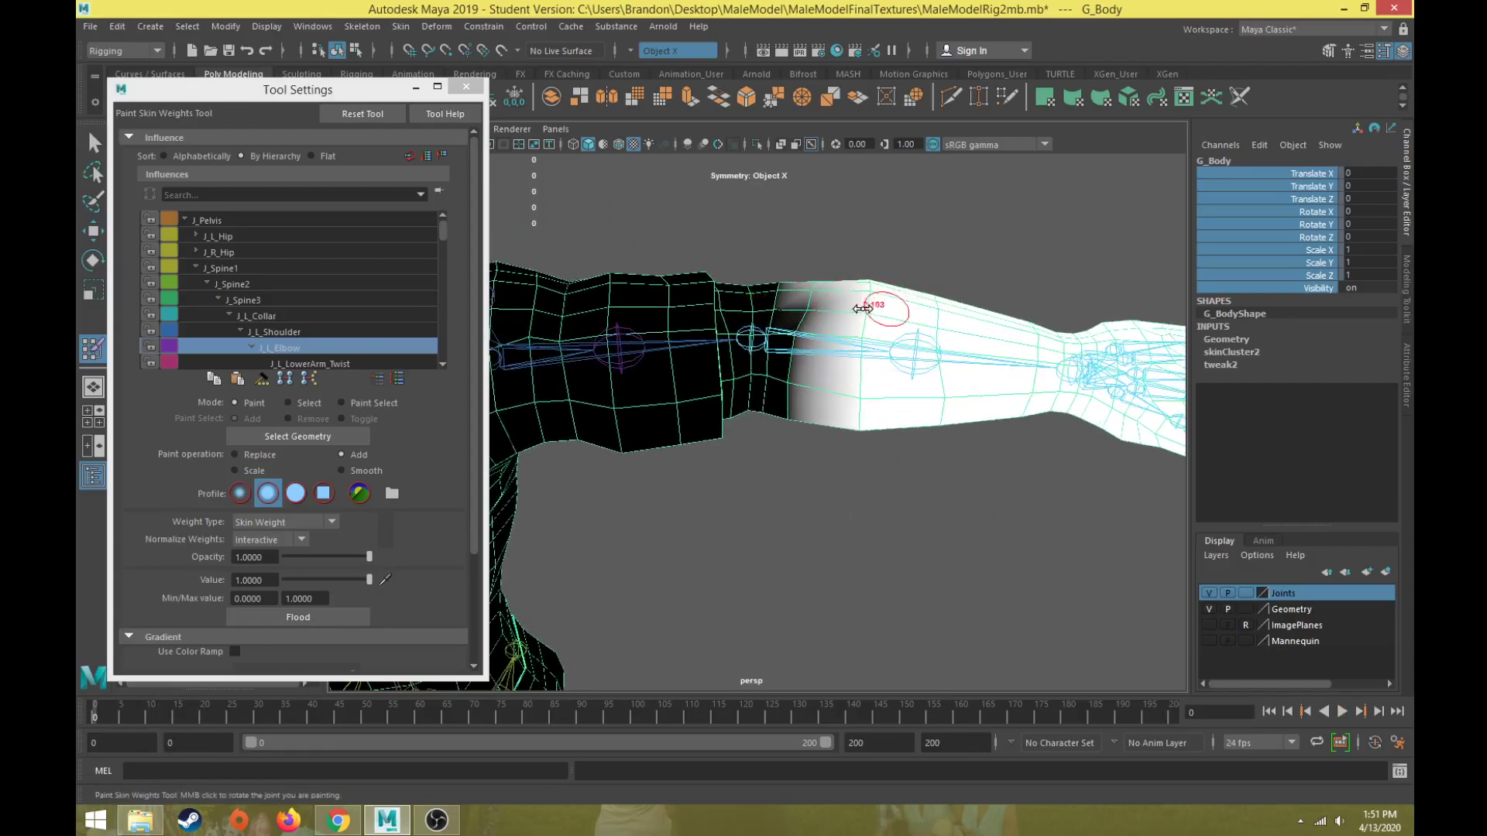
pyautogui.moveTo(823, 290); pyautogui.dragTo(795, 435)
pyautogui.keyDown('alt'); pyautogui.moveTo(815, 342); pyautogui.dragTo(829, 453); pyautogui.keyUp('alt')
pyautogui.moveTo(828, 389)
pyautogui.mouseDown()
pyautogui.moveTo(820, 242)
pyautogui.moveTo(851, 514)
pyautogui.moveTo(826, 507)
pyautogui.moveTo(808, 409)
pyautogui.mouseUp()
pyautogui.keyDown('alt'); pyautogui.moveTo(839, 504); pyautogui.dragTo(880, 581); pyautogui.keyUp('alt')
pyautogui.keyDown('alt'); pyautogui.moveTo(818, 540); pyautogui.dragTo(728, 557); pyautogui.keyUp('alt')
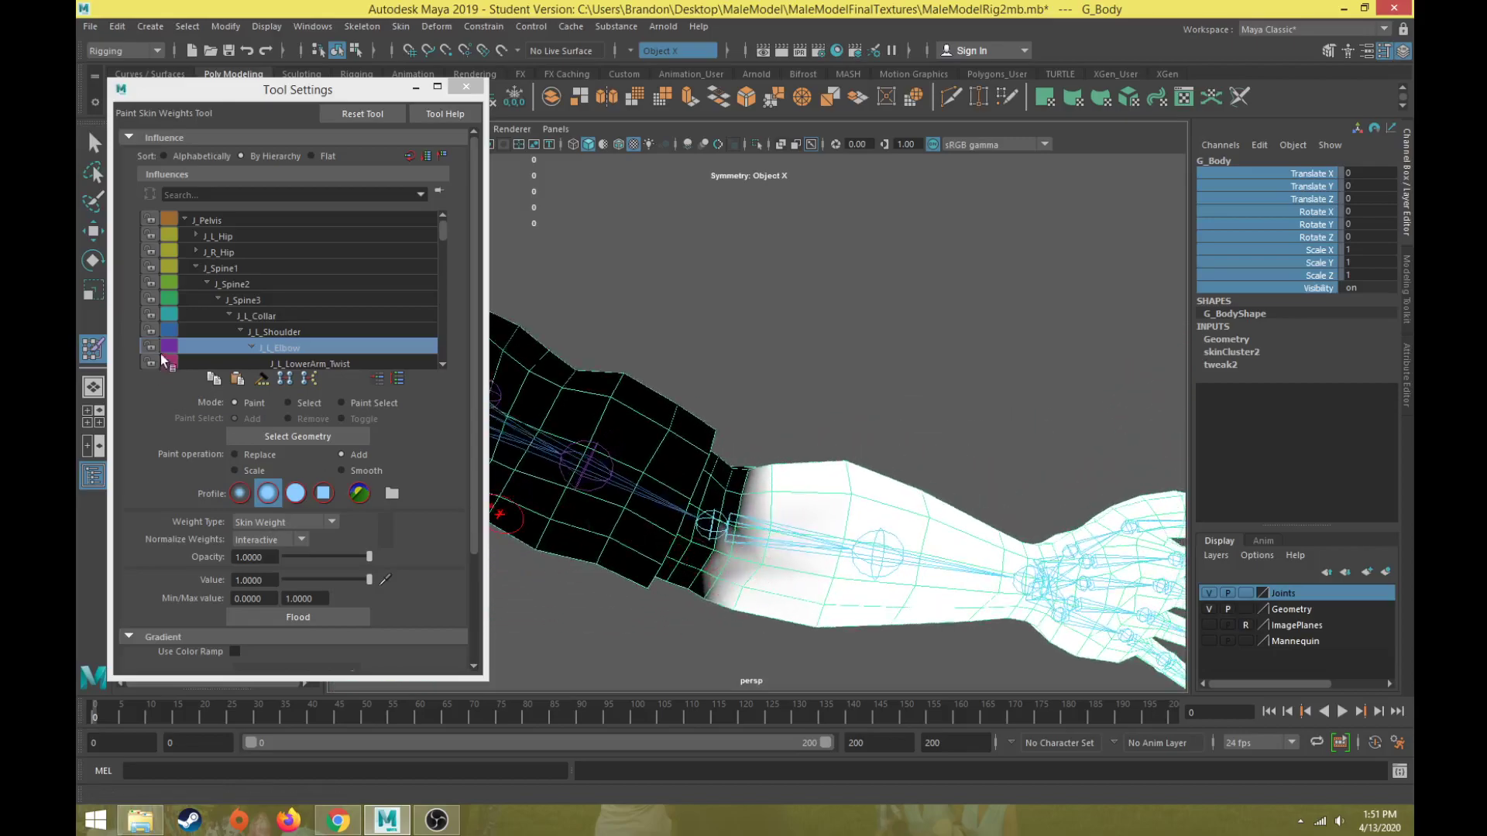
pyautogui.moveTo(273, 580); pyautogui.dragTo(126, 571)
pyautogui.write('0.5')
pyautogui.press('Return')
pyautogui.click(290, 331)
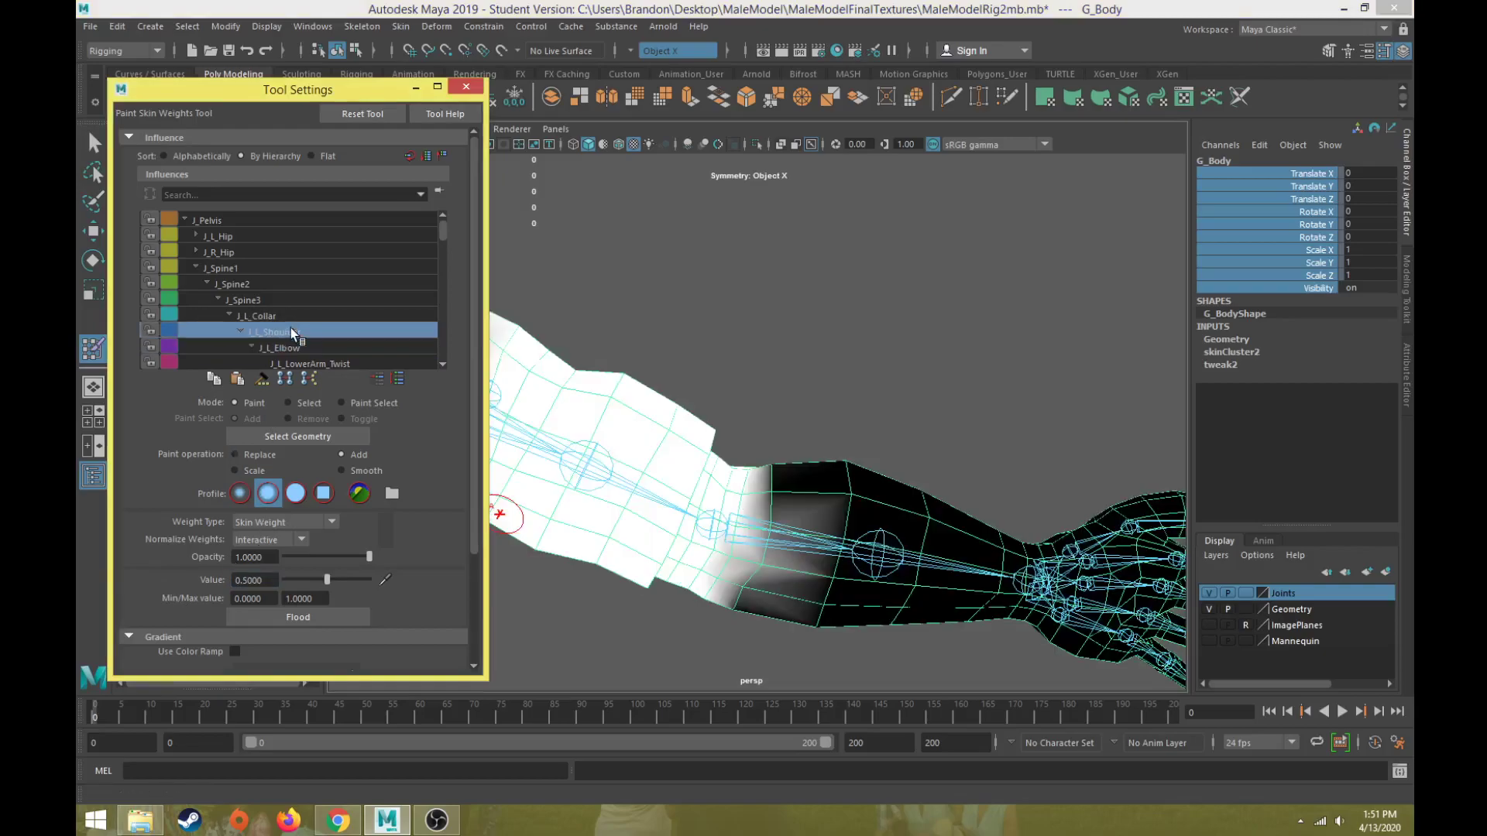
pyautogui.click(295, 347)
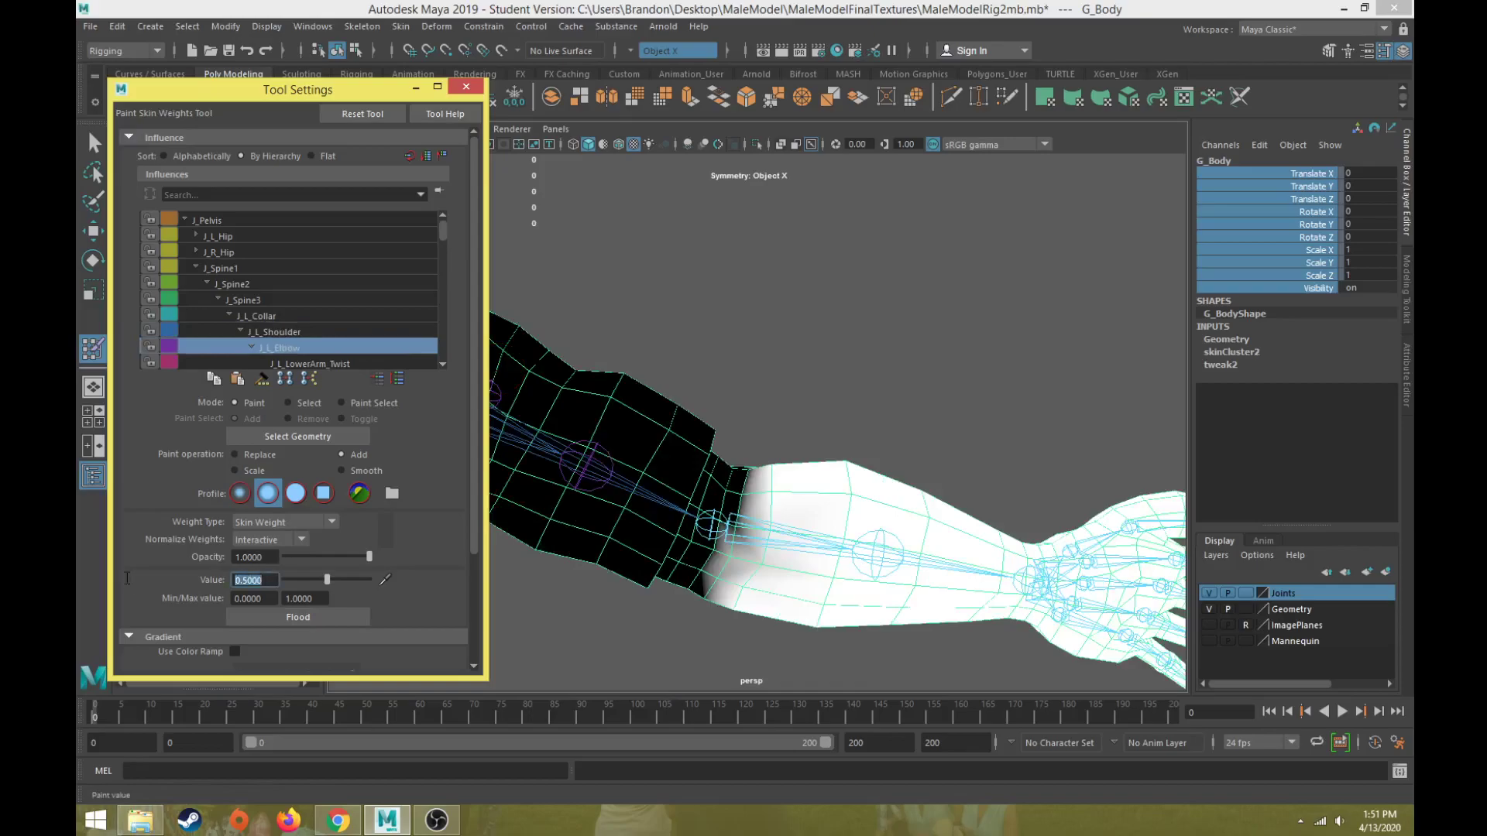
# Set the brush value to 0.2 and paint a soft J_L_Elbow weight falloff around the elbow joint up to the sleeve edge.
pyautogui.write('0.2')
pyautogui.press('Return')
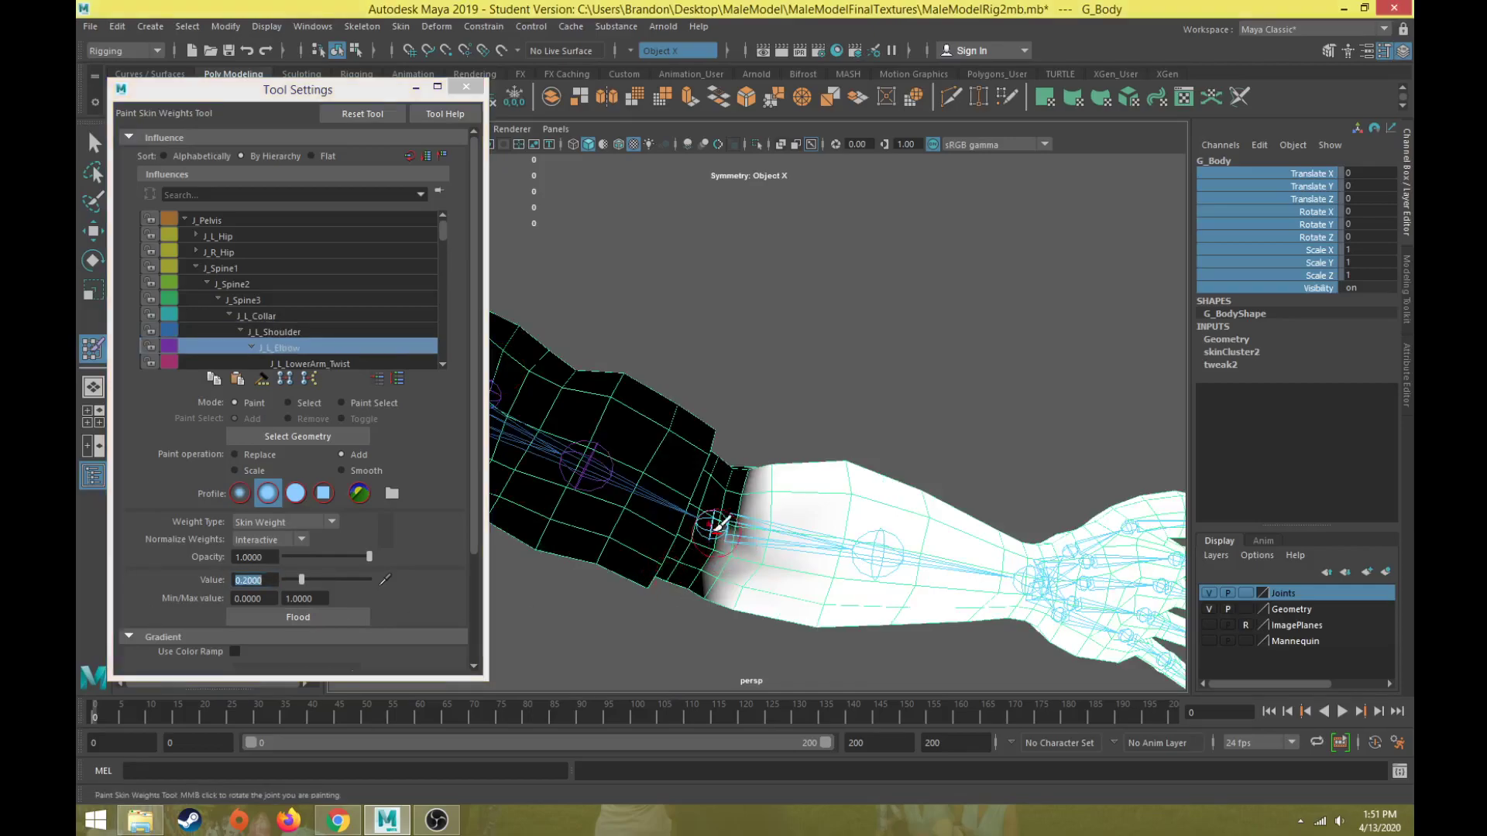
pyautogui.moveTo(739, 502)
pyautogui.mouseDown()
pyautogui.moveTo(750, 452)
pyautogui.moveTo(706, 568)
pyautogui.moveTo(730, 472)
pyautogui.moveTo(652, 462)
pyautogui.mouseUp()
pyautogui.moveTo(811, 463)
pyautogui.mouseDown()
pyautogui.moveTo(791, 551)
pyautogui.moveTo(810, 505)
pyautogui.moveTo(837, 535)
pyautogui.moveTo(826, 370)
pyautogui.moveTo(852, 507)
pyautogui.moveTo(820, 463)
pyautogui.mouseUp()
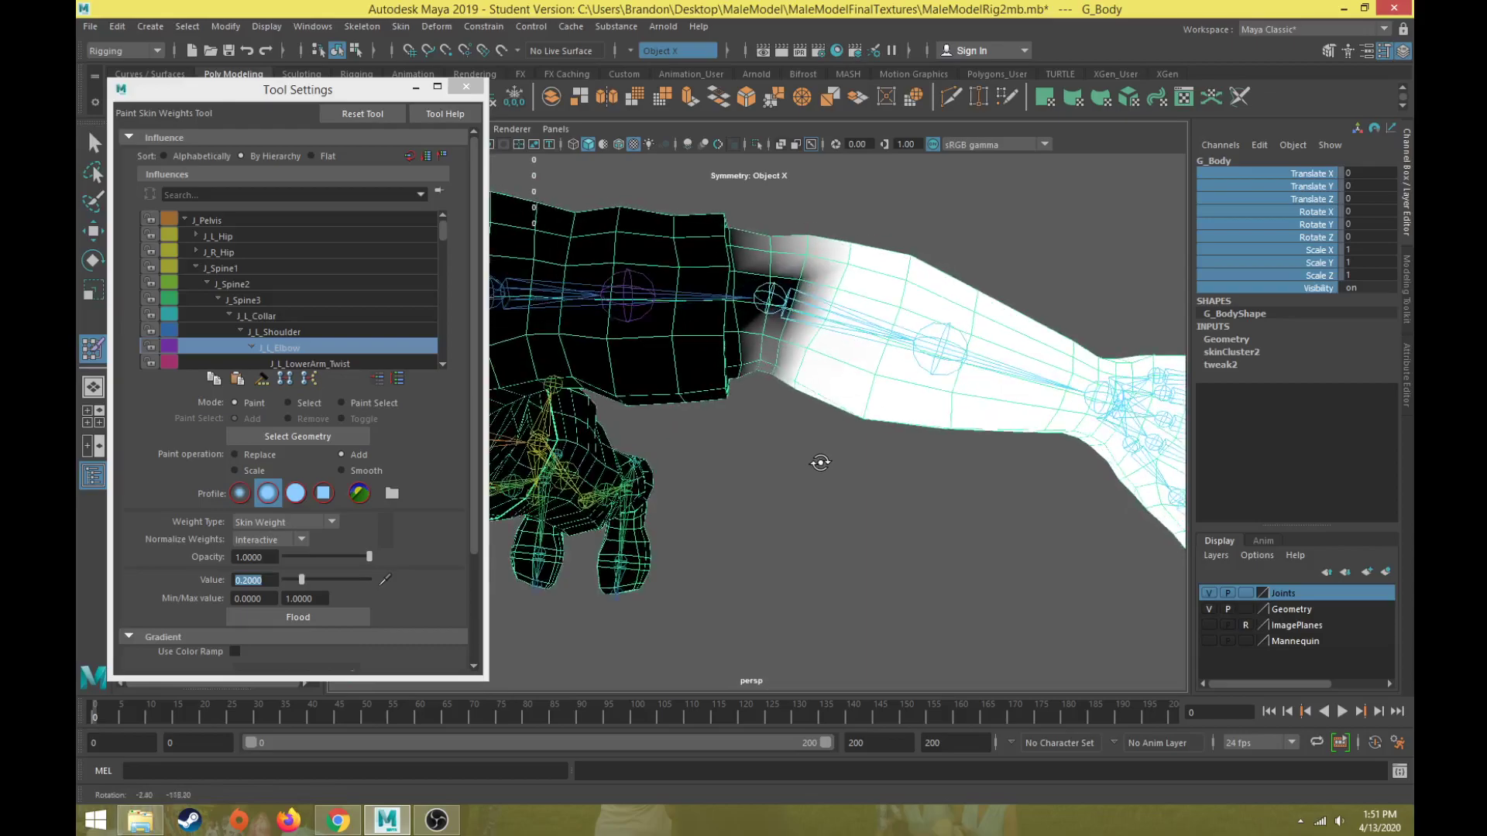
pyautogui.moveTo(771, 279)
pyautogui.mouseDown()
pyautogui.moveTo(763, 348)
pyautogui.moveTo(809, 286)
pyautogui.moveTo(793, 382)
pyautogui.moveTo(815, 269)
pyautogui.mouseUp()
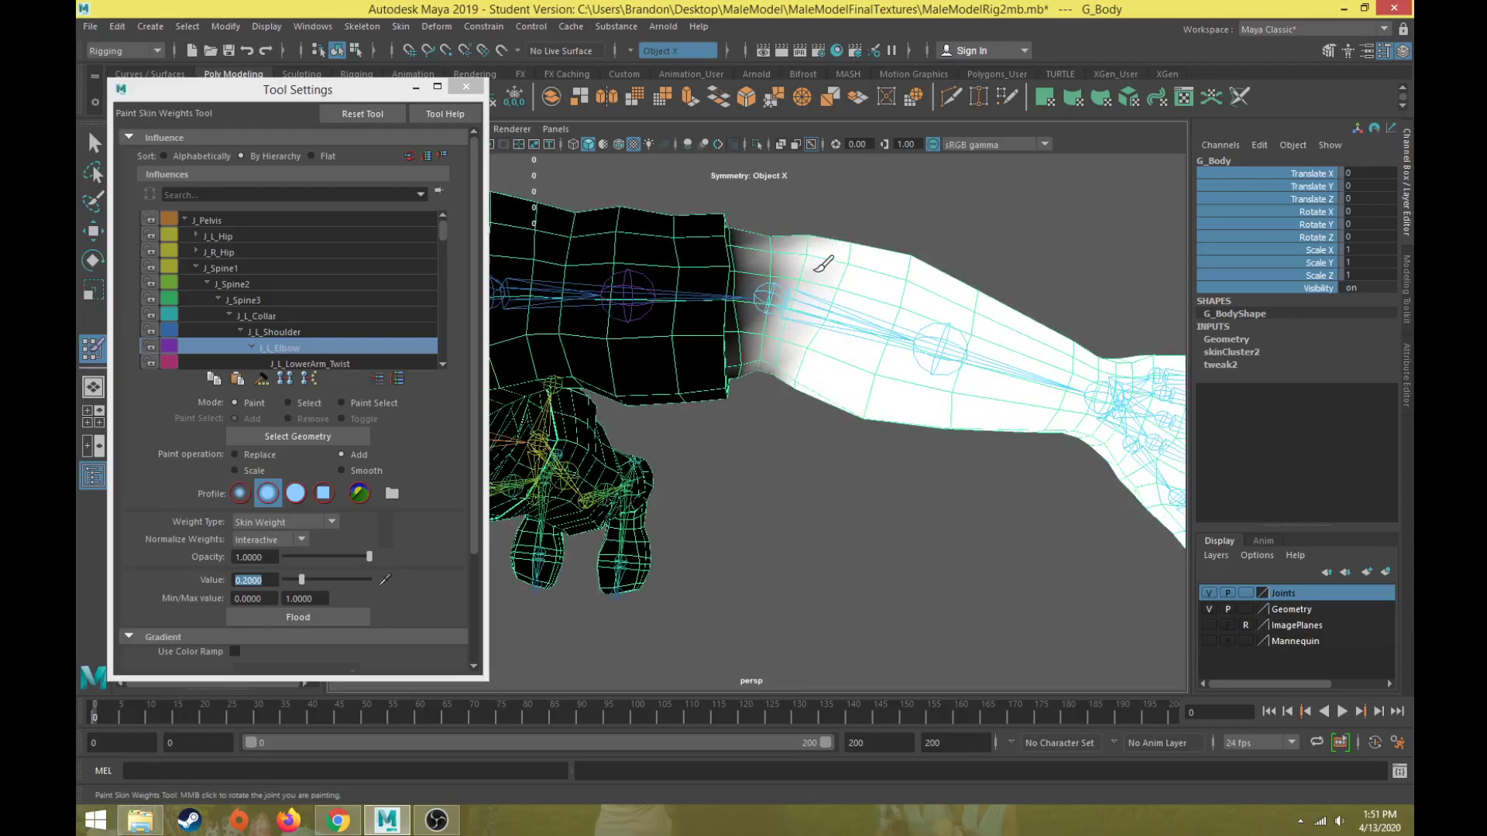
pyautogui.keyDown('alt'); pyautogui.moveTo(831, 481); pyautogui.dragTo(808, 482, button='right'); pyautogui.keyUp('alt')
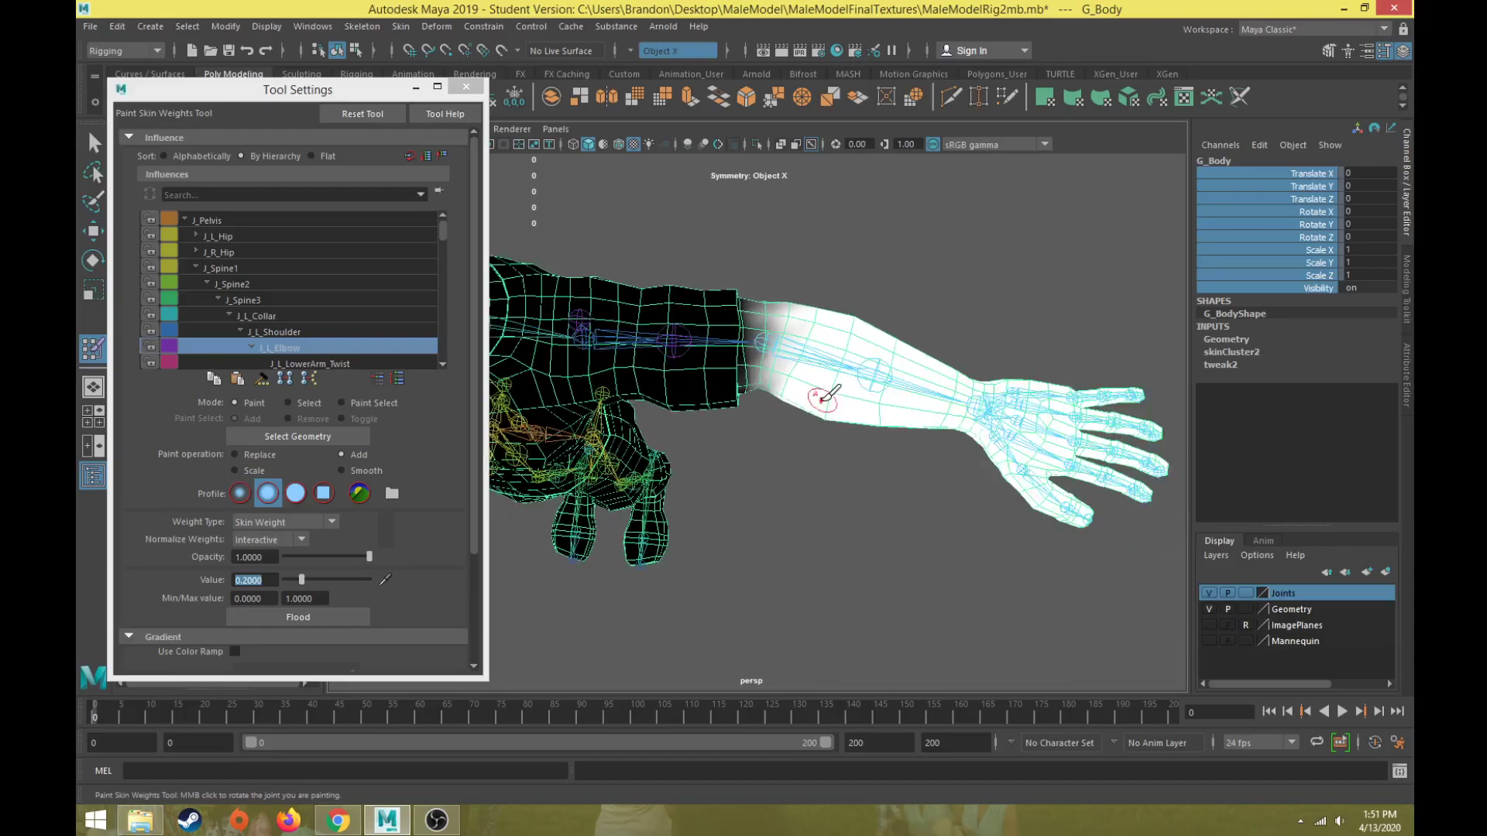
pyautogui.scroll(-3, 766, 456)
pyautogui.scroll(5, 762, 461)
pyautogui.middleClick(734, 569)
pyautogui.scroll(-1, 737, 551)
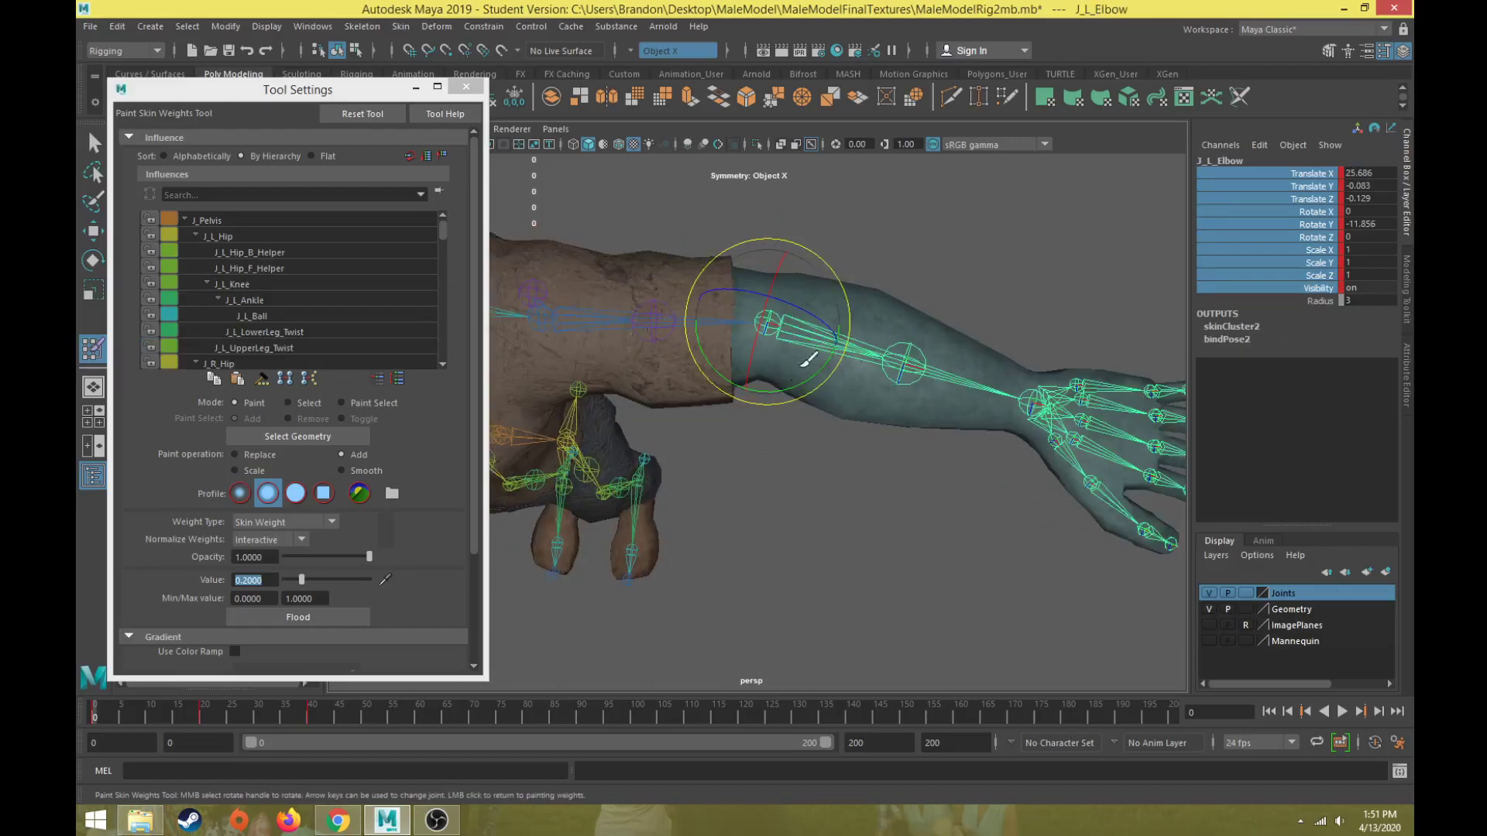
pyautogui.press('w')
pyautogui.click(93, 349)
# Paint additional soft J_L_Elbow weight at value 0.2 around the elbow and up to the sleeve edge.
pyautogui.moveTo(806, 484)
pyautogui.keyDown('alt'); pyautogui.mouseDown()
pyautogui.moveTo(797, 422)
pyautogui.moveTo(833, 267)
pyautogui.mouseUp(); pyautogui.keyUp('alt')
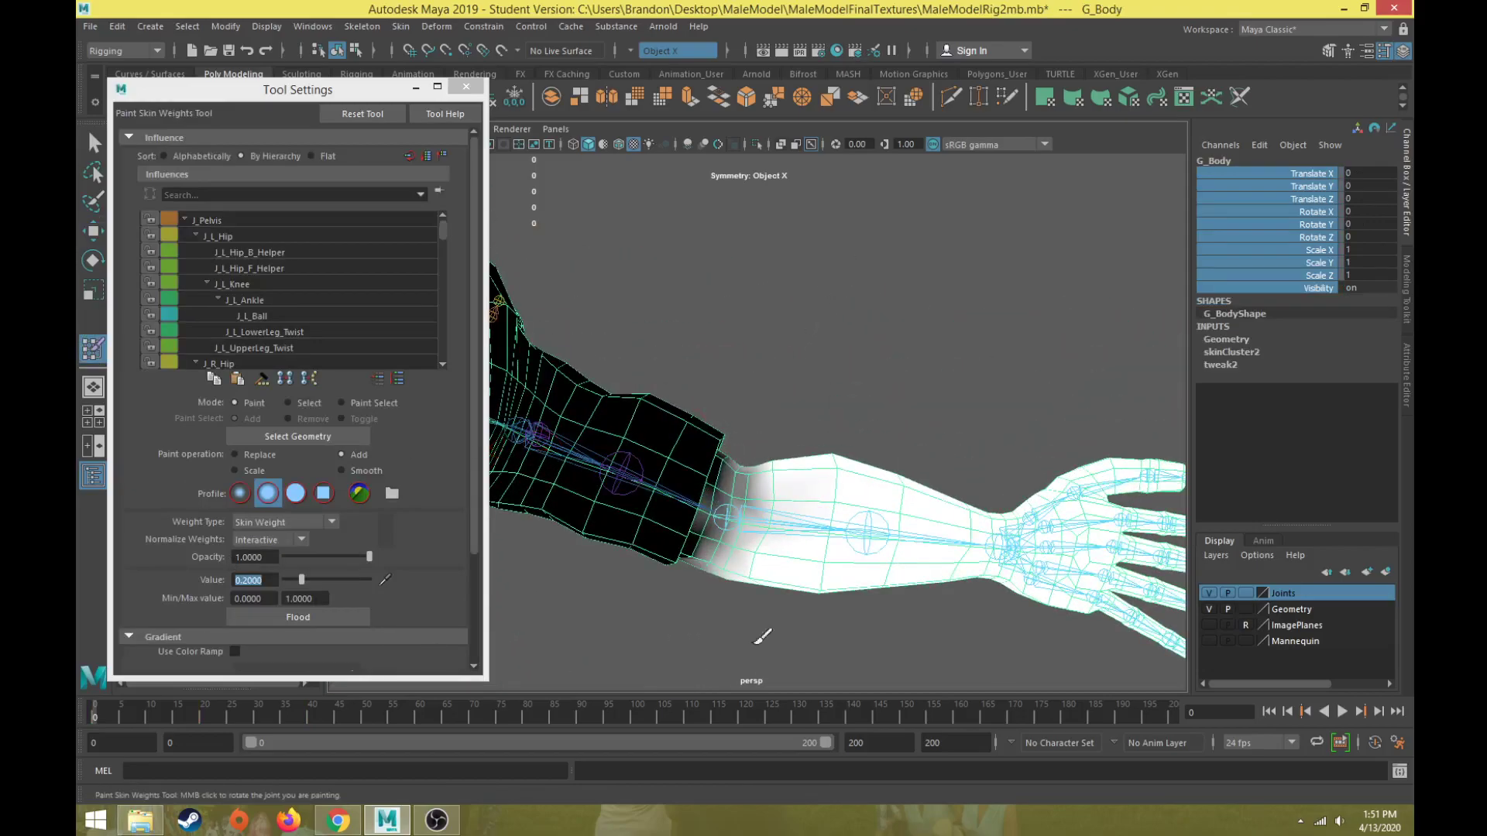
pyautogui.scroll(2, 752, 668)
pyautogui.moveTo(753, 494); pyautogui.dragTo(745, 525)
pyautogui.moveTo(738, 600)
pyautogui.keyDown('alt'); pyautogui.mouseDown()
pyautogui.moveTo(701, 604)
pyautogui.moveTo(727, 549)
pyautogui.mouseUp(); pyautogui.keyUp('alt')
pyautogui.moveTo(655, 495); pyautogui.dragTo(643, 521)
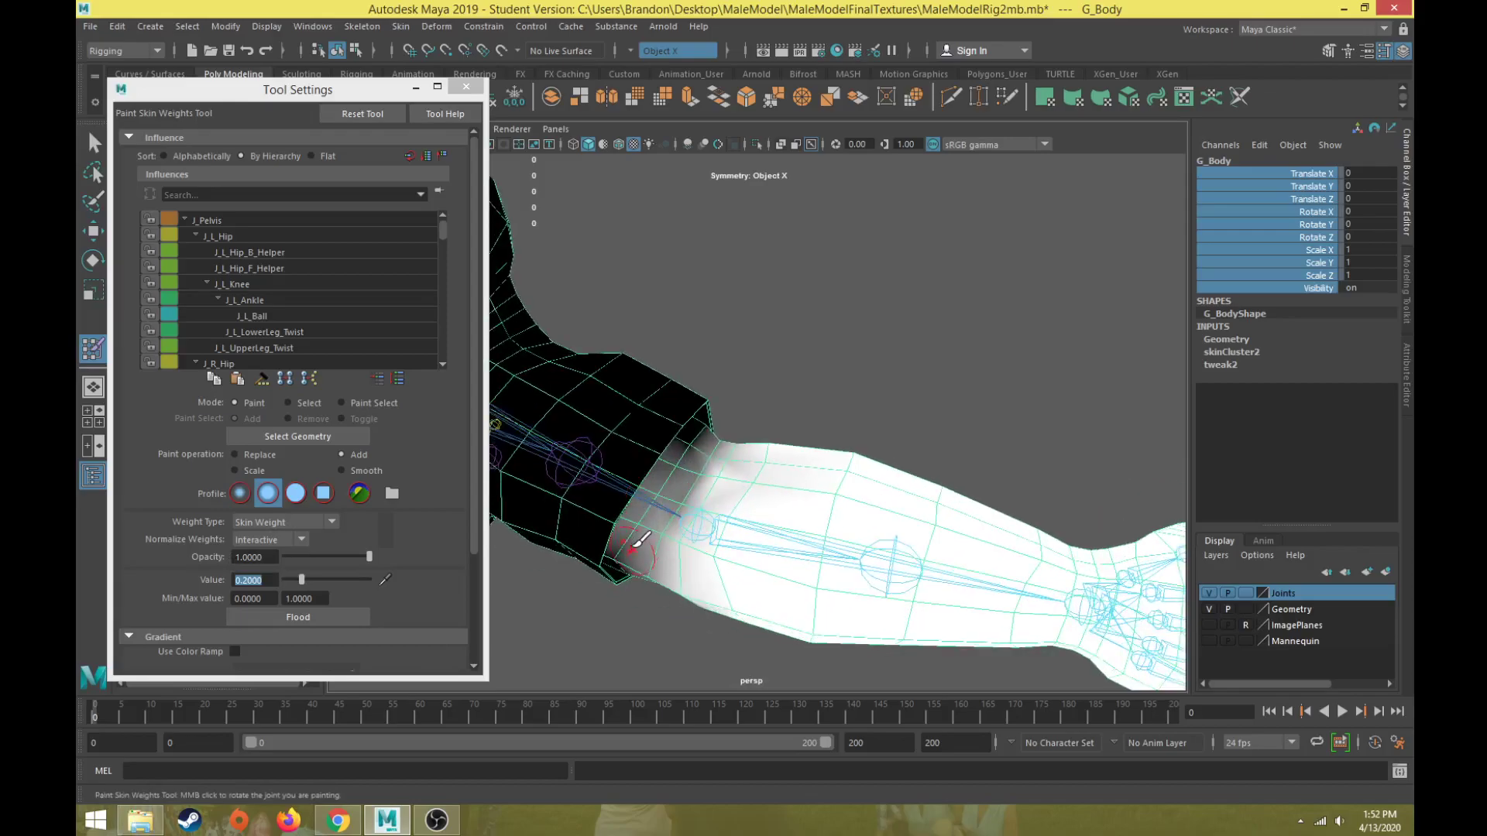
# Brush more J_L_Elbow weight into the inner and upper side of the arm beside the sleeve opening.
pyautogui.moveTo(697, 445)
pyautogui.keyDown('alt'); pyautogui.mouseDown()
pyautogui.moveTo(580, 481)
pyautogui.moveTo(807, 546)
pyautogui.moveTo(823, 617)
pyautogui.moveTo(787, 537)
pyautogui.mouseUp(); pyautogui.keyUp('alt')
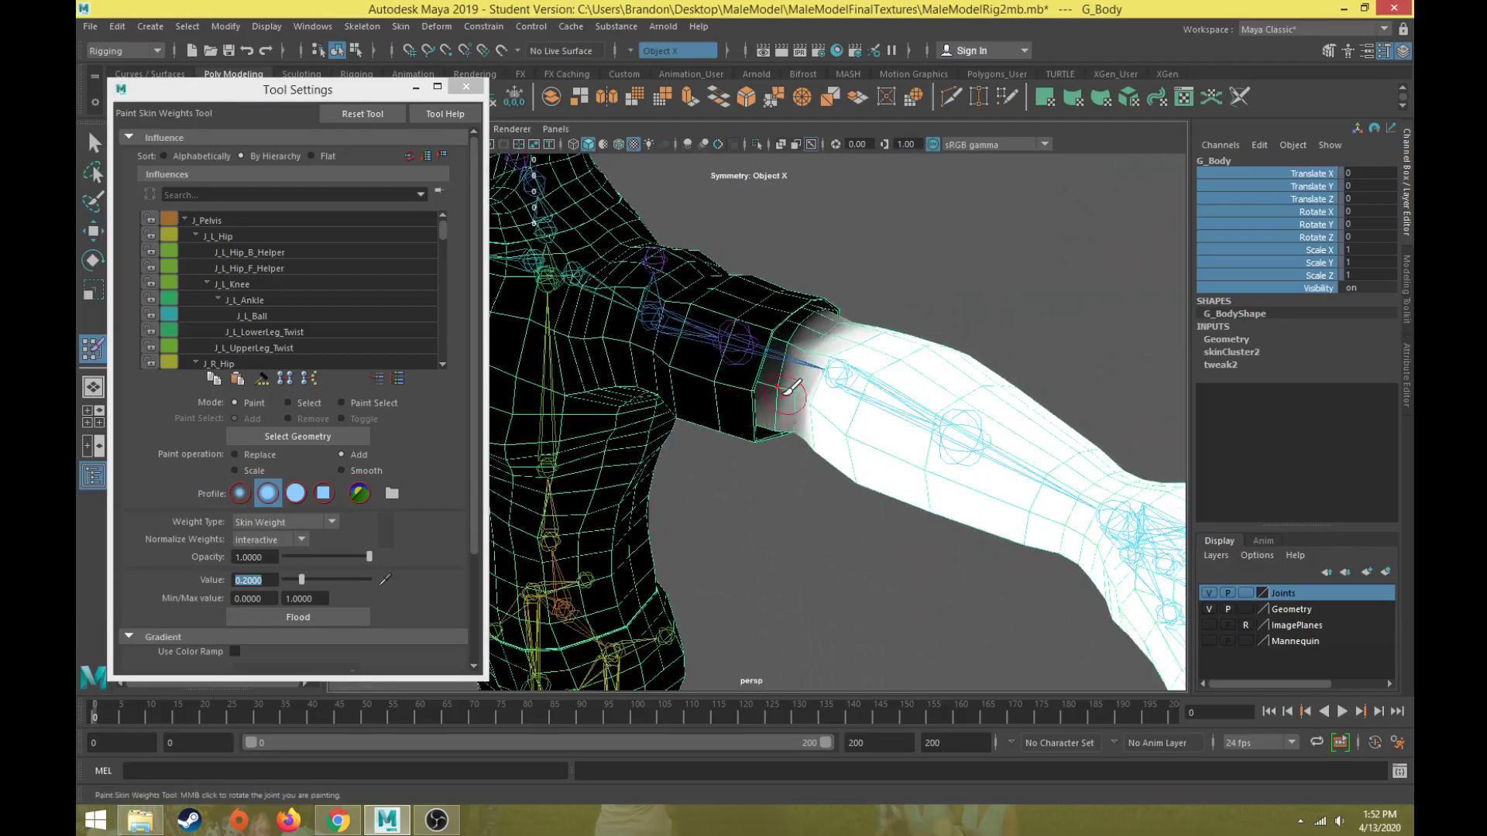
pyautogui.moveTo(787, 370)
pyautogui.mouseDown()
pyautogui.moveTo(813, 321)
pyautogui.moveTo(624, 372)
pyautogui.moveTo(830, 515)
pyautogui.moveTo(673, 454)
pyautogui.moveTo(751, 393)
pyautogui.mouseUp()
pyautogui.moveTo(789, 309)
pyautogui.mouseDown()
pyautogui.moveTo(801, 368)
pyautogui.moveTo(766, 273)
pyautogui.moveTo(732, 287)
pyautogui.moveTo(839, 498)
pyautogui.moveTo(1027, 495)
pyautogui.mouseUp()
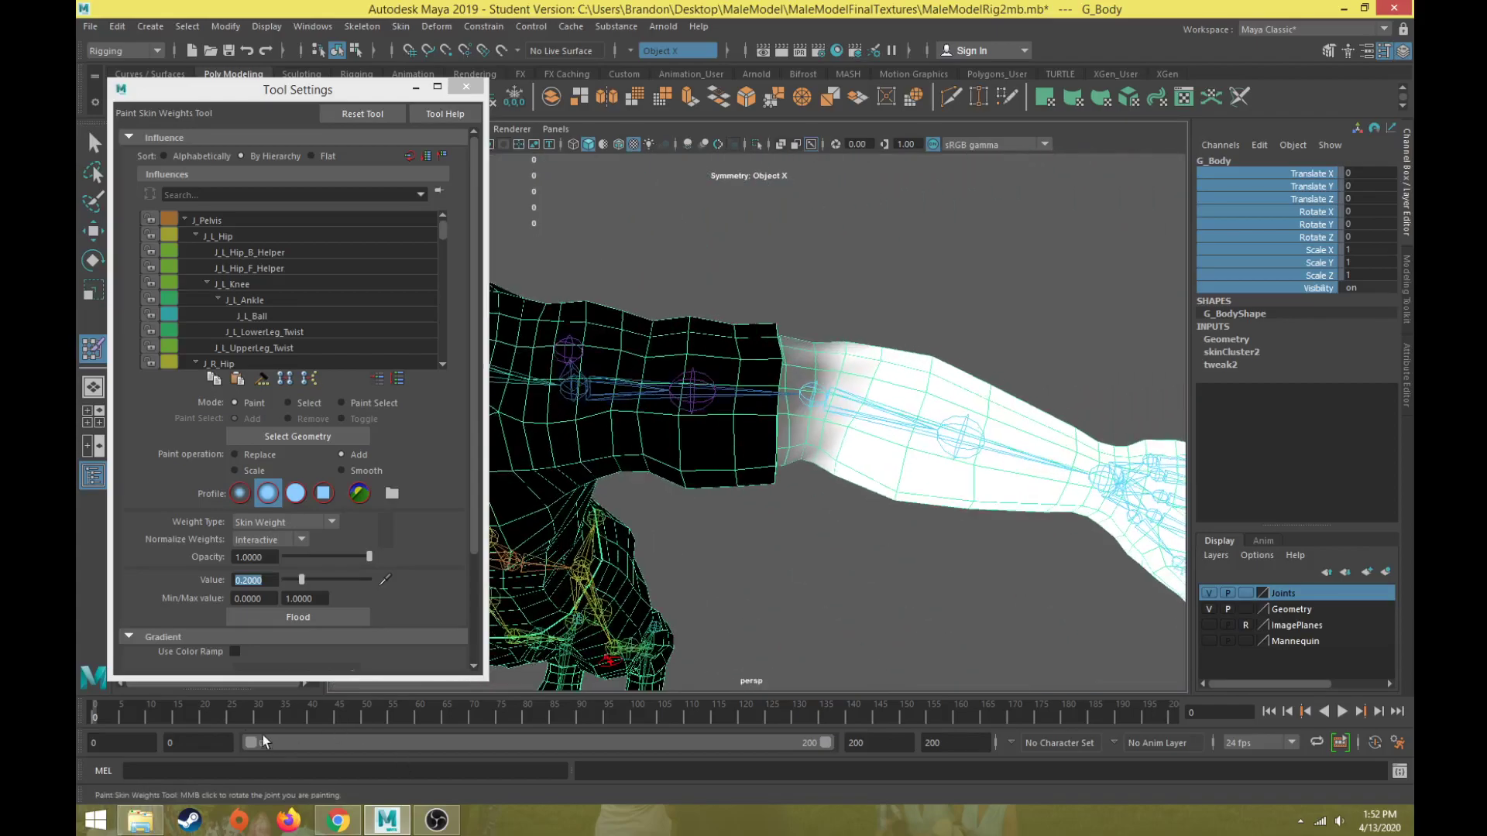
# Play the elbow test animation and examine the bent elbow's deformation up close at frame 20.
pyautogui.hotkey('alt', 'v')
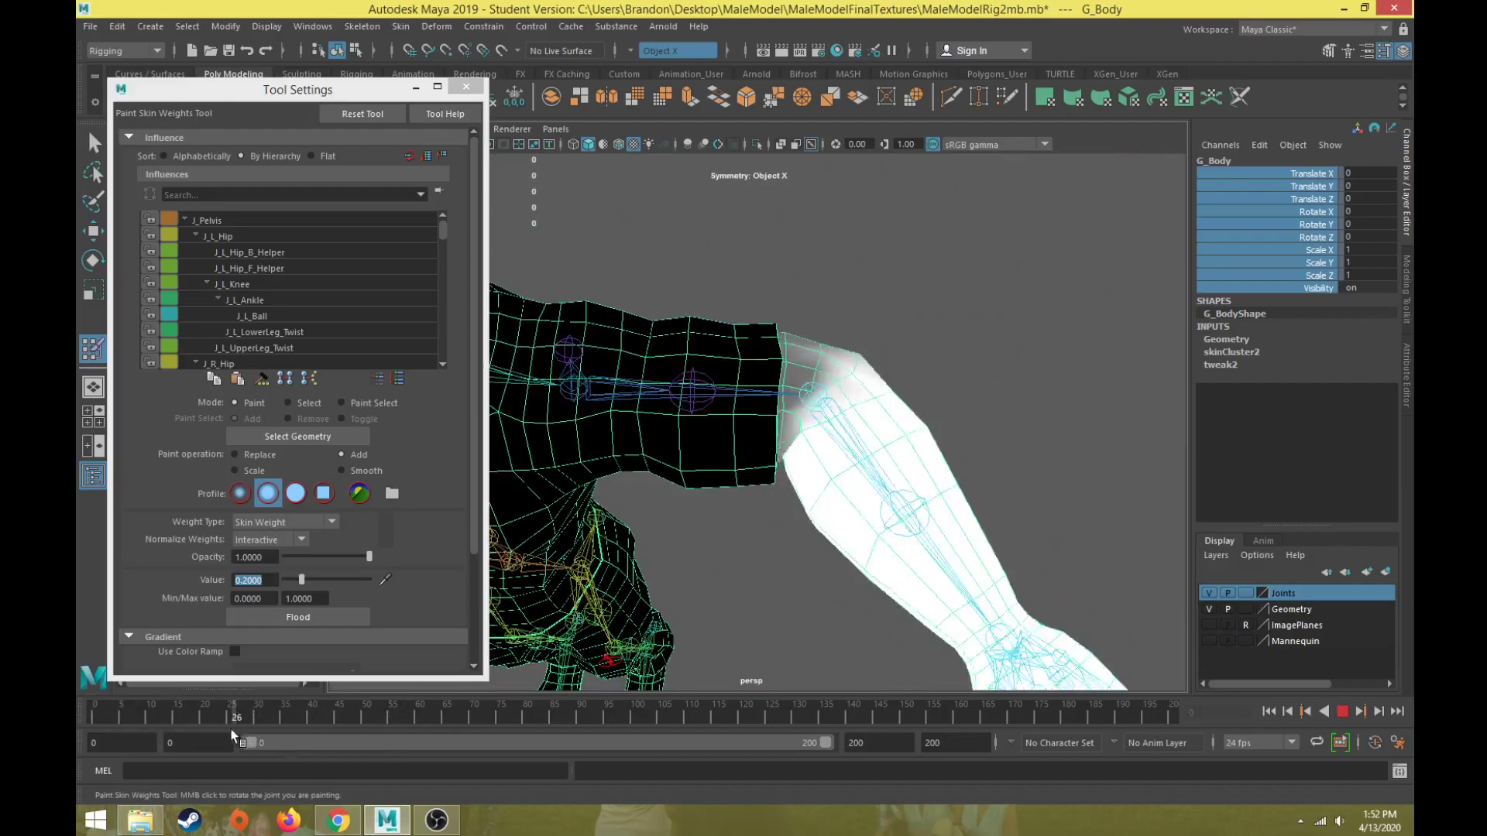
pyautogui.hotkey('alt', 'v')
pyautogui.moveTo(767, 569)
pyautogui.keyDown('alt'); pyautogui.mouseDown()
pyautogui.moveTo(422, 505)
pyautogui.moveTo(708, 368)
pyautogui.mouseUp(); pyautogui.keyUp('alt')
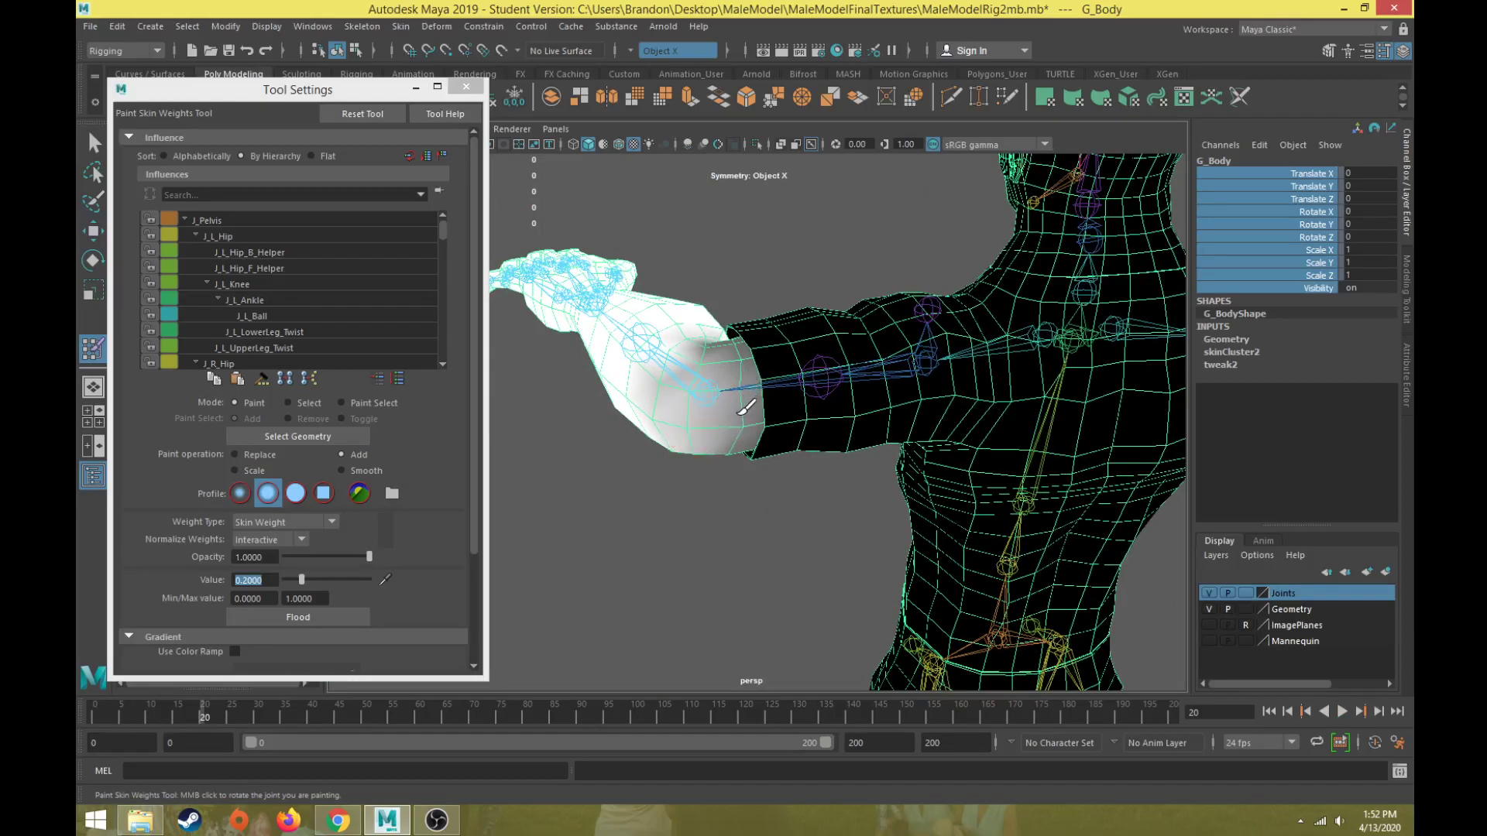
pyautogui.moveTo(717, 418)
pyautogui.keyDown('alt'); pyautogui.mouseDown()
pyautogui.moveTo(702, 458)
pyautogui.moveTo(700, 436)
pyautogui.mouseUp(); pyautogui.keyUp('alt')
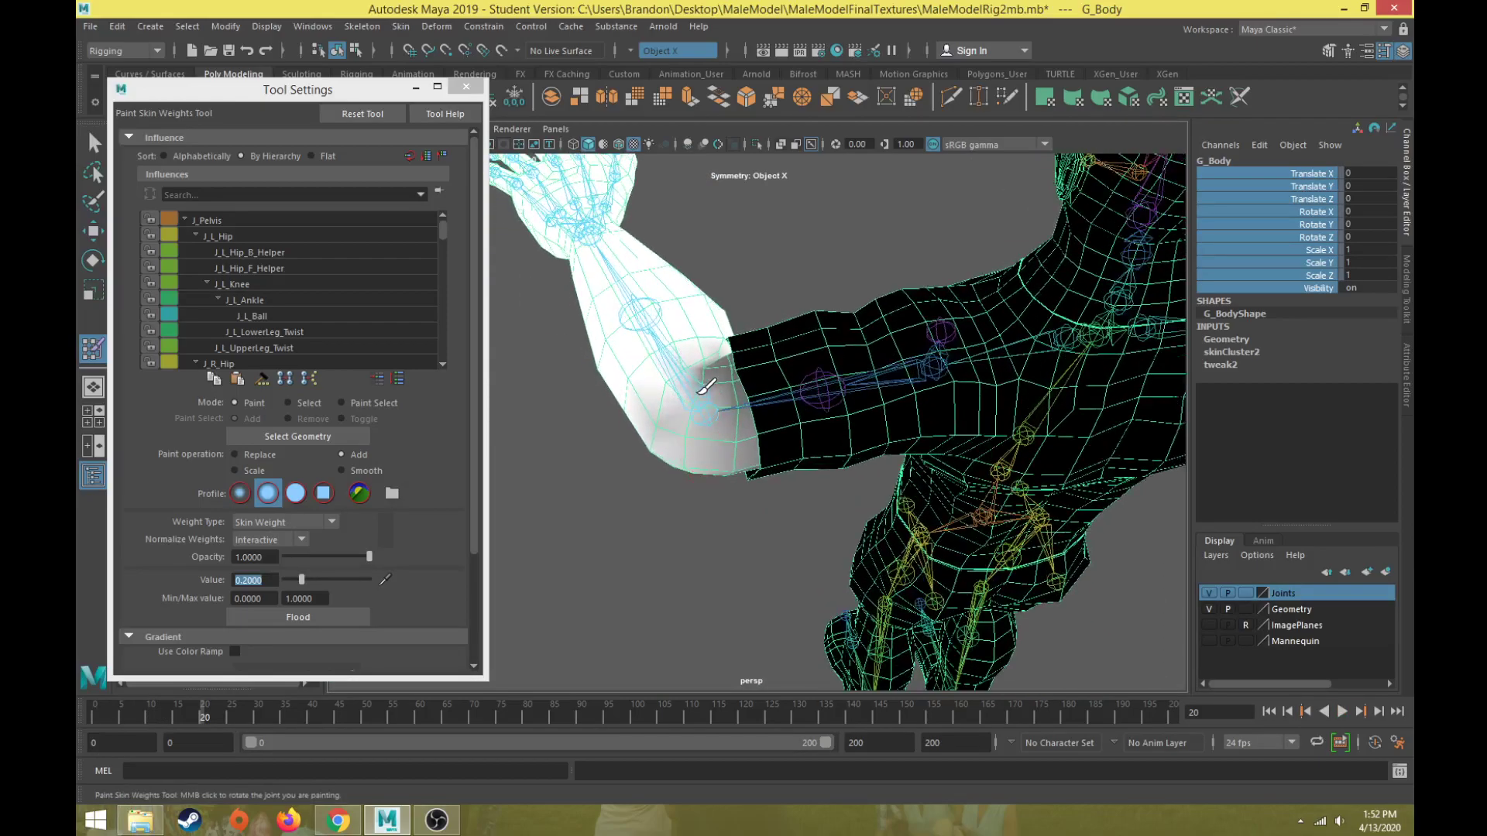
pyautogui.moveTo(692, 378)
pyautogui.keyDown('alt'); pyautogui.mouseDown()
pyautogui.moveTo(677, 356)
pyautogui.moveTo(703, 382)
pyautogui.moveTo(697, 402)
pyautogui.mouseUp(); pyautogui.keyUp('alt')
pyautogui.scroll(5, 694, 411)
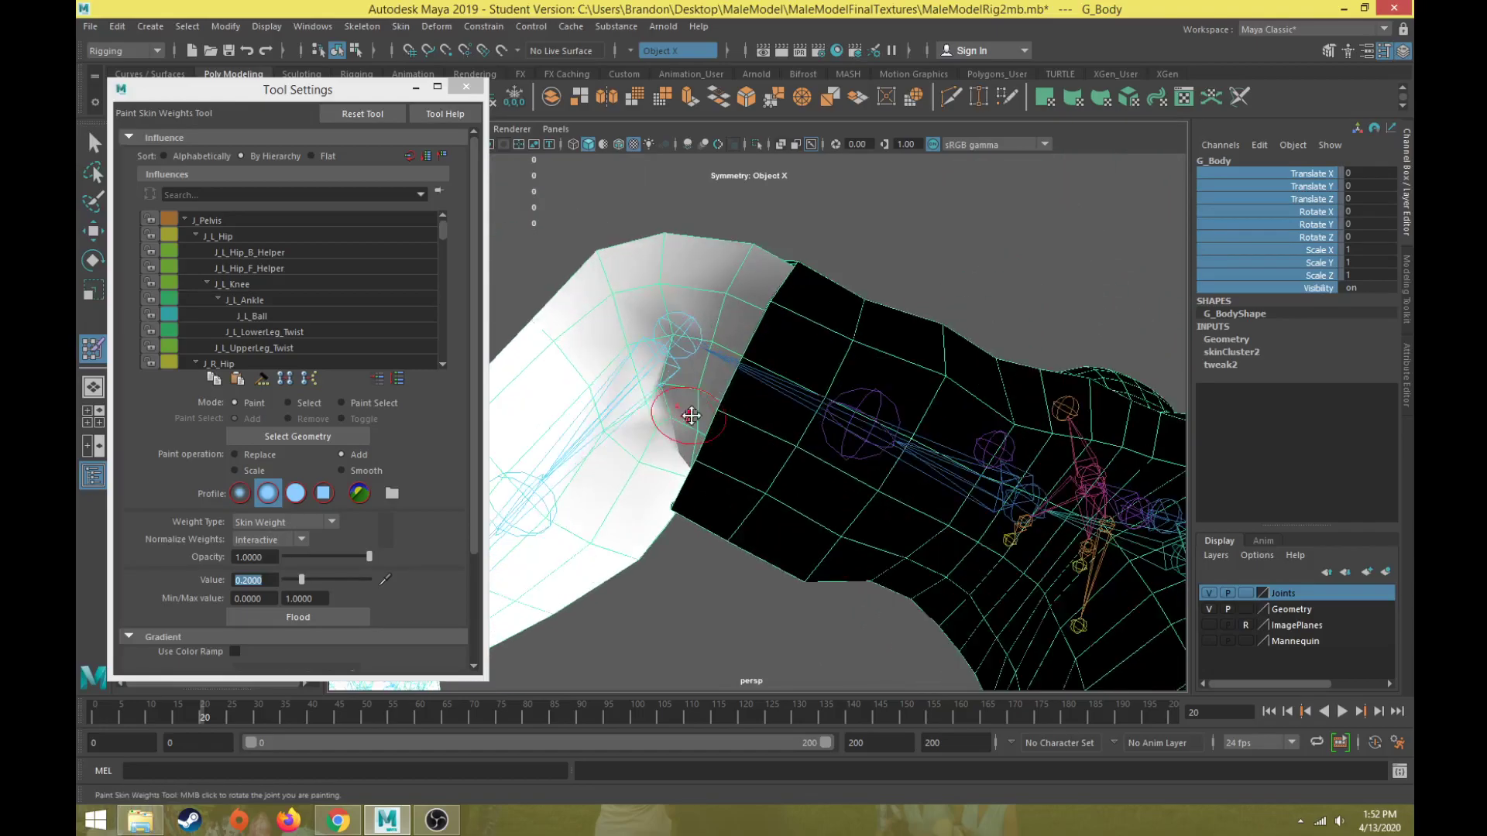
pyautogui.keyDown('alt'); pyautogui.moveTo(694, 411); pyautogui.dragTo(819, 418, button='middle'); pyautogui.keyUp('alt')
# Scrub the elbow bend between frames 7 and 20 and examine the elbow and sleeve edge from several sides.
pyautogui.moveTo(220, 722); pyautogui.dragTo(132, 717)
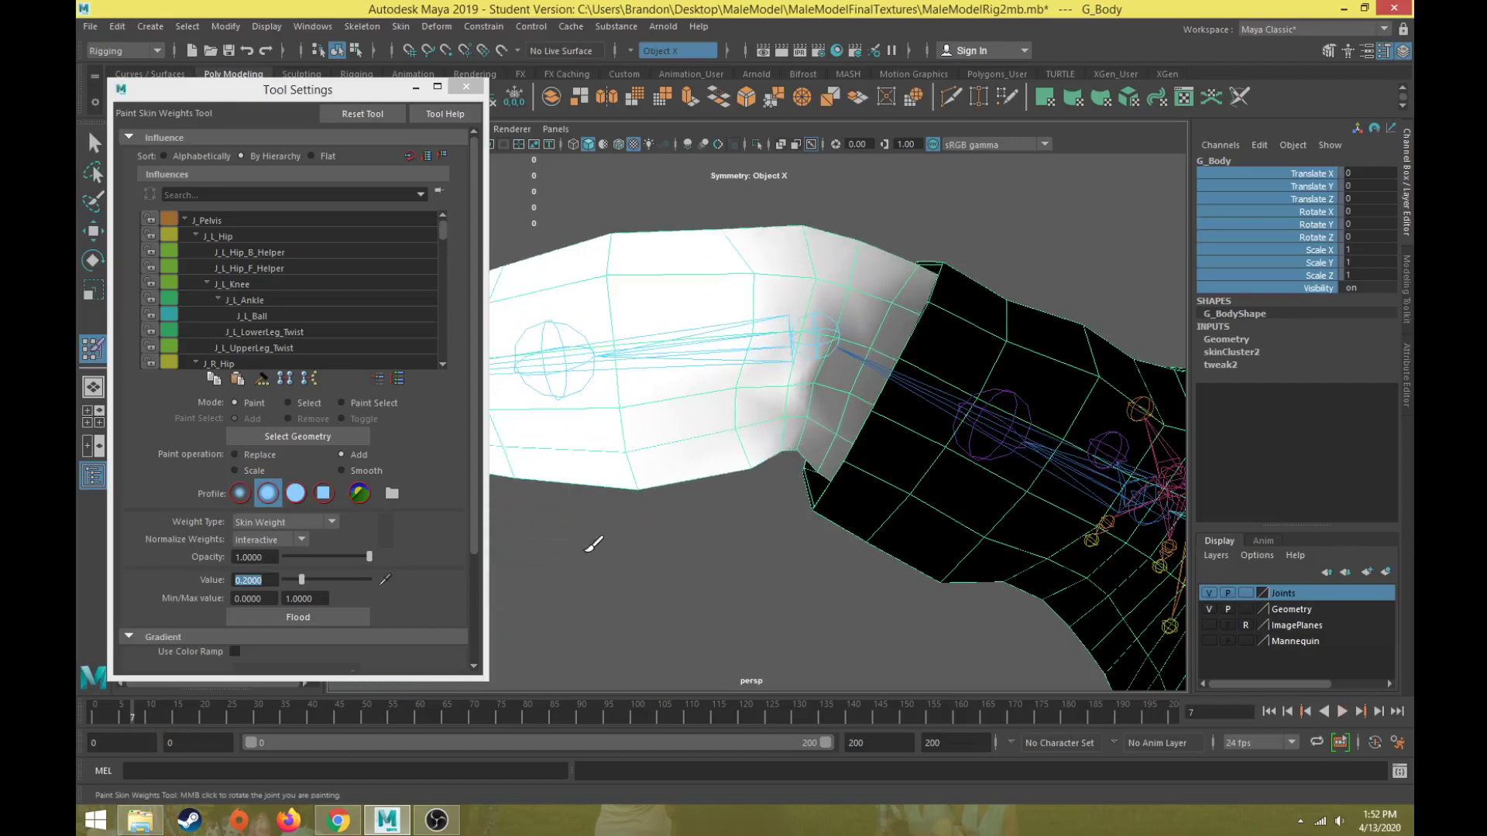
pyautogui.moveTo(768, 574)
pyautogui.keyDown('alt'); pyautogui.mouseDown()
pyautogui.moveTo(728, 421)
pyautogui.moveTo(795, 410)
pyautogui.mouseUp(); pyautogui.keyUp('alt')
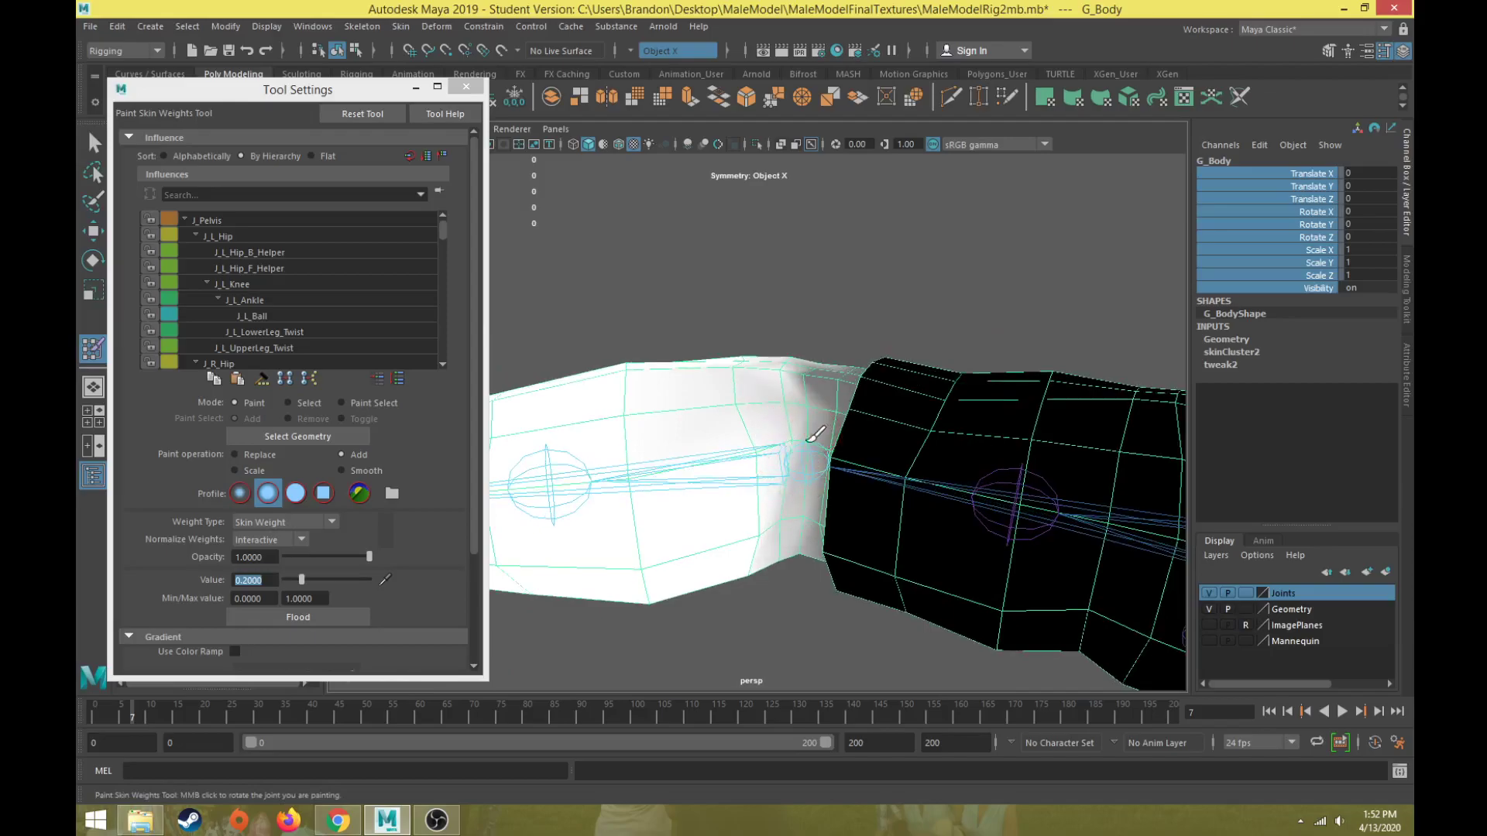
pyautogui.moveTo(115, 713); pyautogui.dragTo(172, 720)
pyautogui.scroll(-2, 335, 653)
pyautogui.keyDown('alt'); pyautogui.moveTo(671, 484); pyautogui.dragTo(839, 604); pyautogui.keyUp('alt')
pyautogui.scroll(-10, 840, 607)
pyautogui.keyDown('alt'); pyautogui.moveTo(853, 489); pyautogui.dragTo(575, 541); pyautogui.keyUp('alt')
pyautogui.keyDown('alt'); pyautogui.moveTo(575, 541); pyautogui.dragTo(737, 481, button='right'); pyautogui.keyUp('alt')
pyautogui.keyDown('alt'); pyautogui.moveTo(736, 481); pyautogui.dragTo(697, 532); pyautogui.keyUp('alt')
pyautogui.moveTo(167, 719); pyautogui.dragTo(204, 720)
pyautogui.moveTo(681, 476)
pyautogui.keyDown('alt'); pyautogui.mouseDown()
pyautogui.moveTo(466, 426)
pyautogui.moveTo(743, 522)
pyautogui.moveTo(761, 496)
pyautogui.mouseUp(); pyautogui.keyUp('alt')
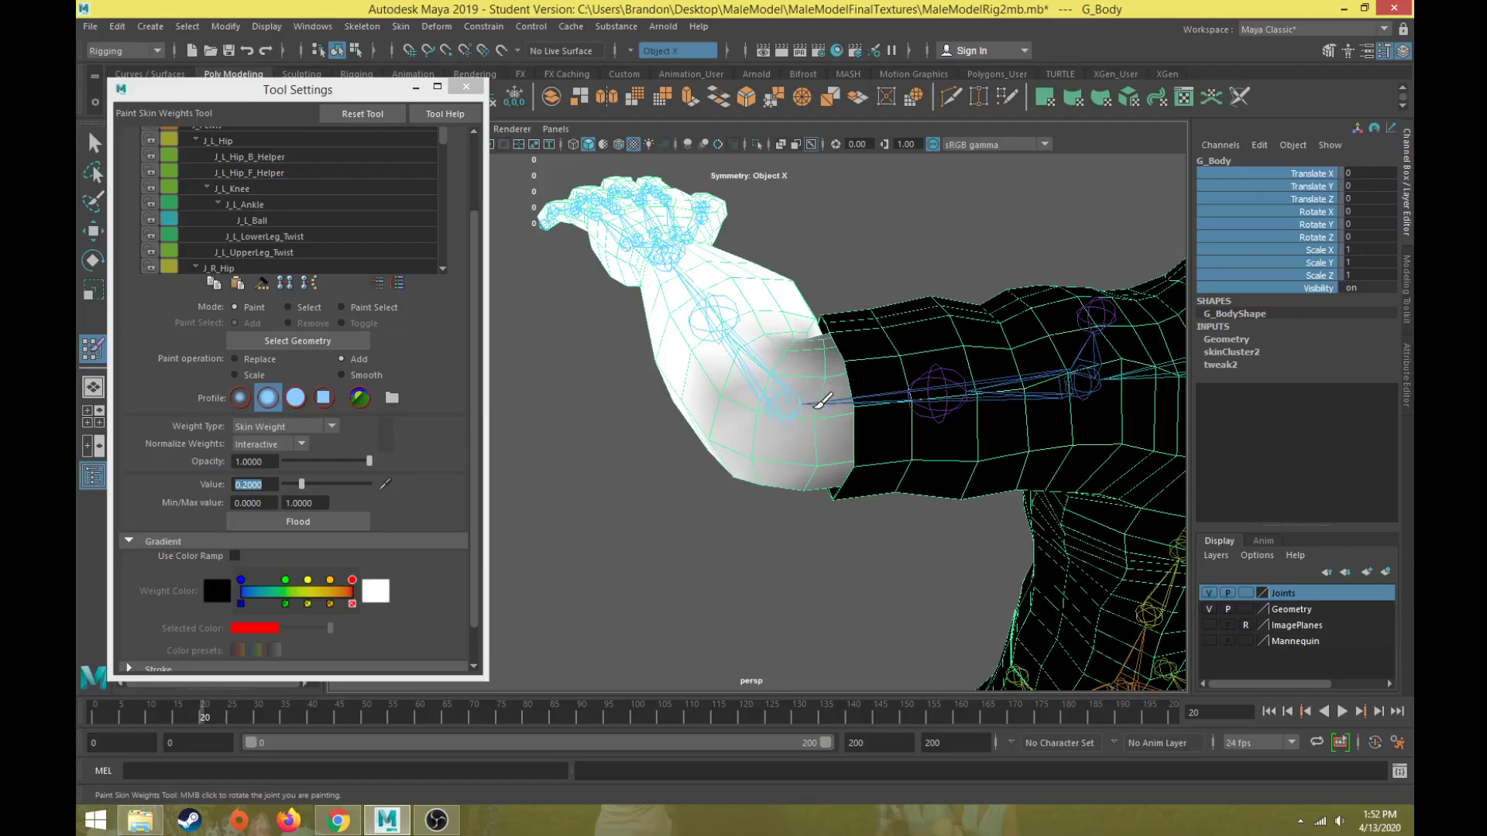
pyautogui.keyDown('alt'); pyautogui.moveTo(803, 467); pyautogui.dragTo(762, 549); pyautogui.keyUp('alt')
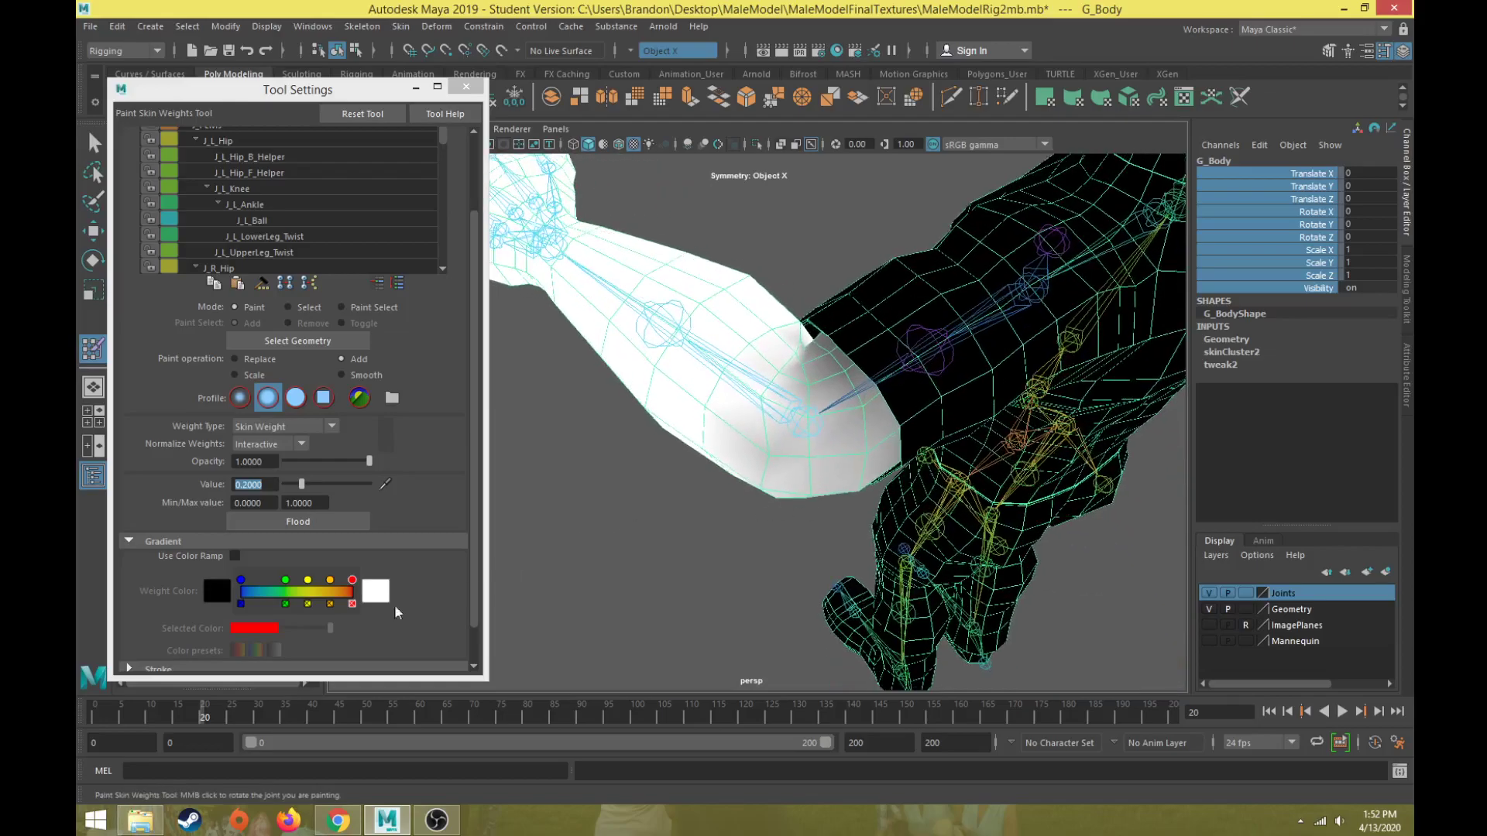
# Collapse the hip influences, choose J_L_Shoulder and paint its weight around the elbow at value 0.2 on frame 2.
pyautogui.moveTo(191, 712); pyautogui.dragTo(108, 708)
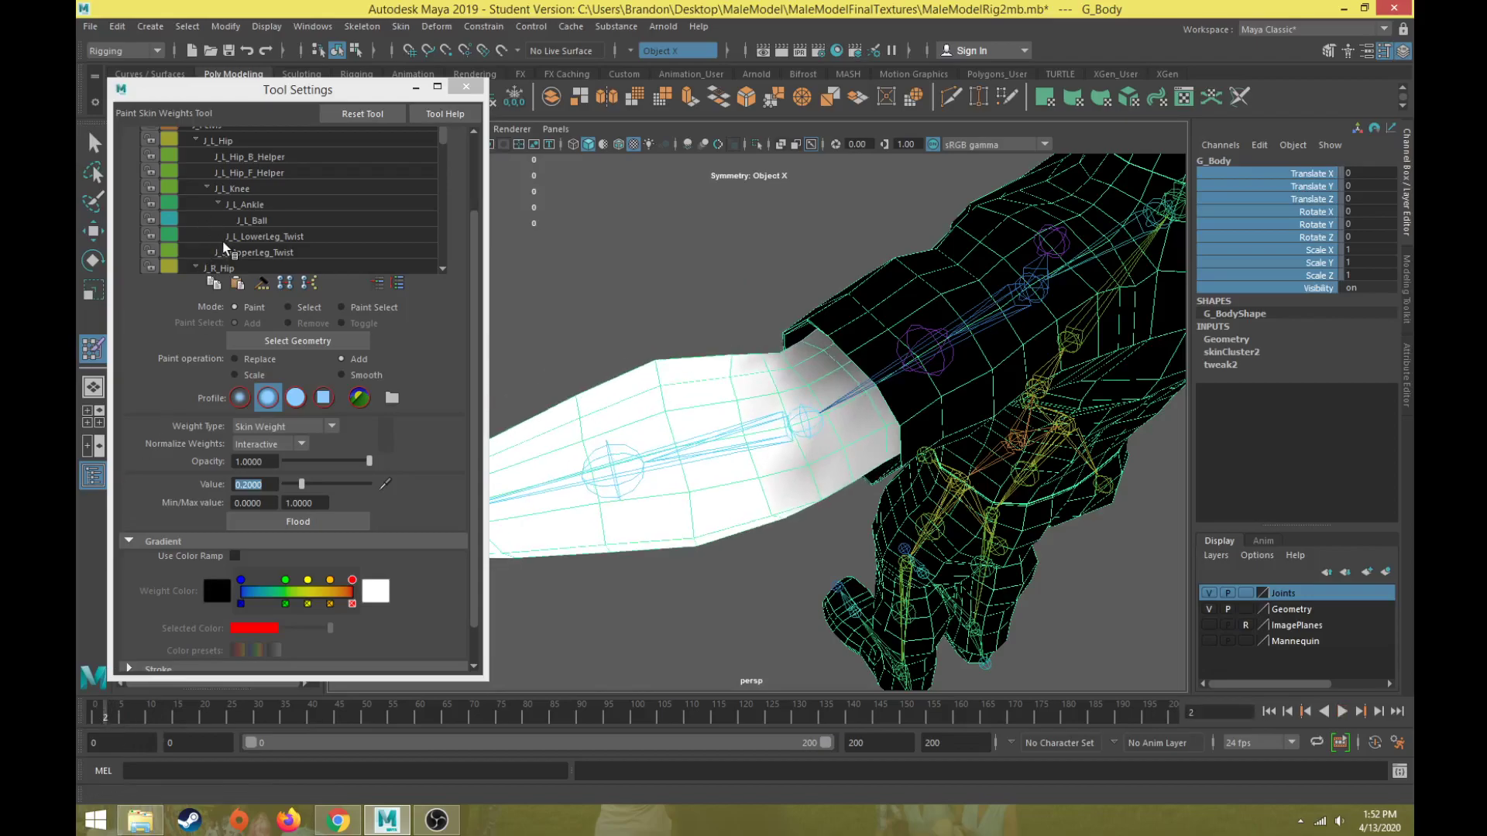
pyautogui.click(195, 141)
pyautogui.click(195, 156)
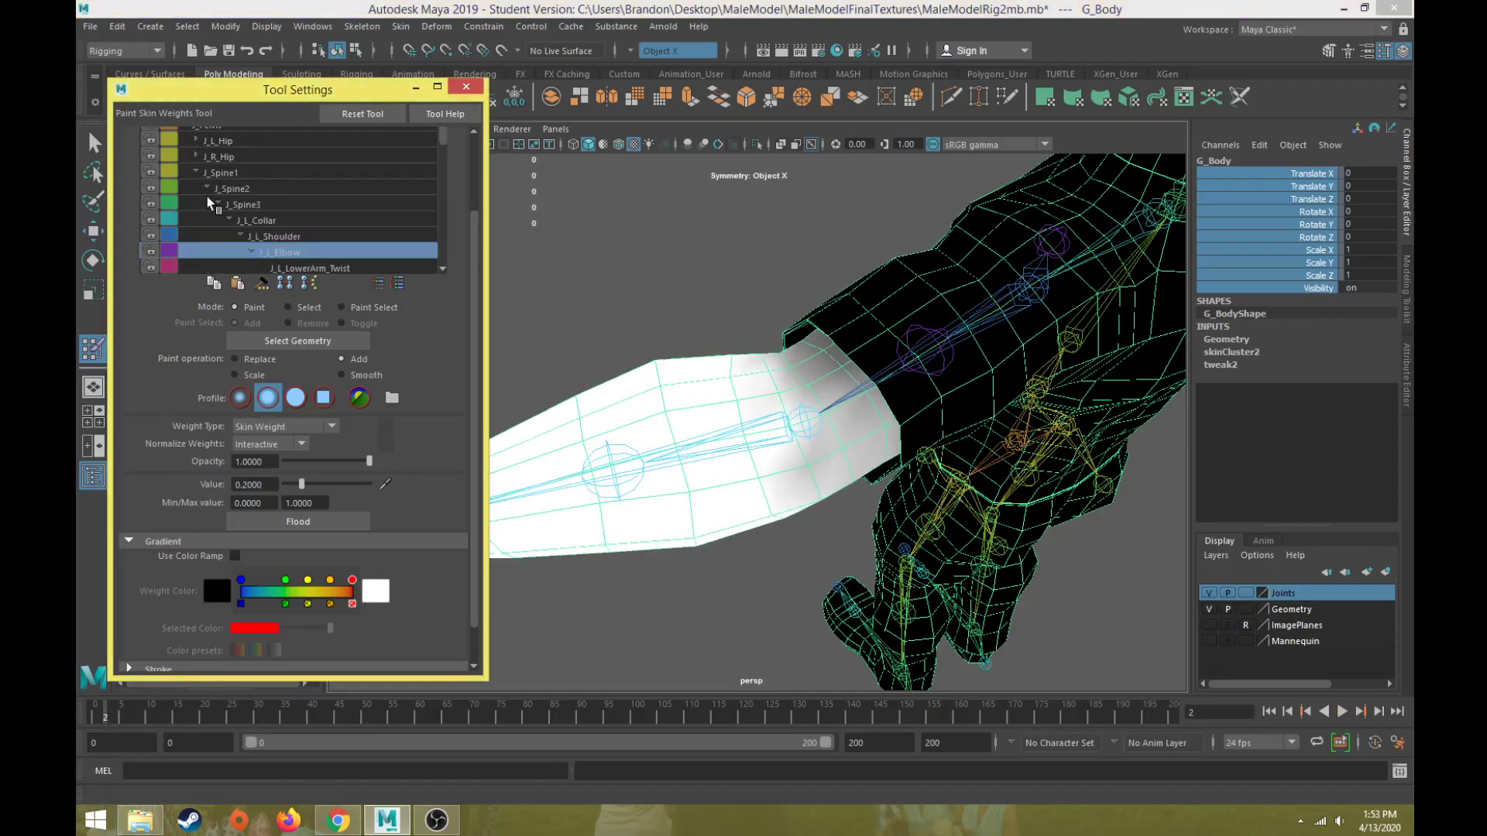
pyautogui.click(279, 236)
pyautogui.keyDown('alt'); pyautogui.moveTo(805, 456); pyautogui.dragTo(825, 458); pyautogui.keyUp('alt')
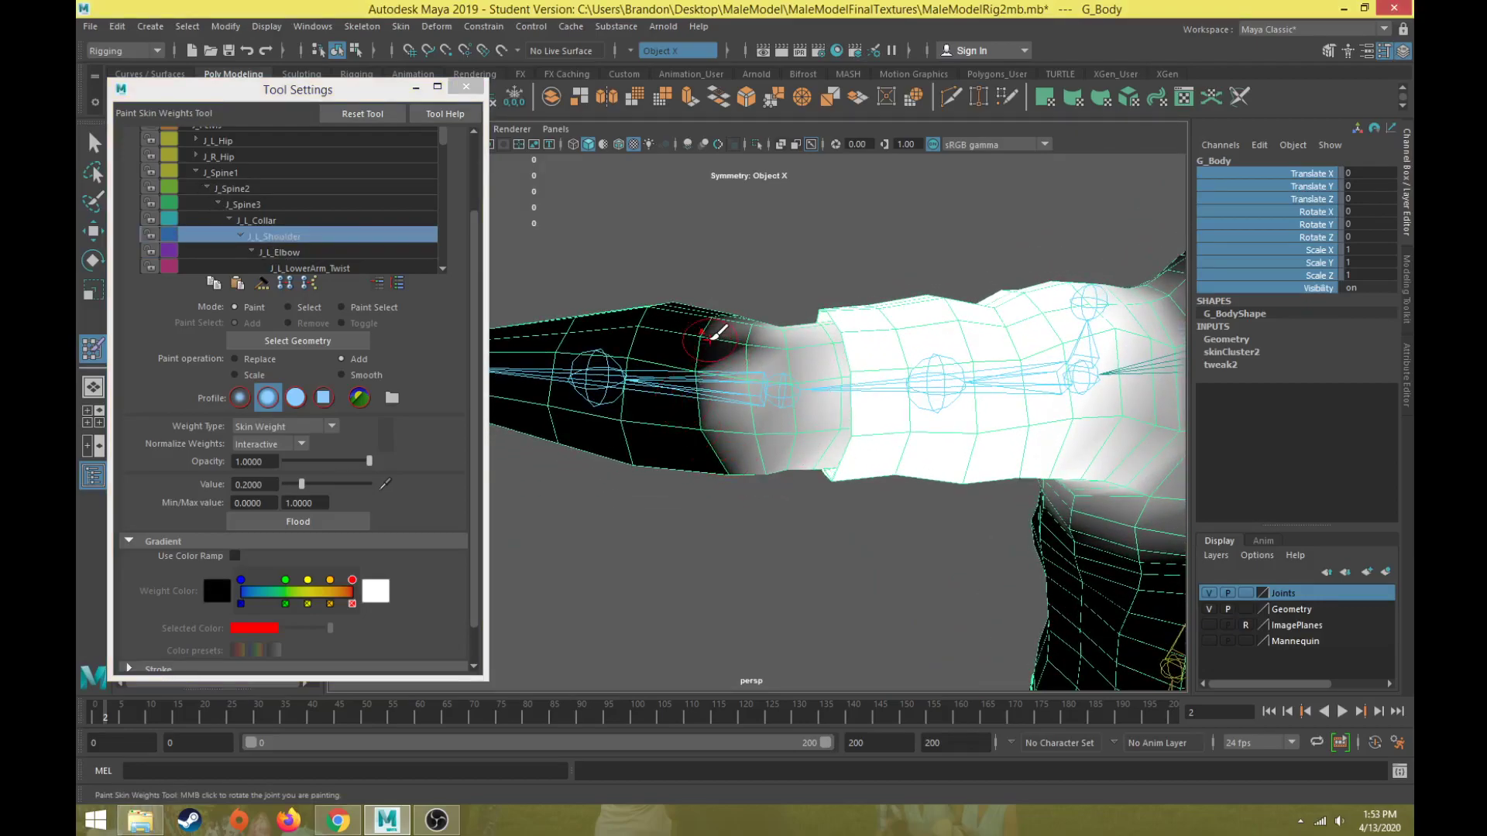
pyautogui.moveTo(751, 334); pyautogui.dragTo(736, 487)
# Return to frame 0, select the J_L_Elbow joint and break the connections on its keyed channels.
pyautogui.moveTo(118, 720)
pyautogui.mouseDown()
pyautogui.moveTo(209, 723)
pyautogui.moveTo(91, 718)
pyautogui.mouseUp()
pyautogui.press('w')
pyautogui.moveTo(972, 358)
pyautogui.keyDown('alt'); pyautogui.mouseDown()
pyautogui.moveTo(201, 188)
pyautogui.moveTo(542, 254)
pyautogui.moveTo(769, 468)
pyautogui.mouseUp(); pyautogui.keyUp('alt')
pyautogui.keyDown('alt'); pyautogui.moveTo(768, 468); pyautogui.dragTo(590, 445, button='middle'); pyautogui.keyUp('alt')
pyautogui.scroll(4, 591, 444)
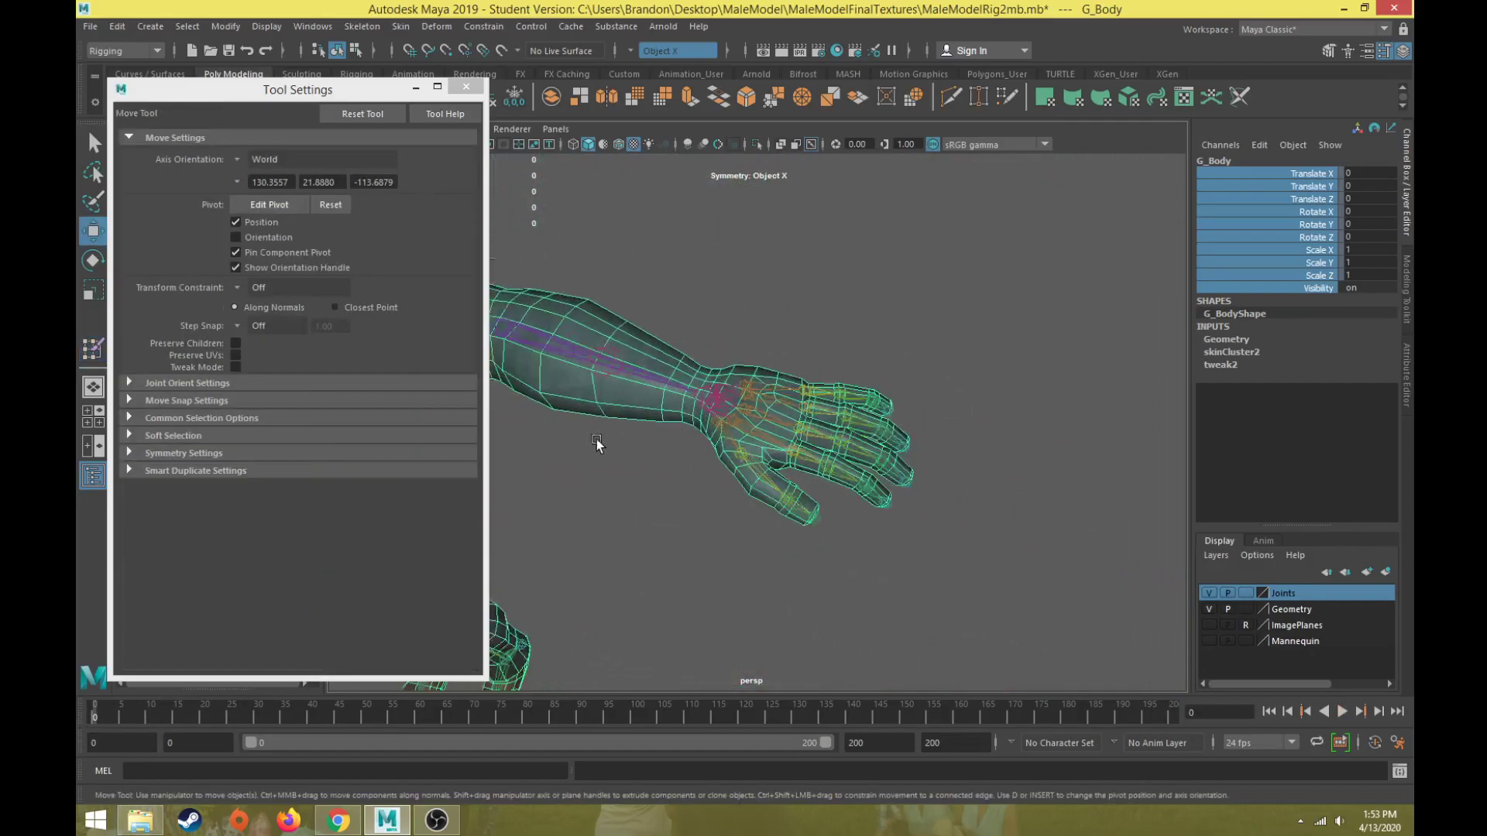
pyautogui.click(607, 356)
pyautogui.keyDown('alt'); pyautogui.moveTo(607, 386); pyautogui.dragTo(720, 386, button='middle'); pyautogui.keyUp('alt')
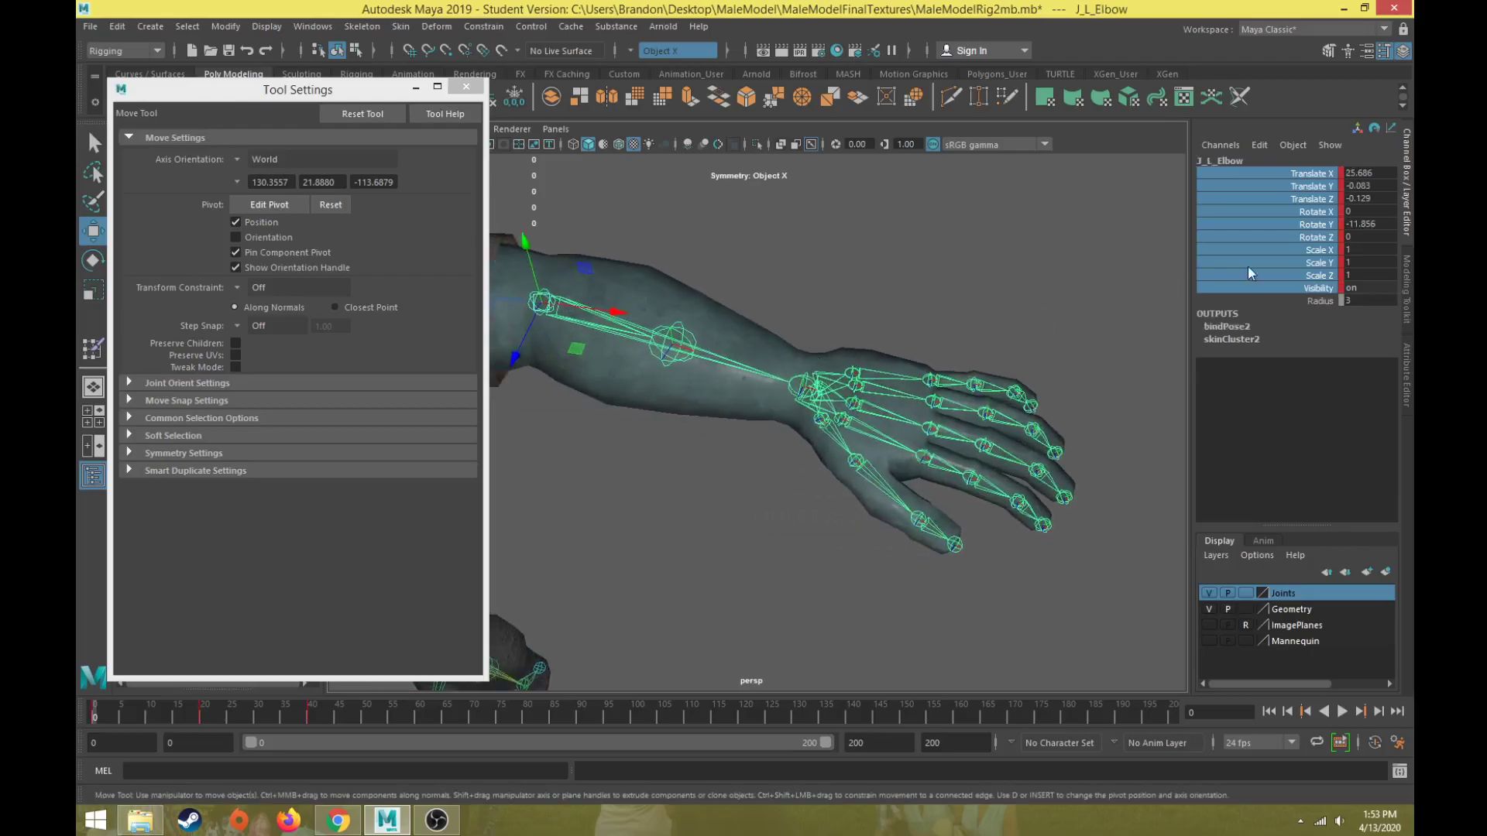
pyautogui.rightClick(1315, 206)
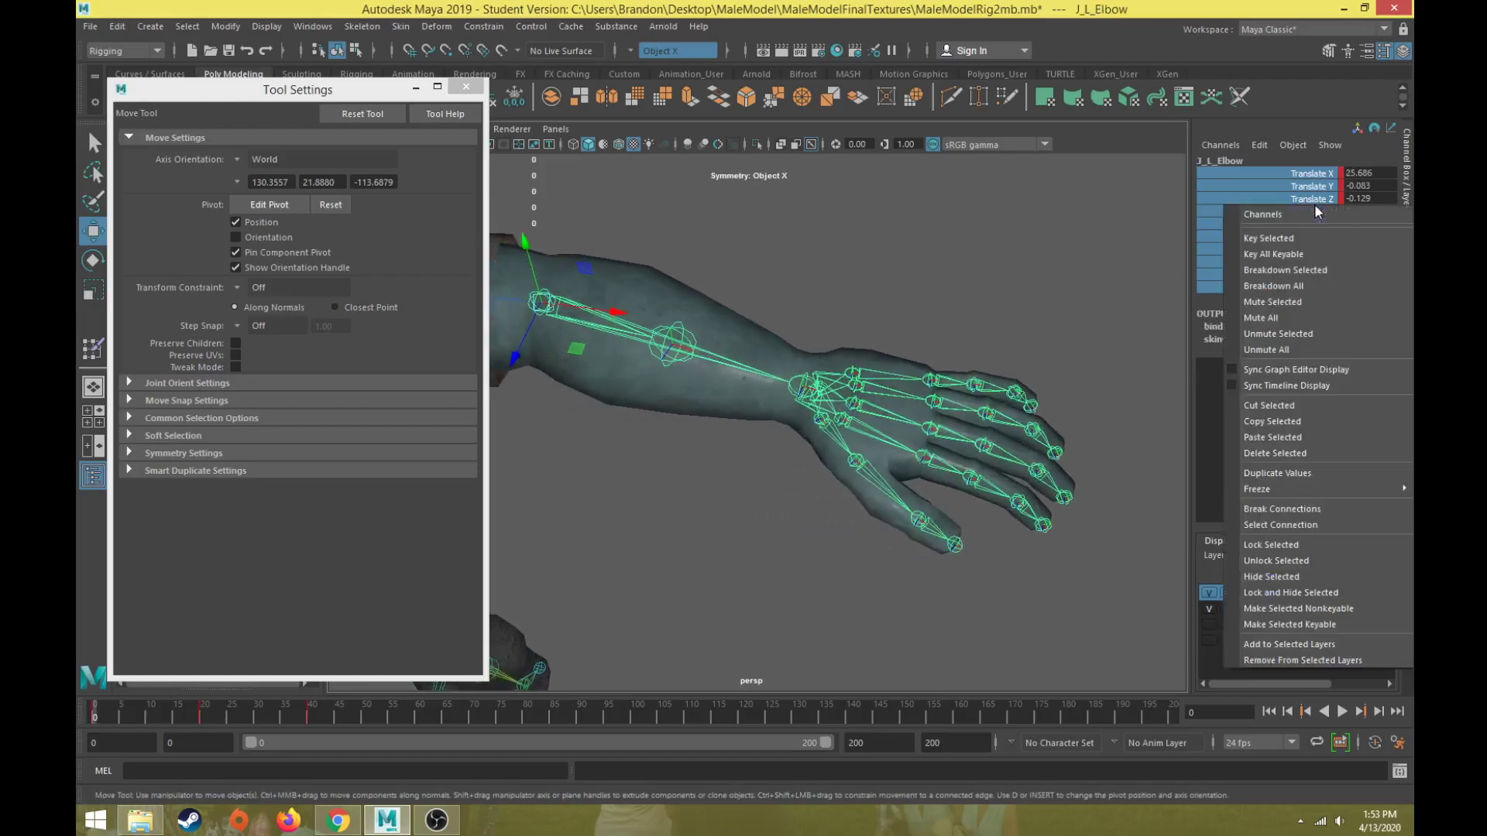
pyautogui.click(1277, 512)
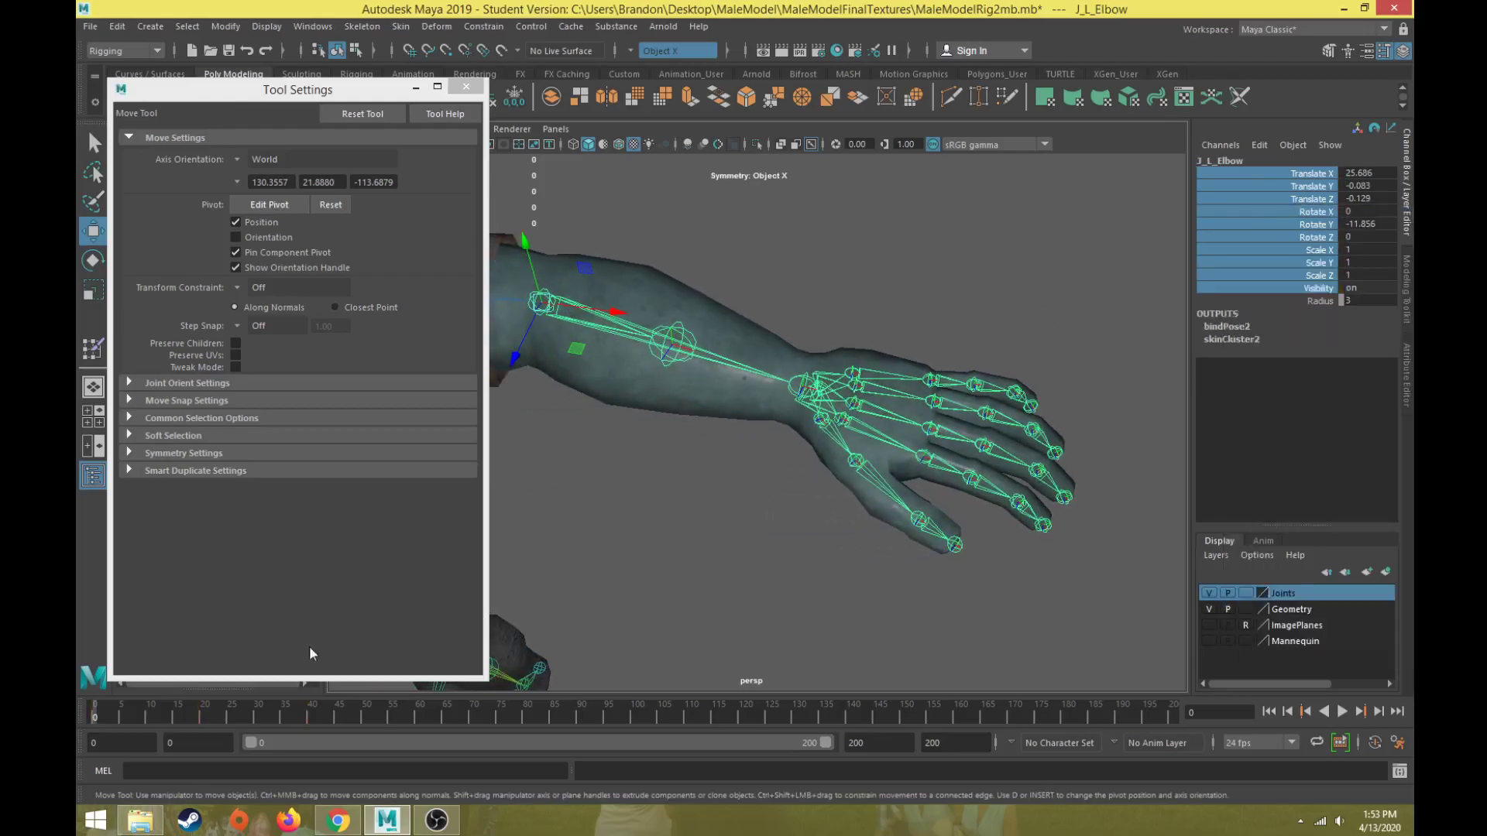
# Select the J_L_Wrist joint, key its rest pose at frame 0 and activate the Rotate tool.
pyautogui.click(808, 380)
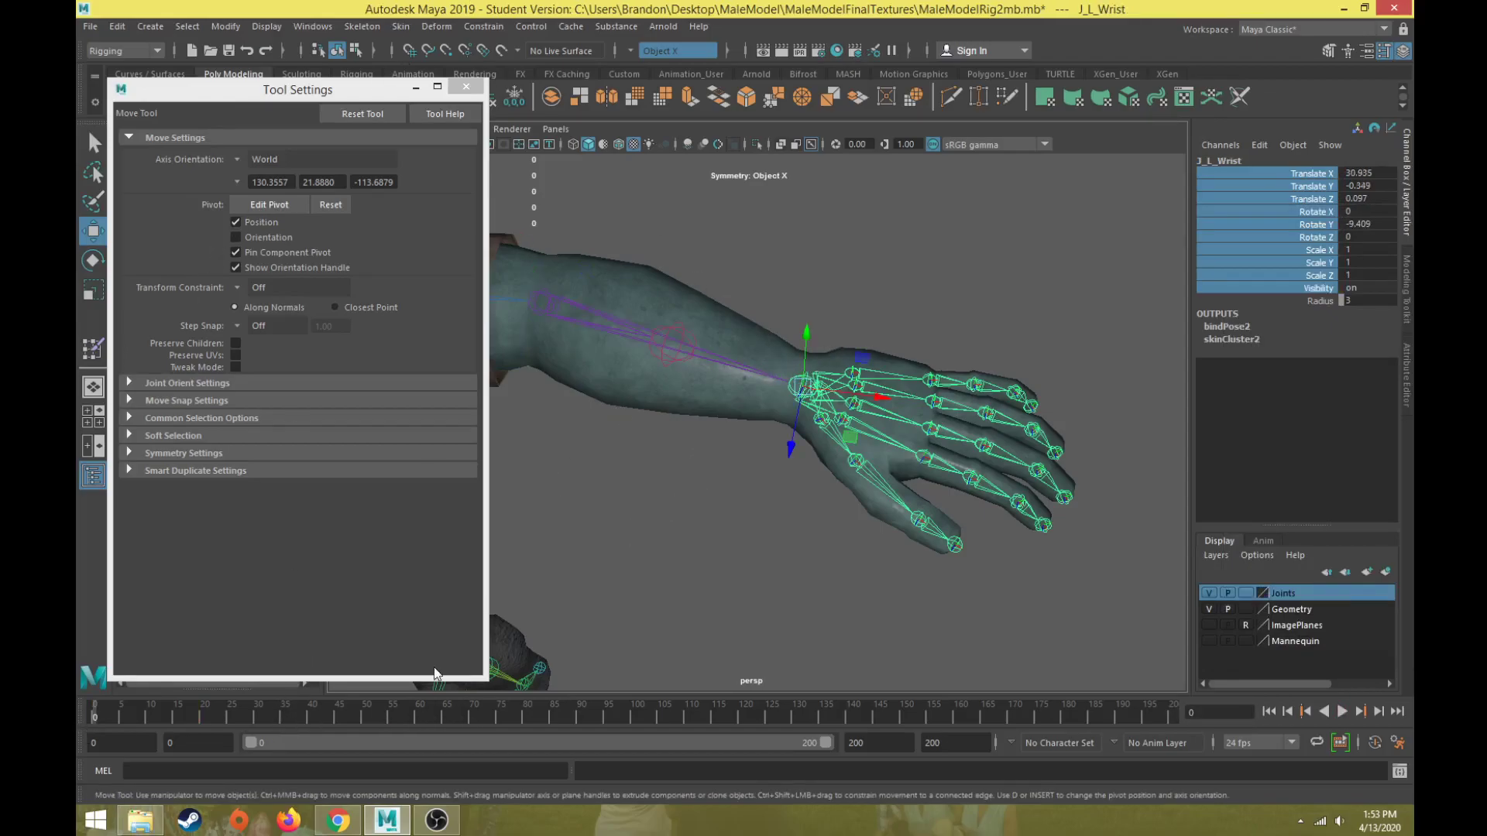
pyautogui.press('e')
# Try rotating J_L_Wrist one way at frame 20 and the opposite way at frame 40.
pyautogui.moveTo(98, 719); pyautogui.dragTo(205, 727)
pyautogui.moveTo(861, 370); pyautogui.dragTo(872, 417)
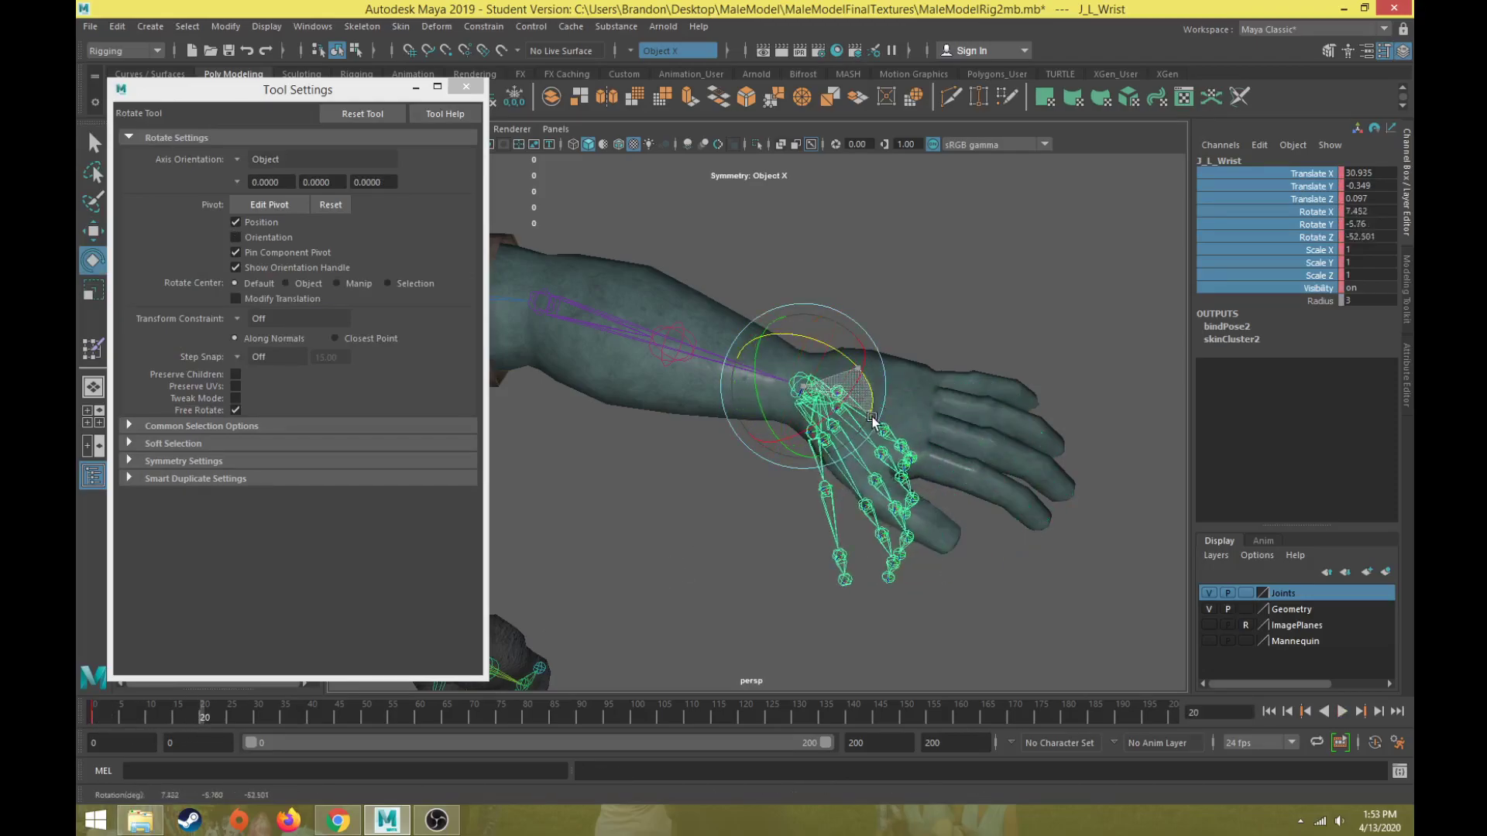
pyautogui.moveTo(232, 720); pyautogui.dragTo(312, 720)
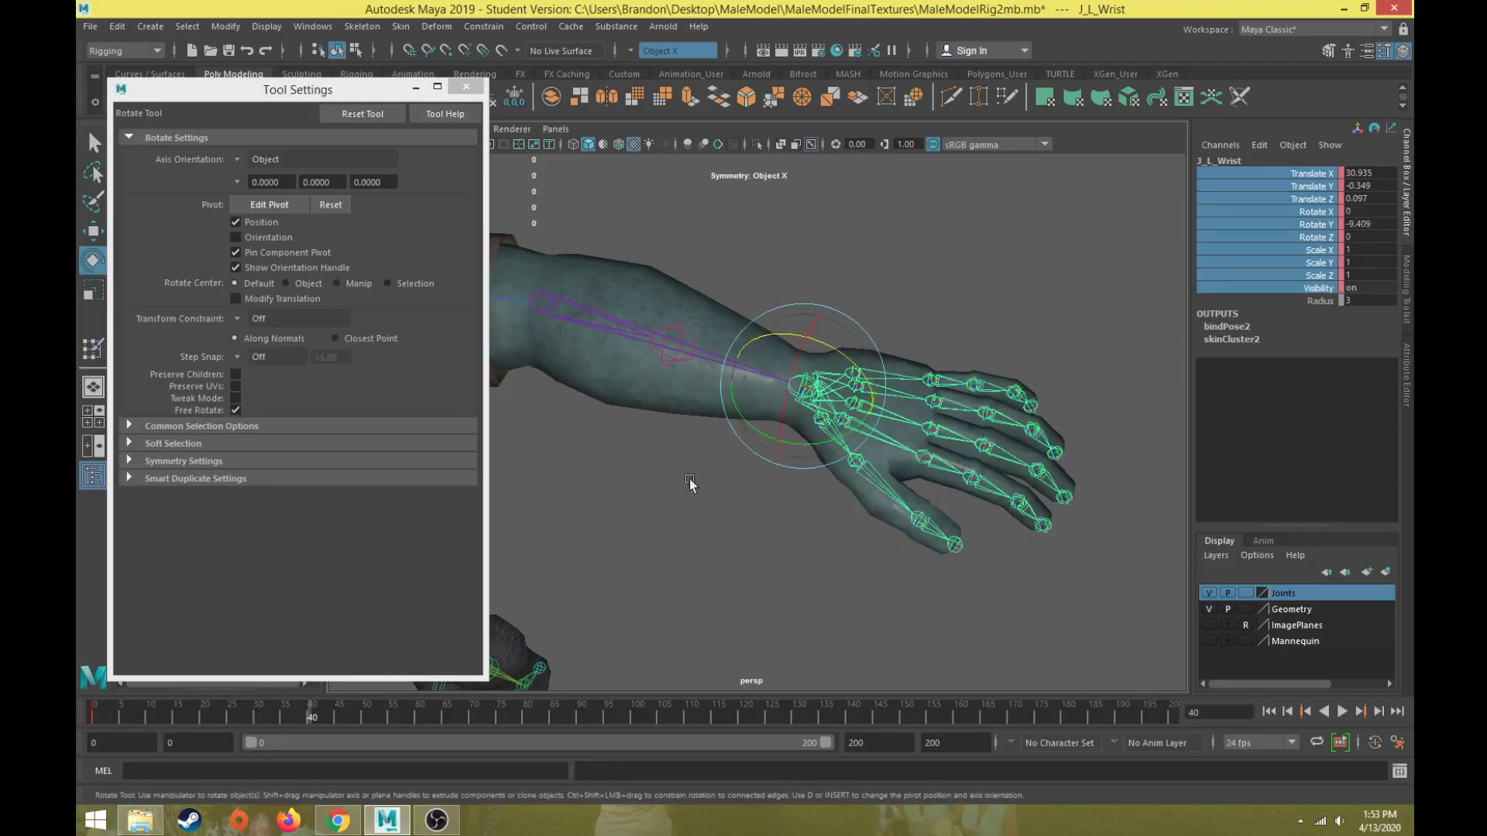
pyautogui.moveTo(832, 353); pyautogui.dragTo(810, 298)
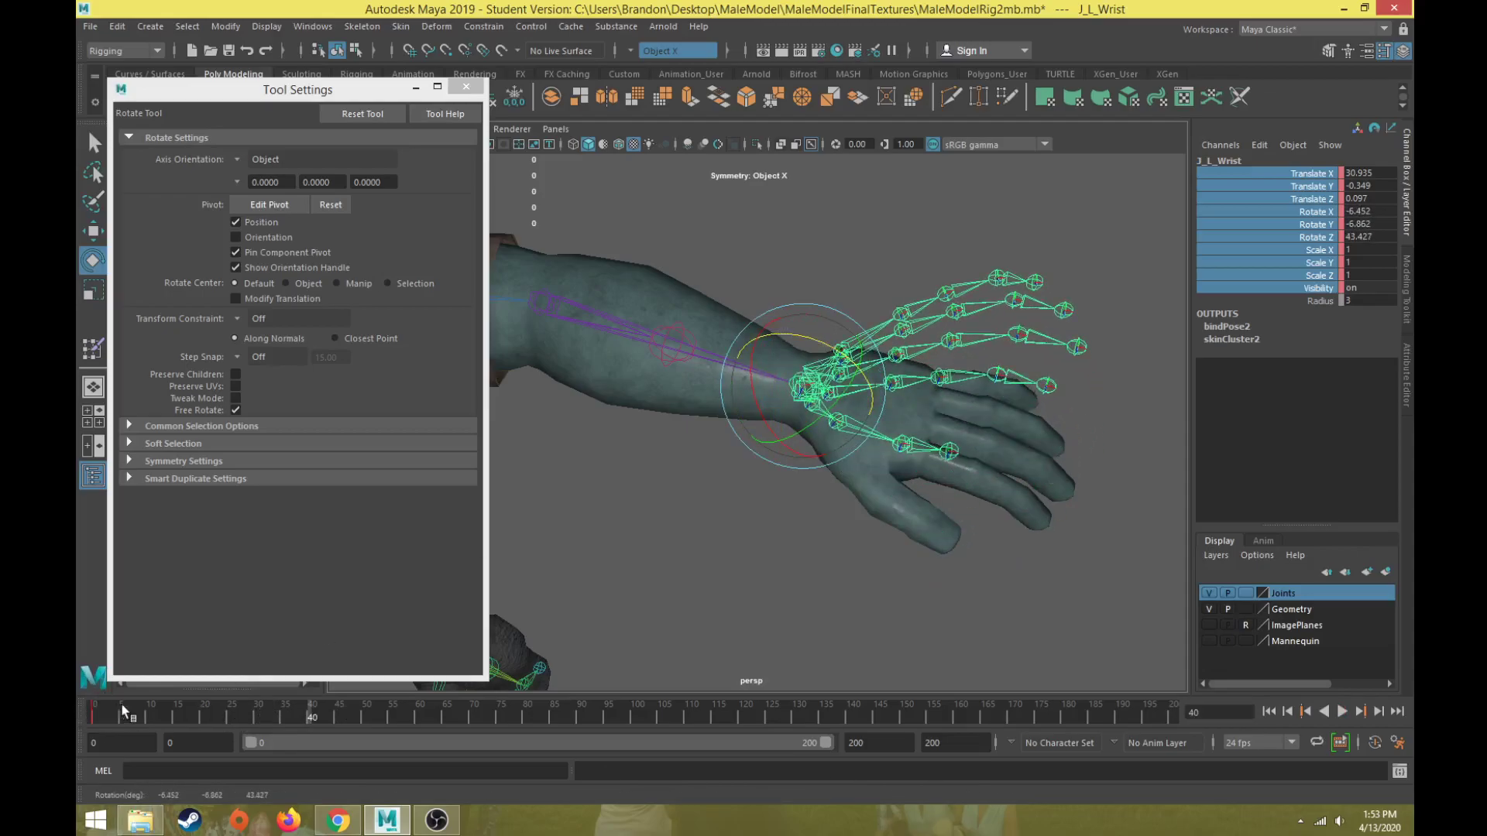
pyautogui.moveTo(280, 705); pyautogui.dragTo(225, 724)
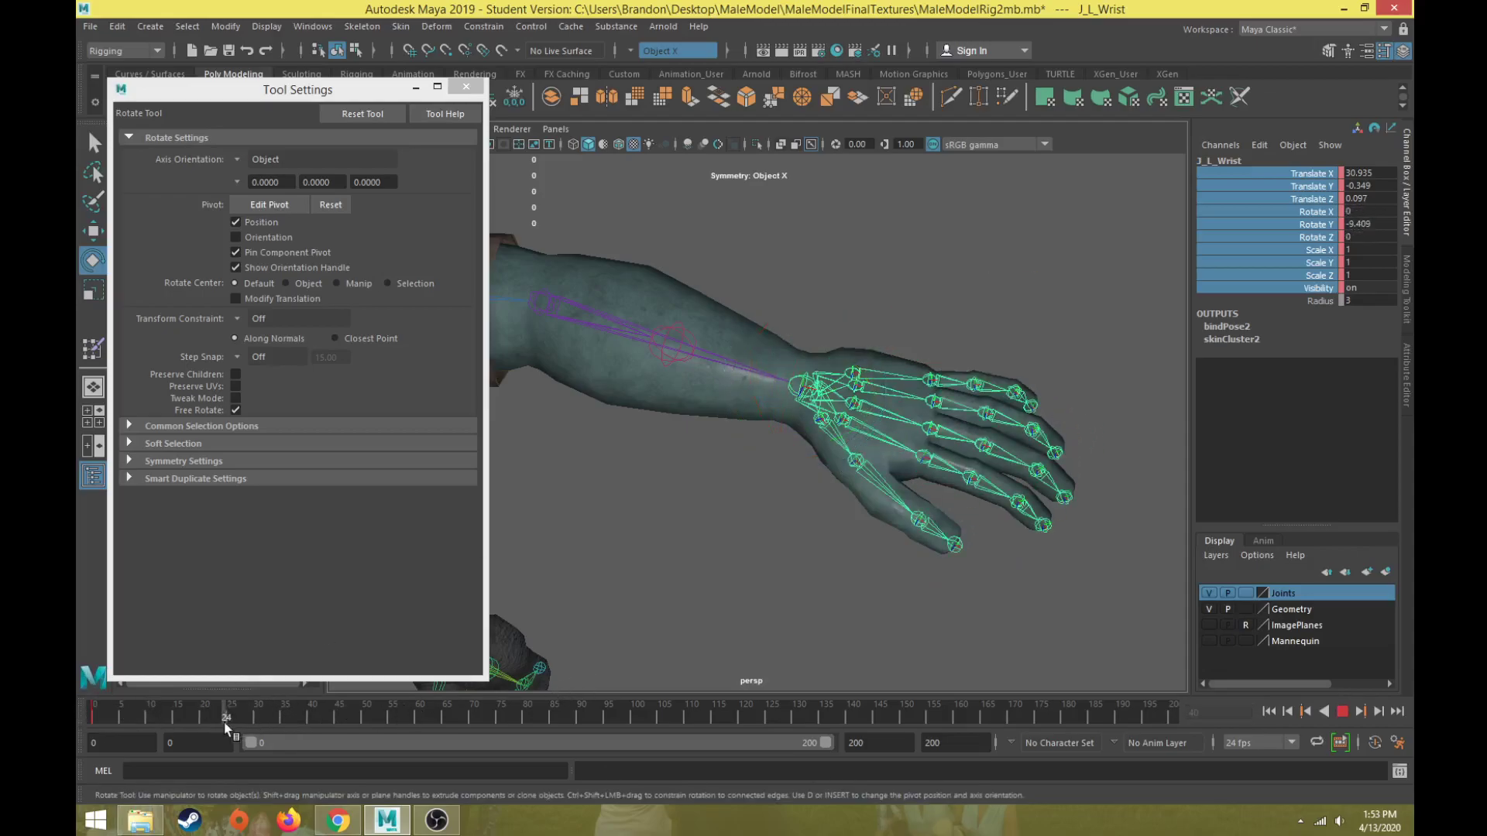
# Rotate J_L_Wrist to about -32° in Rotate Z and key the pose at frame 20.
pyautogui.press('s')
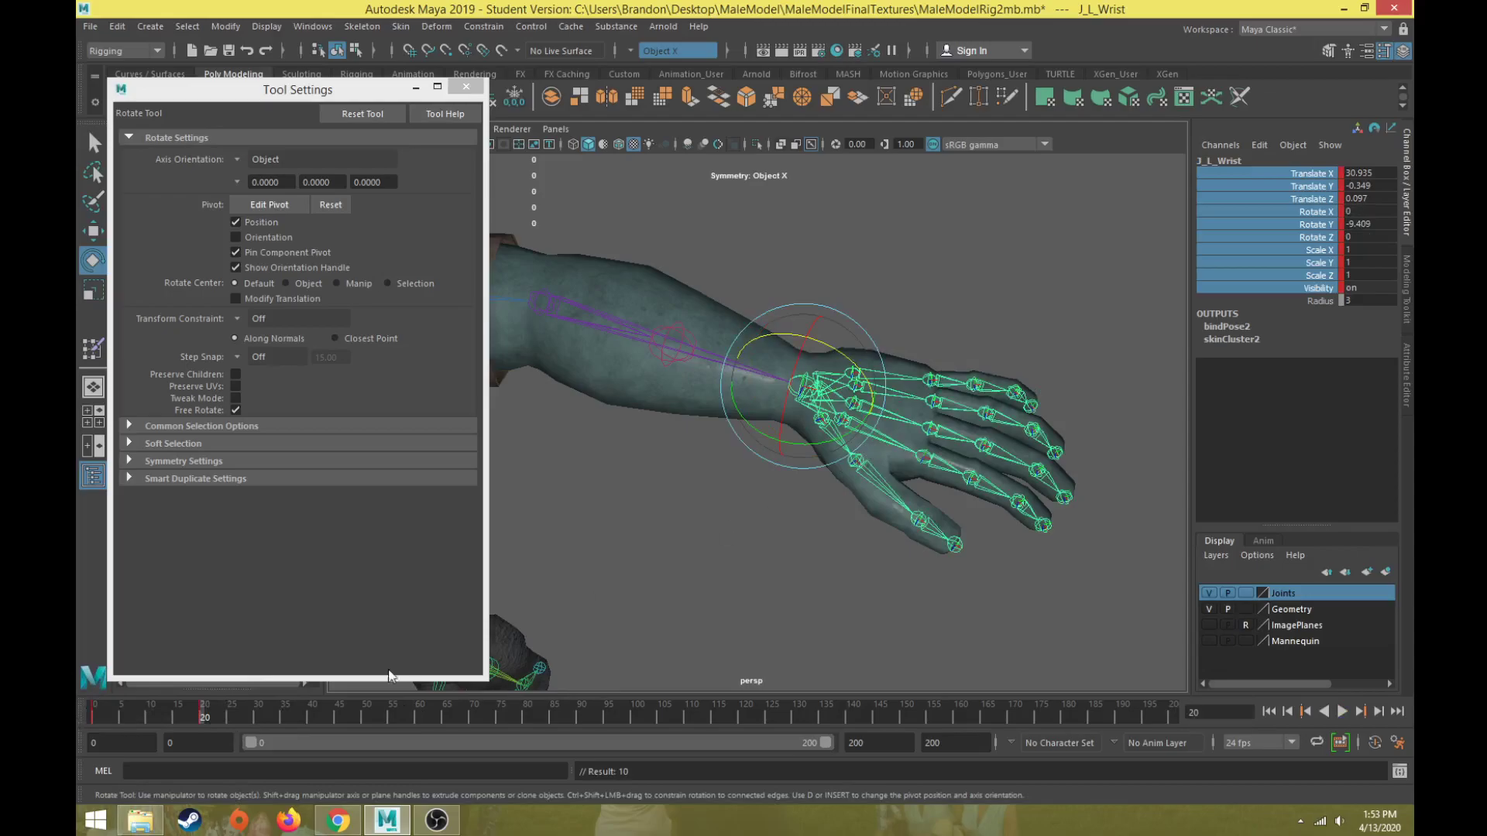
pyautogui.hotkey('alt', 'v')
pyautogui.moveTo(193, 726); pyautogui.dragTo(203, 723)
pyautogui.moveTo(850, 353); pyautogui.dragTo(866, 418)
pyautogui.hotkey('alt', 'v')
# Rotate J_L_Wrist the opposite way to about 30° in Rotate Z and key it at frame 41.
pyautogui.moveTo(311, 726); pyautogui.dragTo(316, 723)
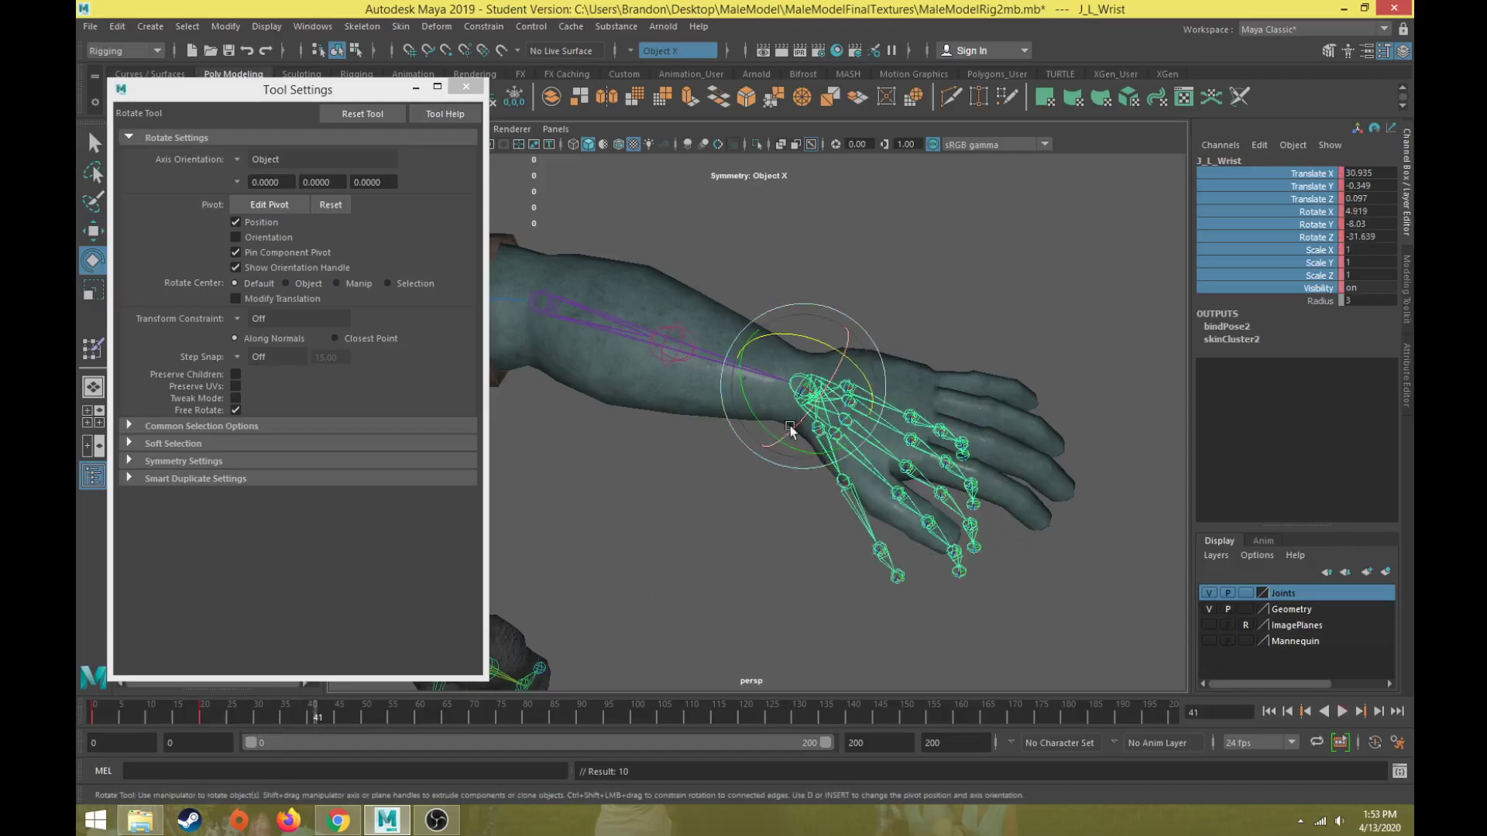
pyautogui.moveTo(869, 383); pyautogui.dragTo(811, 332)
pyautogui.press('s')
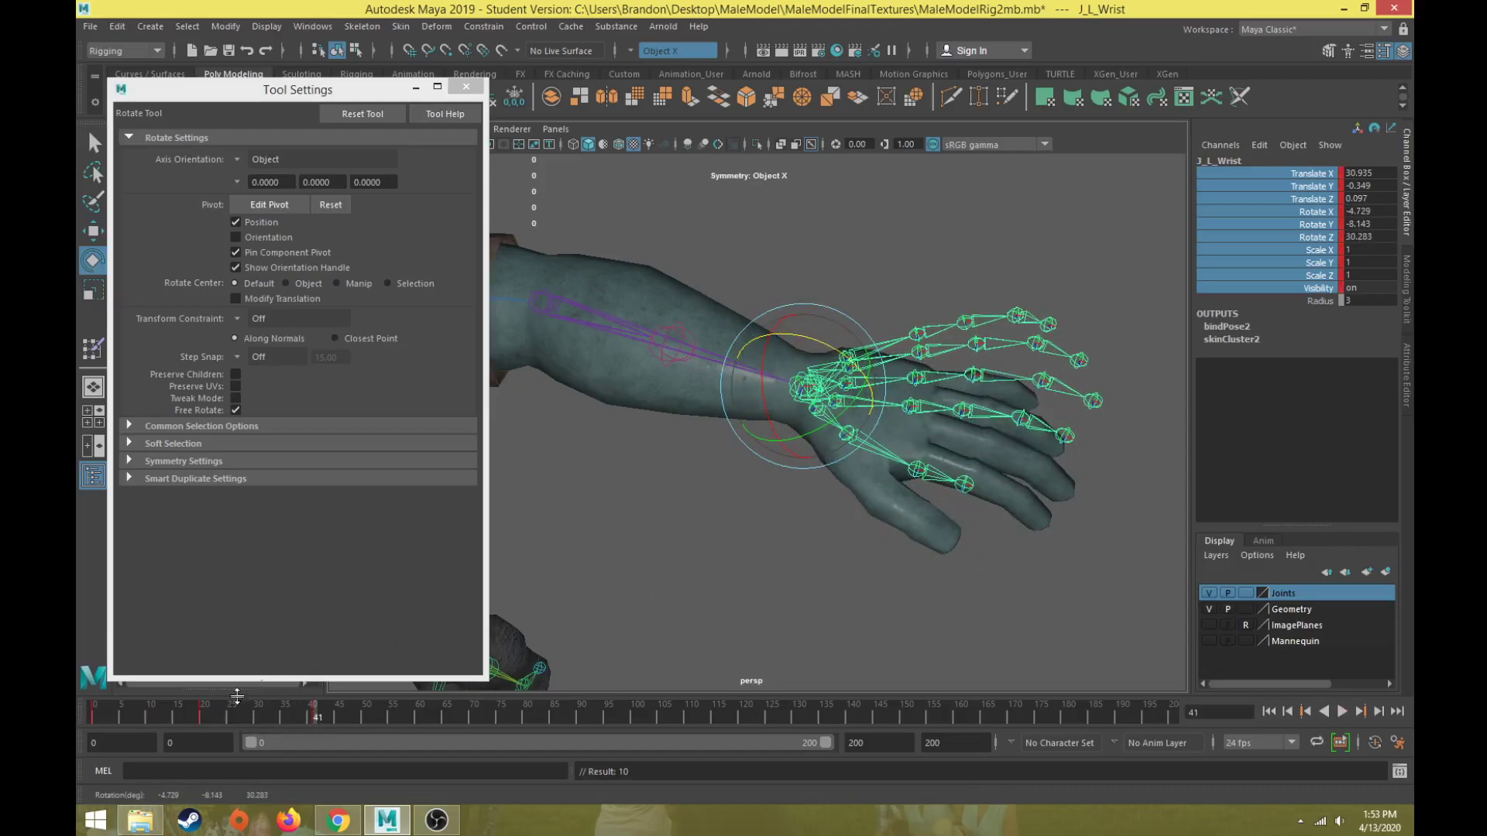
# Copy J_L_Wrist's rest-pose key from frame 0 and paste it at frame 60.
pyautogui.click(95, 717)
pyautogui.rightClick(108, 718)
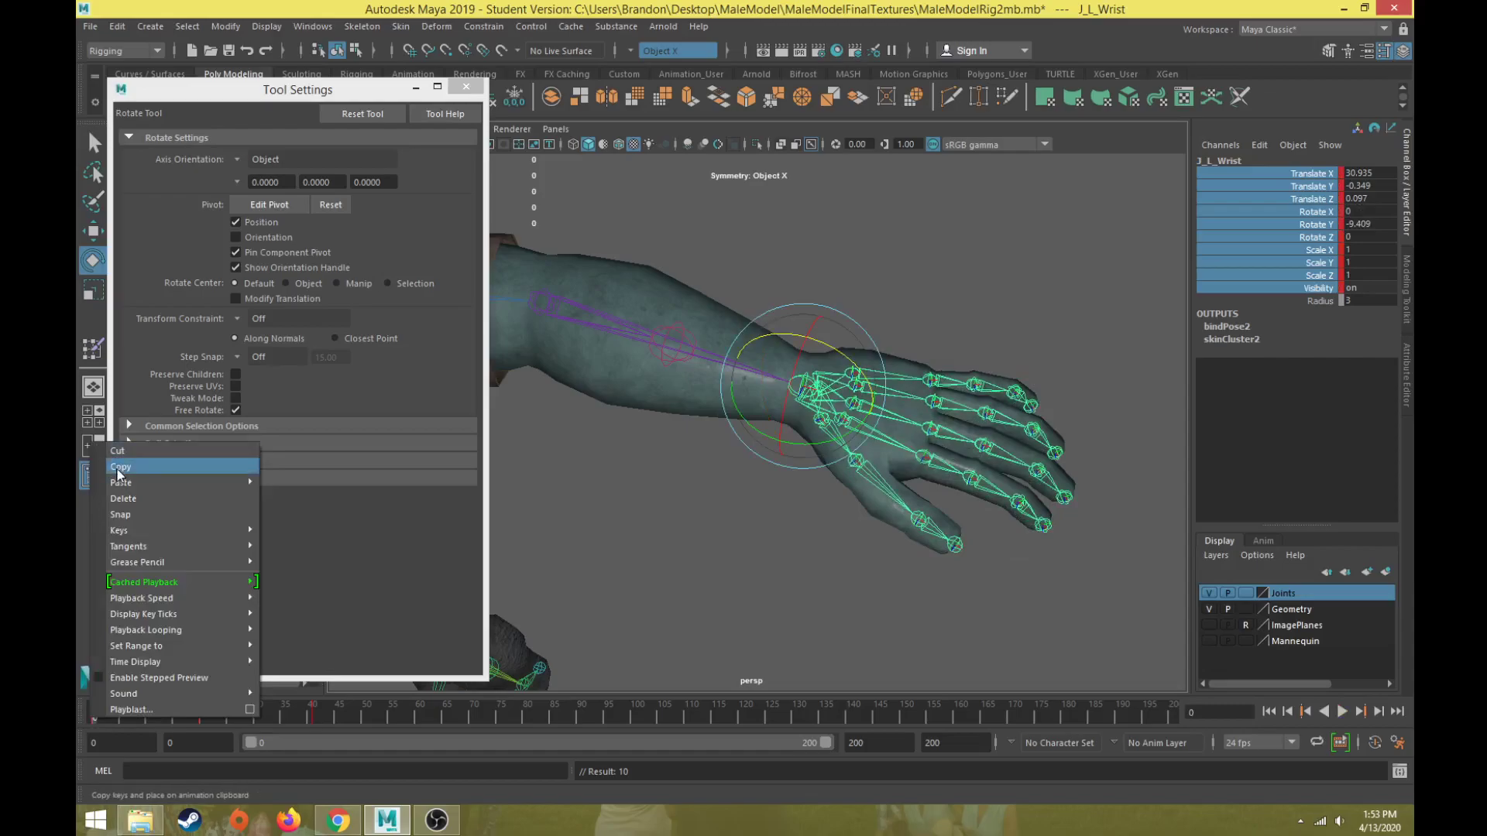
pyautogui.click(119, 469)
pyautogui.moveTo(412, 717); pyautogui.dragTo(419, 717)
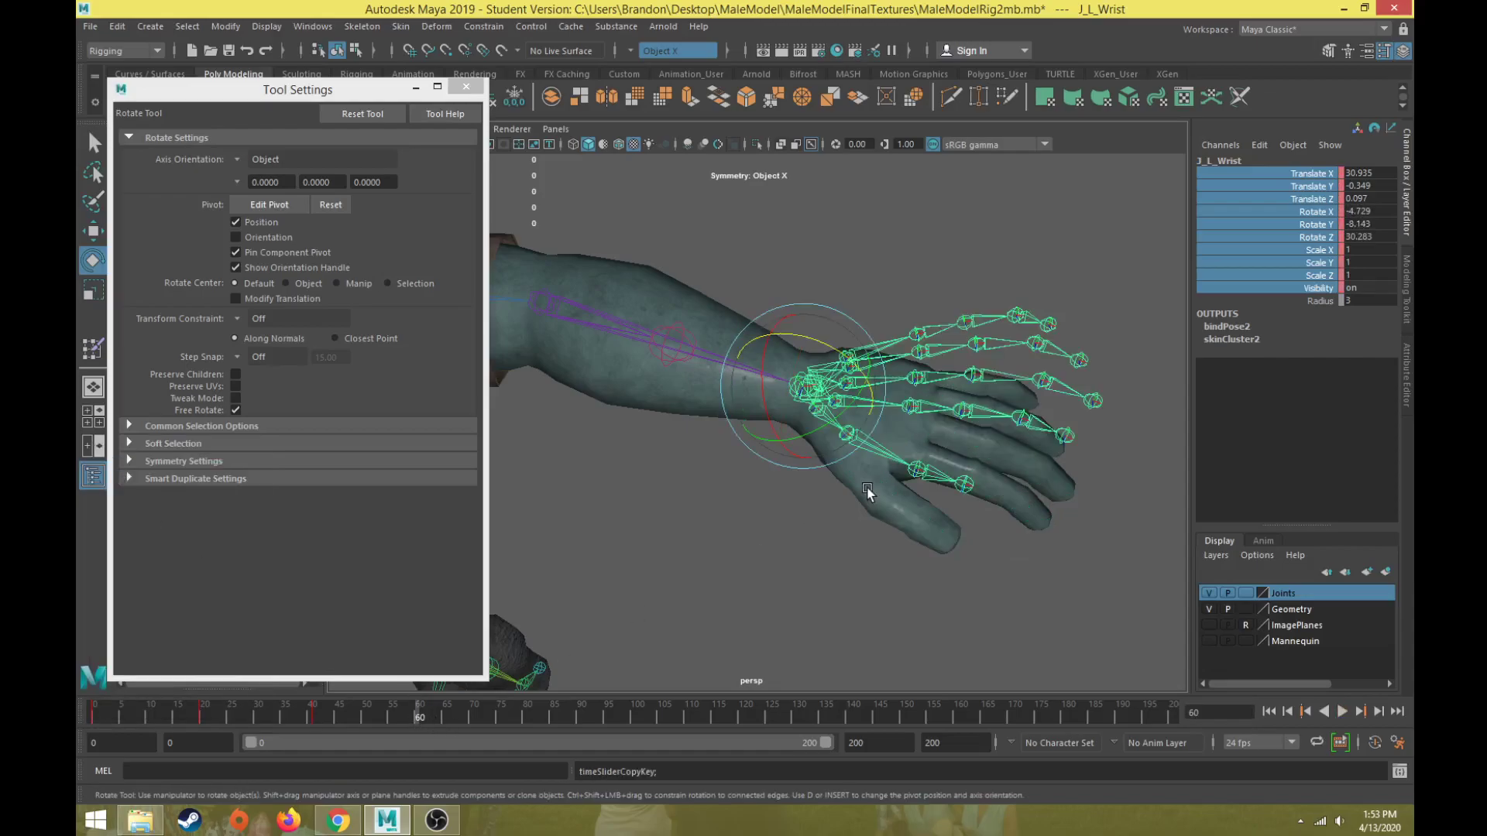
pyautogui.rightClick(422, 718)
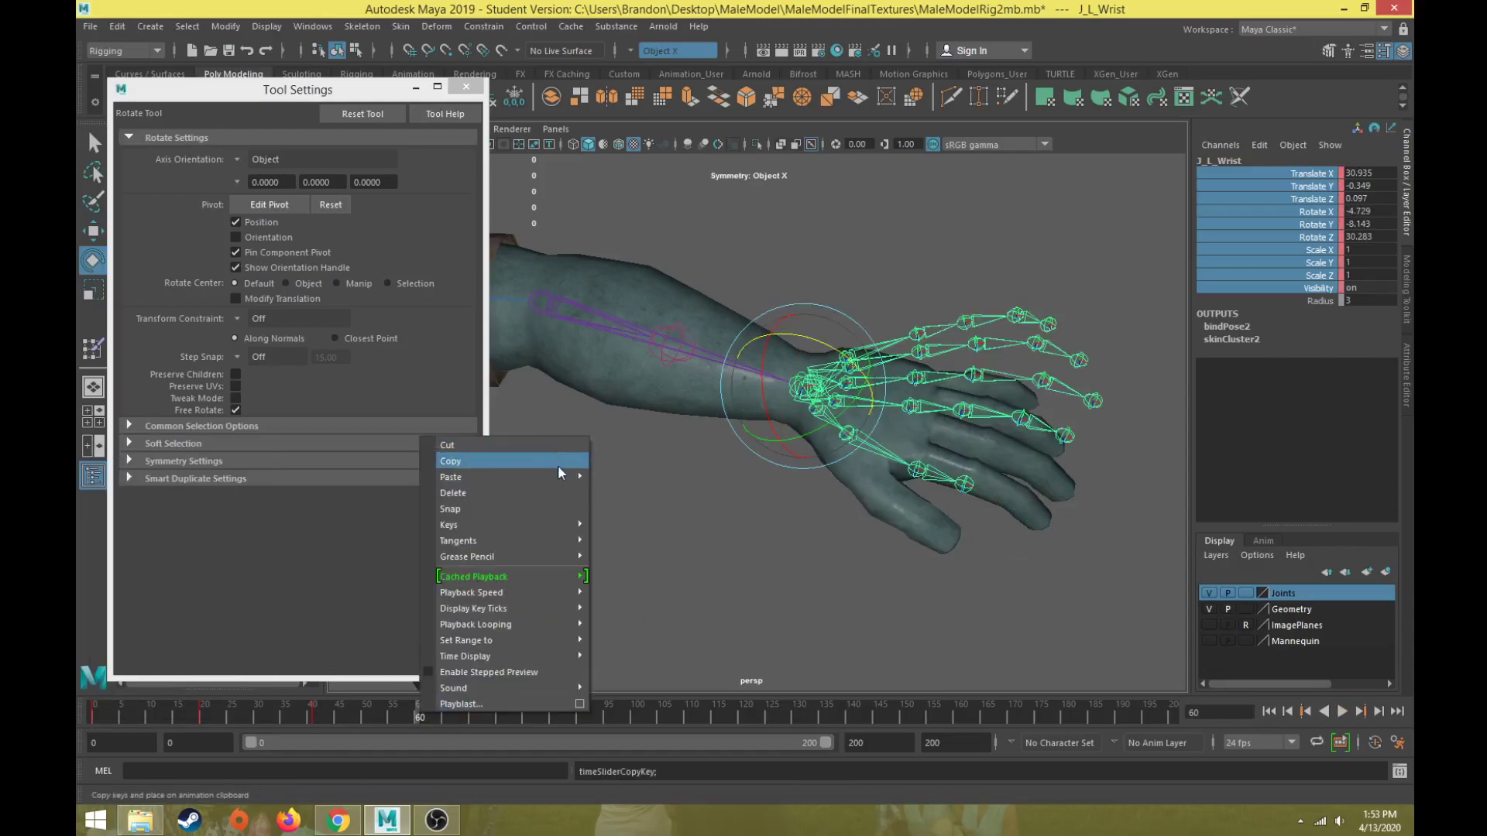
pyautogui.moveTo(542, 476)
pyautogui.click(610, 488)
# Key rotated J_L_Wrist poses at frames 80 and 100, with Rotate Y at about -50° on frame 100.
pyautogui.moveTo(810, 442); pyautogui.dragTo(732, 478)
pyautogui.click(524, 717)
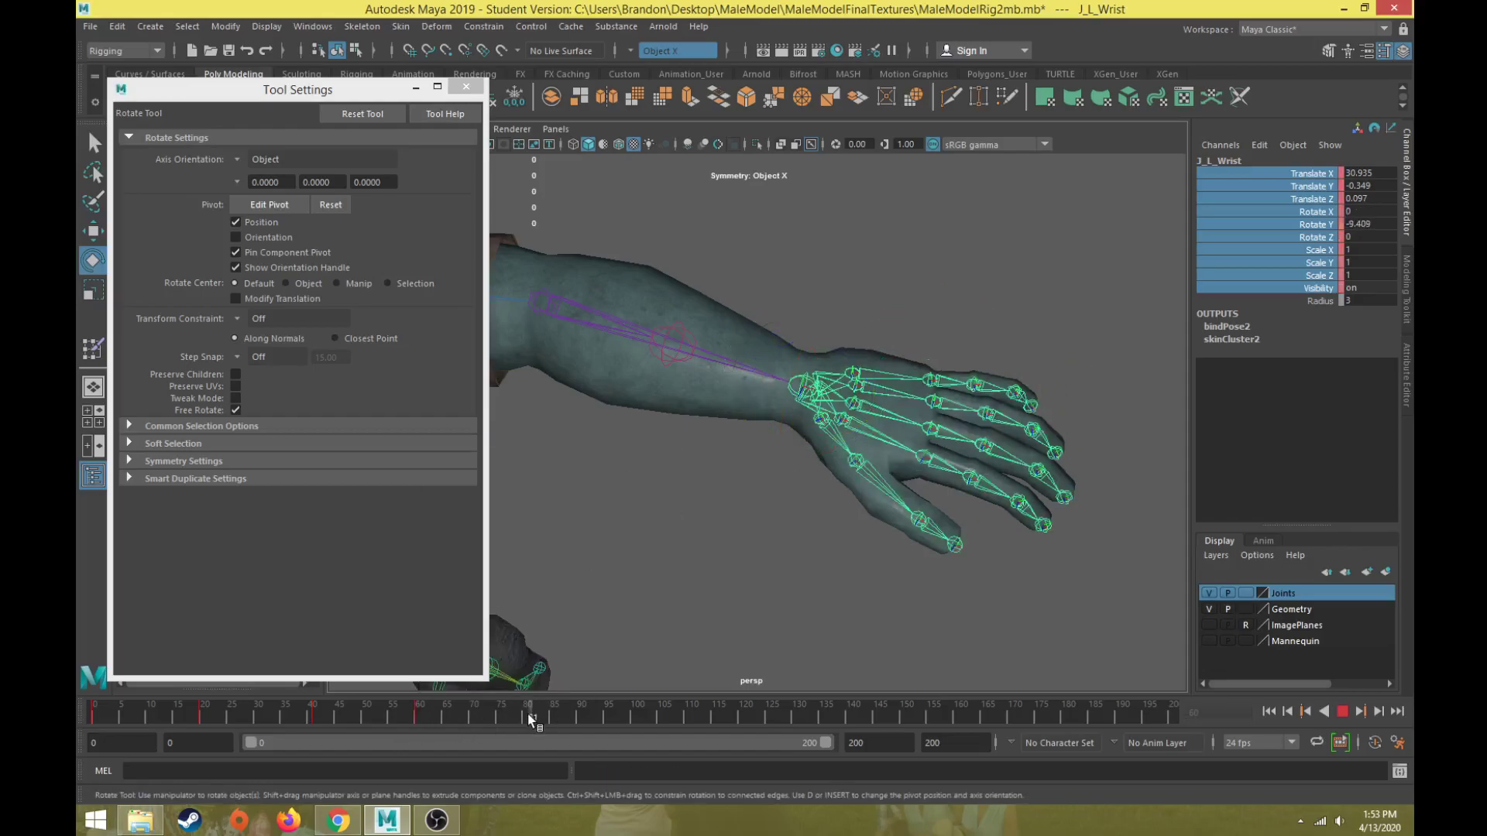
pyautogui.moveTo(828, 453); pyautogui.dragTo(751, 495)
pyautogui.press('s')
pyautogui.click(633, 707)
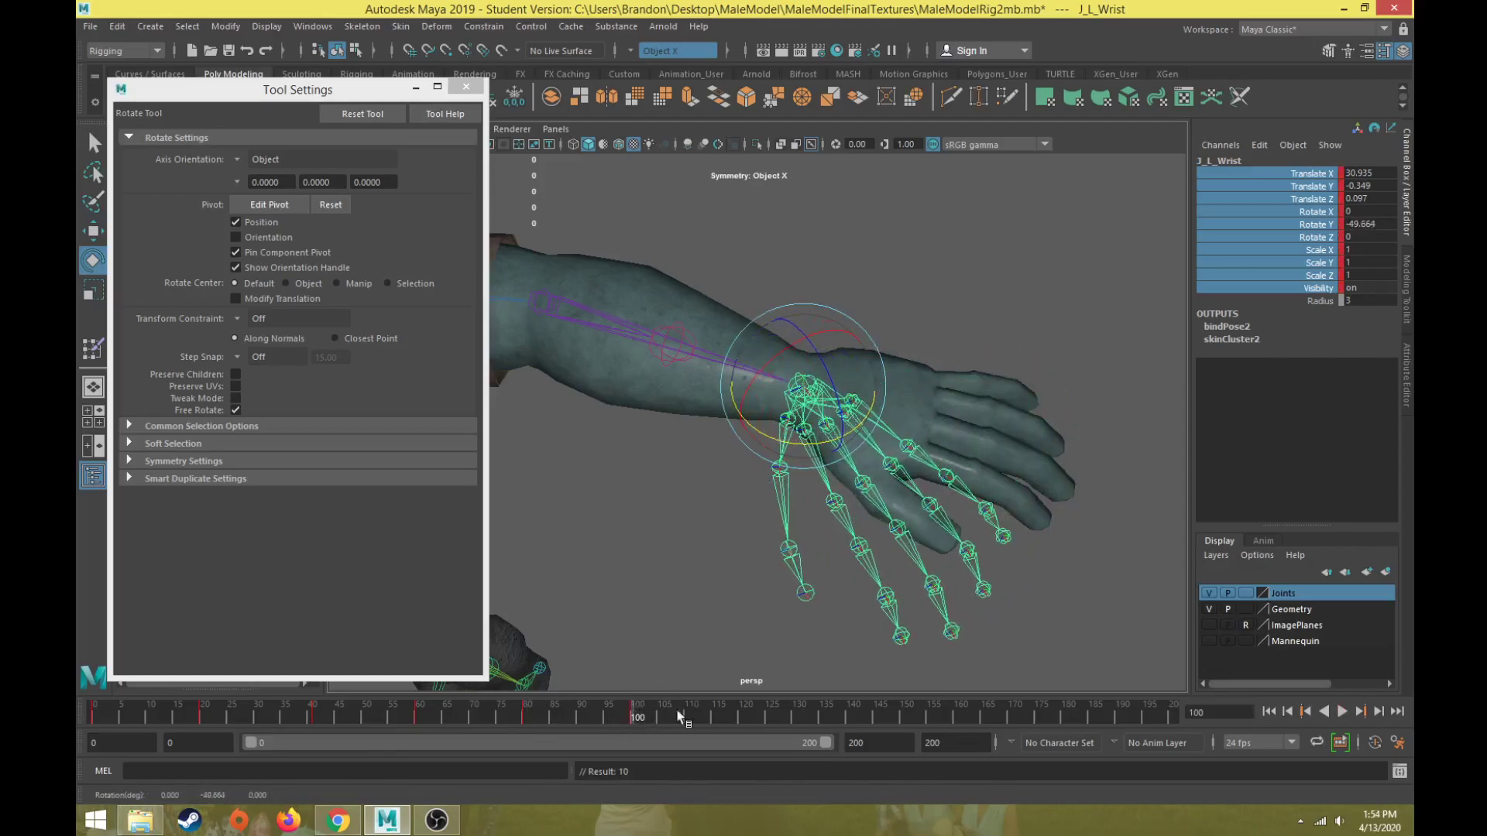
# Copy J_L_Wrist's rest-pose key from frame 0 and paste it at frame 120.
pyautogui.click(96, 713)
pyautogui.rightClick(96, 714)
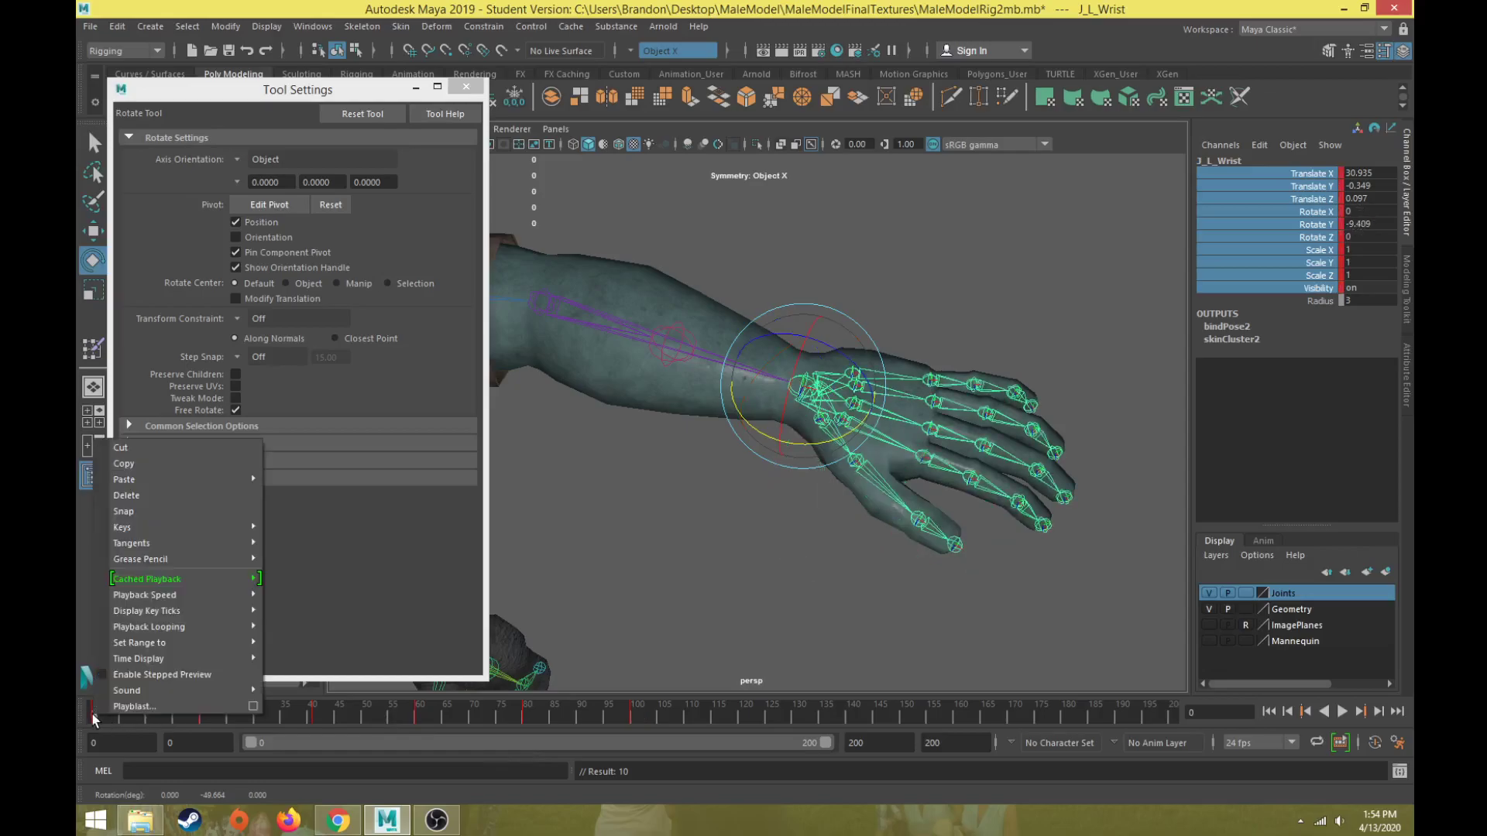
pyautogui.click(124, 463)
pyautogui.click(722, 717)
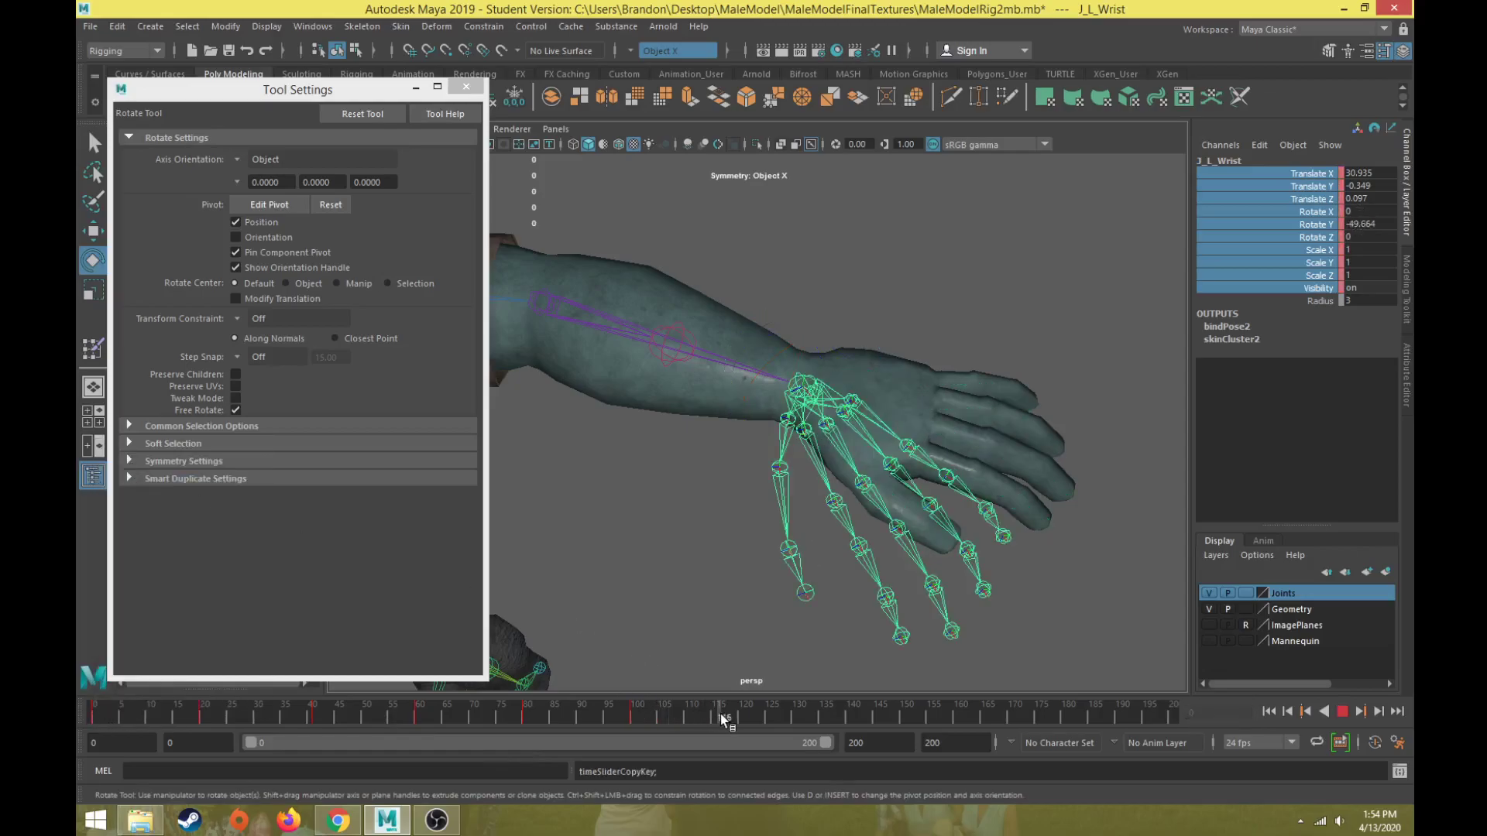
pyautogui.rightClick(737, 714)
pyautogui.moveTo(824, 479)
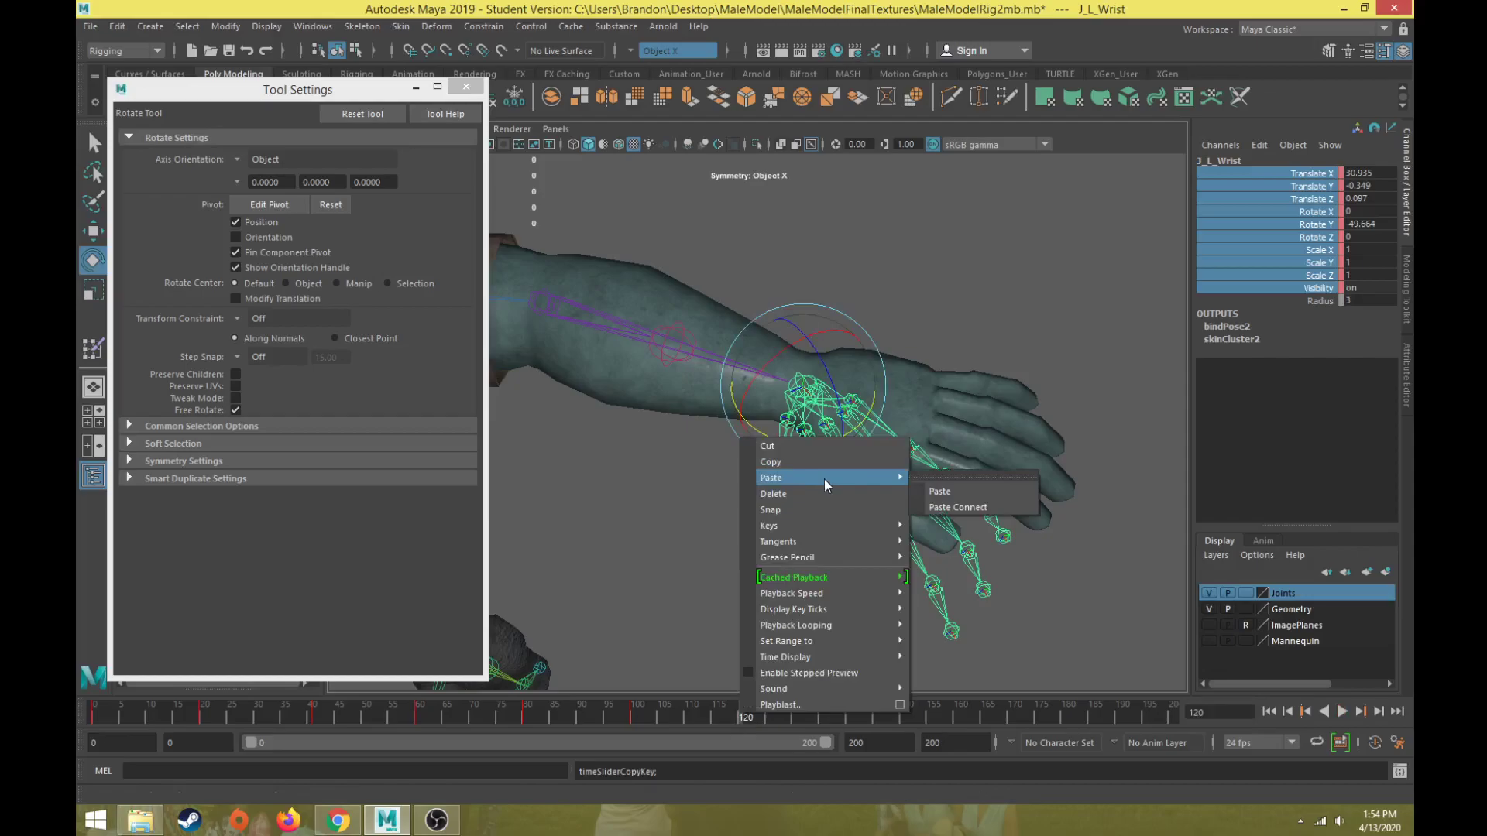
pyautogui.click(933, 490)
# Rotate J_L_Wrist into two further test poses and key them at frames 140 and 160.
pyautogui.click(853, 713)
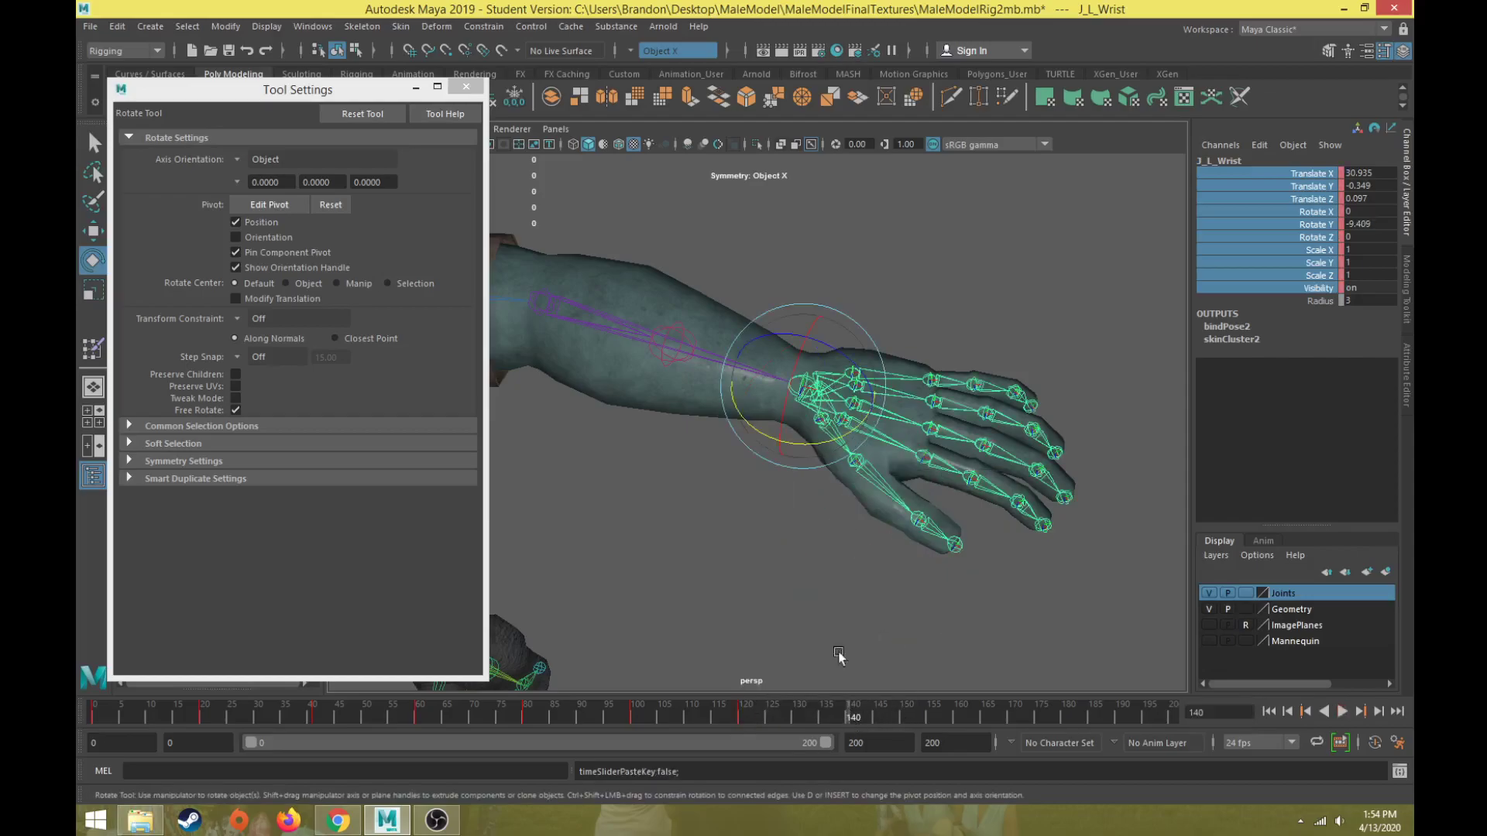
pyautogui.moveTo(793, 387); pyautogui.dragTo(801, 442)
pyautogui.press('s')
pyautogui.click(957, 717)
pyautogui.moveTo(810, 334); pyautogui.dragTo(806, 641)
# Scrub the timeline to review the keyed wrist poses, ending at frame 0.
pyautogui.keyDown('alt'); pyautogui.moveTo(695, 620); pyautogui.dragTo(867, 615, button='middle'); pyautogui.keyUp('alt')
pyautogui.moveTo(927, 711); pyautogui.dragTo(230, 680)
pyautogui.keyDown('alt'); pyautogui.moveTo(900, 505); pyautogui.dragTo(776, 518); pyautogui.keyUp('alt')
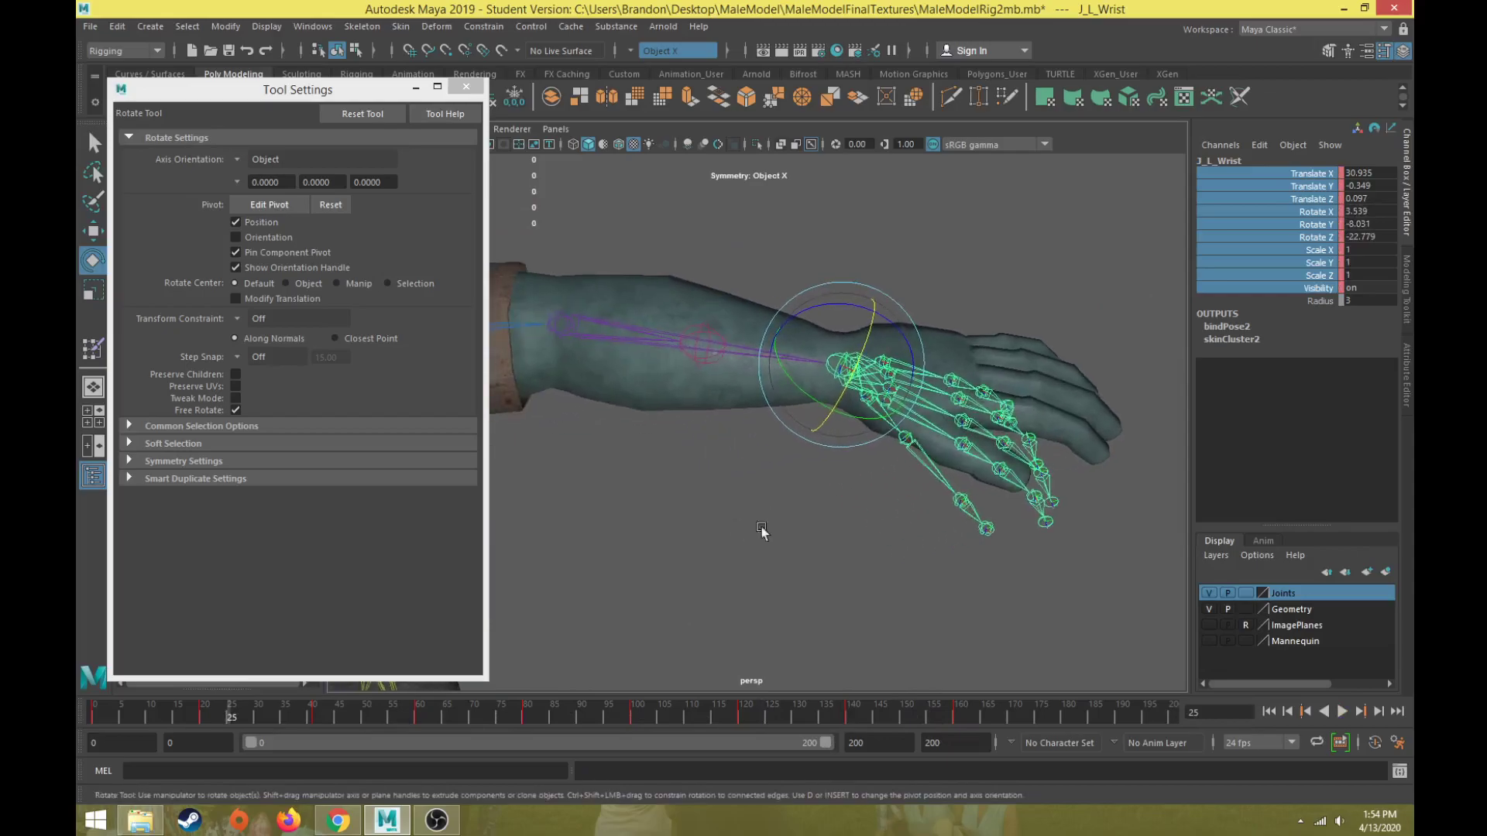
pyautogui.click(93, 712)
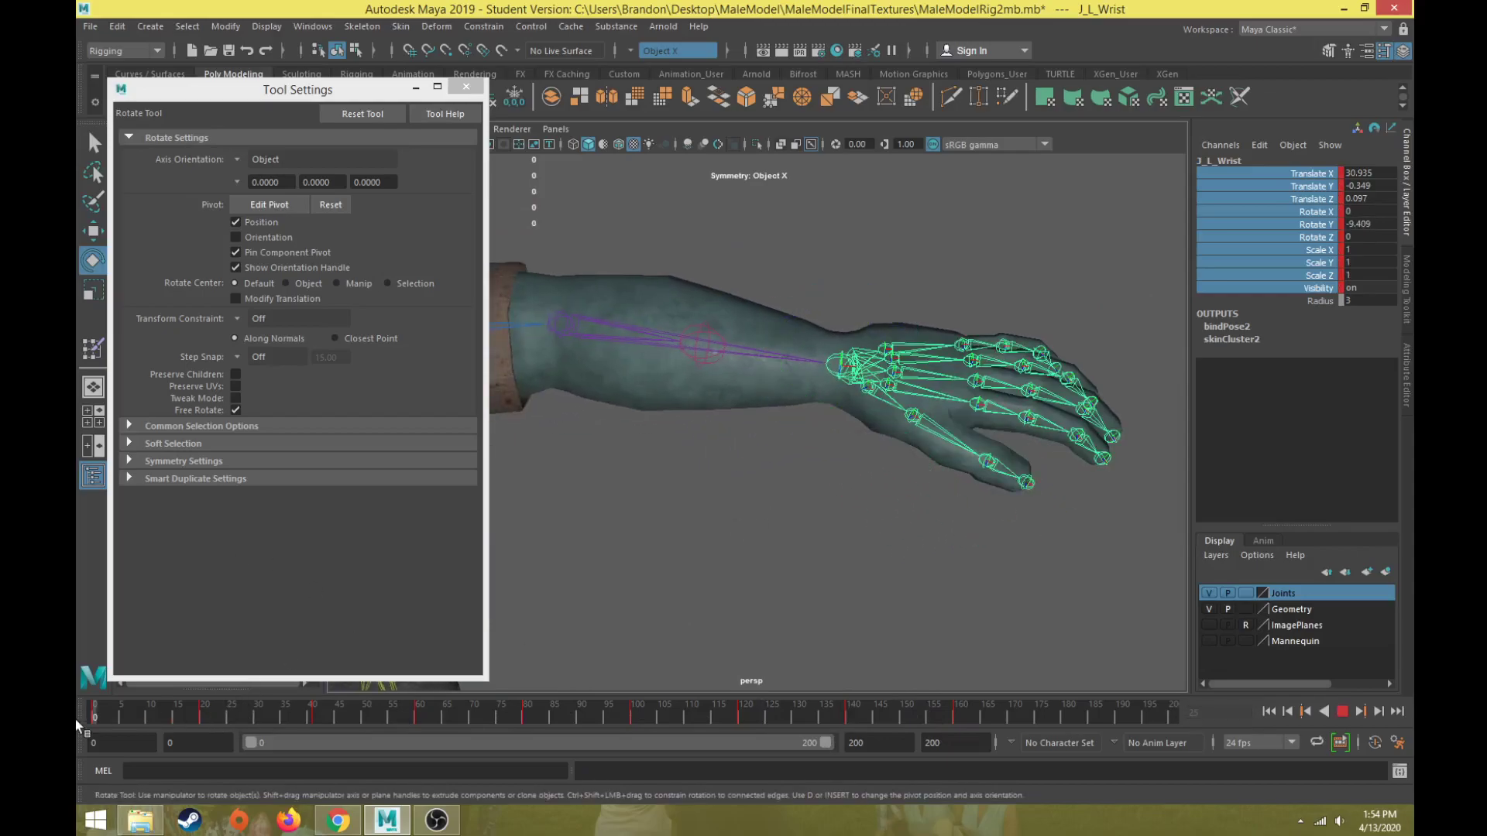
# Start Paint Skin Weights on G_Body with the Add value at 1.0 and J_L_Wrist as the active influence.
pyautogui.click(655, 301)
pyautogui.click(93, 349)
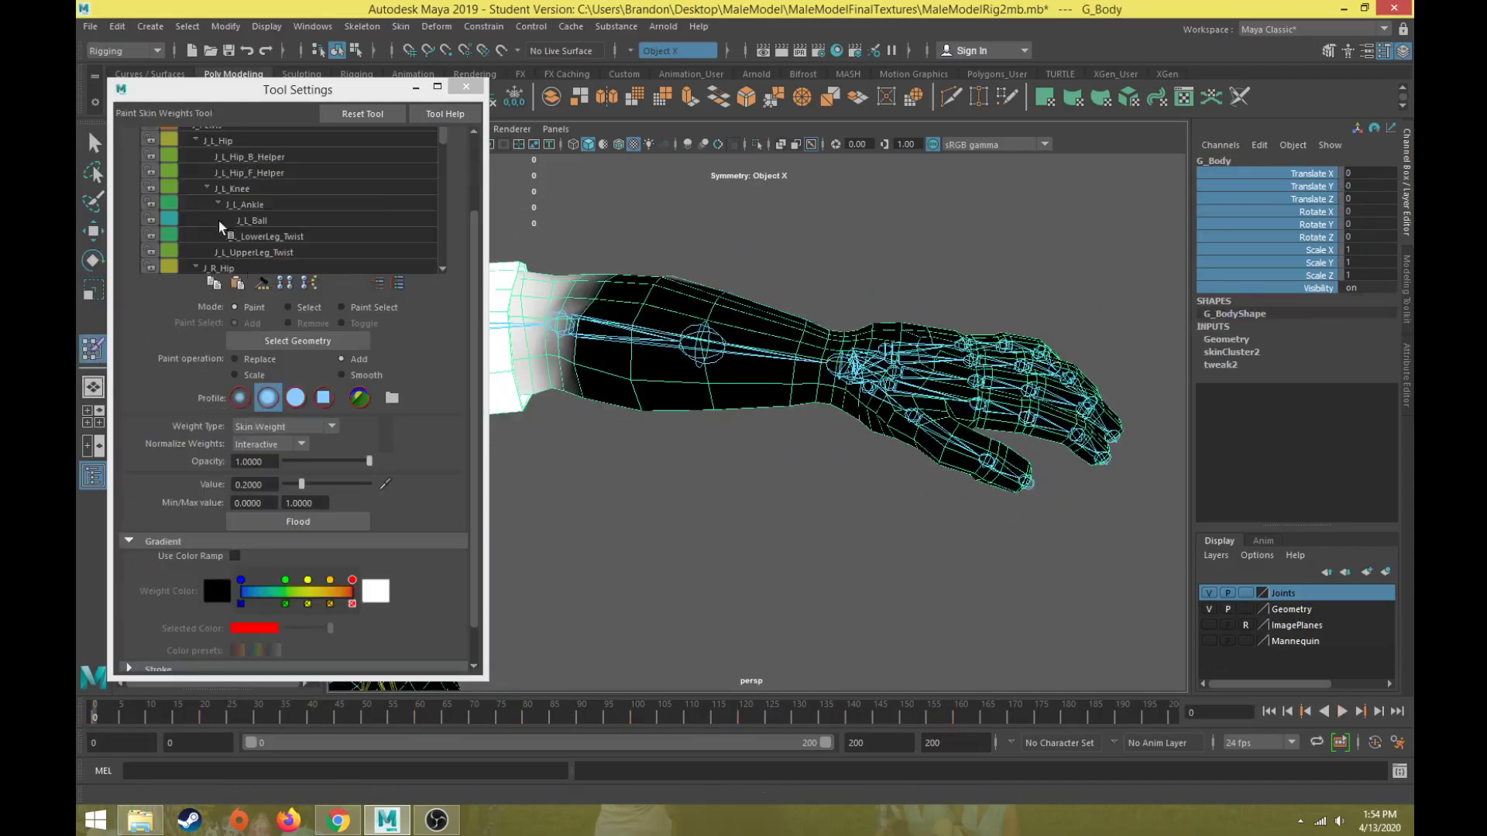
pyautogui.moveTo(302, 484); pyautogui.dragTo(404, 483)
pyautogui.click(197, 142)
pyautogui.click(197, 158)
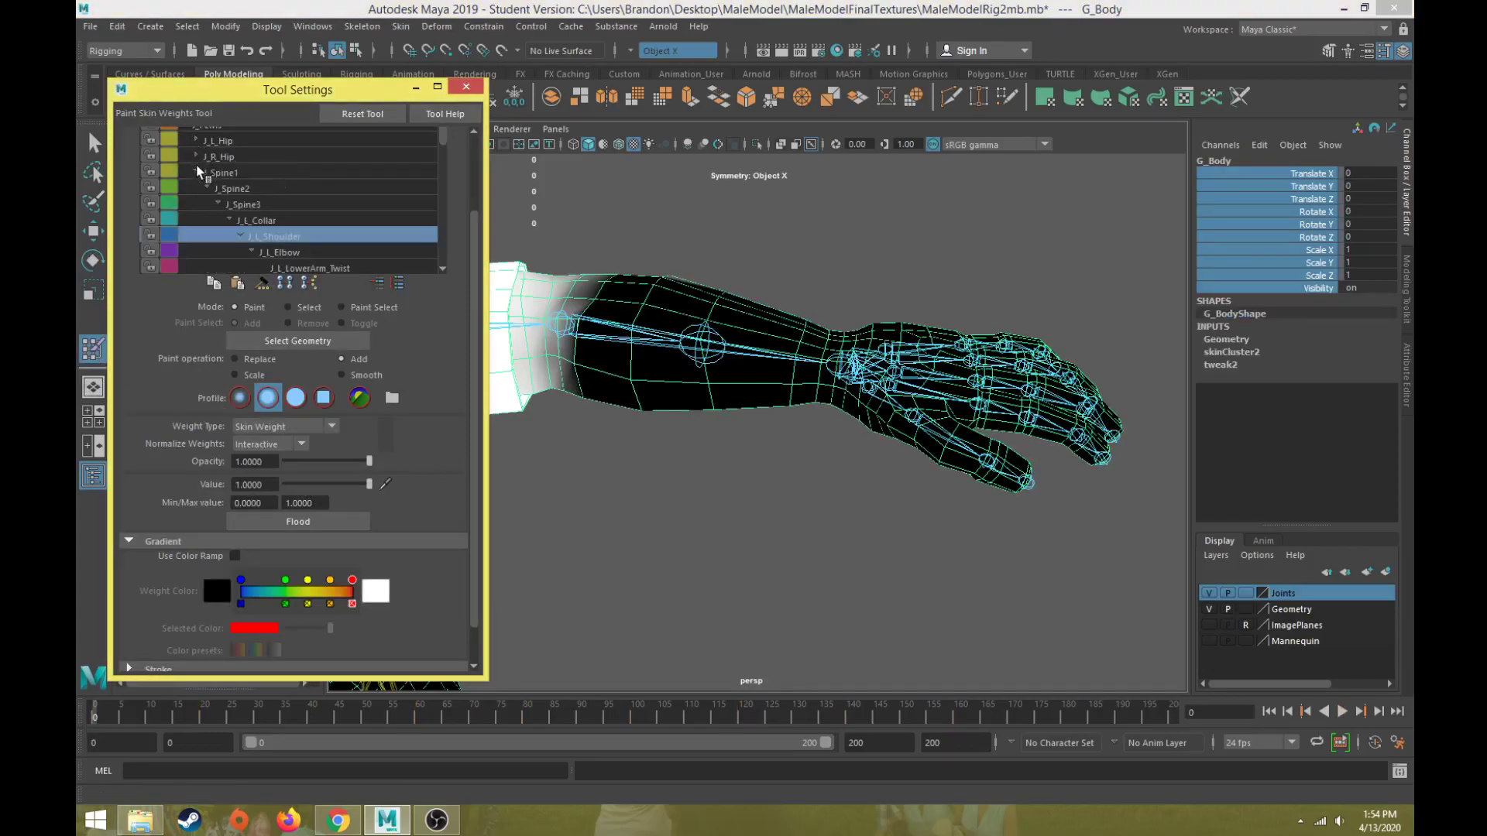
pyautogui.click(325, 252)
pyautogui.scroll(-2, 302, 256)
pyautogui.click(304, 252)
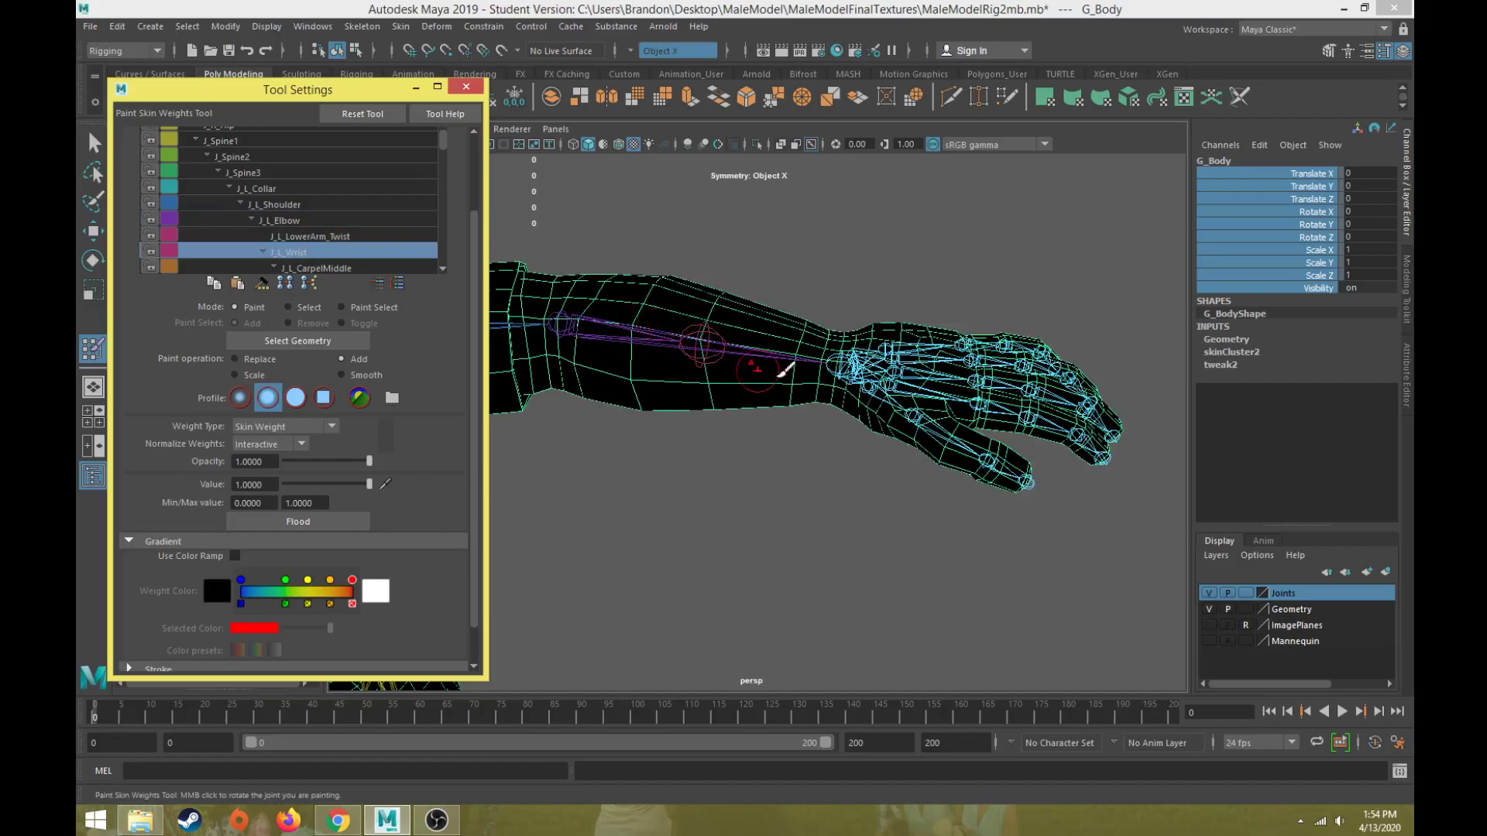
# Paint full J_L_Wrist weight over the back of the left hand.
pyautogui.moveTo(943, 372)
pyautogui.mouseDown()
pyautogui.moveTo(938, 388)
pyautogui.moveTo(941, 348)
pyautogui.moveTo(1027, 302)
pyautogui.moveTo(1103, 422)
pyautogui.moveTo(983, 451)
pyautogui.mouseUp()
pyautogui.keyDown('alt'); pyautogui.moveTo(1122, 422); pyautogui.dragTo(979, 421); pyautogui.keyUp('alt')
pyautogui.keyDown('alt'); pyautogui.moveTo(866, 458); pyautogui.dragTo(809, 519); pyautogui.keyUp('alt')
pyautogui.keyDown('alt'); pyautogui.moveTo(807, 521); pyautogui.dragTo(792, 423, button='middle'); pyautogui.keyUp('alt')
pyautogui.moveTo(765, 379)
pyautogui.keyDown('alt'); pyautogui.mouseDown()
pyautogui.moveTo(904, 270)
pyautogui.moveTo(686, 333)
pyautogui.mouseUp(); pyautogui.keyUp('alt')
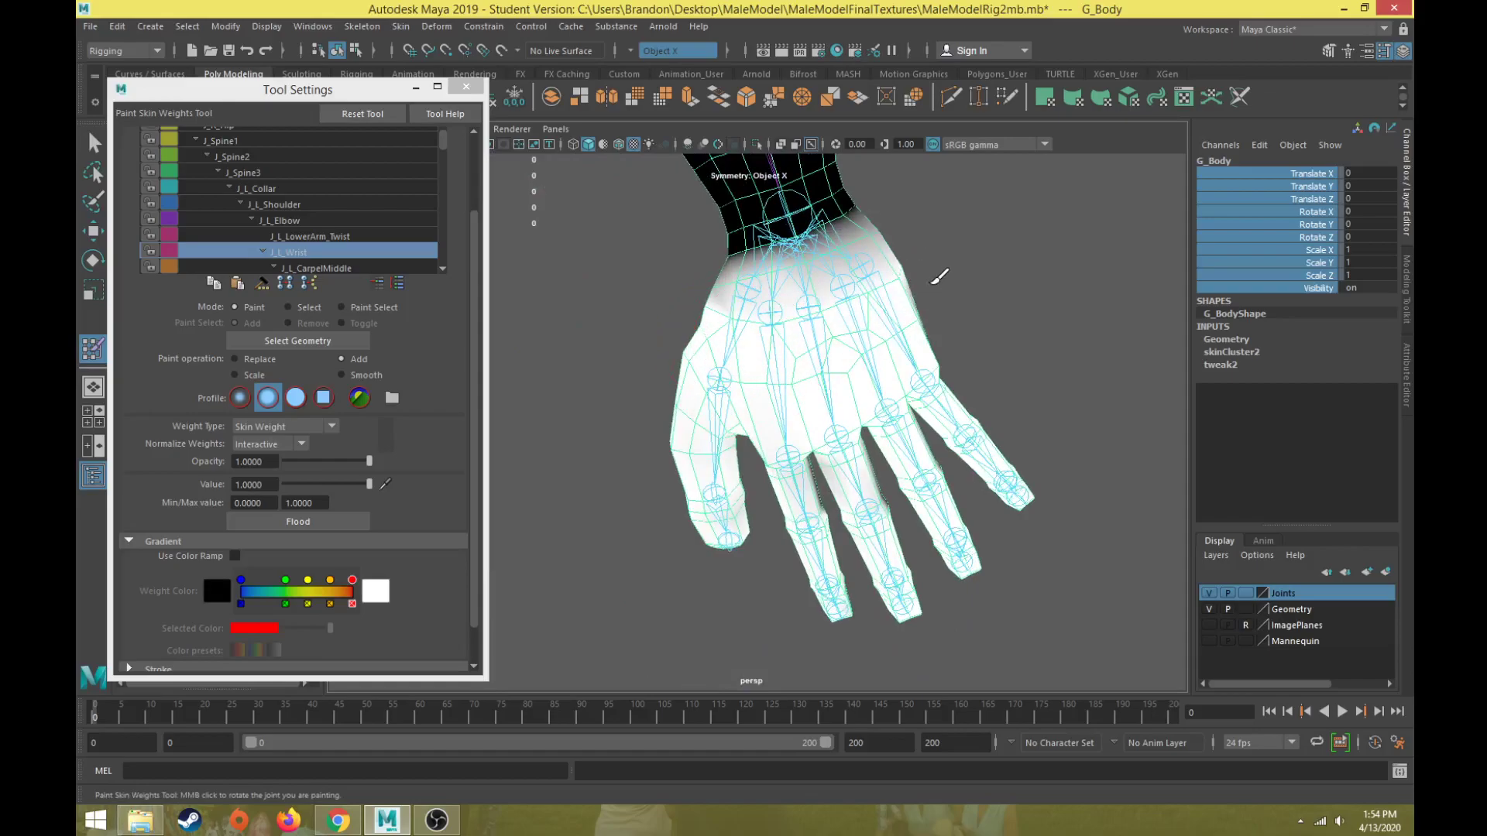
# Fill the remaining fingers, thumb and palm of the left hand with full J_L_Wrist weight.
pyautogui.keyDown('alt'); pyautogui.moveTo(940, 279); pyautogui.dragTo(829, 221); pyautogui.keyUp('alt')
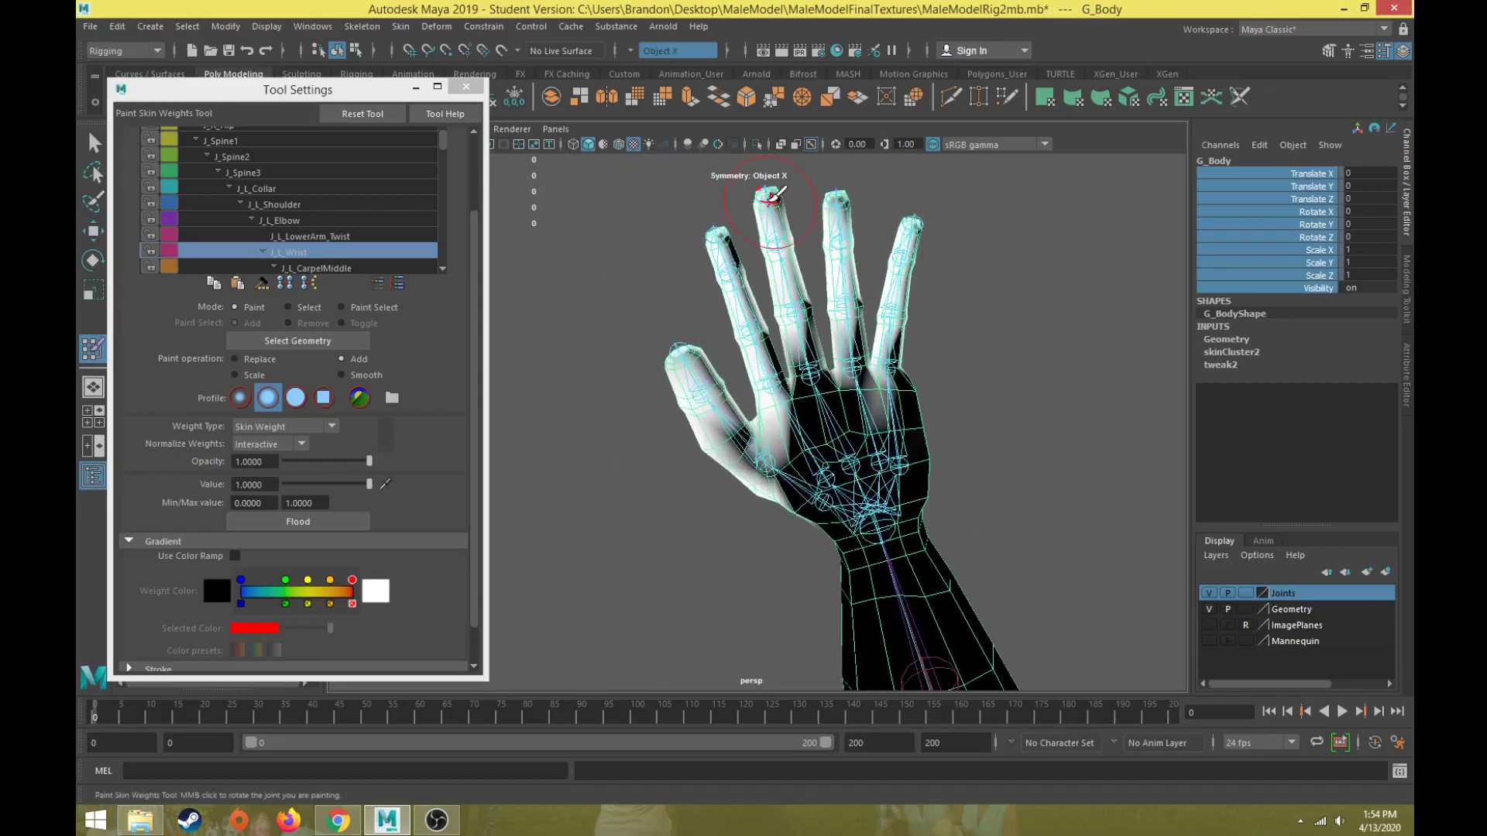
pyautogui.moveTo(778, 362)
pyautogui.mouseDown()
pyautogui.moveTo(704, 387)
pyautogui.moveTo(739, 453)
pyautogui.moveTo(937, 405)
pyautogui.moveTo(921, 373)
pyautogui.moveTo(706, 317)
pyautogui.mouseUp()
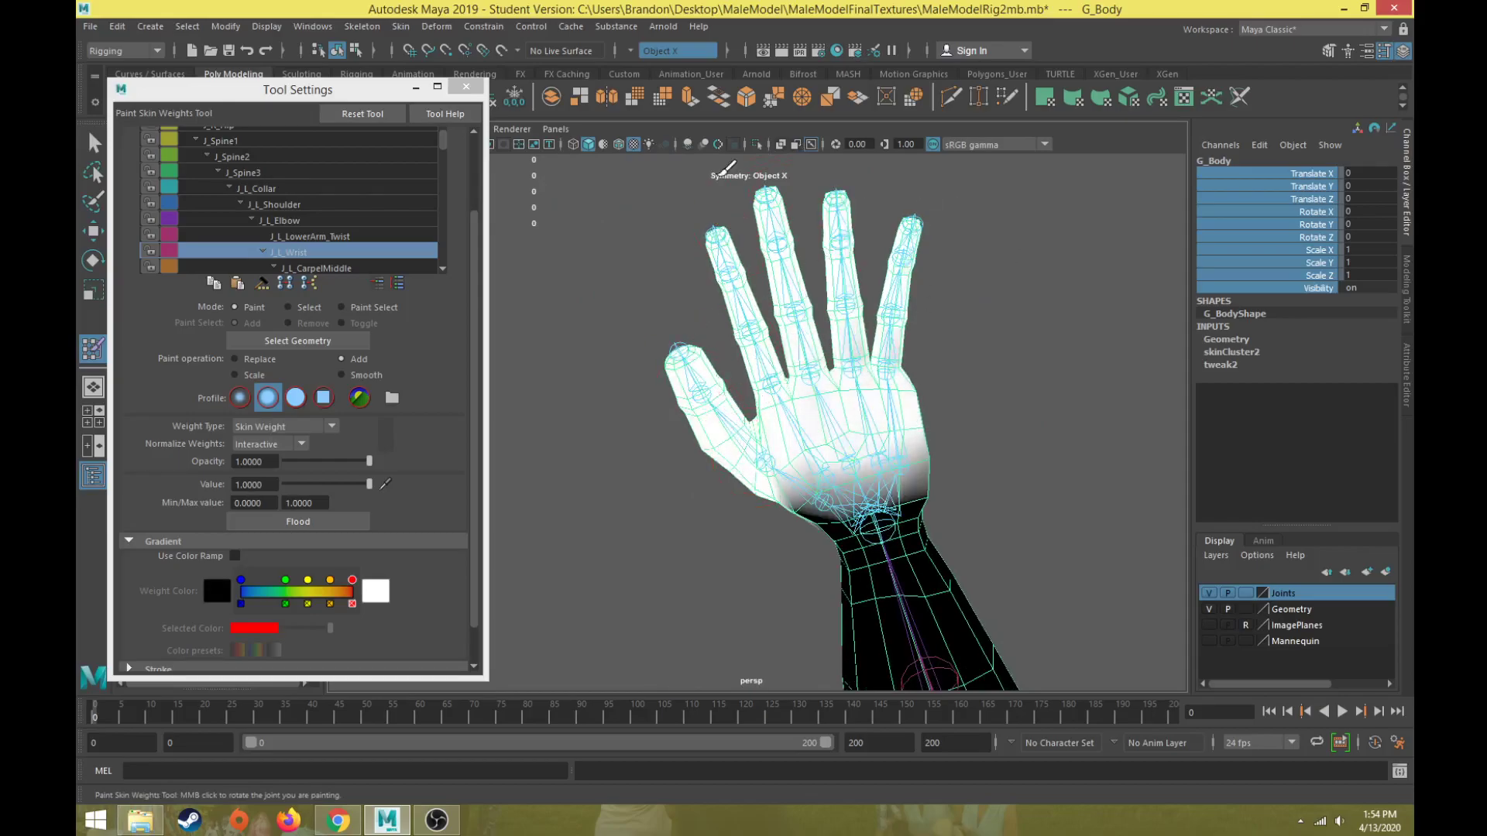
pyautogui.keyDown('alt'); pyautogui.moveTo(933, 198); pyautogui.dragTo(784, 303); pyautogui.keyUp('alt')
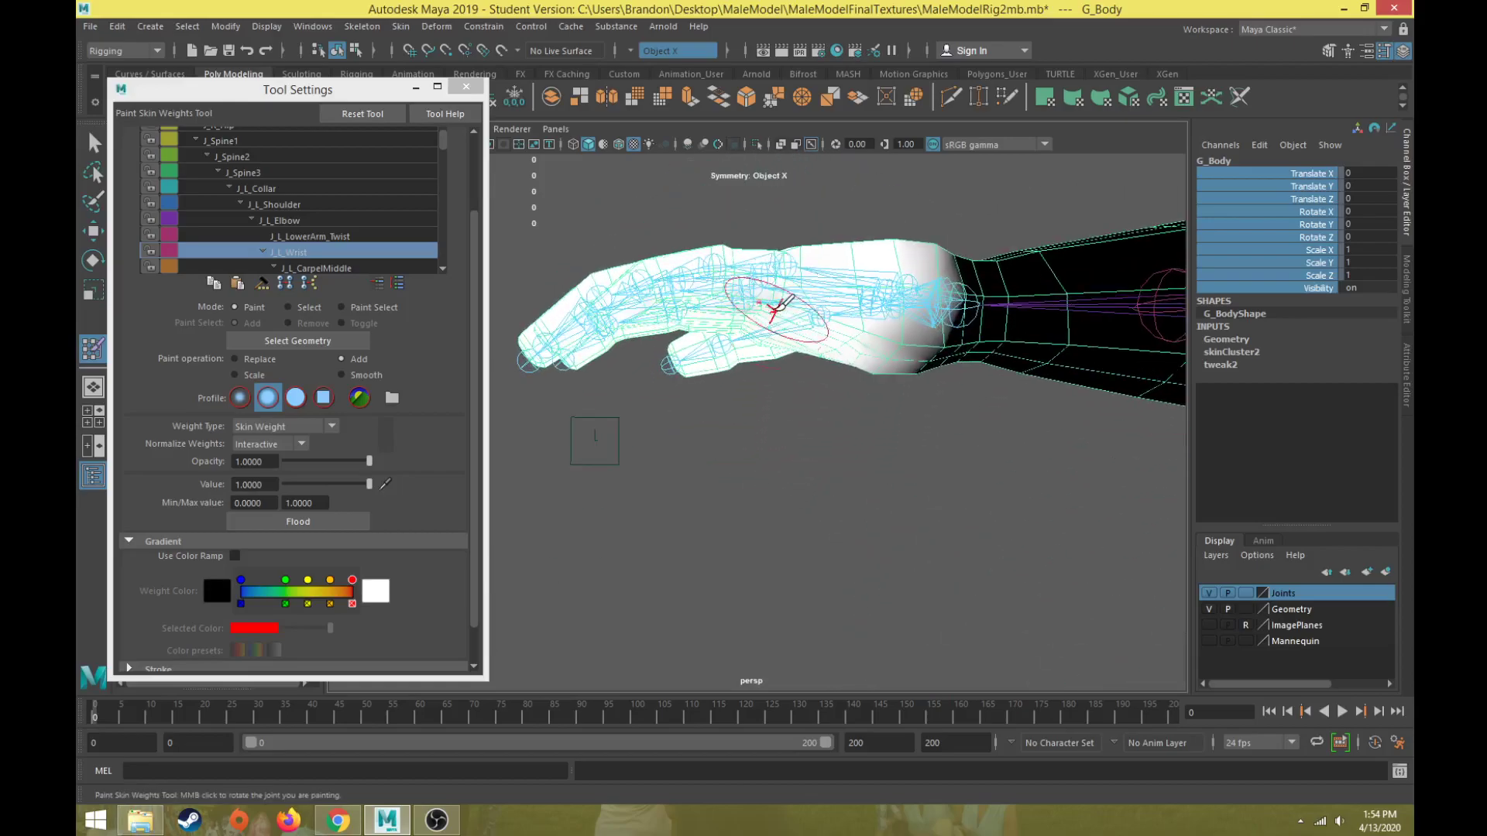
pyautogui.keyDown('alt'); pyautogui.moveTo(617, 380); pyautogui.dragTo(637, 517); pyautogui.keyUp('alt')
pyautogui.keyDown('alt'); pyautogui.moveTo(693, 380); pyautogui.dragTo(631, 284); pyautogui.keyUp('alt')
pyautogui.keyDown('alt'); pyautogui.moveTo(836, 252); pyautogui.dragTo(780, 256); pyautogui.keyUp('alt')
pyautogui.keyDown('alt'); pyautogui.moveTo(781, 256); pyautogui.dragTo(747, 312, button='middle'); pyautogui.keyUp('alt')
pyautogui.scroll(3, 751, 308)
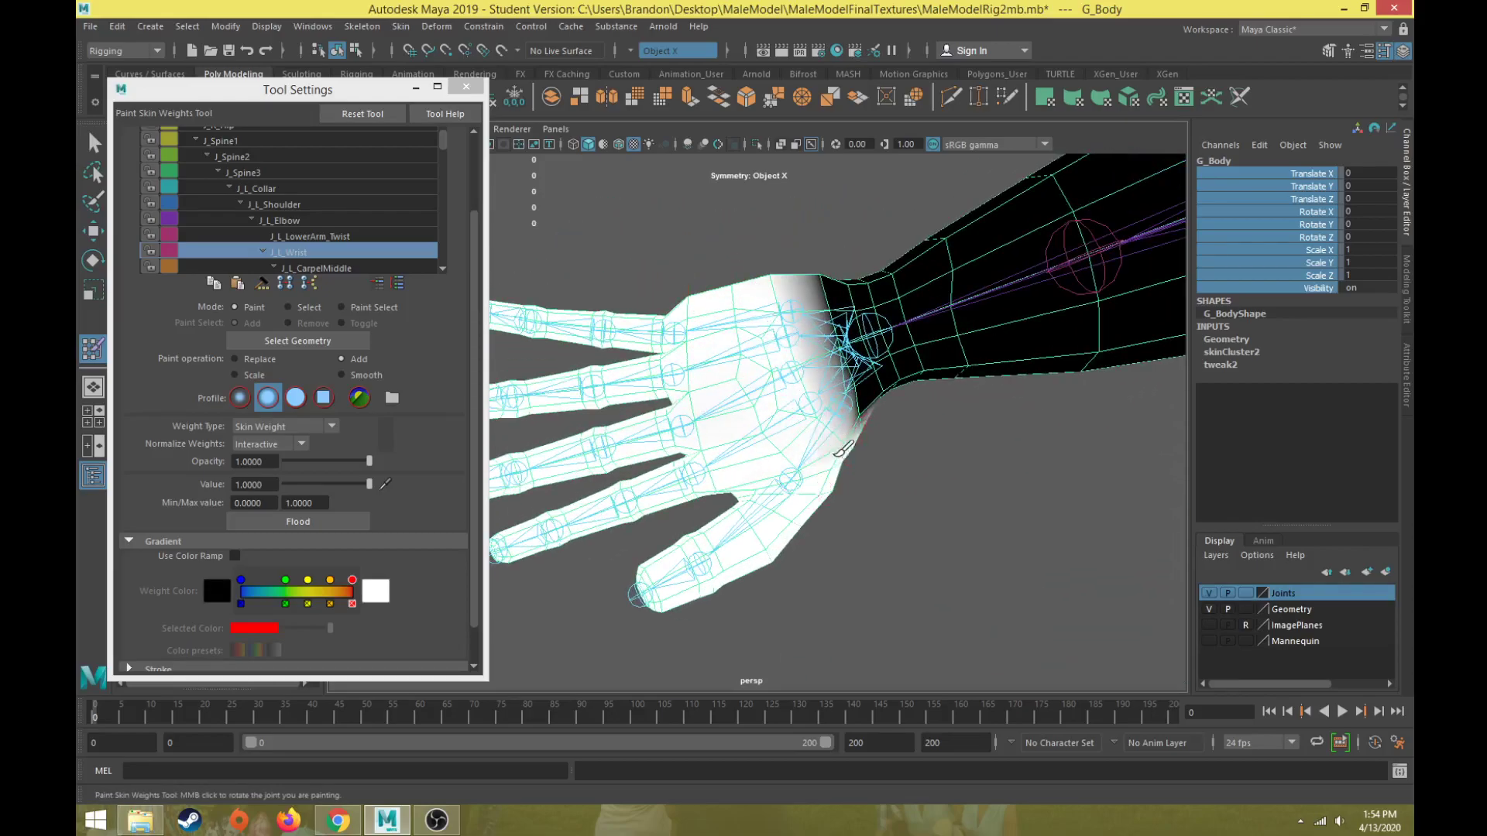
pyautogui.moveTo(819, 371)
pyautogui.mouseDown()
pyautogui.moveTo(807, 296)
pyautogui.moveTo(773, 511)
pyautogui.moveTo(763, 498)
pyautogui.mouseUp()
# Scrub through the keyed wrist poses to check how the left hand follows the joint.
pyautogui.scroll(-4, 695, 544)
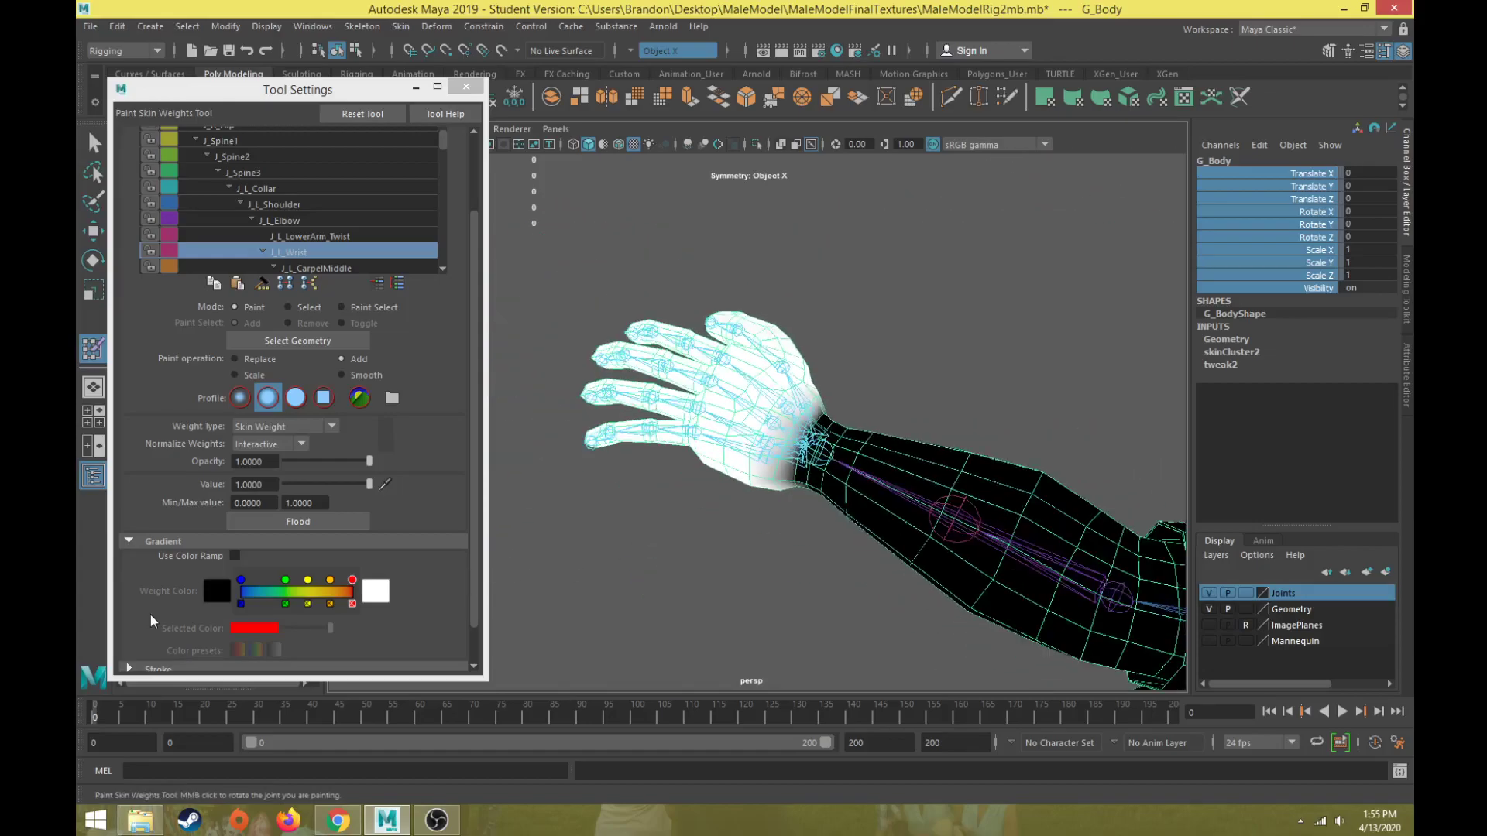
pyautogui.moveTo(109, 706); pyautogui.dragTo(765, 698)
pyautogui.keyDown('alt'); pyautogui.moveTo(782, 604); pyautogui.dragTo(469, 619); pyautogui.keyUp('alt')
pyautogui.moveTo(570, 725); pyautogui.dragTo(127, 697)
# Set the paint value to 0.1 and return to the rest pose at frame 0.
pyautogui.scroll(5, 809, 534)
pyautogui.scroll(4, 810, 534)
pyautogui.moveTo(265, 484); pyautogui.dragTo(76, 479)
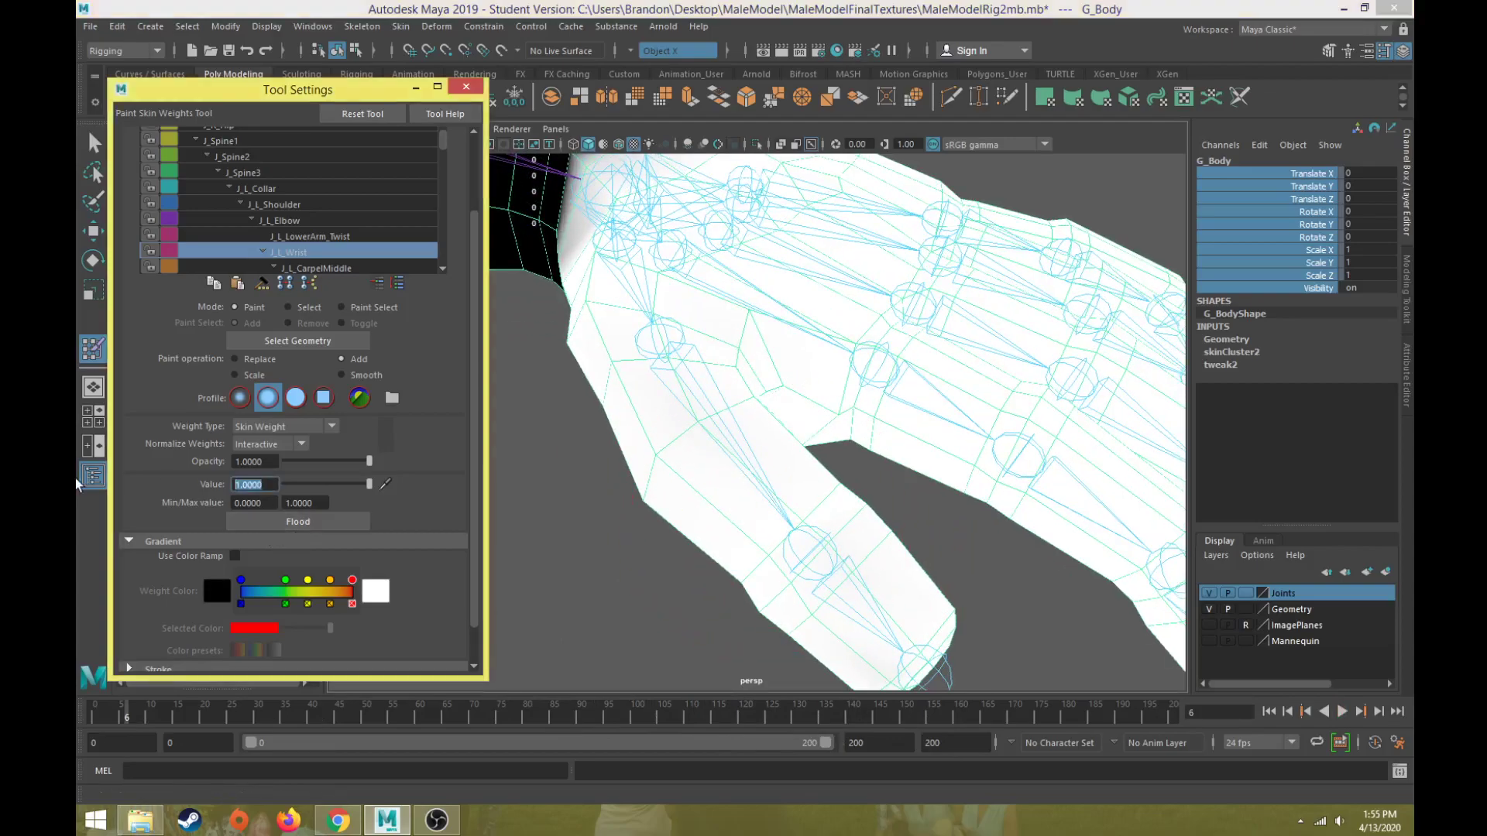
pyautogui.write('0.1')
pyautogui.press('Return')
pyautogui.scroll(-1, 214, 518)
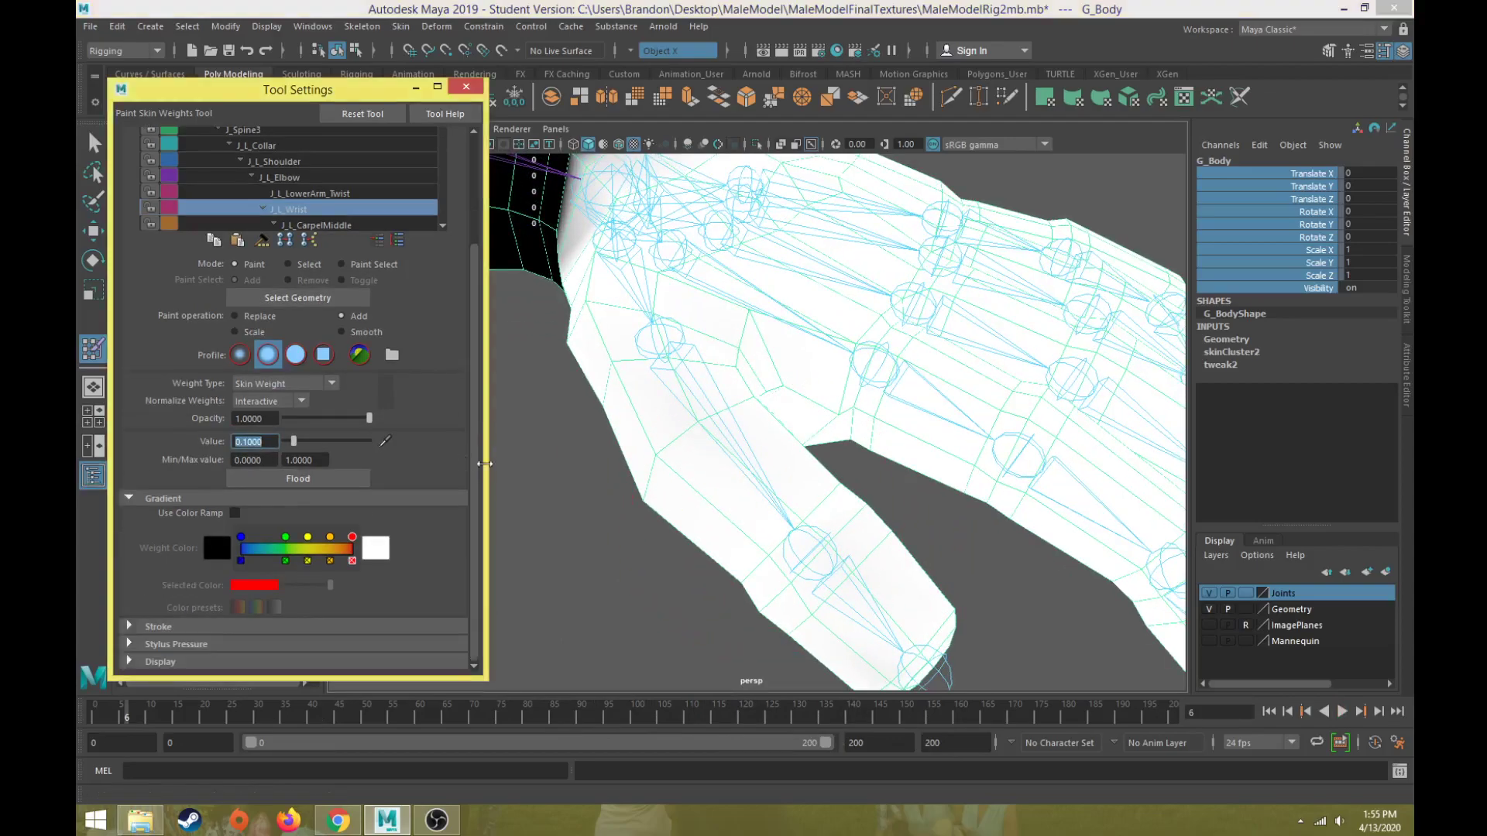
pyautogui.scroll(-5, 817, 606)
pyautogui.keyDown('alt'); pyautogui.moveTo(817, 607); pyautogui.dragTo(744, 550); pyautogui.keyUp('alt')
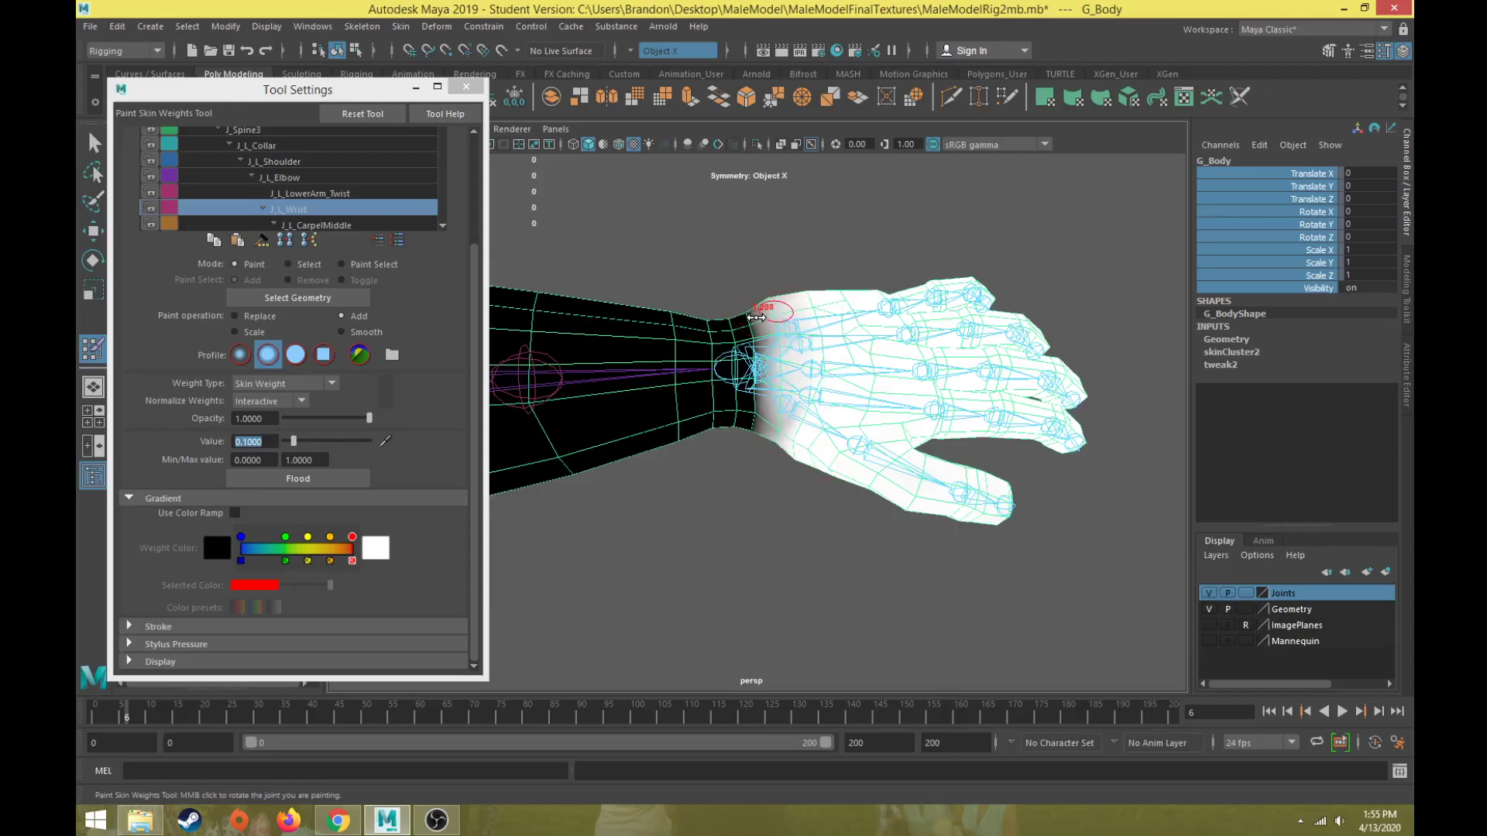
pyautogui.click(95, 717)
pyautogui.scroll(1, 474, 495)
pyautogui.scroll(5, 707, 408)
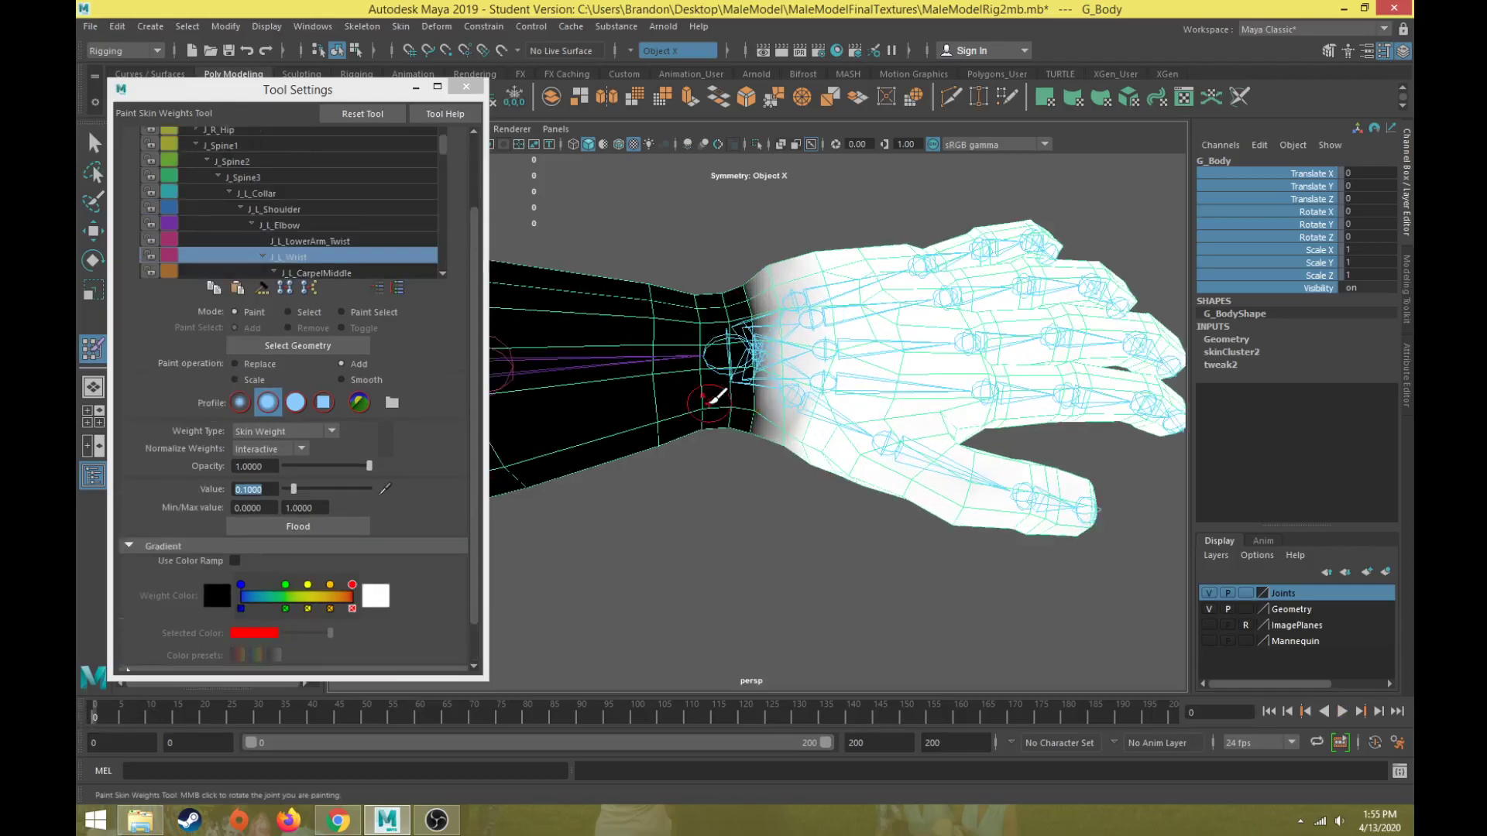
# Blend J_L_Wrist weight around the left wrist with 0.1 Add strokes on all sides.
pyautogui.moveTo(772, 331)
pyautogui.mouseDown()
pyautogui.moveTo(762, 457)
pyautogui.moveTo(738, 398)
pyautogui.moveTo(735, 457)
pyautogui.mouseUp()
pyautogui.moveTo(724, 336); pyautogui.dragTo(721, 468)
pyautogui.moveTo(771, 322)
pyautogui.mouseDown()
pyautogui.moveTo(774, 461)
pyautogui.moveTo(777, 414)
pyautogui.mouseUp()
pyautogui.moveTo(770, 321); pyautogui.dragTo(777, 408)
pyautogui.moveTo(762, 317); pyautogui.dragTo(778, 411)
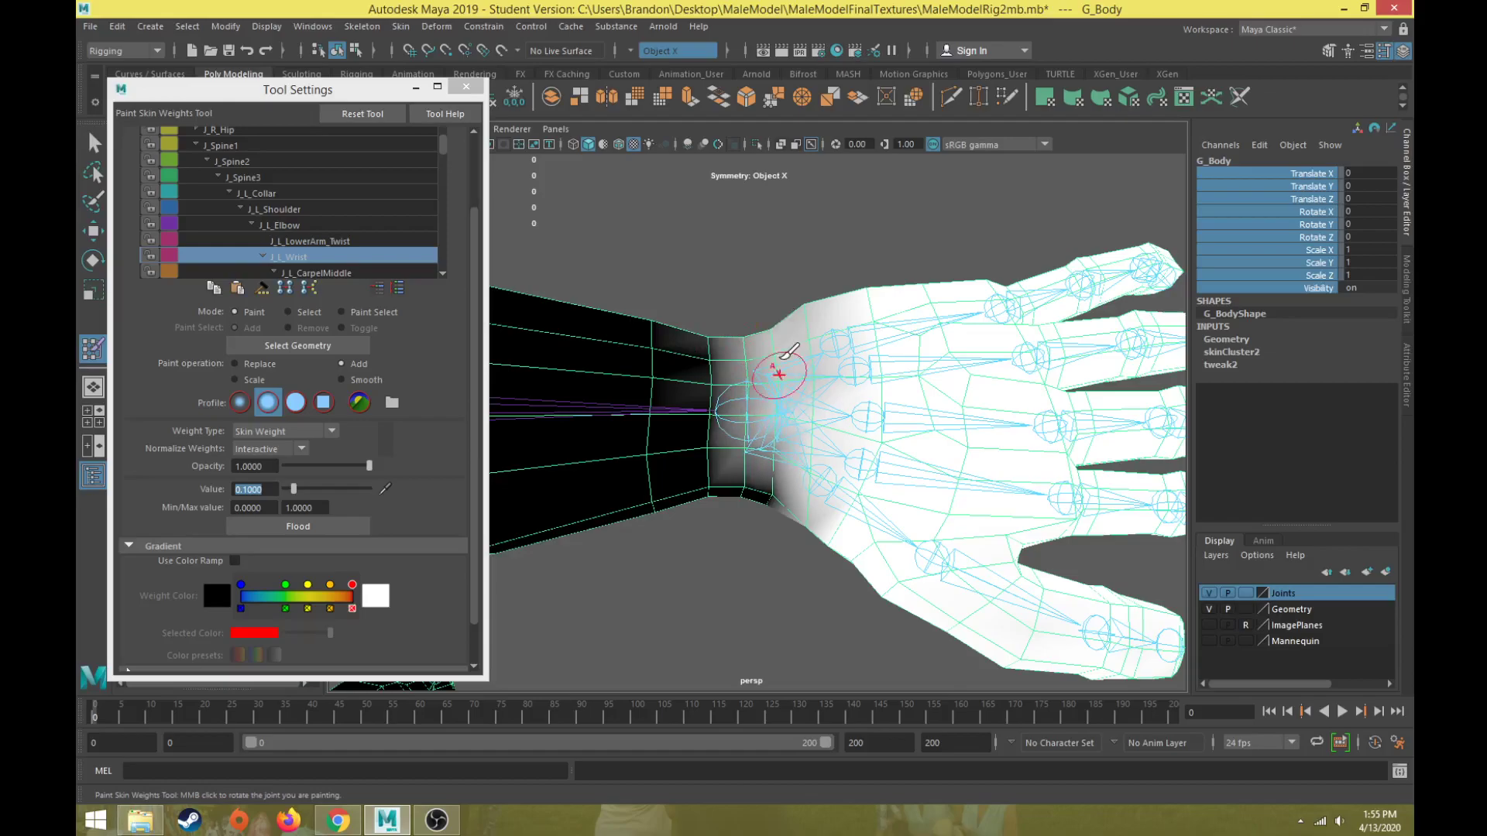
pyautogui.moveTo(772, 472)
pyautogui.mouseDown()
pyautogui.moveTo(746, 494)
pyautogui.moveTo(710, 406)
pyautogui.moveTo(720, 267)
pyautogui.mouseUp()
pyautogui.moveTo(721, 358)
pyautogui.mouseDown()
pyautogui.moveTo(681, 465)
pyautogui.moveTo(693, 526)
pyautogui.moveTo(700, 405)
pyautogui.moveTo(688, 442)
pyautogui.moveTo(707, 465)
pyautogui.moveTo(745, 324)
pyautogui.moveTo(713, 431)
pyautogui.moveTo(745, 402)
pyautogui.mouseUp()
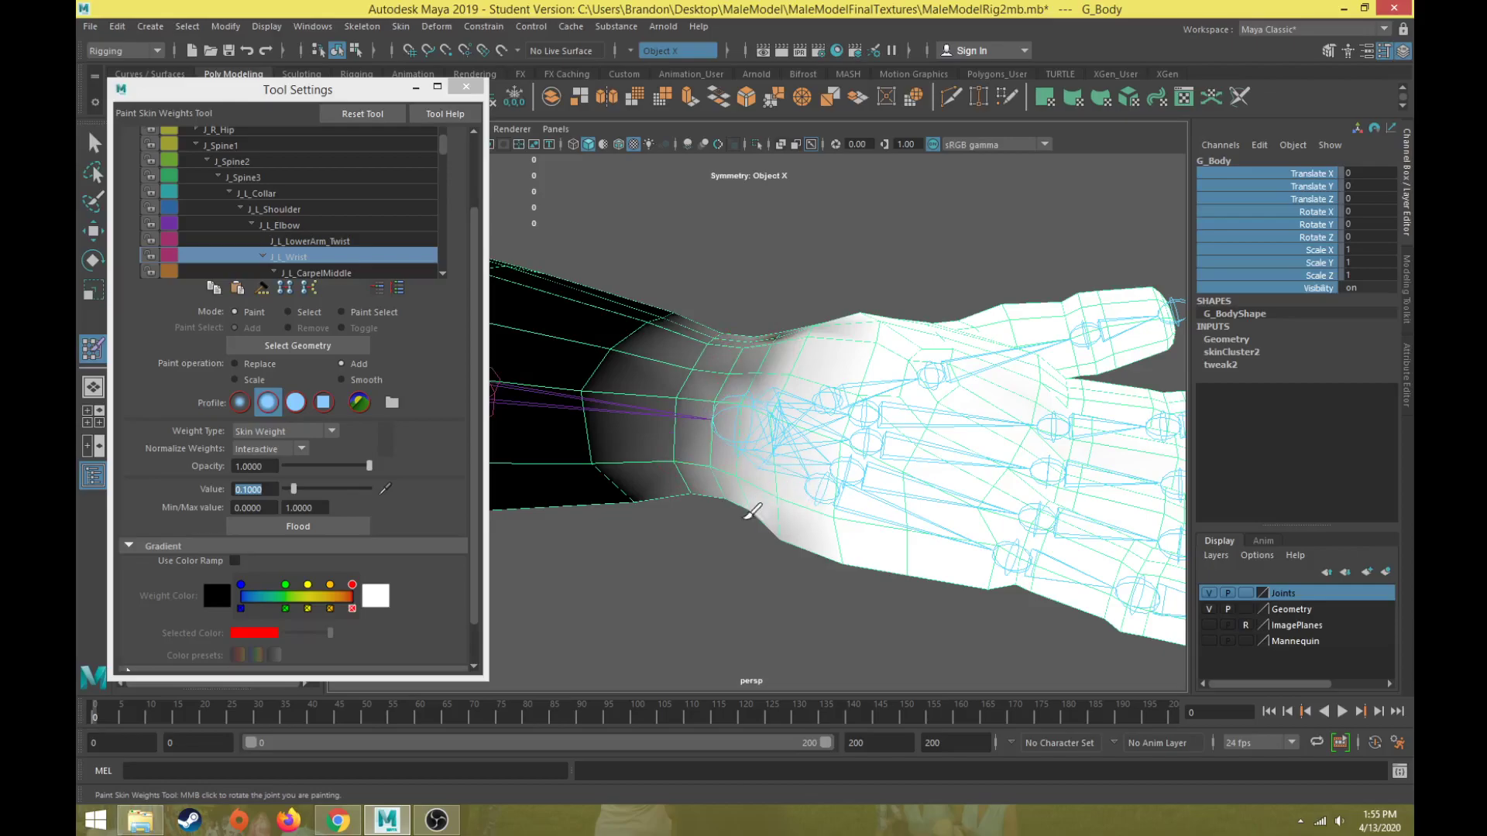
pyautogui.moveTo(748, 435)
pyautogui.keyDown('alt'); pyautogui.mouseDown()
pyautogui.moveTo(781, 488)
pyautogui.moveTo(788, 345)
pyautogui.mouseUp(); pyautogui.keyUp('alt')
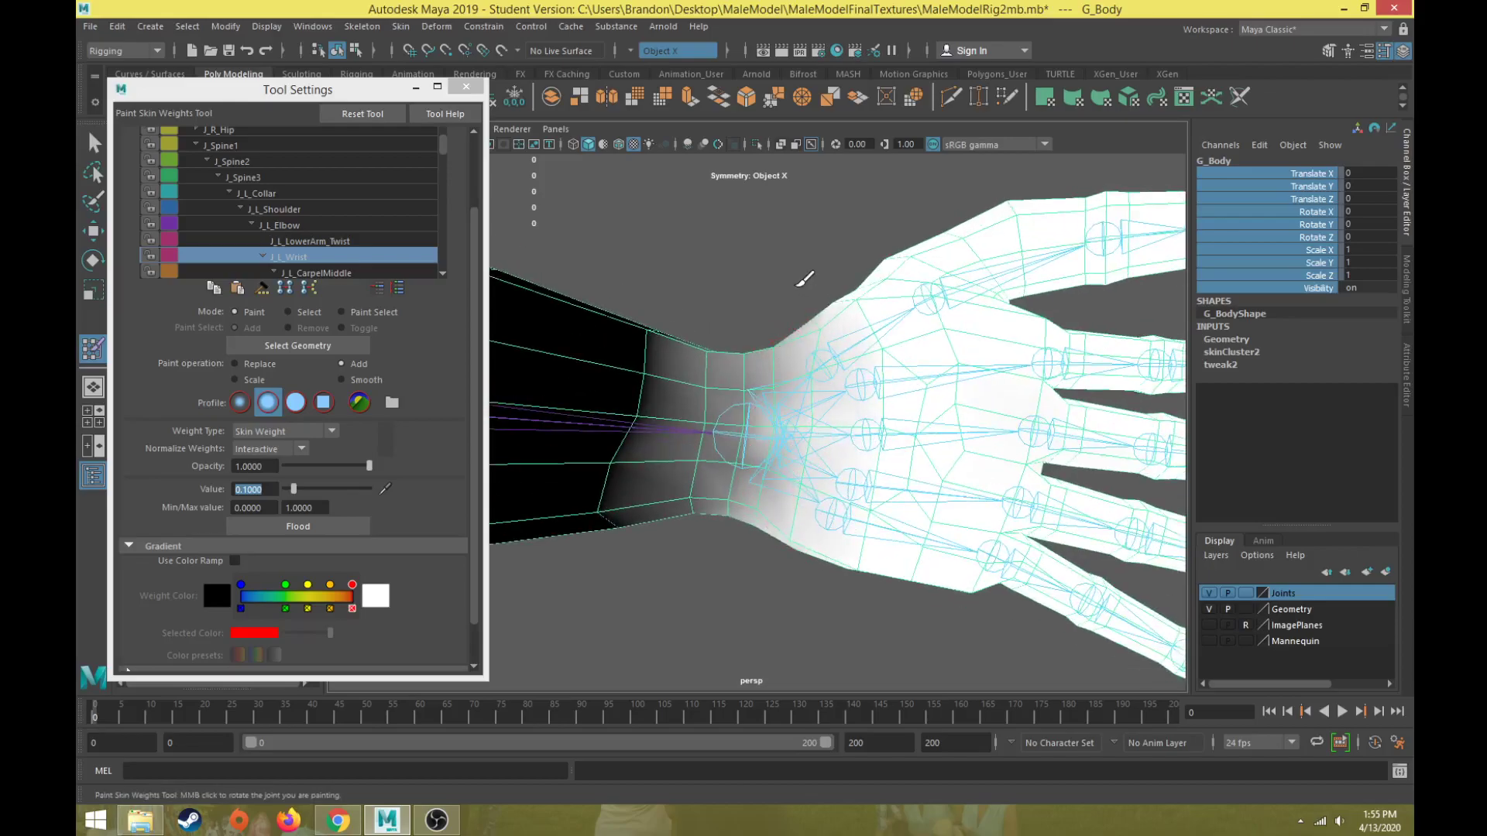
pyautogui.keyDown('alt'); pyautogui.moveTo(773, 397); pyautogui.dragTo(773, 450); pyautogui.keyUp('alt')
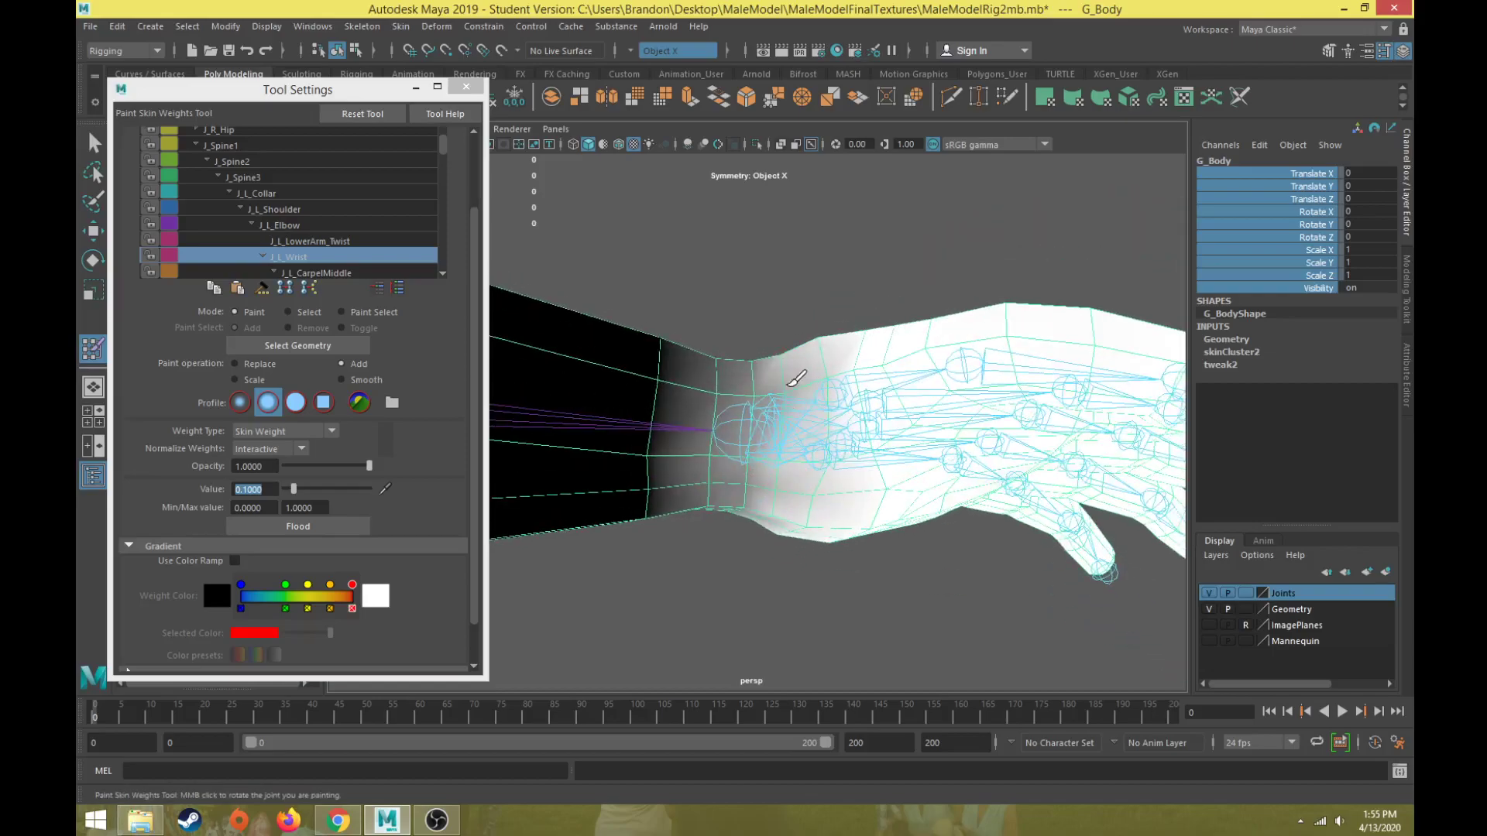
pyautogui.keyDown('alt'); pyautogui.moveTo(750, 502); pyautogui.dragTo(782, 402); pyautogui.keyUp('alt')
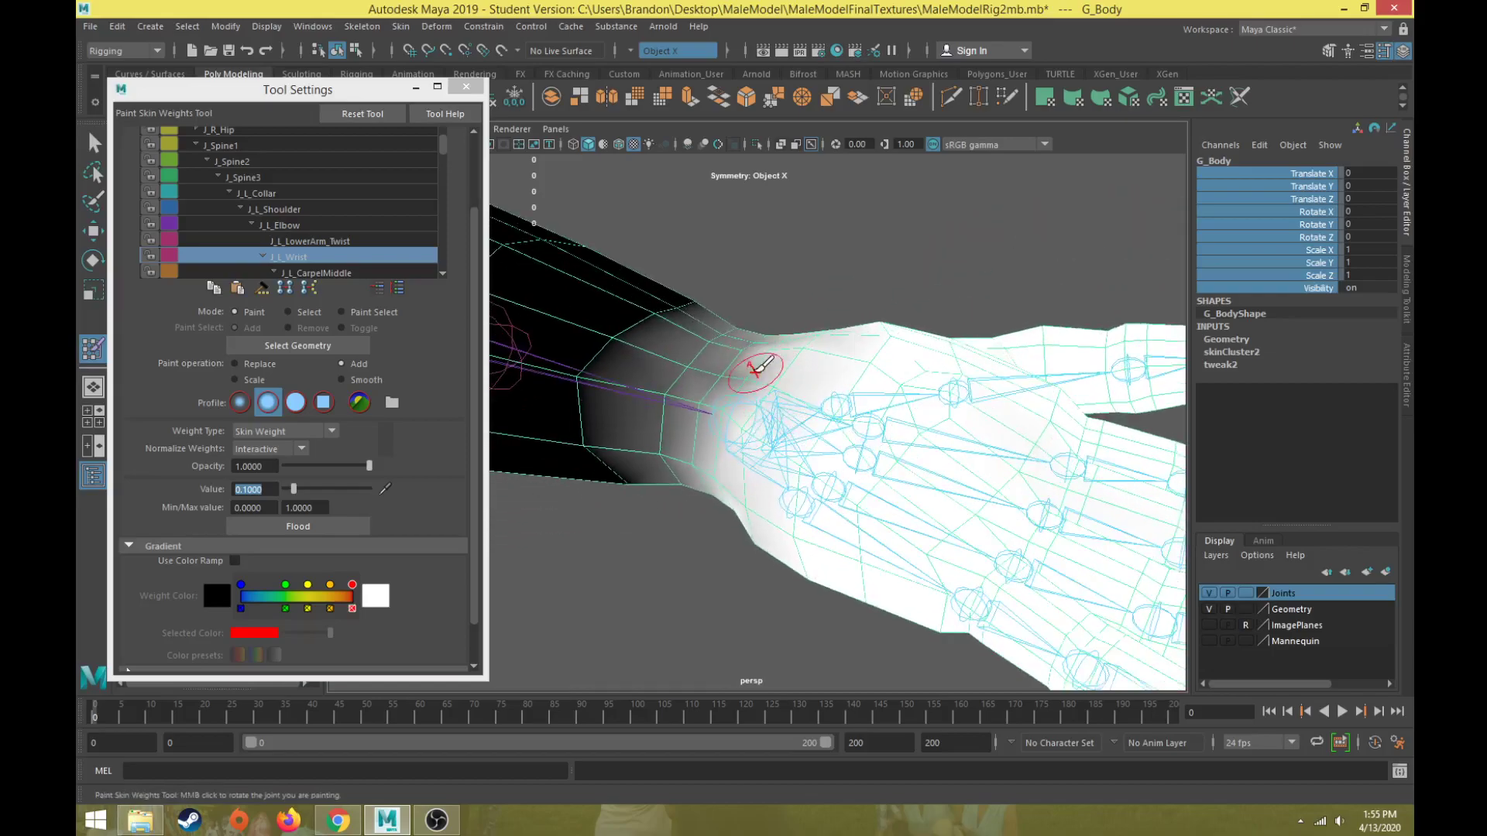
# Scrub the timeline to check the blended wrist's deformation, ending at frame 0.
pyautogui.scroll(-5, 747, 468)
pyautogui.keyDown('alt'); pyautogui.moveTo(753, 542); pyautogui.dragTo(699, 776); pyautogui.keyUp('alt')
pyautogui.keyDown('alt'); pyautogui.moveTo(734, 619); pyautogui.dragTo(617, 619); pyautogui.keyUp('alt')
pyautogui.scroll(3, 617, 620)
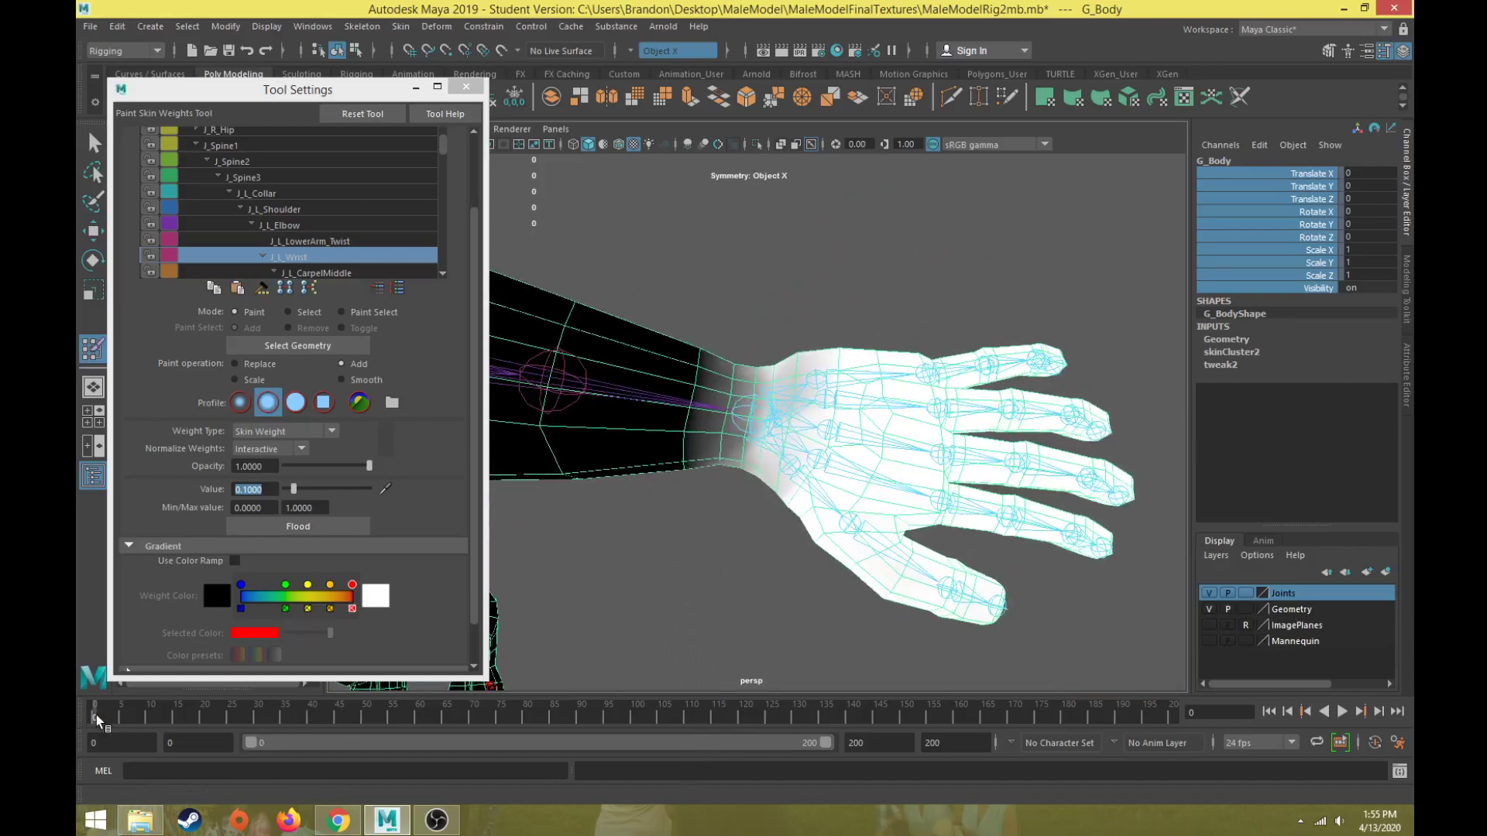
pyautogui.moveTo(96, 714)
pyautogui.mouseDown()
pyautogui.moveTo(821, 745)
pyautogui.moveTo(610, 756)
pyautogui.moveTo(585, 755)
pyautogui.moveTo(1001, 733)
pyautogui.moveTo(93, 708)
pyautogui.mouseUp()
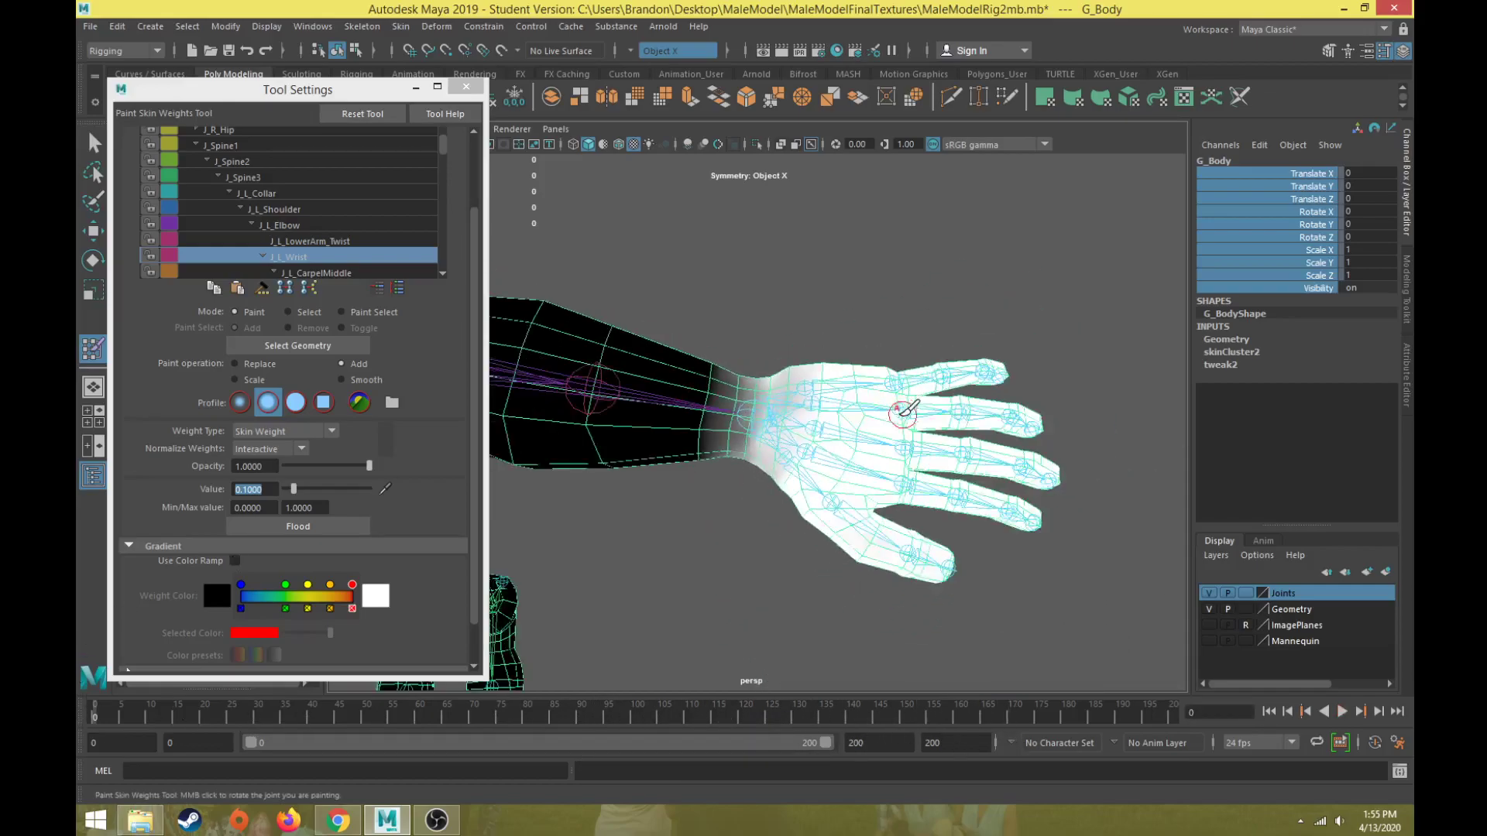
pyautogui.scroll(1, 728, 325)
pyautogui.scroll(-3, 712, 373)
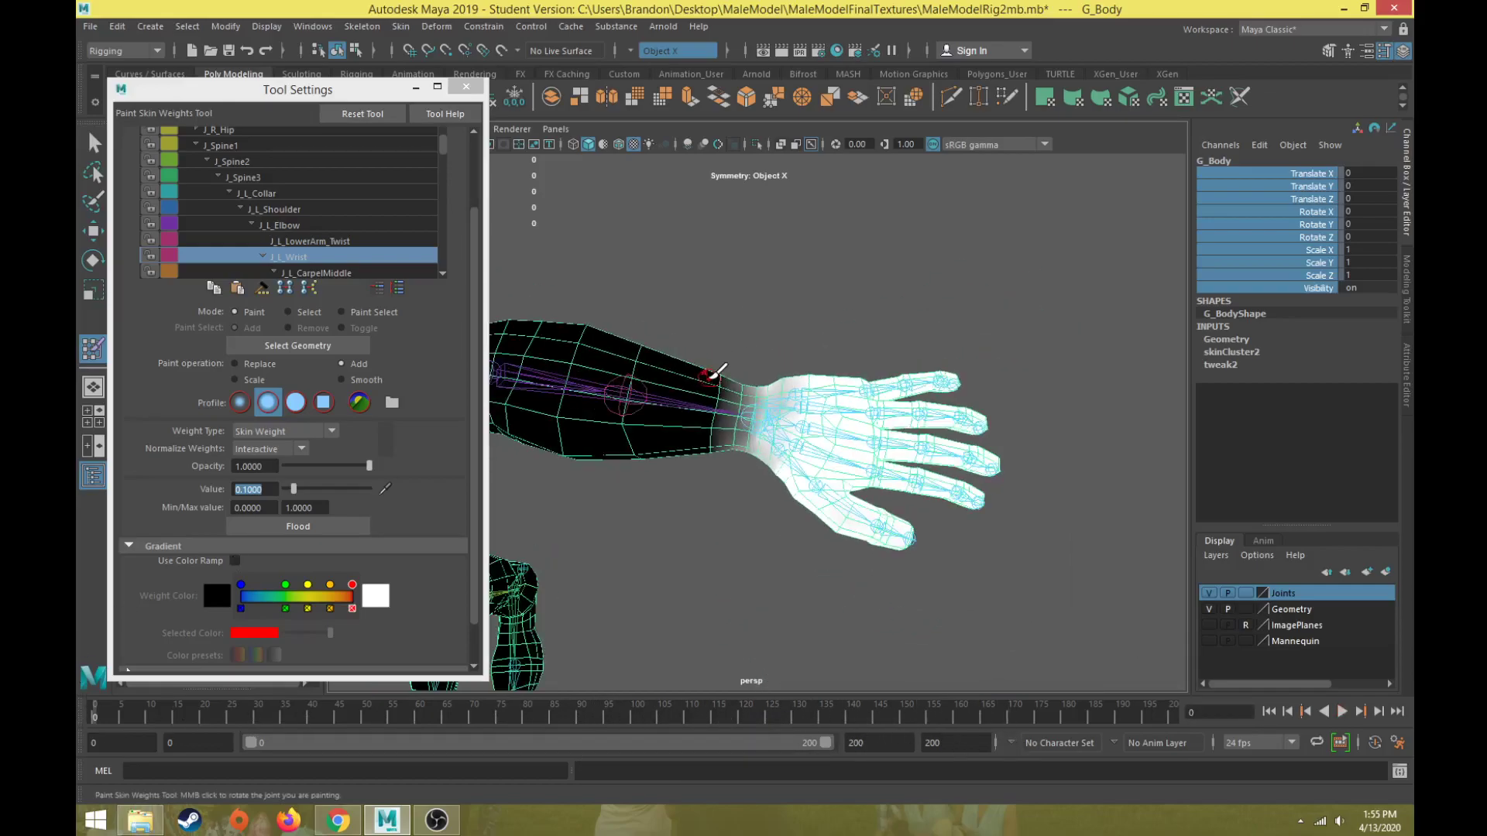
# Set the paint value to 0.05 and enlarge the brush for the left forearm.
pyautogui.keyDown('alt'); pyautogui.moveTo(703, 393); pyautogui.dragTo(801, 436, button='middle'); pyautogui.keyUp('alt')
pyautogui.keyDown('alt'); pyautogui.moveTo(706, 477); pyautogui.dragTo(722, 427); pyautogui.keyUp('alt')
pyautogui.scroll(5, 755, 394)
pyautogui.moveTo(267, 488); pyautogui.dragTo(144, 488)
pyautogui.write('.05')
pyautogui.press('Return')
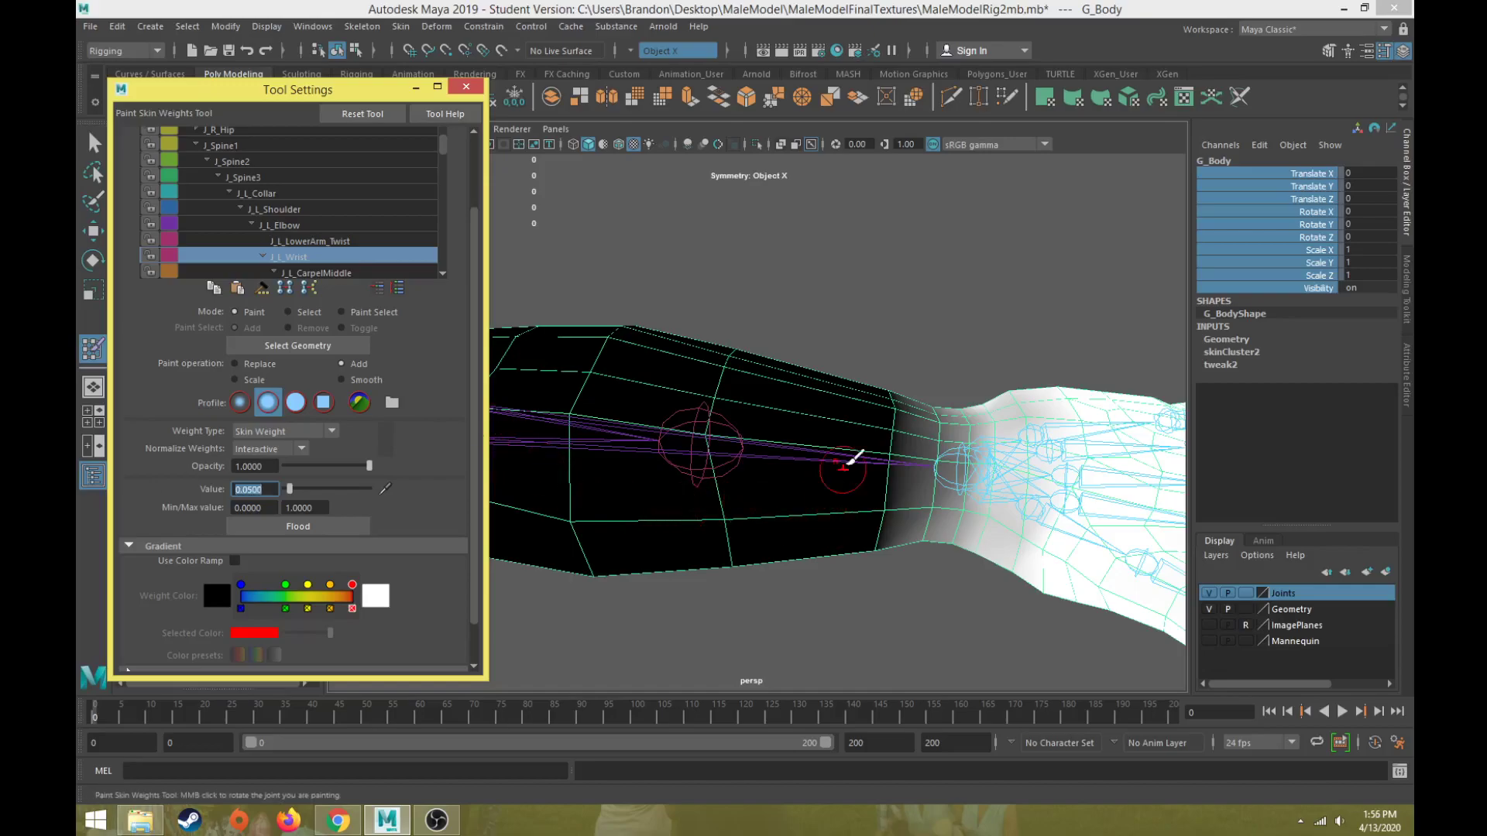
pyautogui.click(819, 481)
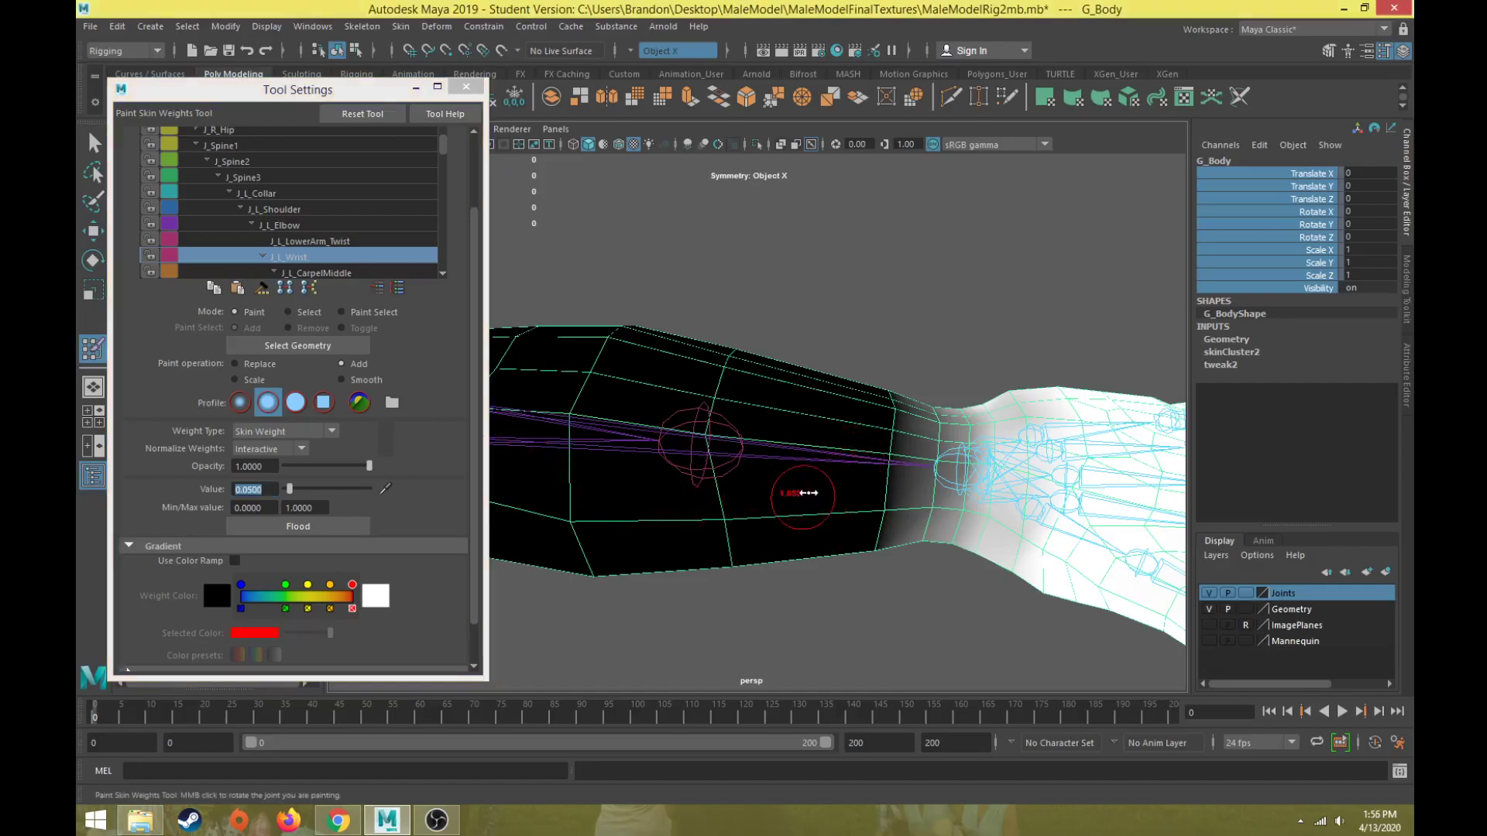
# Paint a soft J_L_Wrist weight falloff around the left forearm, from the wrist up past its middle, with 0.05 strokes.
pyautogui.keyDown('alt'); pyautogui.moveTo(880, 524); pyautogui.dragTo(891, 449); pyautogui.keyUp('alt')
pyautogui.keyDown('alt'); pyautogui.moveTo(905, 393); pyautogui.dragTo(869, 415); pyautogui.keyUp('alt')
pyautogui.keyDown('alt'); pyautogui.moveTo(872, 332); pyautogui.dragTo(845, 421); pyautogui.keyUp('alt')
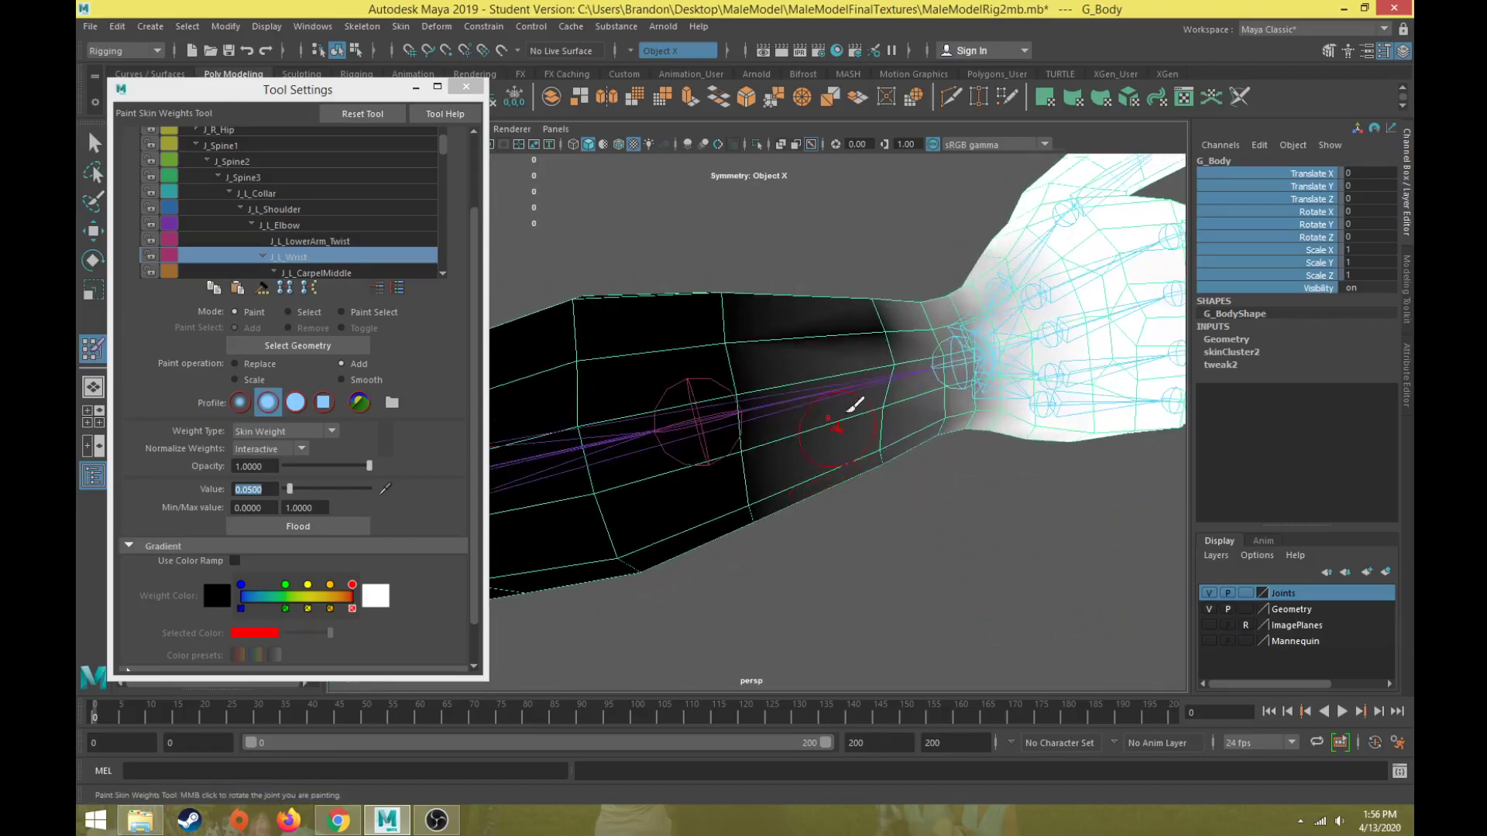
pyautogui.keyDown('alt'); pyautogui.moveTo(889, 323); pyautogui.dragTo(737, 309); pyautogui.keyUp('alt')
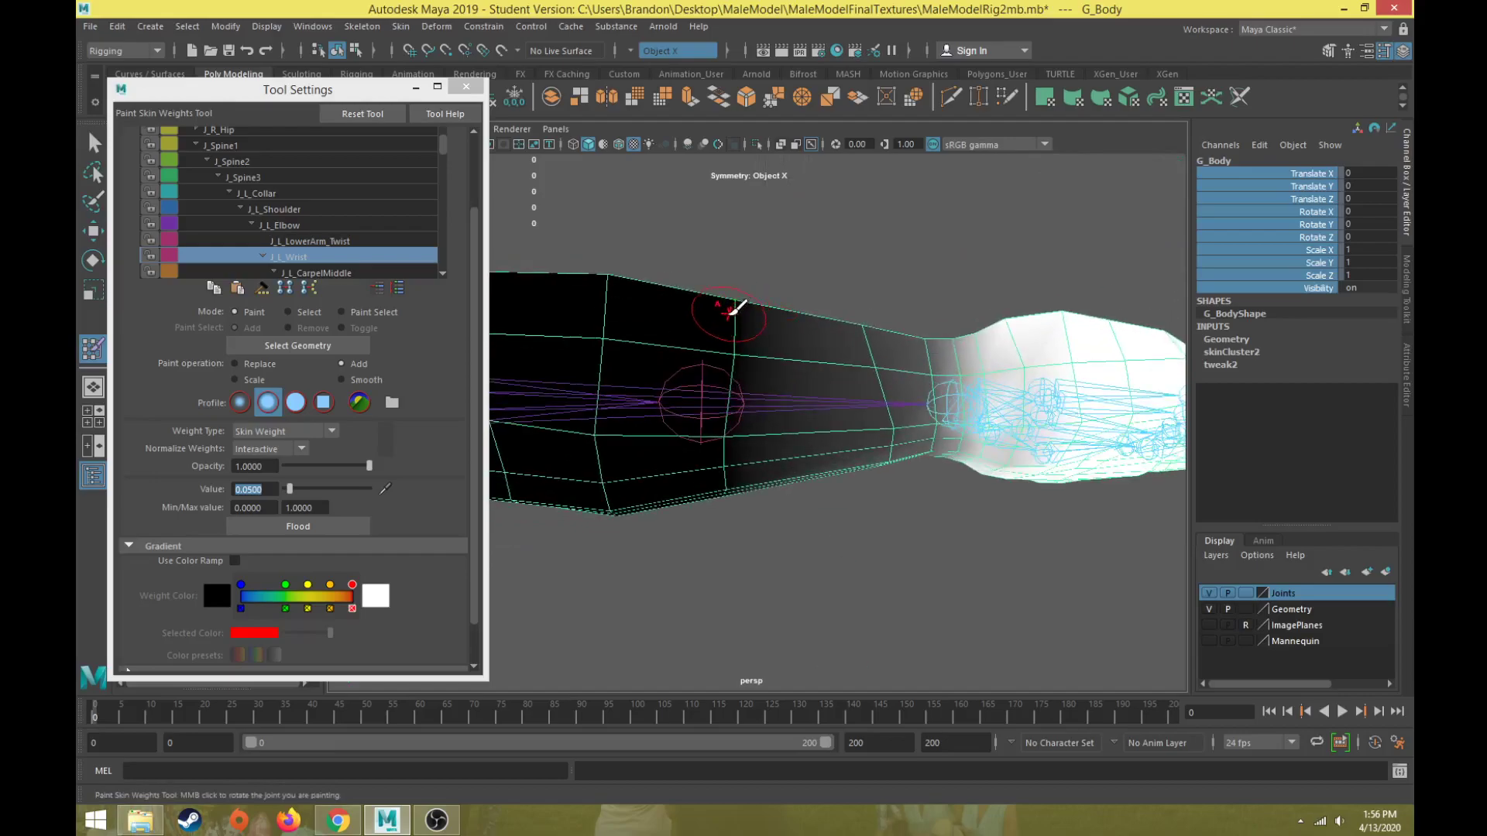
pyautogui.keyDown('alt'); pyautogui.moveTo(731, 440); pyautogui.dragTo(730, 326); pyautogui.keyUp('alt')
pyautogui.keyDown('alt'); pyautogui.moveTo(720, 399); pyautogui.dragTo(744, 354); pyautogui.keyUp('alt')
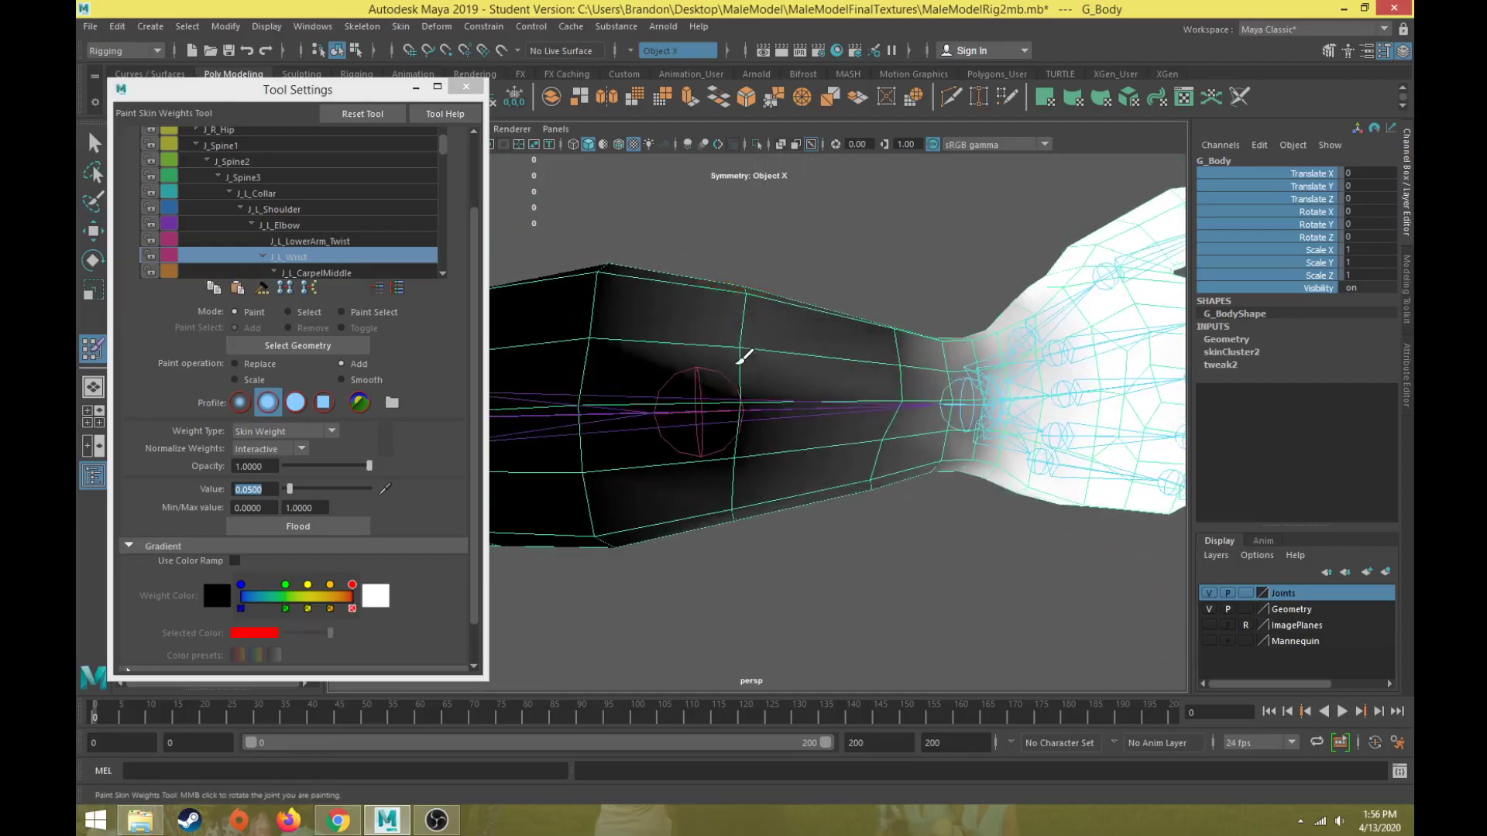
pyautogui.moveTo(750, 475)
pyautogui.keyDown('alt'); pyautogui.mouseDown()
pyautogui.moveTo(720, 365)
pyautogui.moveTo(717, 439)
pyautogui.moveTo(885, 416)
pyautogui.mouseUp(); pyautogui.keyUp('alt')
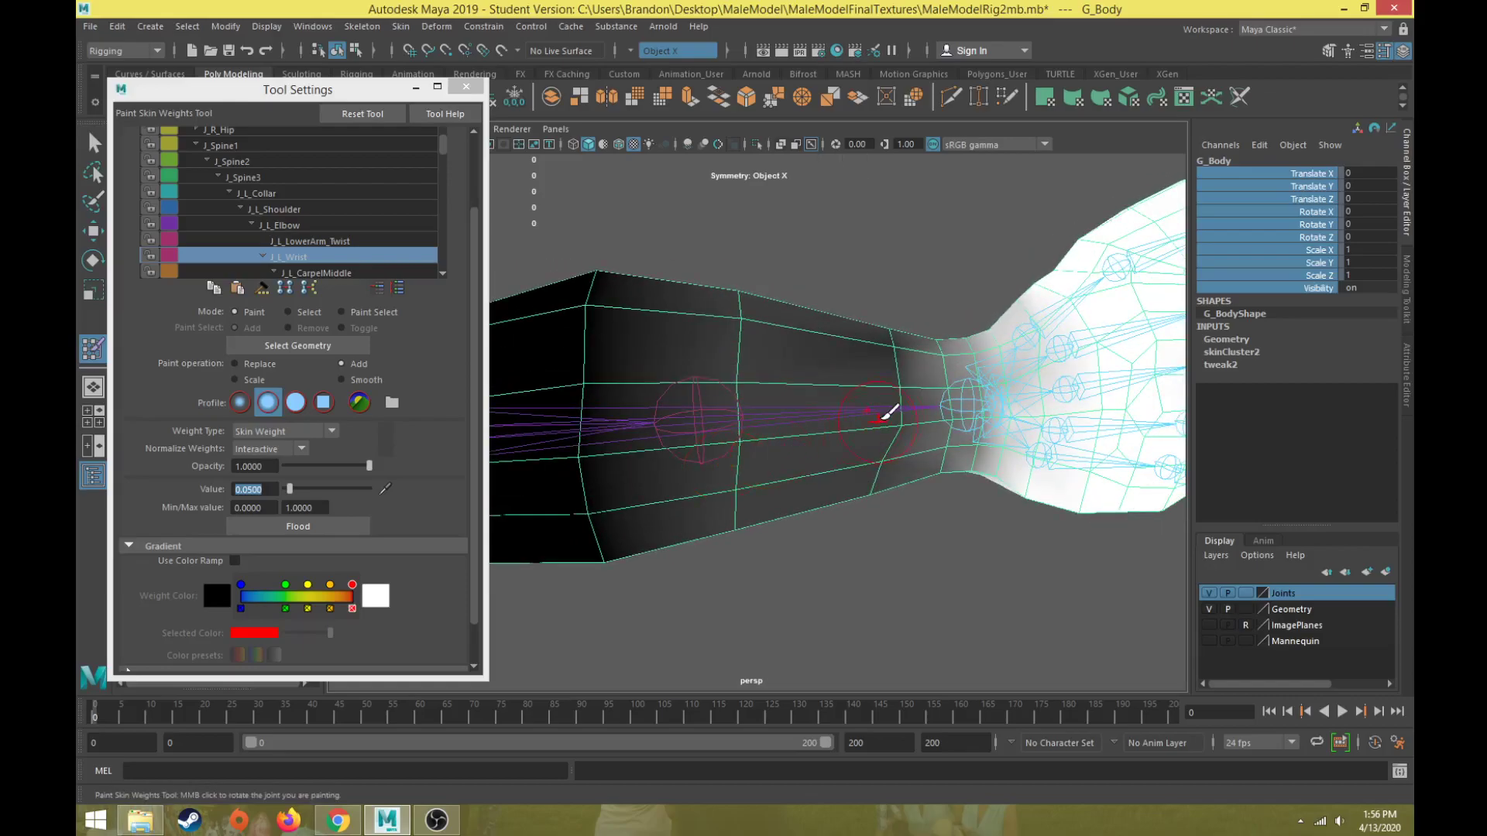
pyautogui.keyDown('alt'); pyautogui.moveTo(891, 323); pyautogui.dragTo(869, 415); pyautogui.keyUp('alt')
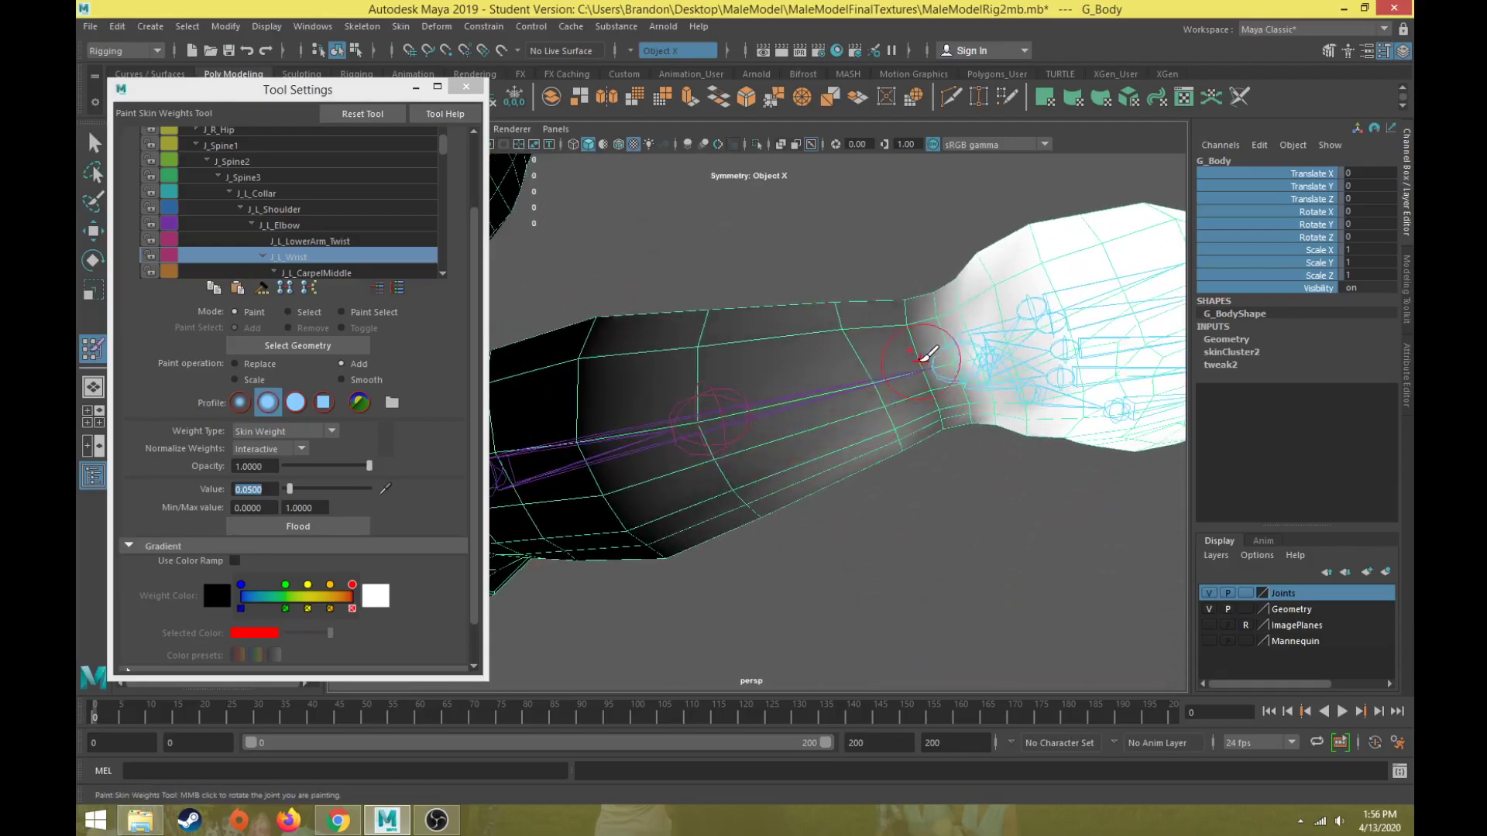
pyautogui.keyDown('alt'); pyautogui.moveTo(912, 354); pyautogui.dragTo(869, 448); pyautogui.keyUp('alt')
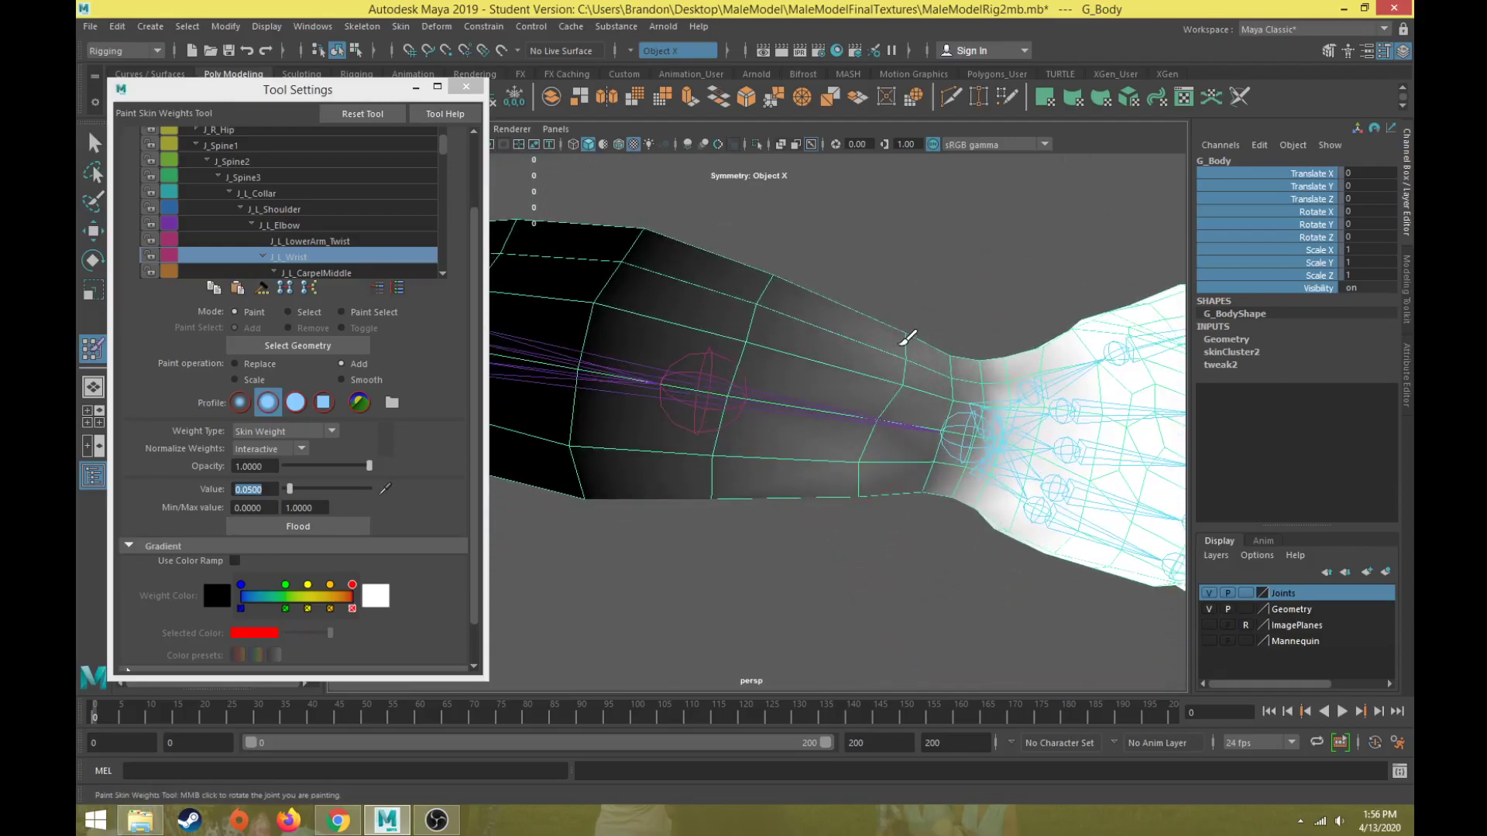
# Play the animation to check the left wrist's deformation, then stop and return to frame 0.
pyautogui.keyDown('alt'); pyautogui.moveTo(864, 439); pyautogui.dragTo(774, 339, button='right'); pyautogui.keyUp('alt')
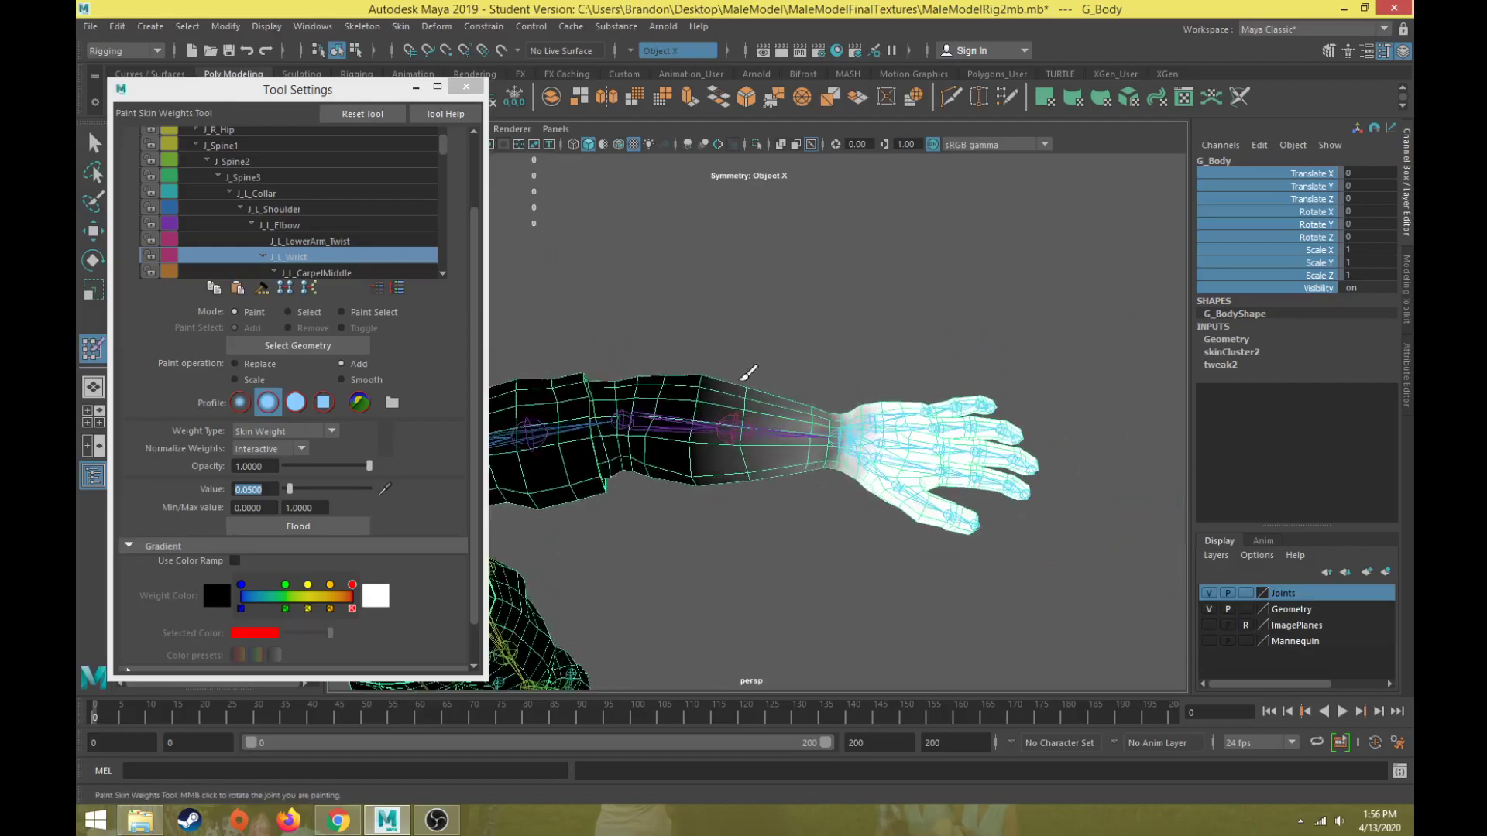
pyautogui.hotkey('alt', 'v')
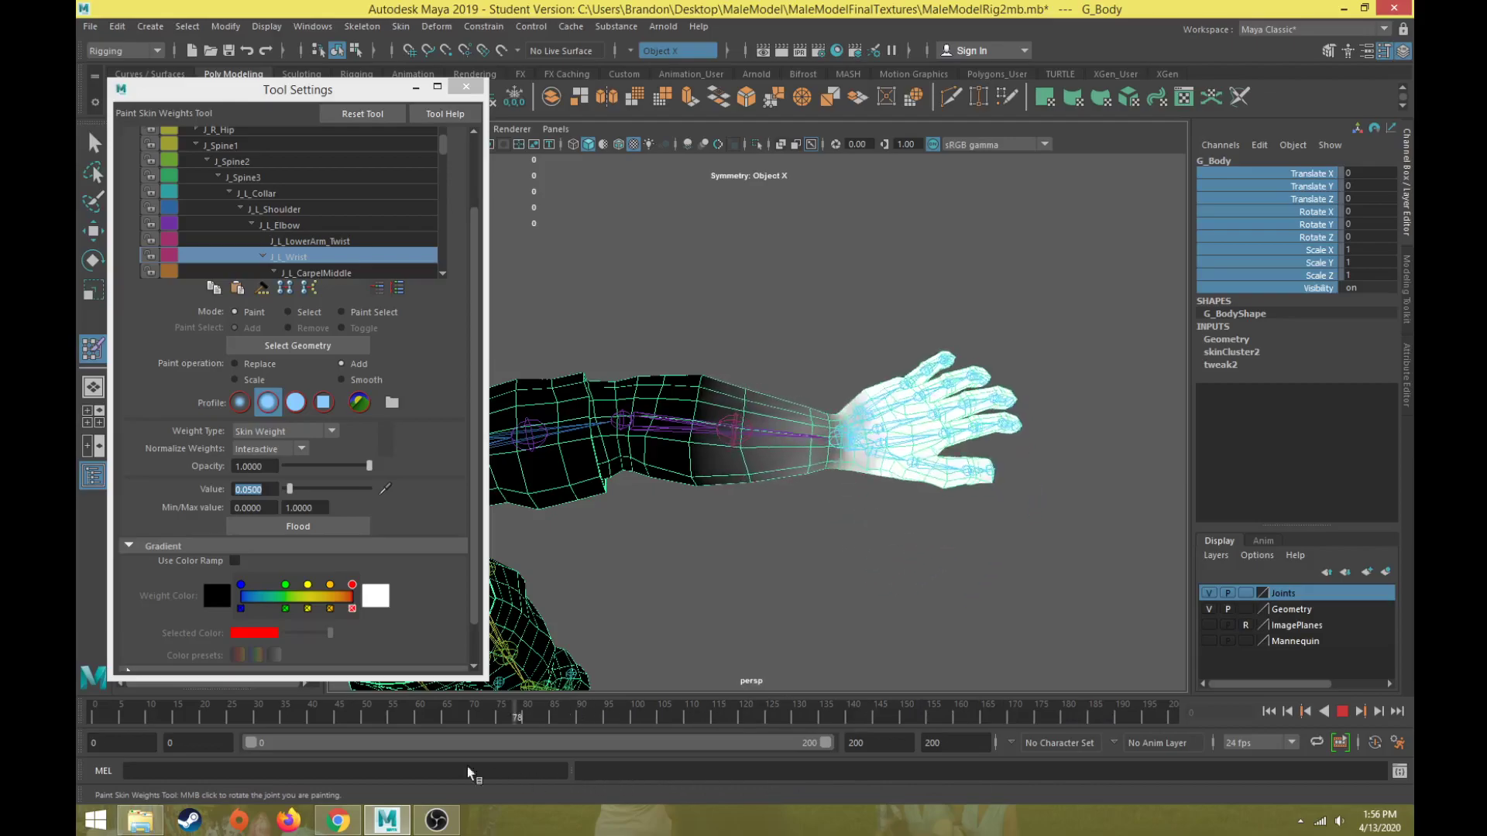
pyautogui.moveTo(156, 747)
pyautogui.mouseDown()
pyautogui.moveTo(235, 715)
pyautogui.moveTo(484, 712)
pyautogui.moveTo(76, 694)
pyautogui.mouseUp()
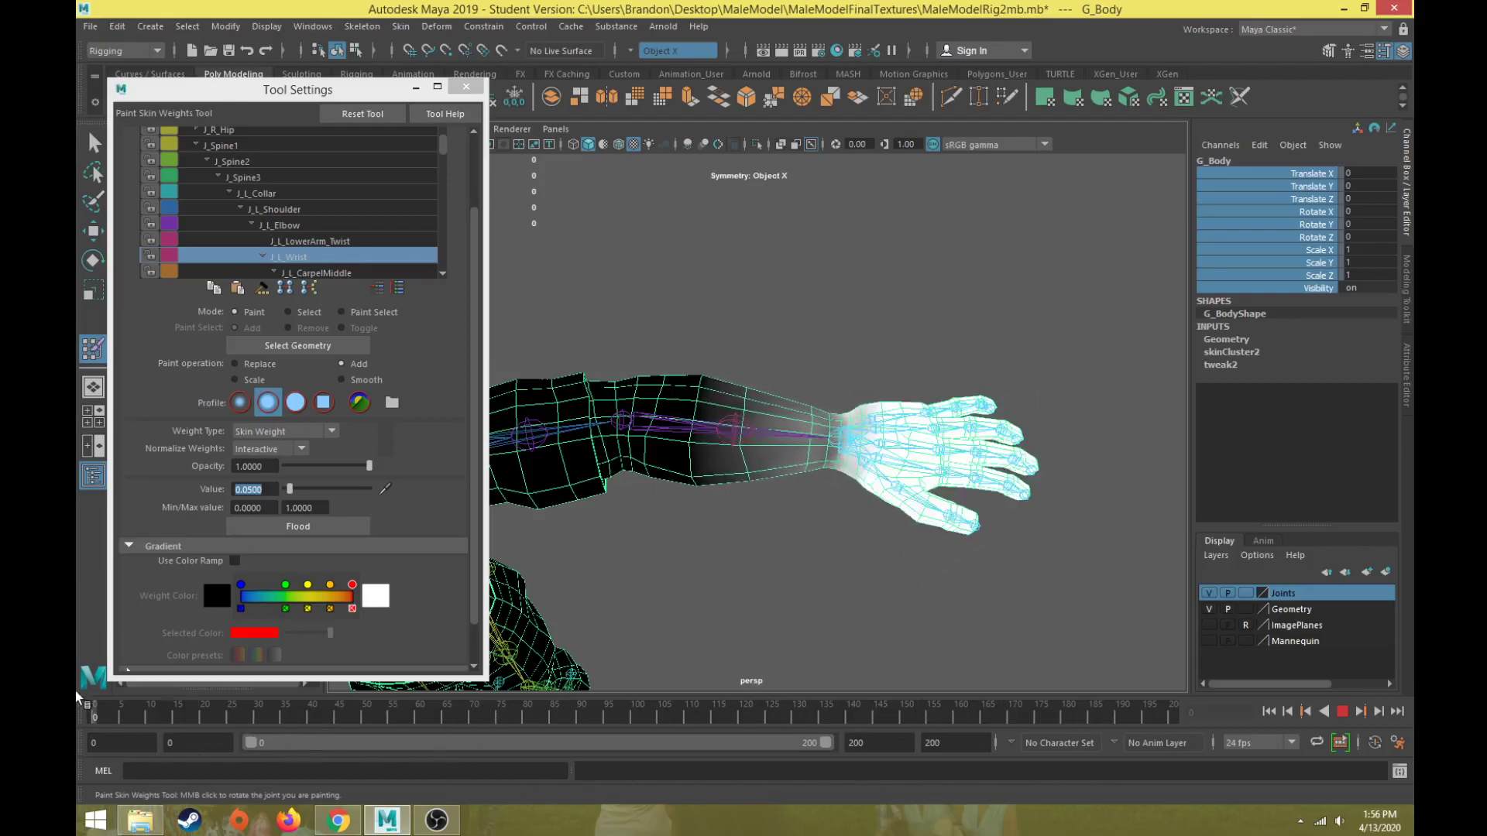
pyautogui.scroll(4, 770, 460)
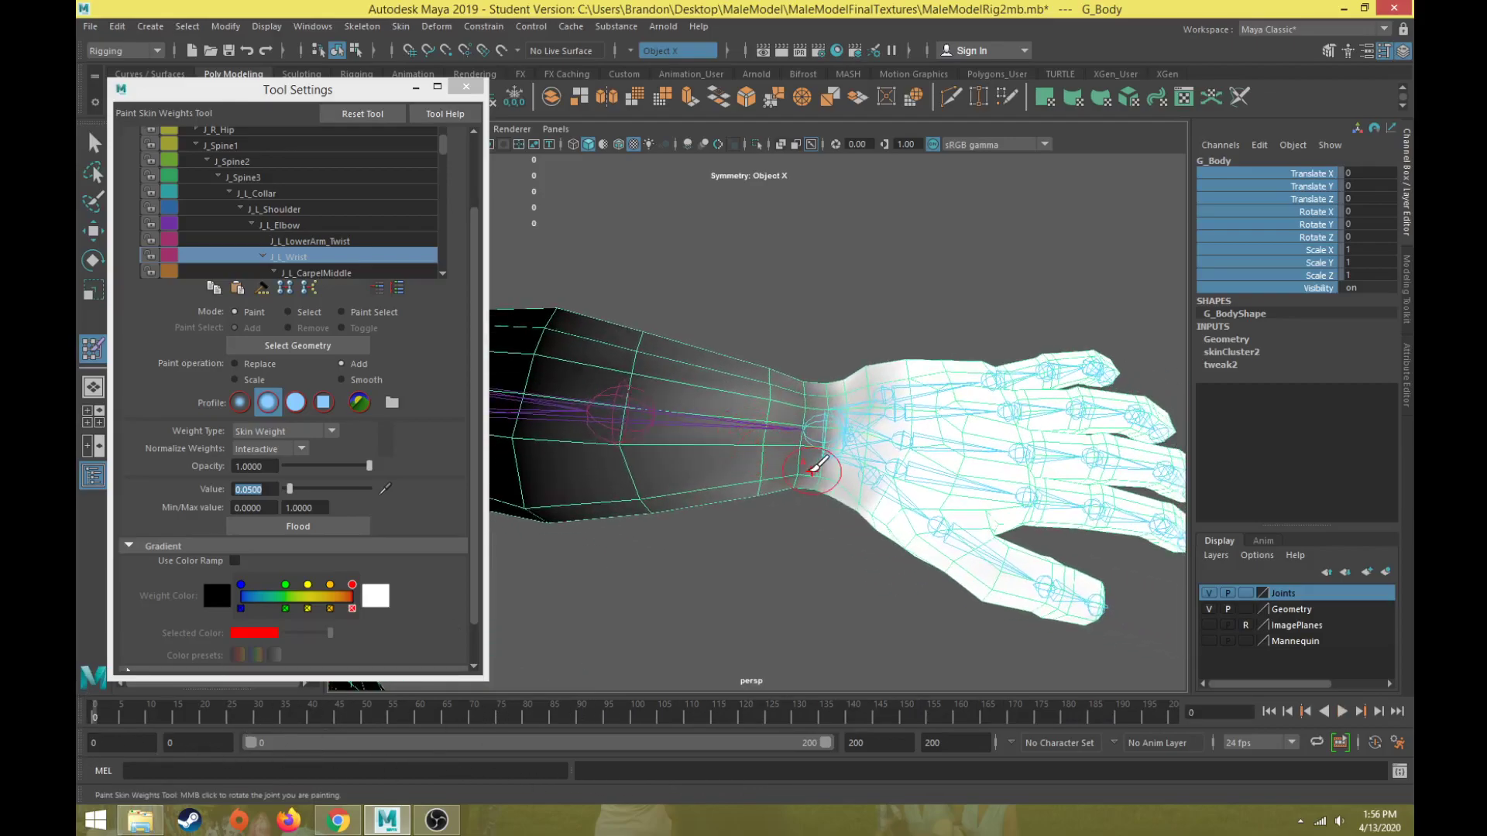
# Select the J_L_Wrist joint and break the connections on its translate, rotate, scale and visibility channels.
pyautogui.press('w')
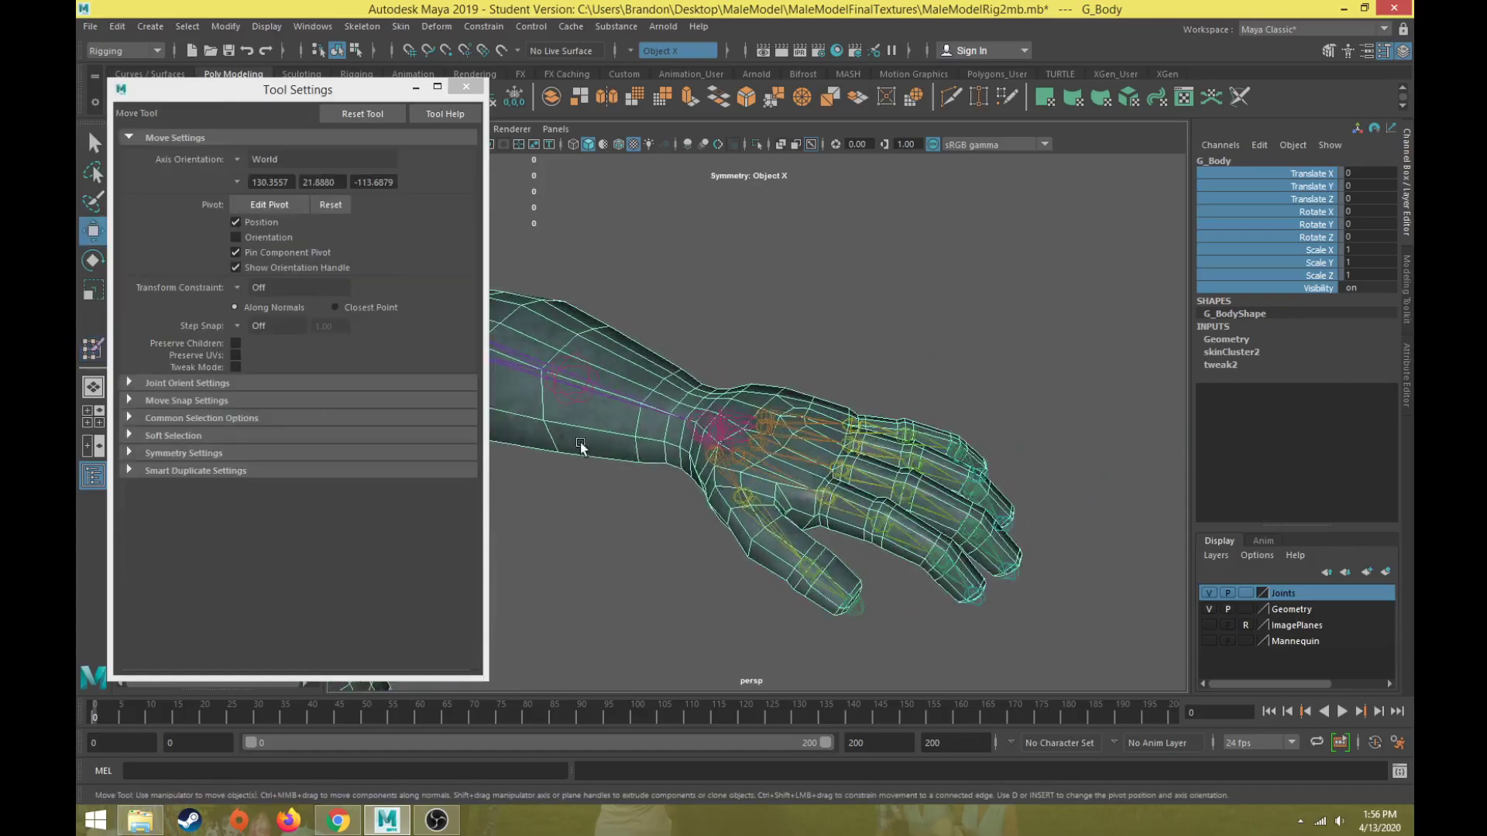
pyautogui.click(92, 350)
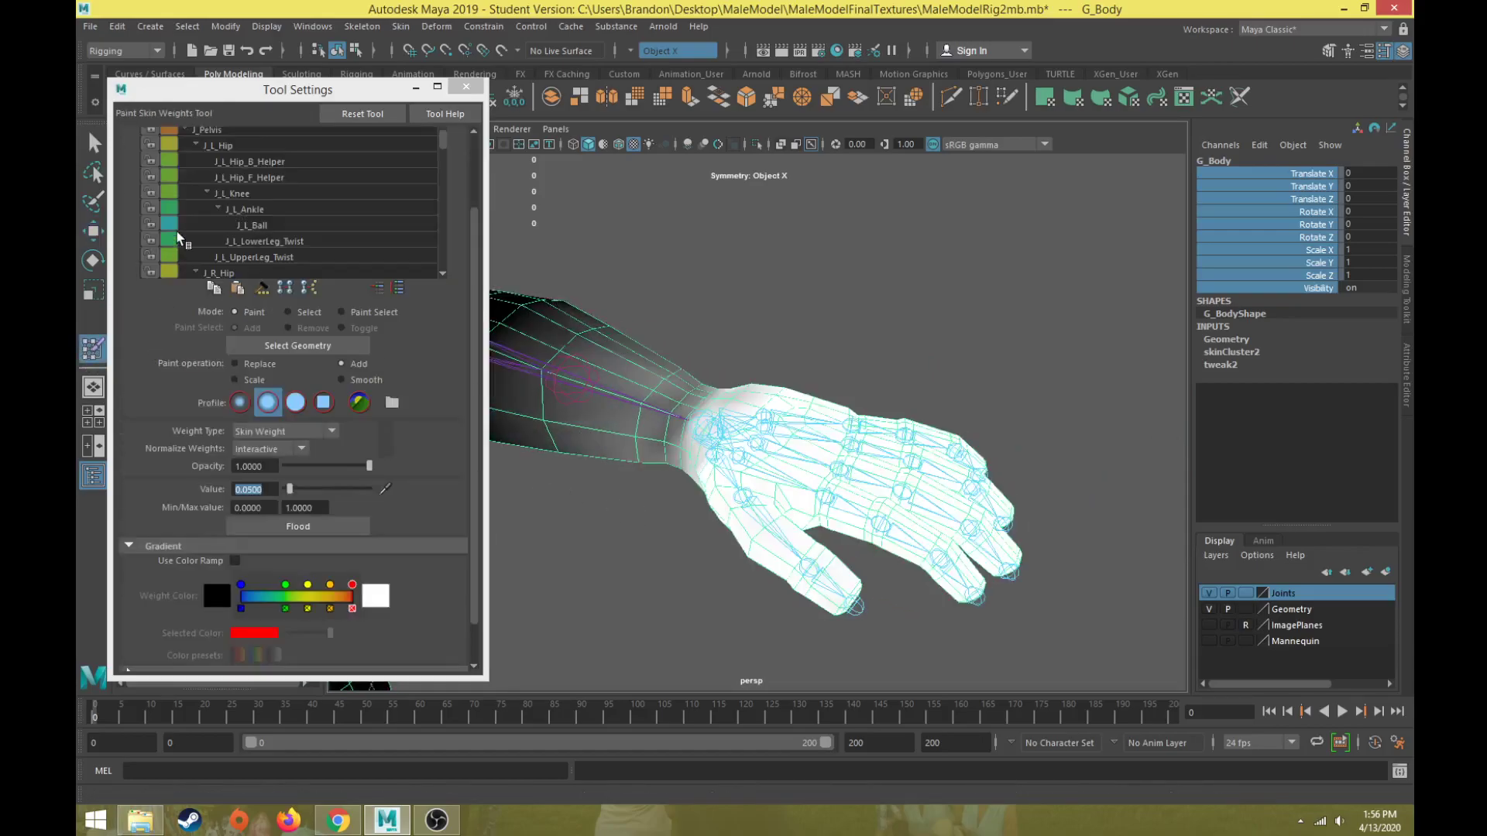
pyautogui.click(93, 143)
pyautogui.click(681, 430)
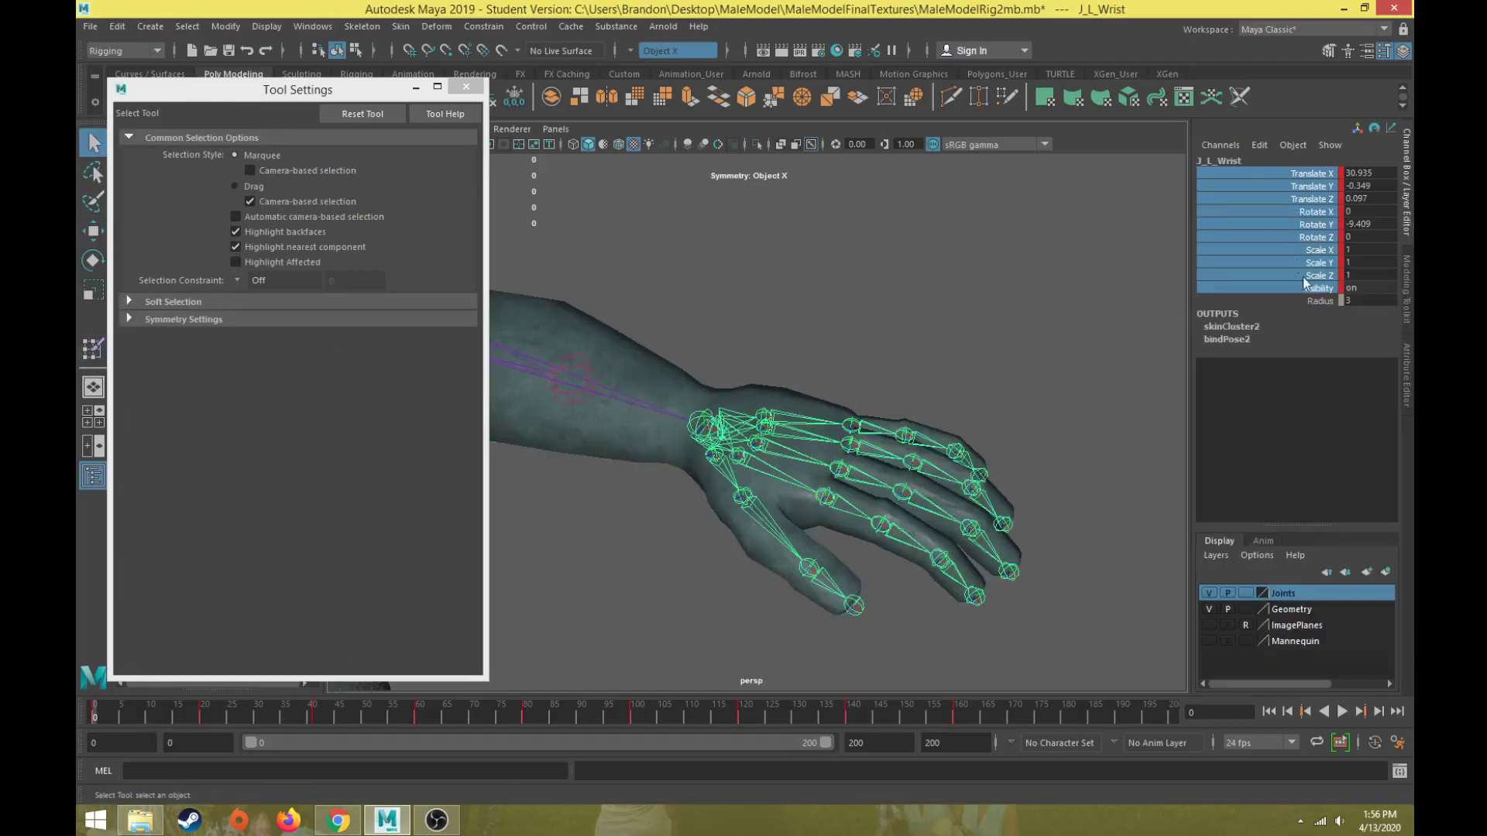
pyautogui.rightClick(1325, 225)
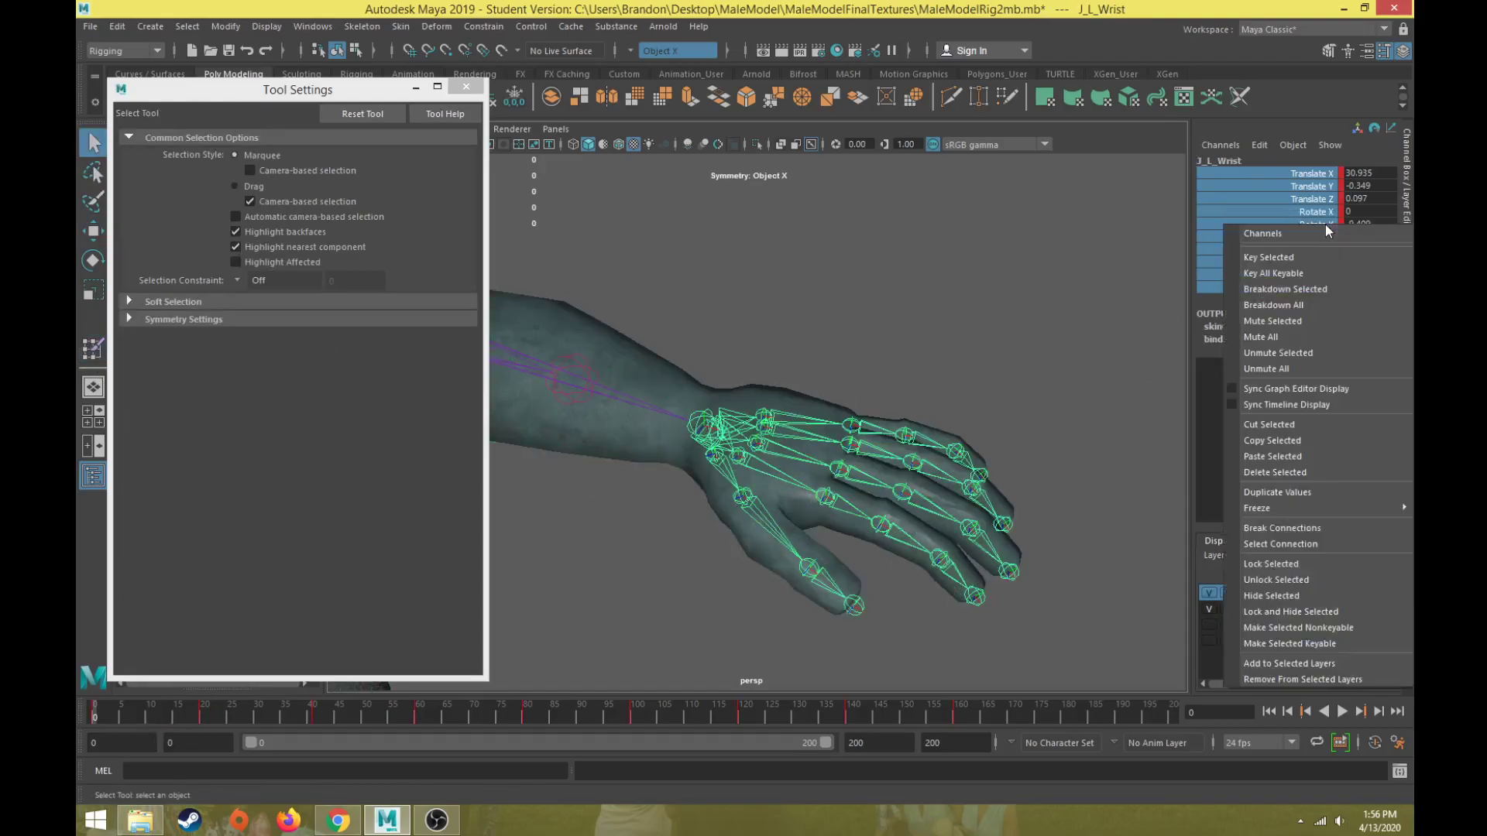
pyautogui.click(1288, 536)
# Resume painting skin weights on G_Body, collapse the hip branches in the influence list, and make J_L_Wrist the active influence.
pyautogui.scroll(5, 658, 549)
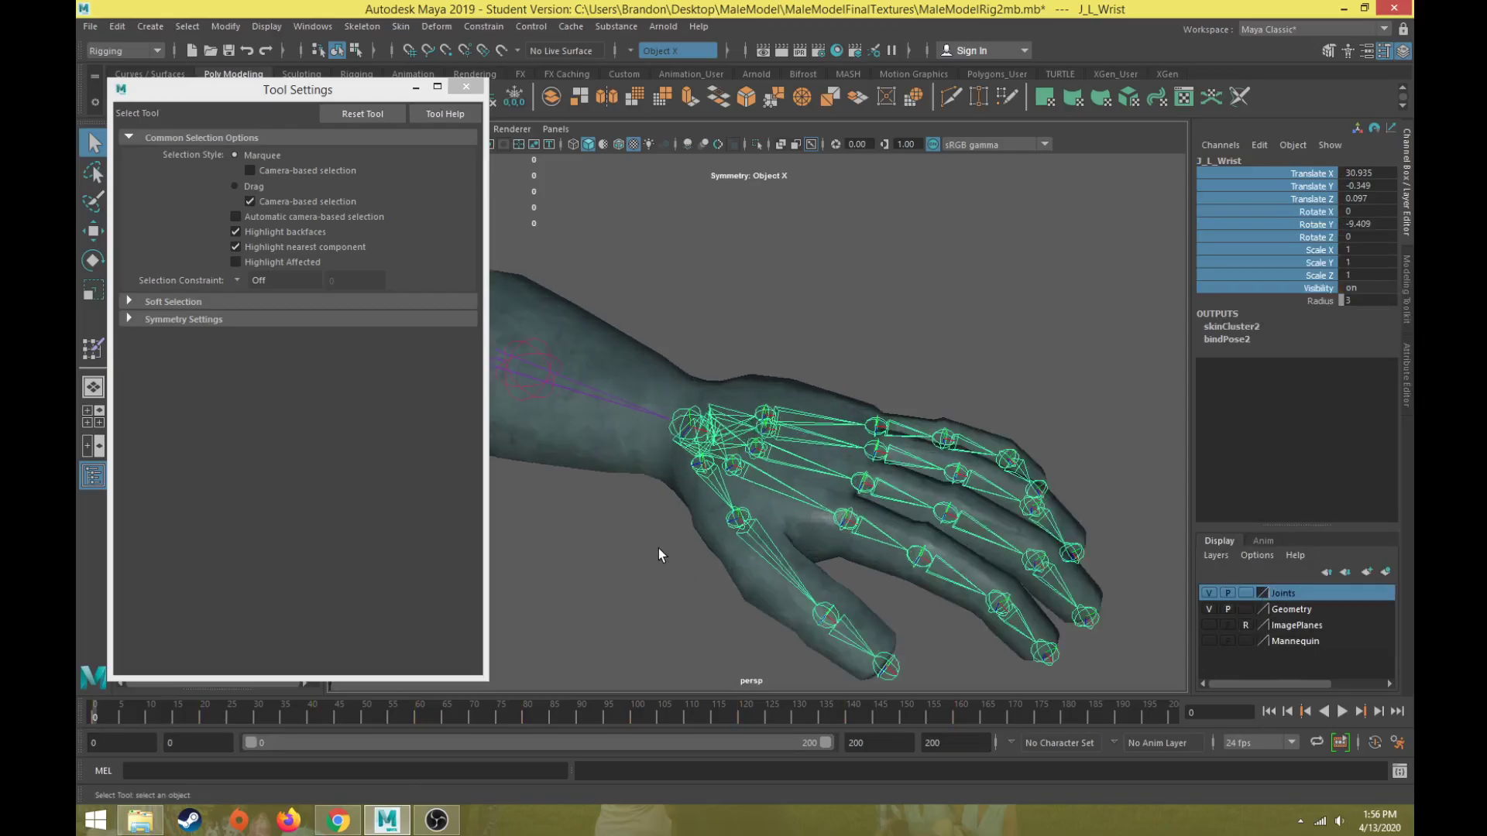
pyautogui.keyDown('alt'); pyautogui.moveTo(680, 558); pyautogui.dragTo(683, 489); pyautogui.keyUp('alt')
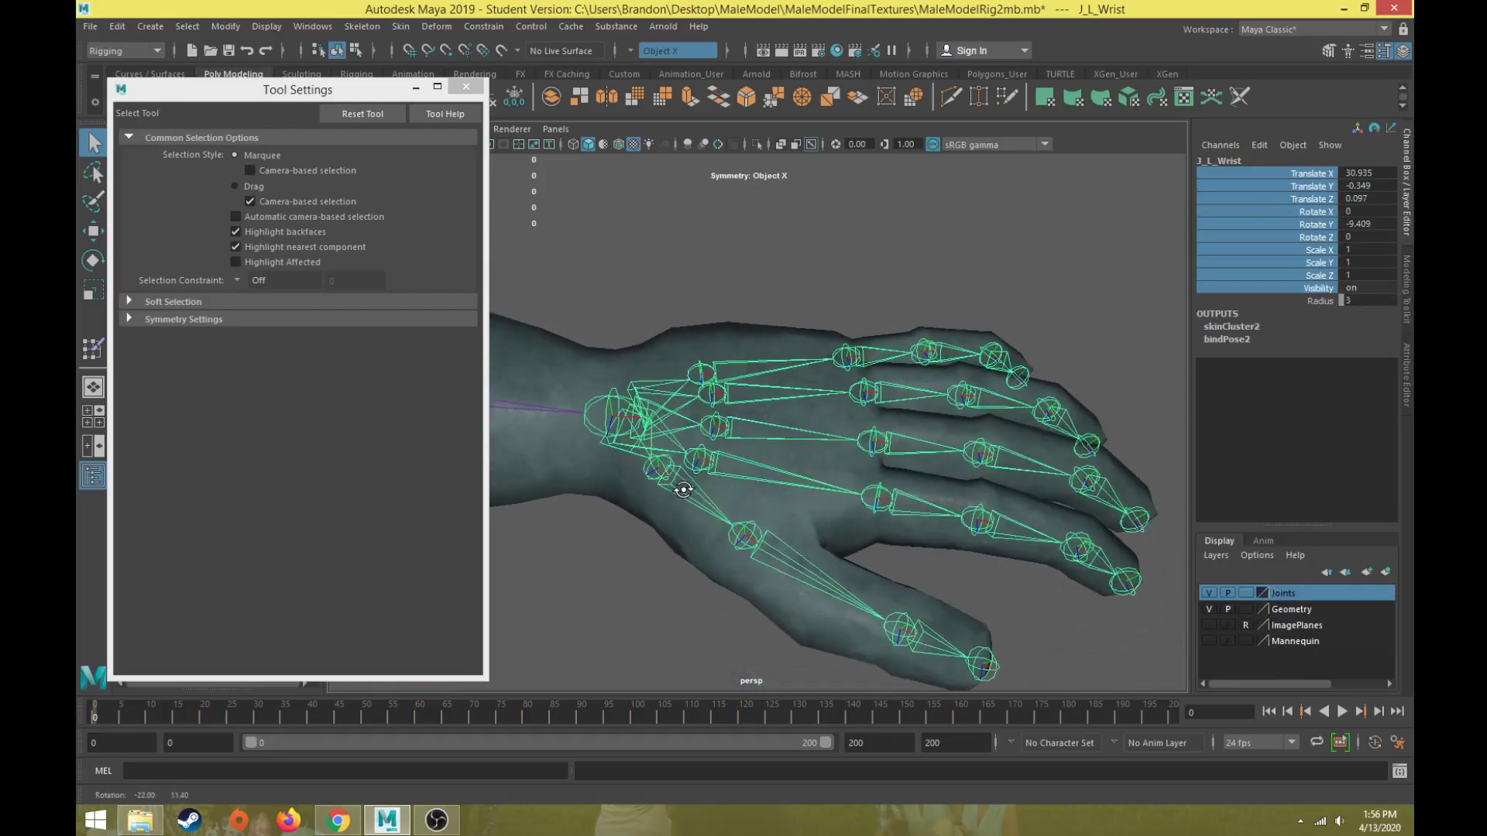
pyautogui.click(748, 336)
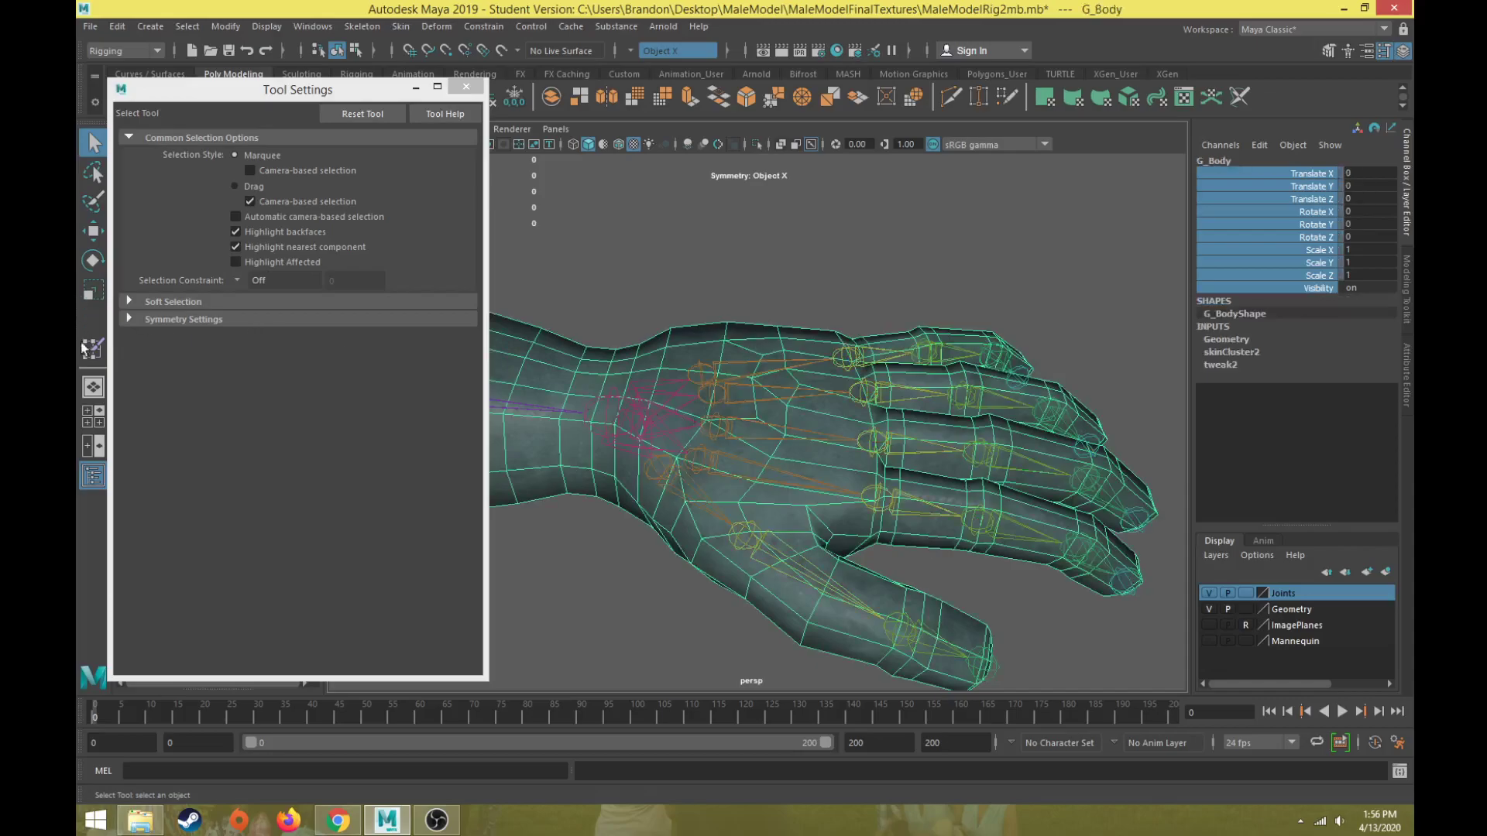
pyautogui.click(91, 348)
pyautogui.click(195, 145)
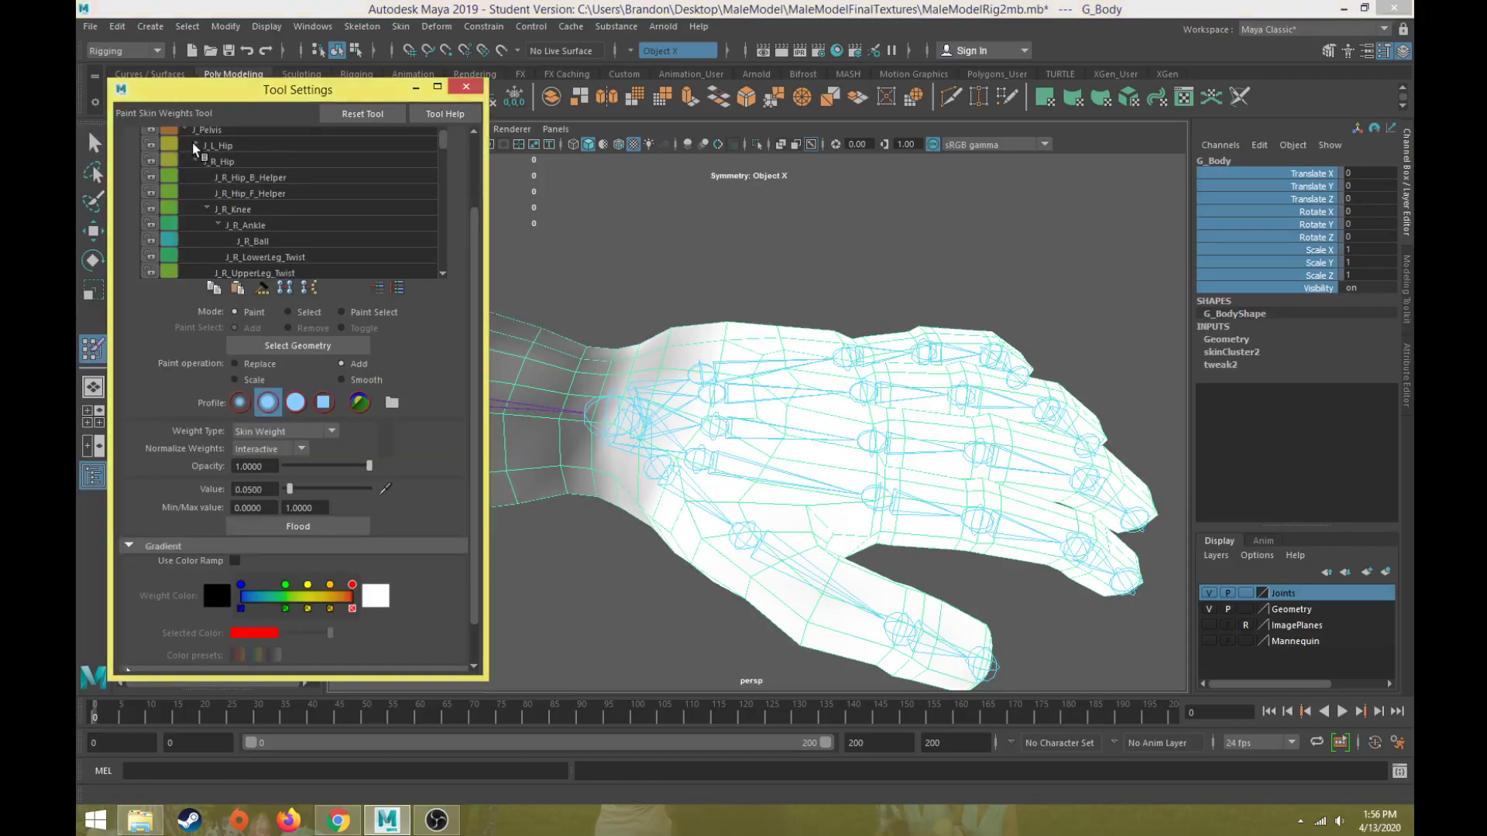
pyautogui.click(195, 178)
pyautogui.click(196, 178)
pyautogui.scroll(-4, 249, 242)
pyautogui.scroll(-2, 287, 253)
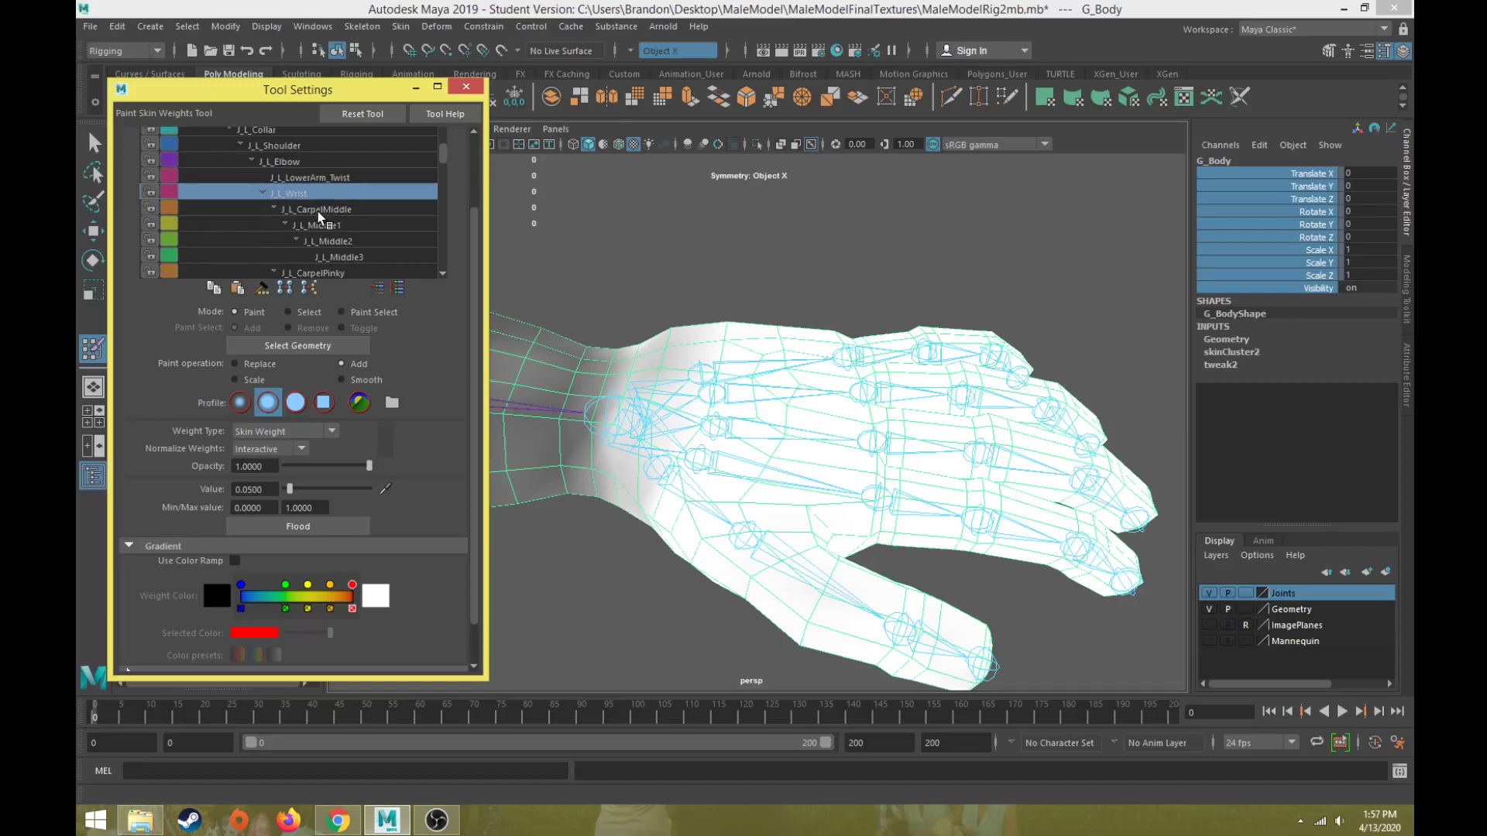
pyautogui.click(317, 210)
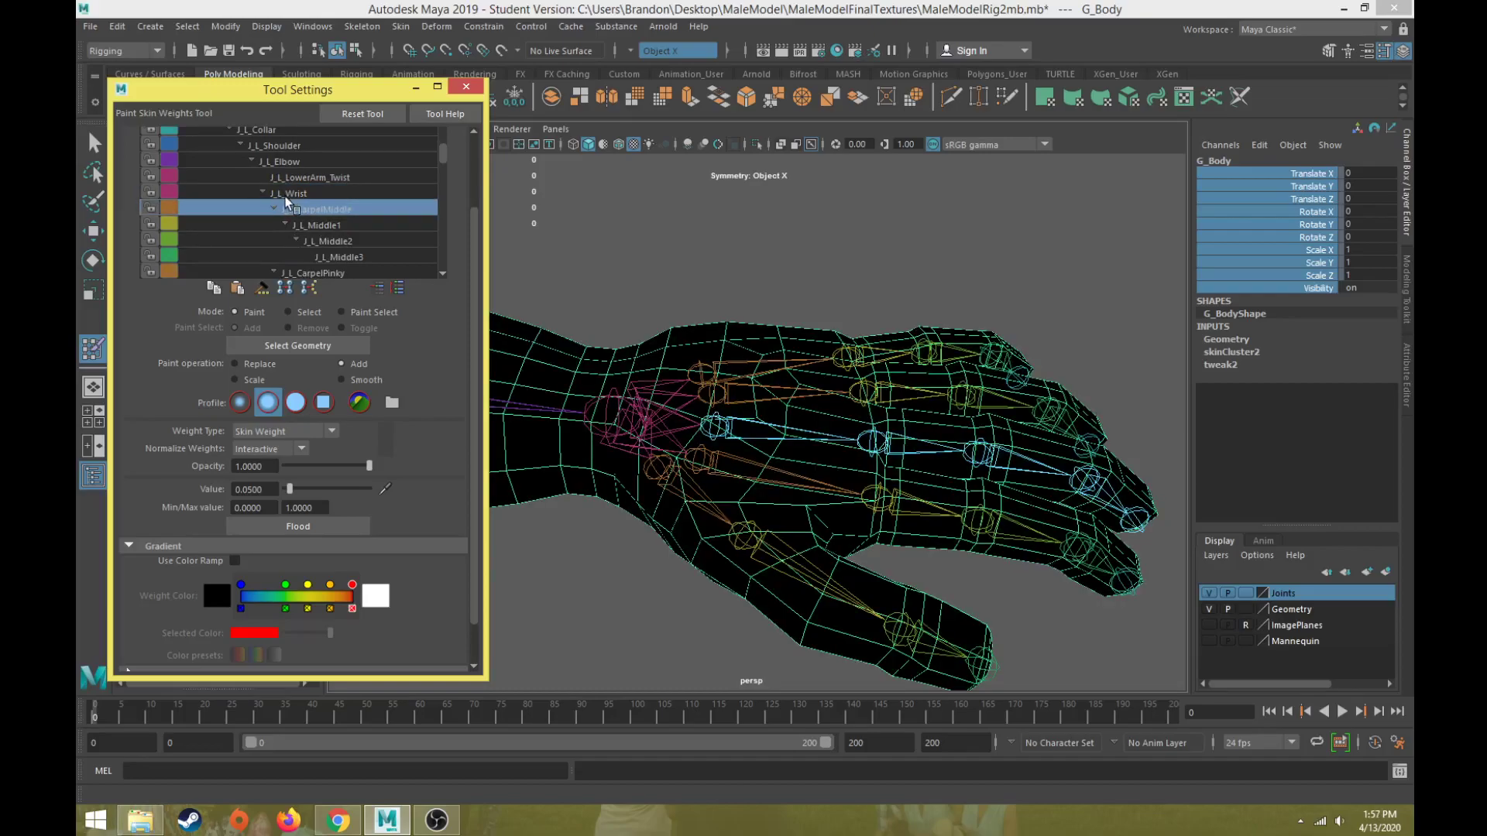
pyautogui.click(295, 194)
# Examine the J_L_Wrist weights over the left hand, wrist and forearm from several angles.
pyautogui.scroll(-3, 664, 557)
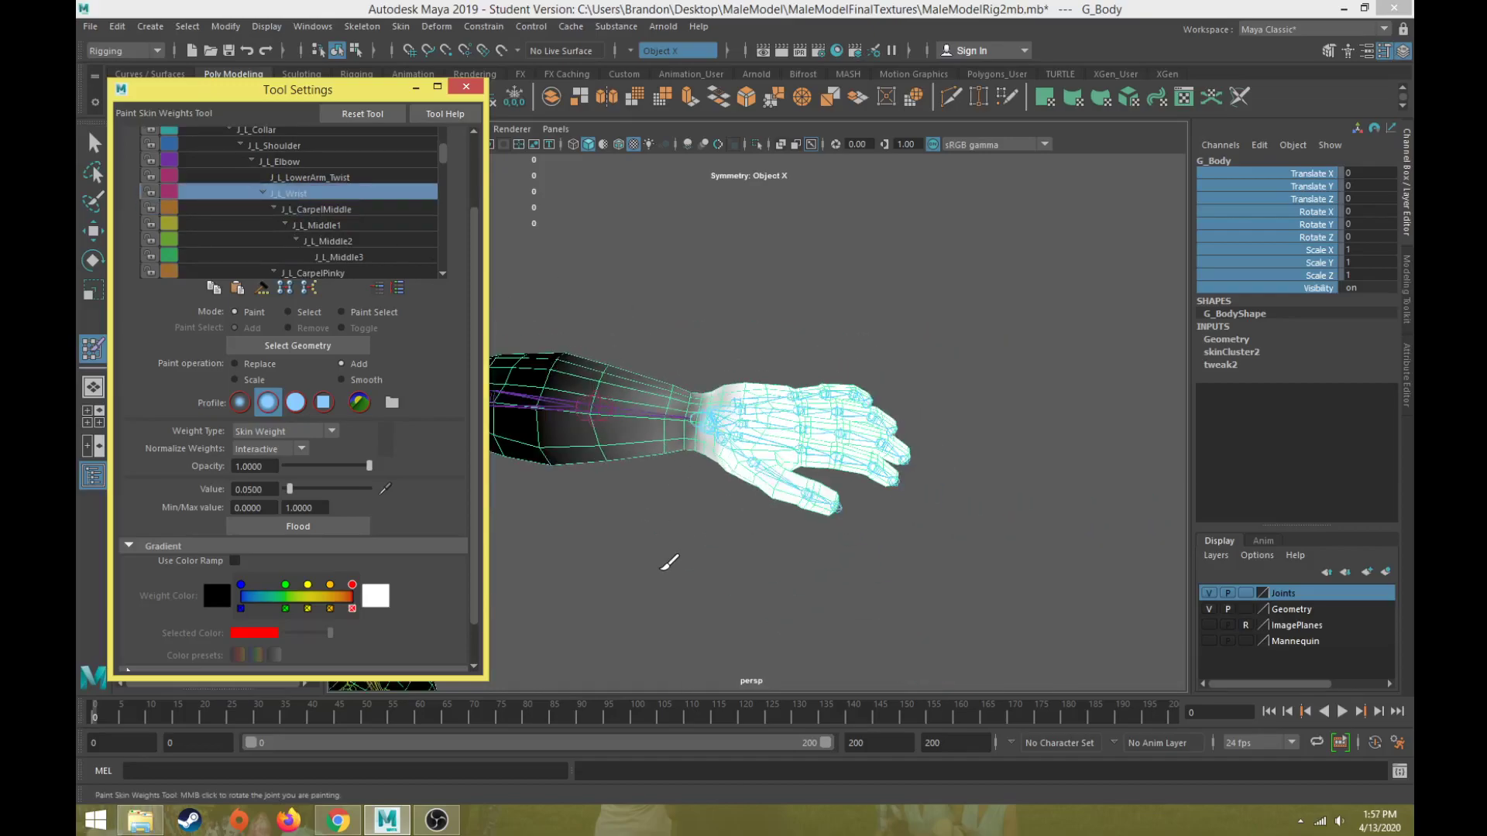
pyautogui.scroll(2, 685, 552)
pyautogui.keyDown('alt'); pyautogui.moveTo(685, 551); pyautogui.dragTo(813, 564, button='middle'); pyautogui.keyUp('alt')
pyautogui.moveTo(813, 564)
pyautogui.keyDown('alt'); pyautogui.mouseDown()
pyautogui.moveTo(820, 620)
pyautogui.moveTo(682, 551)
pyautogui.moveTo(700, 542)
pyautogui.moveTo(806, 564)
pyautogui.moveTo(763, 565)
pyautogui.moveTo(696, 496)
pyautogui.mouseUp(); pyautogui.keyUp('alt')
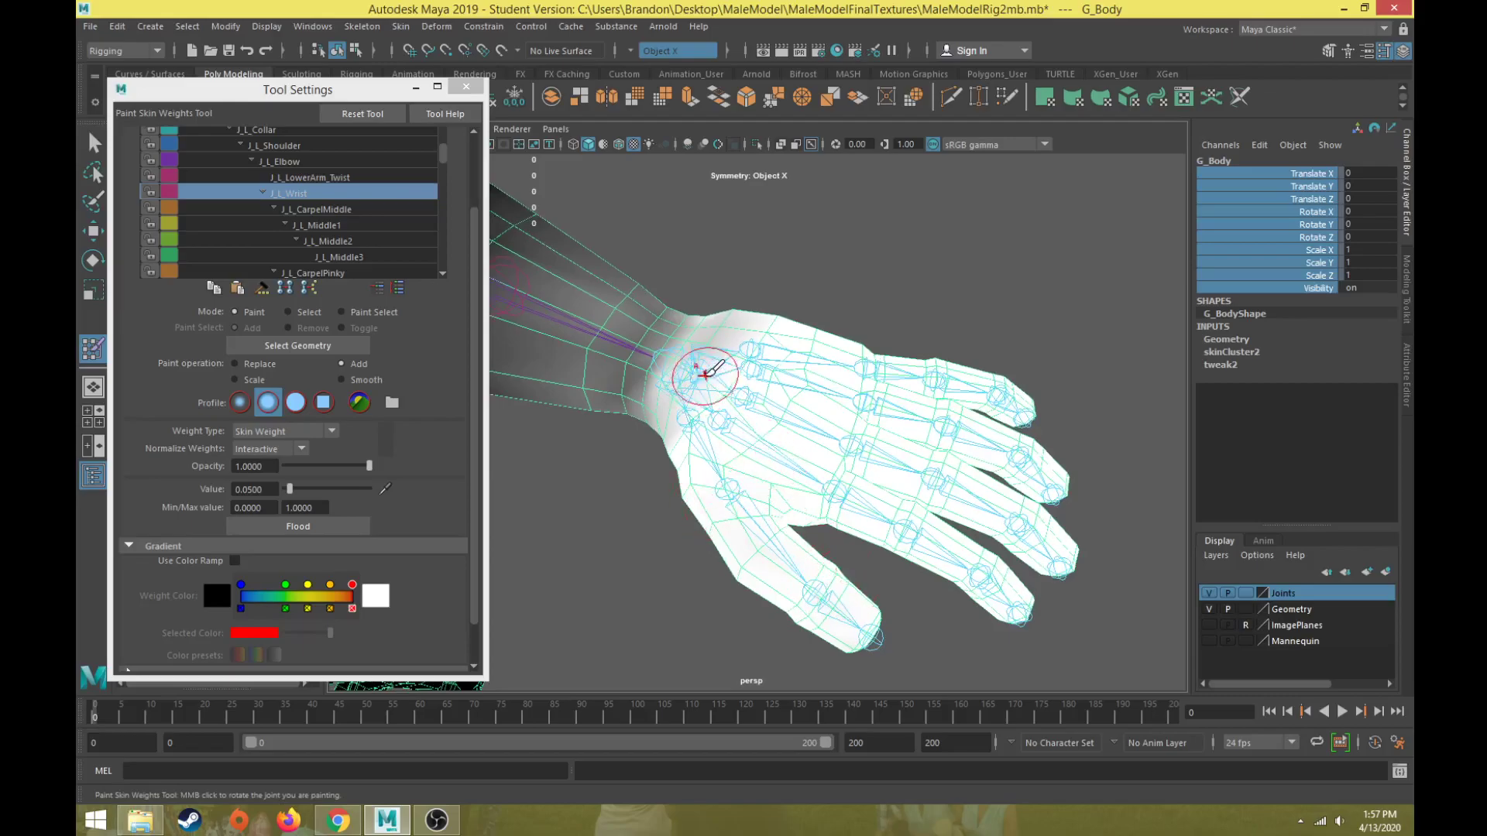
pyautogui.scroll(-5, 674, 406)
pyautogui.keyDown('alt'); pyautogui.moveTo(673, 412); pyautogui.dragTo(599, 378); pyautogui.keyUp('alt')
pyautogui.keyDown('alt'); pyautogui.moveTo(598, 378); pyautogui.dragTo(844, 646, button='middle'); pyautogui.keyUp('alt')
# Examine the J_L_Collar, J_L_Shoulder and J_L_Elbow weights in turn across the back, chest and left arm.
pyautogui.click(279, 131)
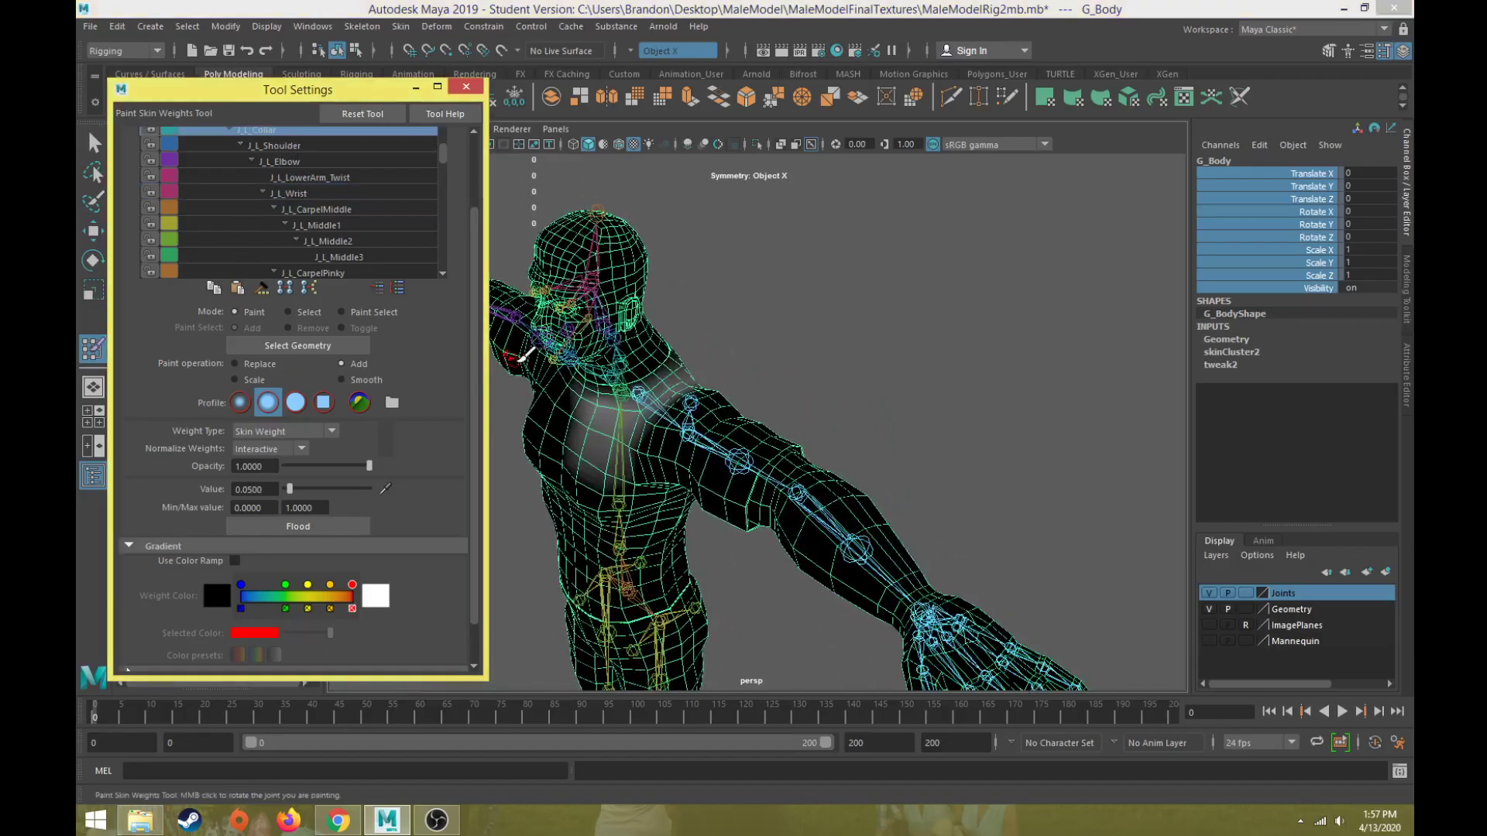
pyautogui.scroll(4, 773, 408)
pyautogui.keyDown('alt'); pyautogui.moveTo(773, 409); pyautogui.dragTo(813, 457); pyautogui.keyUp('alt')
pyautogui.scroll(-5, 1111, 332)
pyautogui.keyDown('alt'); pyautogui.moveTo(813, 457); pyautogui.dragTo(671, 175, button='middle'); pyautogui.keyUp('alt')
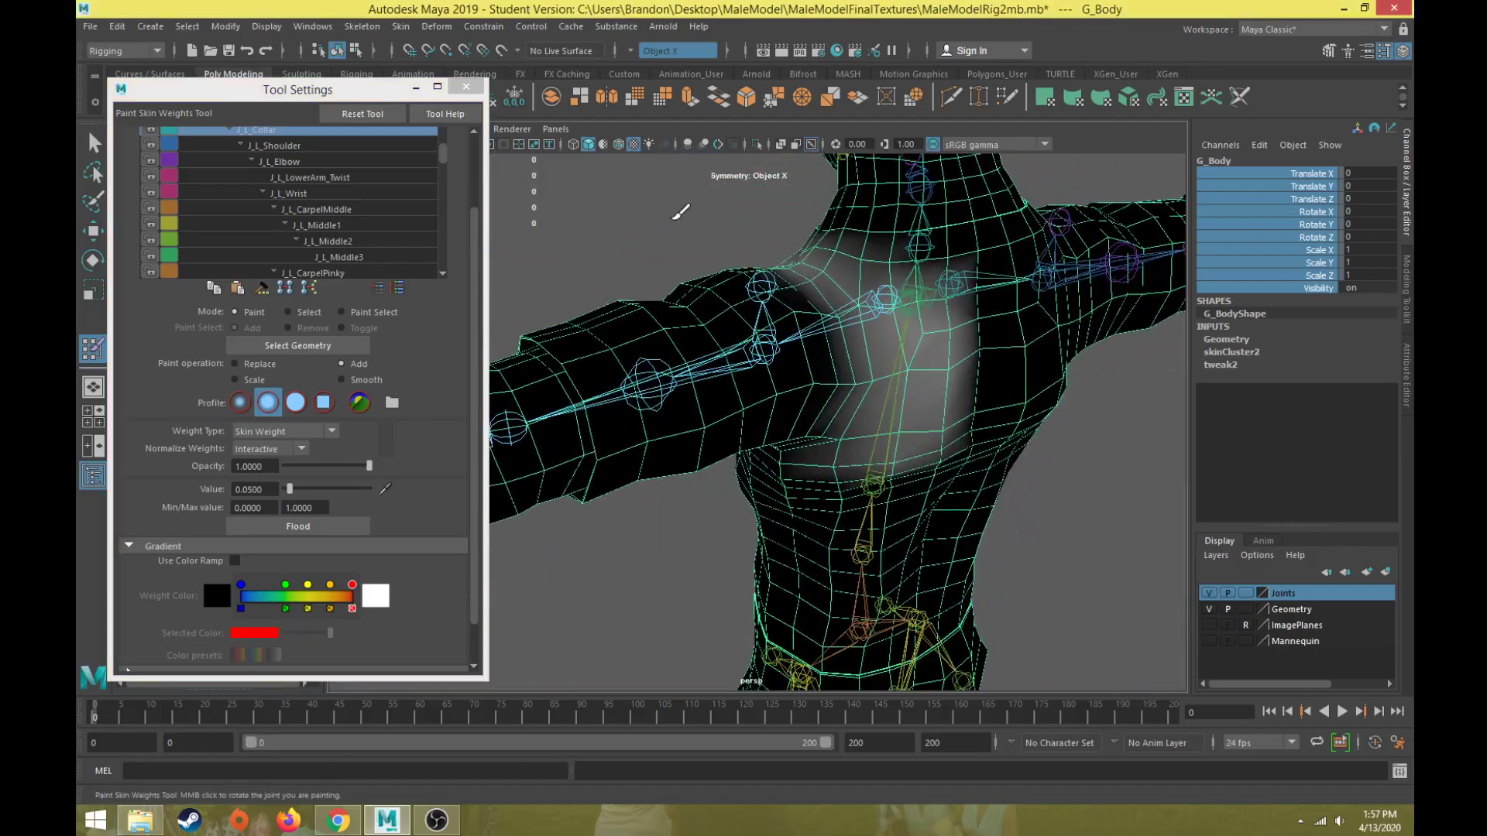
pyautogui.keyDown('alt'); pyautogui.moveTo(680, 211); pyautogui.dragTo(687, 335); pyautogui.keyUp('alt')
pyautogui.keyDown('alt'); pyautogui.moveTo(687, 335); pyautogui.dragTo(655, 335, button='middle'); pyautogui.keyUp('alt')
pyautogui.click(279, 146)
pyautogui.keyDown('alt'); pyautogui.moveTo(697, 402); pyautogui.dragTo(783, 422); pyautogui.keyUp('alt')
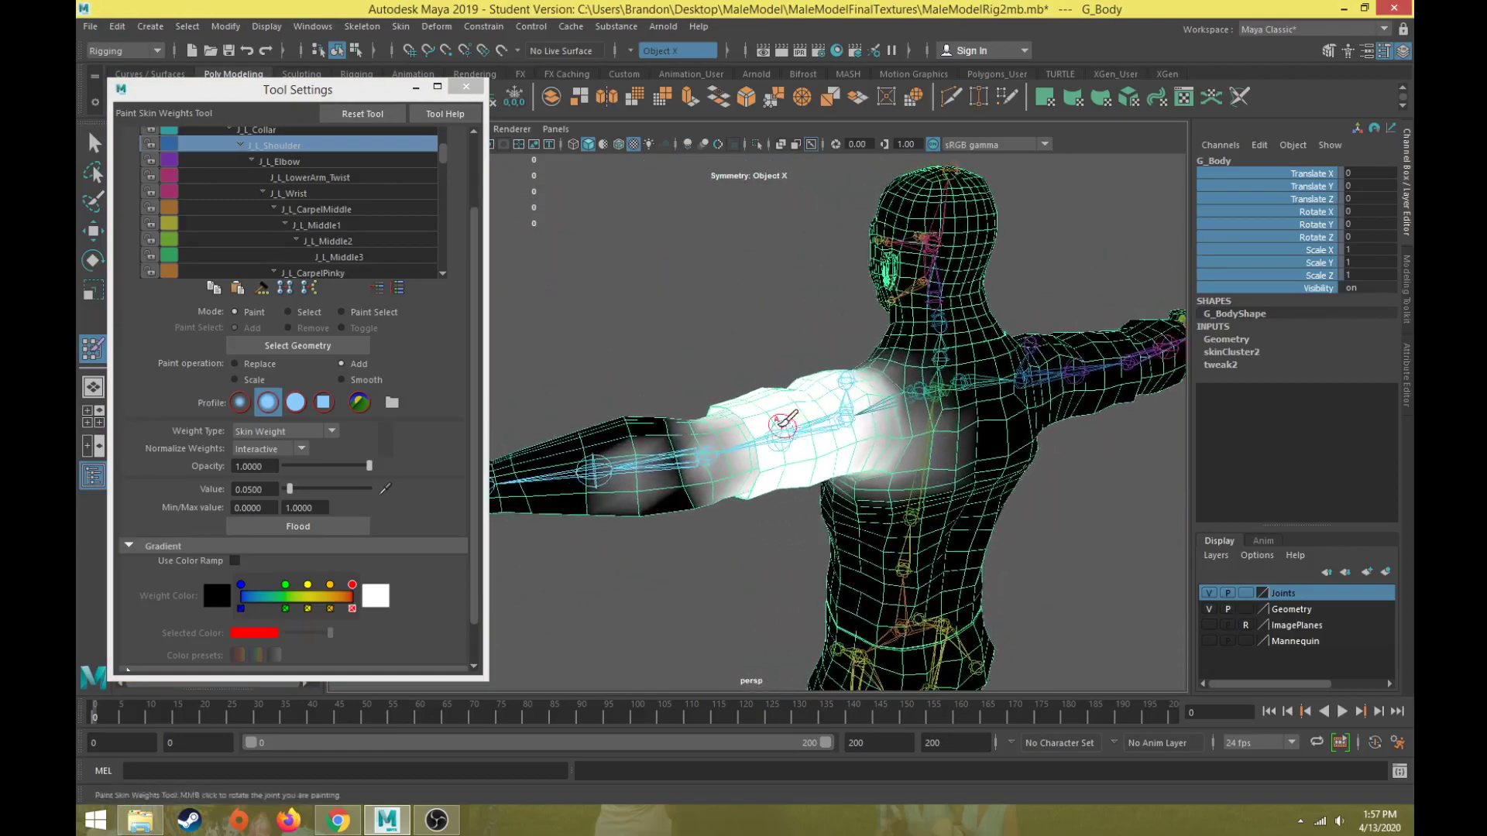
pyautogui.click(313, 158)
pyautogui.scroll(3, 643, 412)
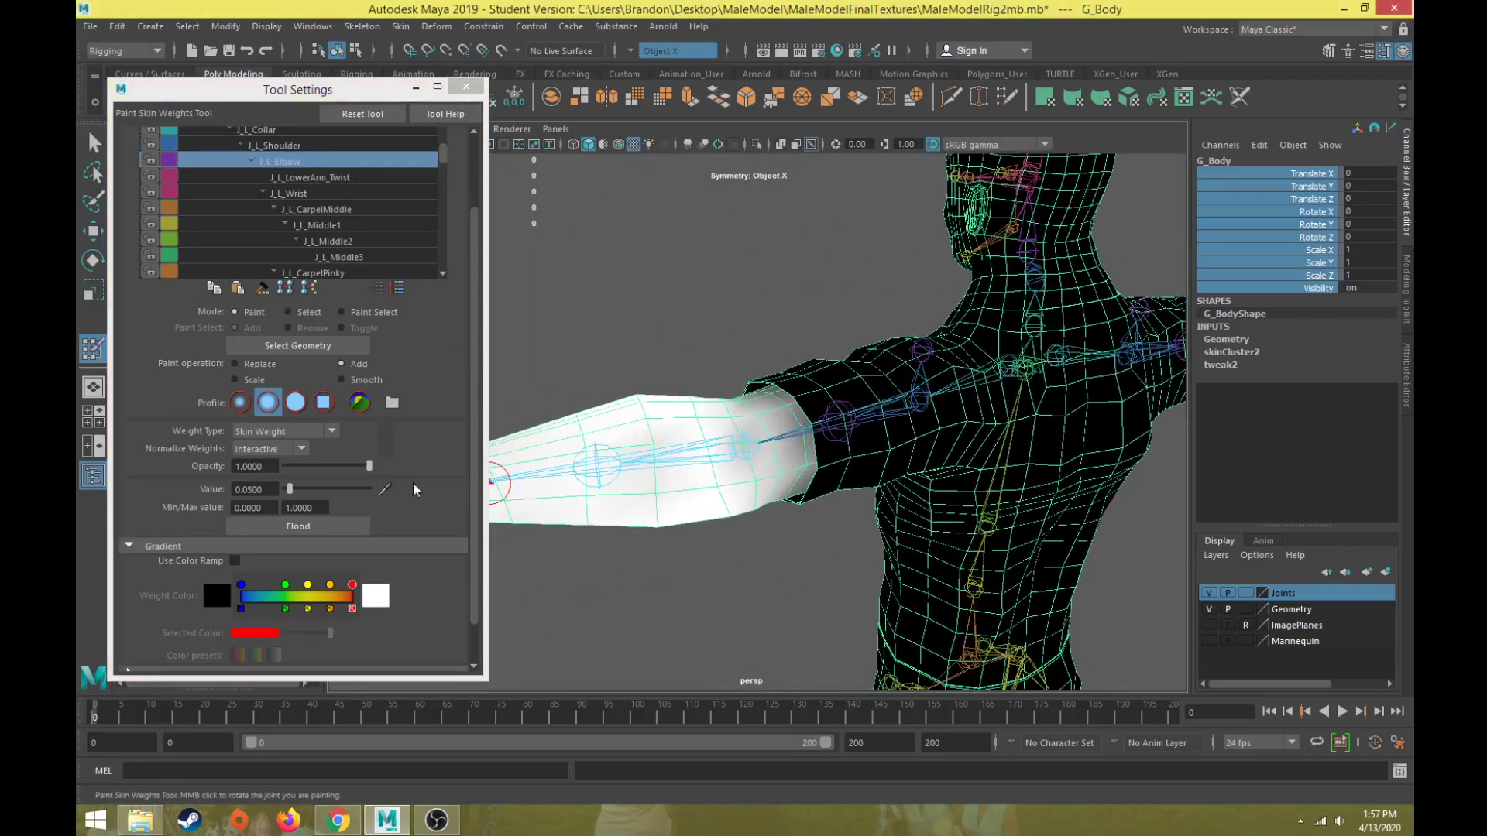
# Set the paint value to 1 and check the J_L_Shoulder, J_L_Elbow and J_L_Wrist weight areas along the left arm.
pyautogui.moveTo(289, 488); pyautogui.dragTo(435, 486)
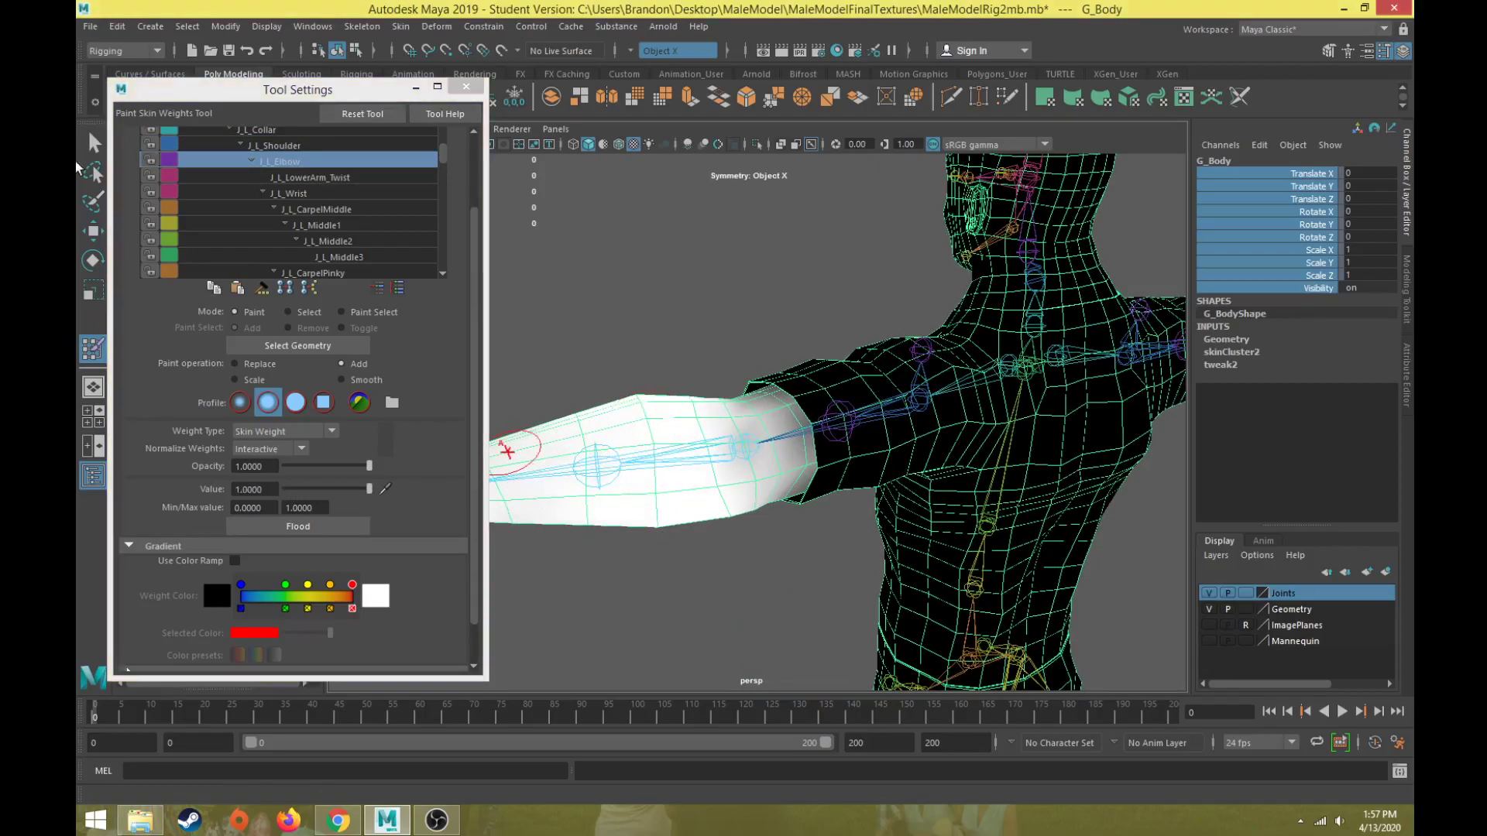
pyautogui.click(324, 149)
pyautogui.keyDown('alt'); pyautogui.moveTo(626, 463); pyautogui.dragTo(620, 338); pyautogui.keyUp('alt')
pyautogui.keyDown('alt'); pyautogui.moveTo(512, 281); pyautogui.dragTo(424, 203); pyautogui.keyUp('alt')
pyautogui.click(332, 161)
pyautogui.moveTo(711, 355)
pyautogui.keyDown('alt'); pyautogui.mouseDown()
pyautogui.moveTo(797, 404)
pyautogui.moveTo(983, 364)
pyautogui.moveTo(996, 374)
pyautogui.moveTo(856, 388)
pyautogui.moveTo(913, 421)
pyautogui.moveTo(649, 372)
pyautogui.mouseUp(); pyautogui.keyUp('alt')
pyautogui.click(322, 192)
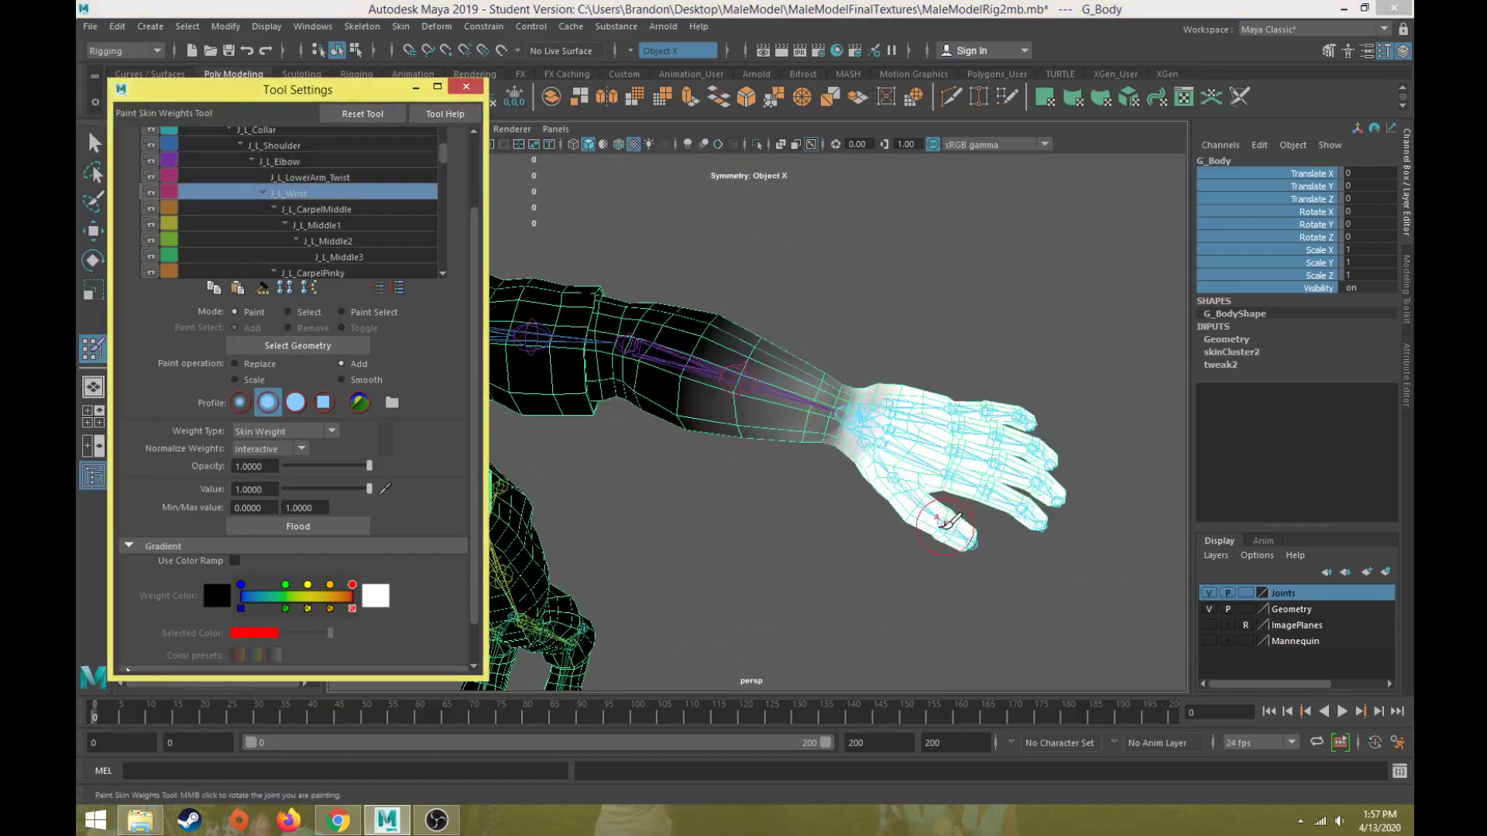
pyautogui.scroll(3, 997, 465)
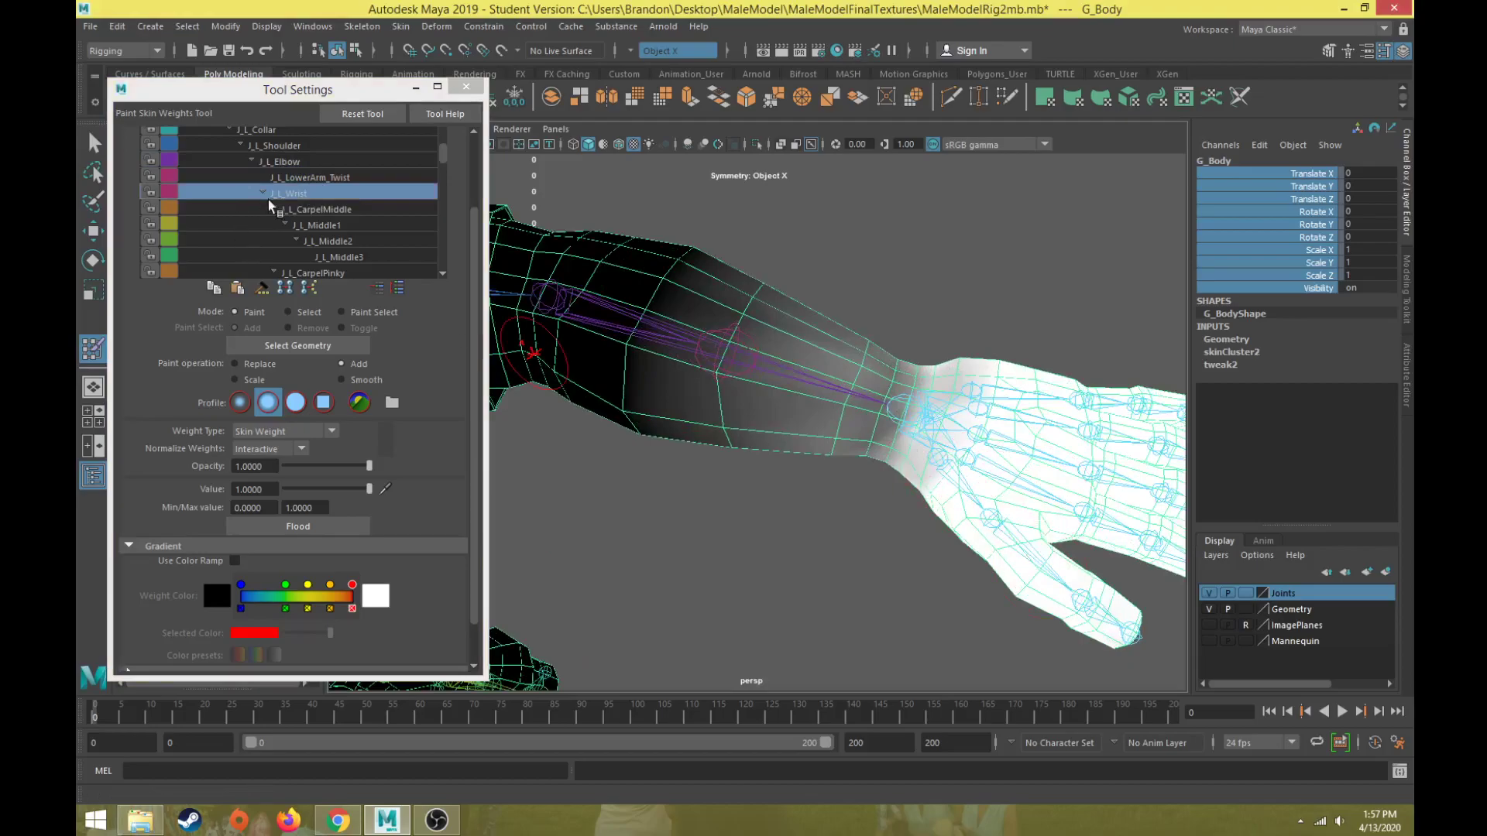
# Try single J_L_Elbow and J_L_Wrist strokes at value 1 on the left thumb and near the wrist, undoing each.
pyautogui.click(286, 161)
pyautogui.keyDown('alt'); pyautogui.moveTo(943, 601); pyautogui.dragTo(971, 579); pyautogui.keyUp('alt')
pyautogui.moveTo(1104, 533); pyautogui.dragTo(1125, 512)
pyautogui.click(322, 194)
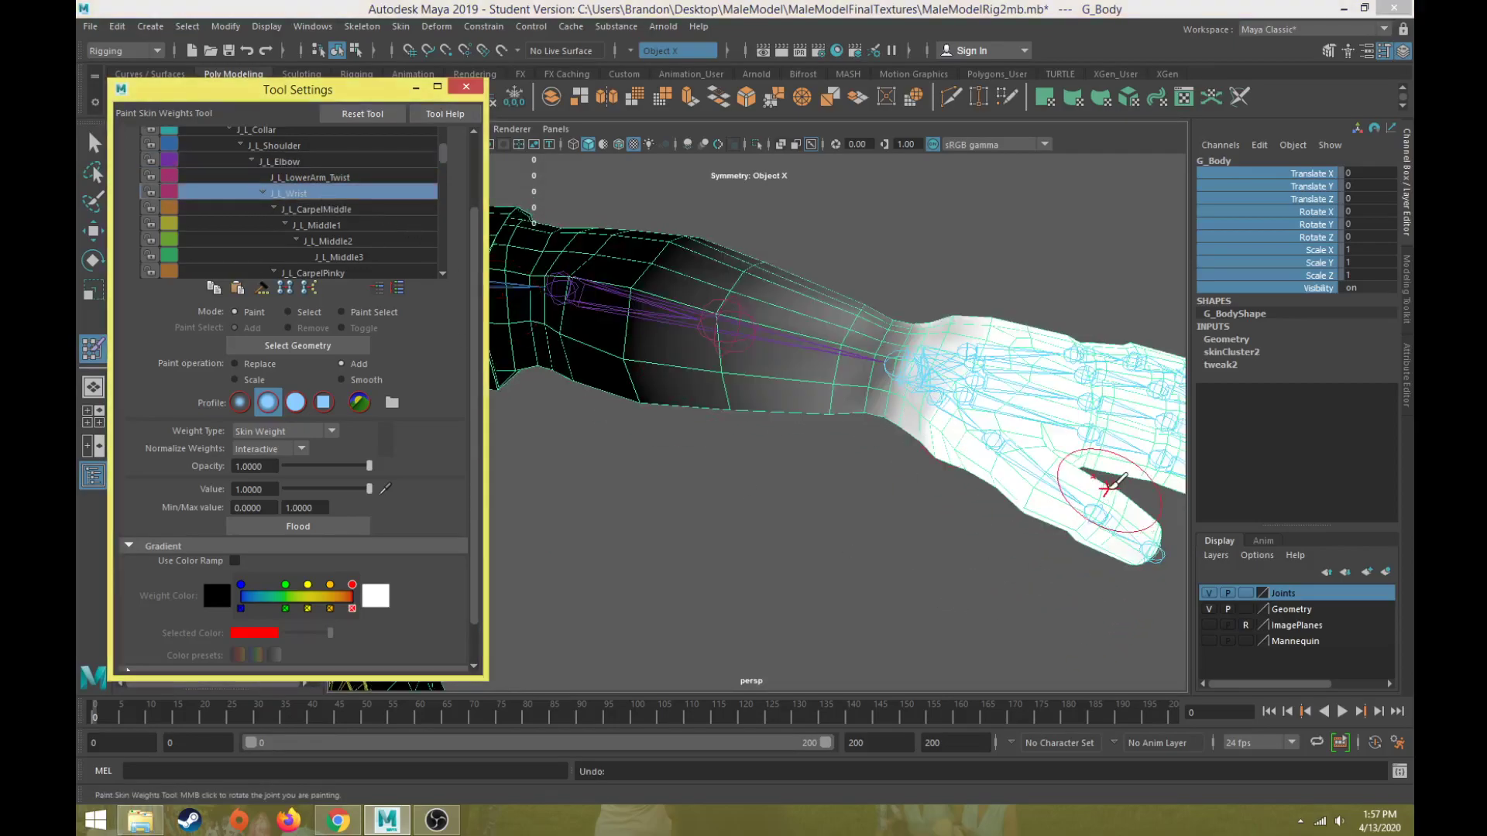
pyautogui.moveTo(838, 402)
pyautogui.mouseDown()
pyautogui.moveTo(814, 359)
pyautogui.moveTo(836, 391)
pyautogui.mouseUp()
pyautogui.hotkey('ctrl', 'z')
pyautogui.keyDown('alt'); pyautogui.moveTo(954, 431); pyautogui.dragTo(806, 391); pyautogui.keyUp('alt')
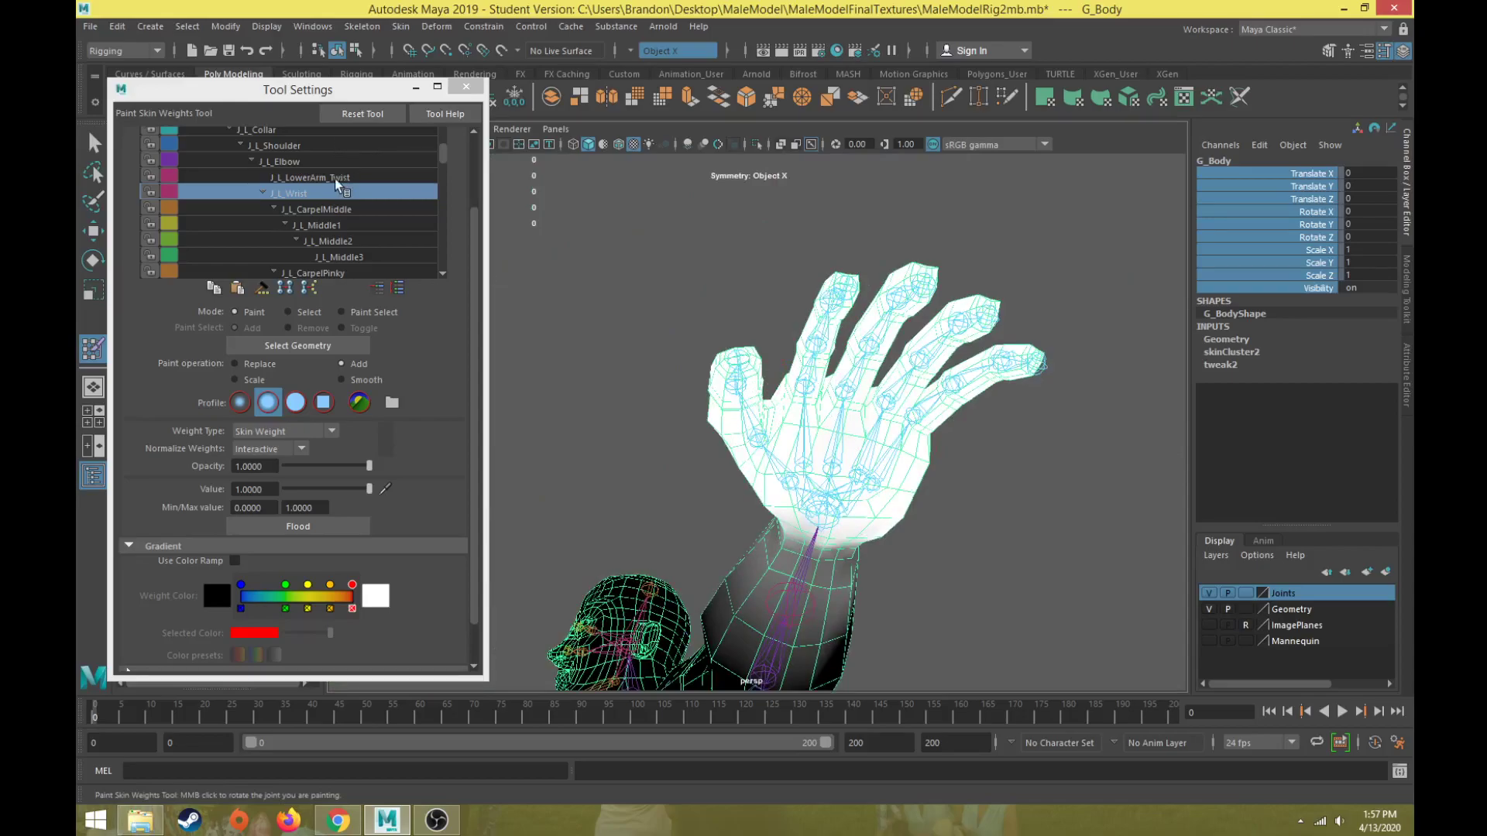
pyautogui.click(341, 161)
pyautogui.hotkey('ctrl', 'z')
# Compare the J_L_Elbow and J_L_Wrist weights around the left wrist from both sides of the hand.
pyautogui.moveTo(599, 321)
pyautogui.keyDown('alt'); pyautogui.mouseDown()
pyautogui.moveTo(730, 388)
pyautogui.moveTo(760, 467)
pyautogui.moveTo(681, 456)
pyautogui.mouseUp(); pyautogui.keyUp('alt')
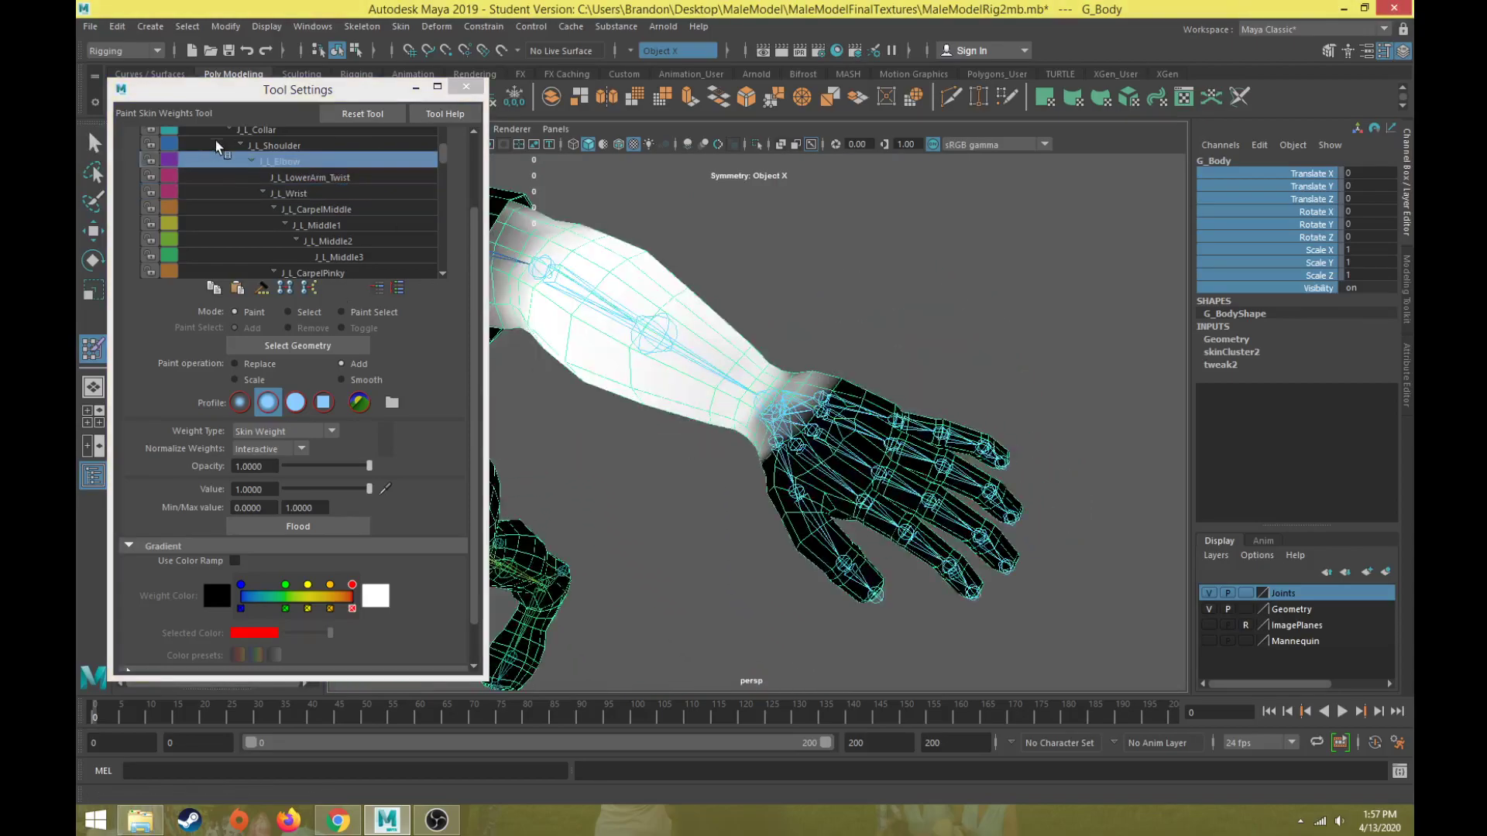
pyautogui.click(299, 194)
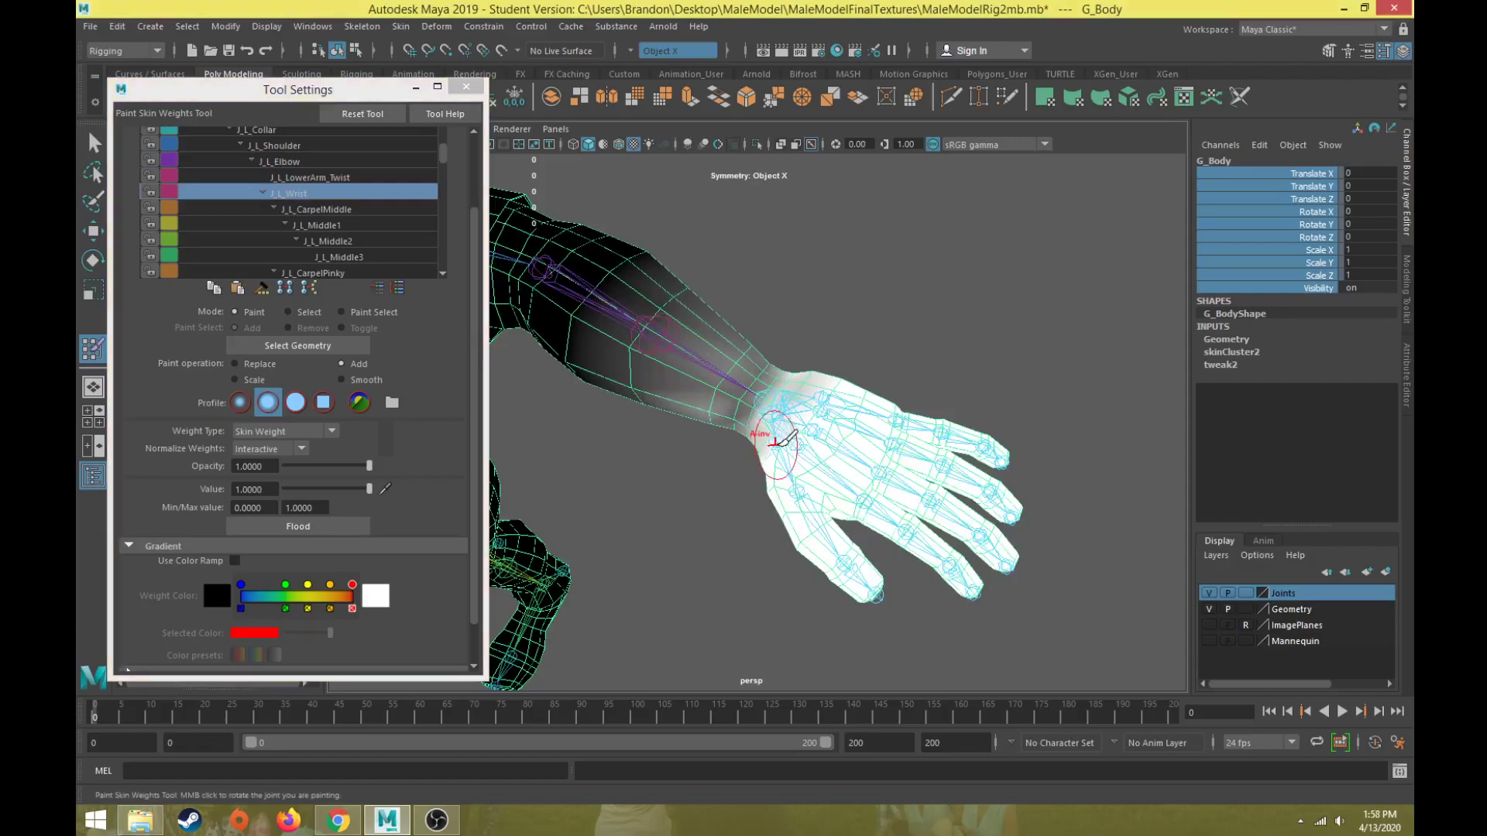
pyautogui.moveTo(916, 332)
pyautogui.keyDown('alt'); pyautogui.mouseDown()
pyautogui.moveTo(964, 221)
pyautogui.moveTo(914, 334)
pyautogui.mouseUp(); pyautogui.keyUp('alt')
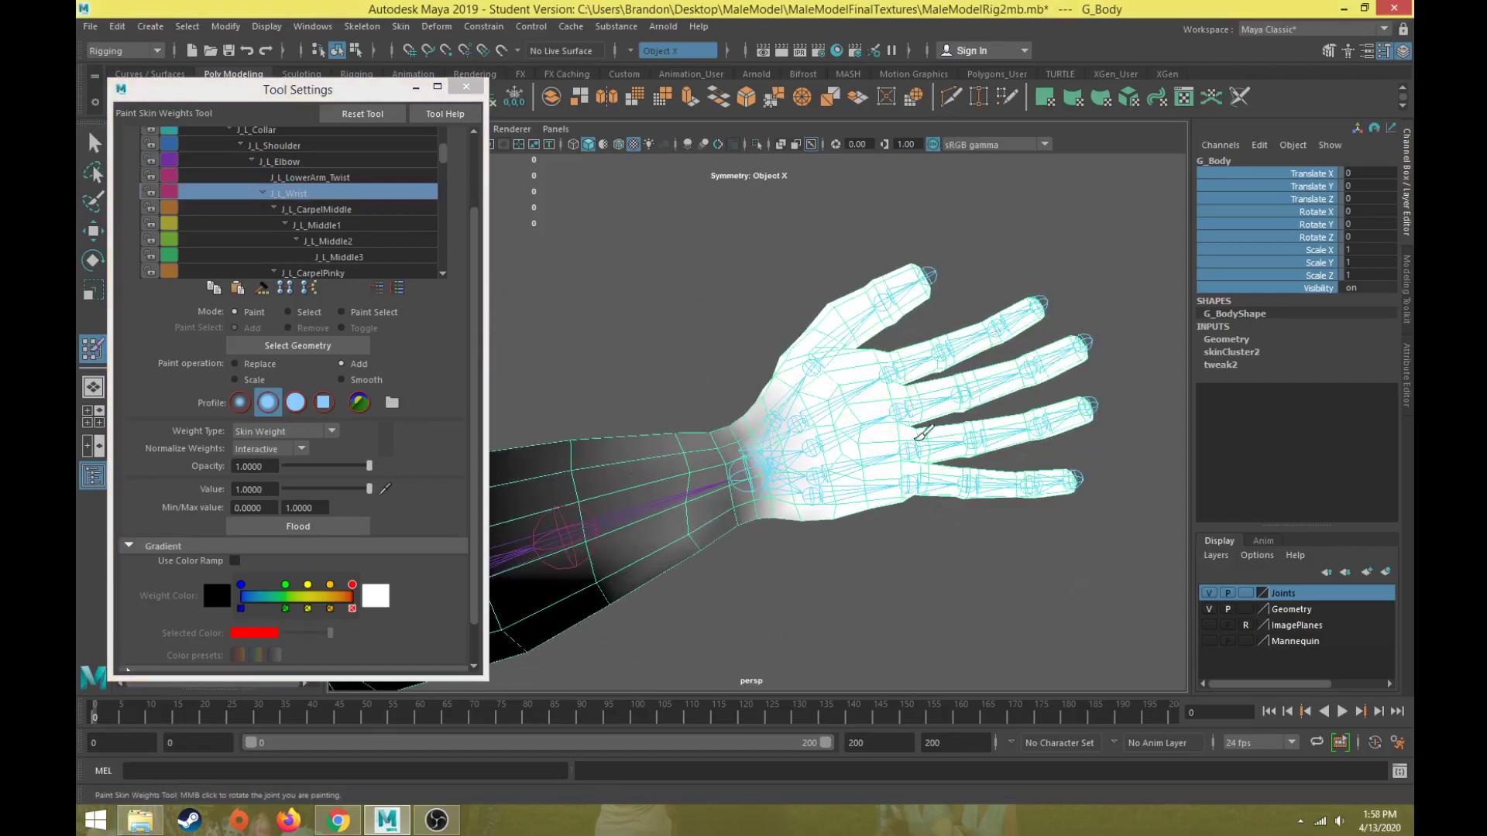
pyautogui.click(276, 160)
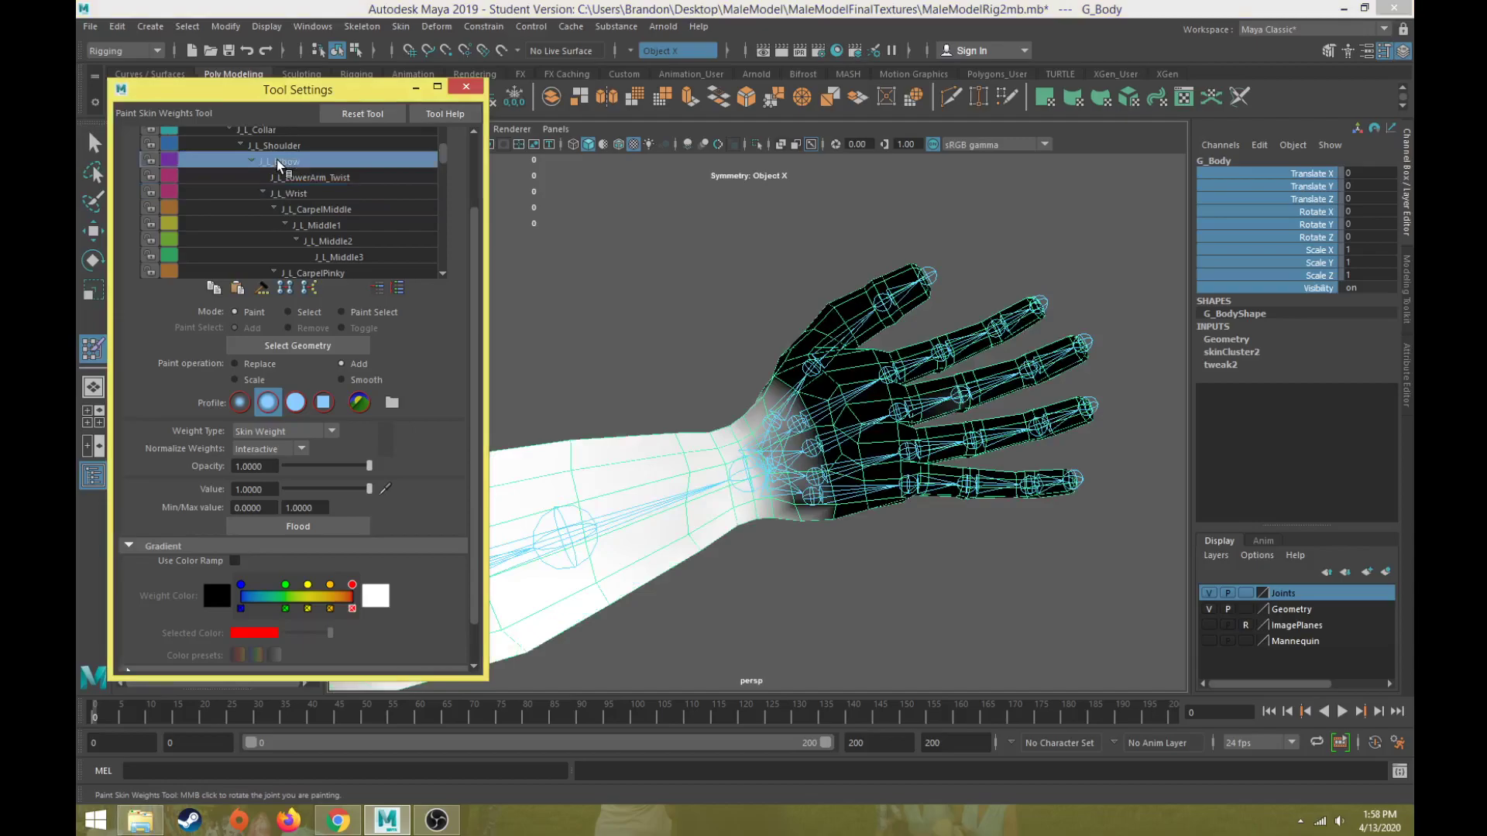
pyautogui.click(299, 192)
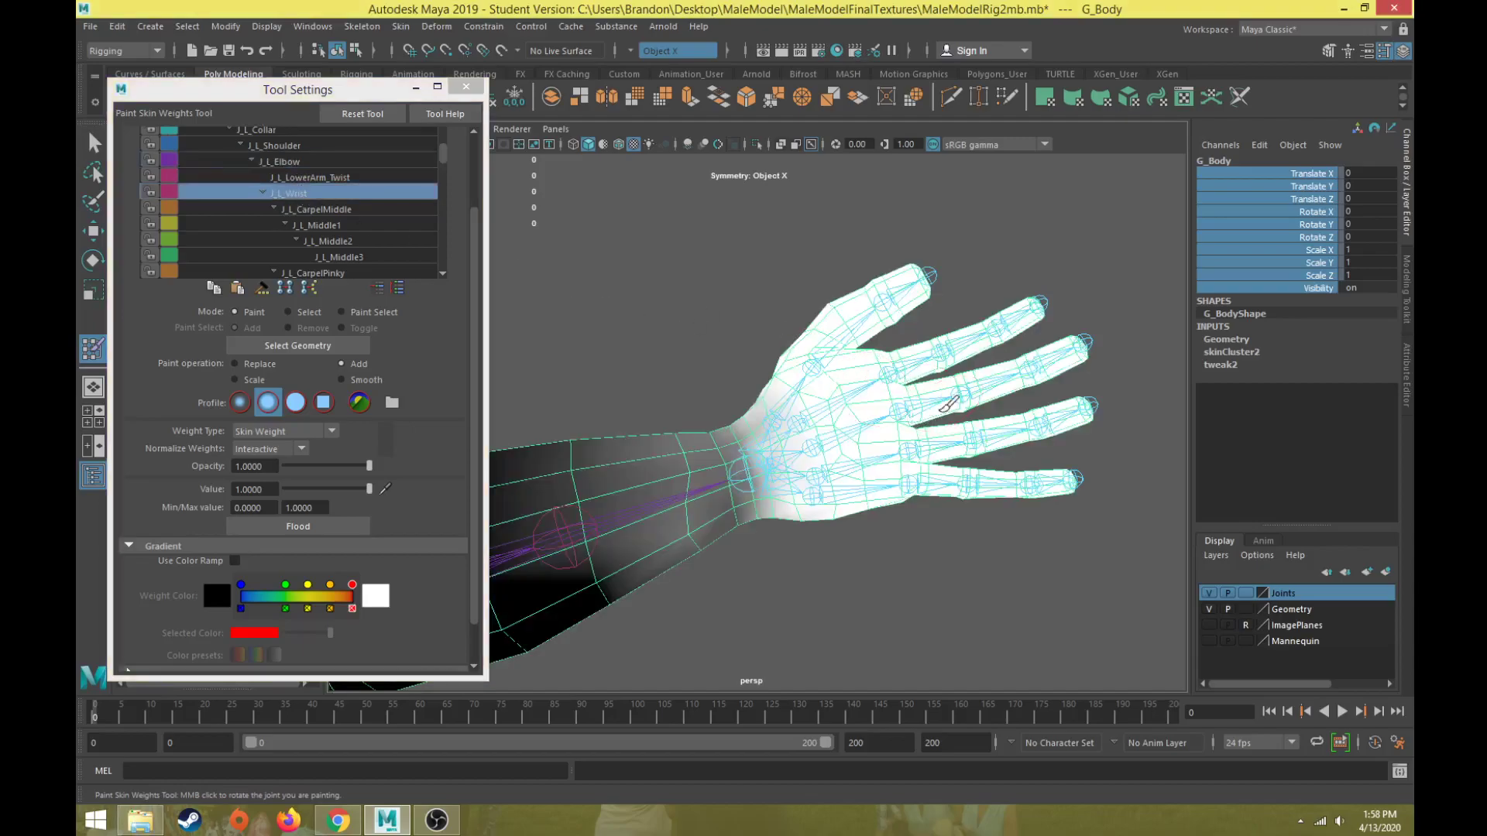
pyautogui.keyDown('alt'); pyautogui.moveTo(951, 457); pyautogui.dragTo(906, 484); pyautogui.keyUp('alt')
pyautogui.click(302, 165)
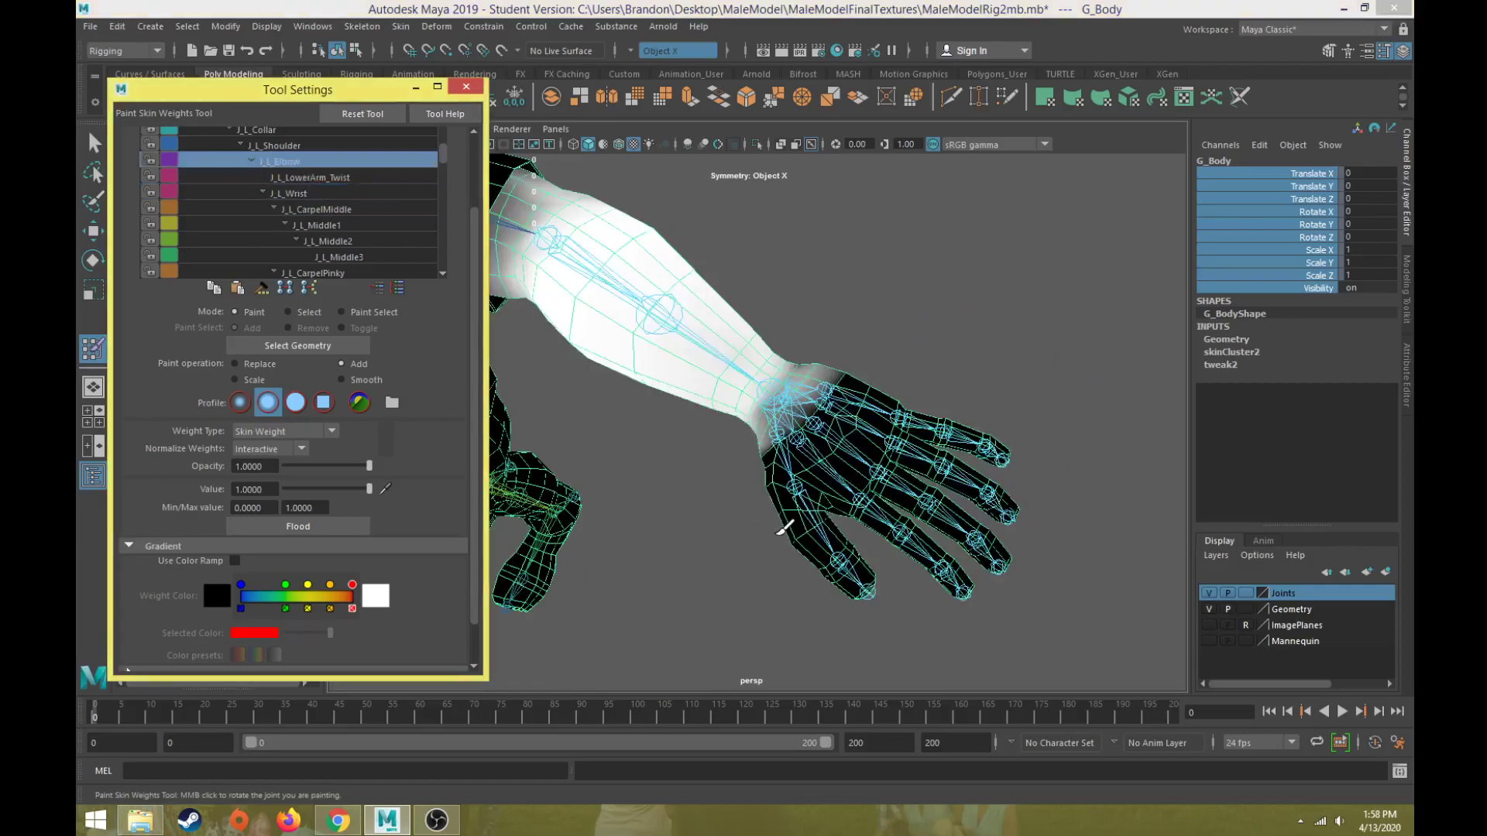
pyautogui.keyDown('alt'); pyautogui.moveTo(717, 571); pyautogui.dragTo(778, 383); pyautogui.keyUp('alt')
# Return to painting G_Body, collapse the J_L_Hip and J_R_Hip branches, and make J_L_Elbow the active influence.
pyautogui.middleClick(740, 271)
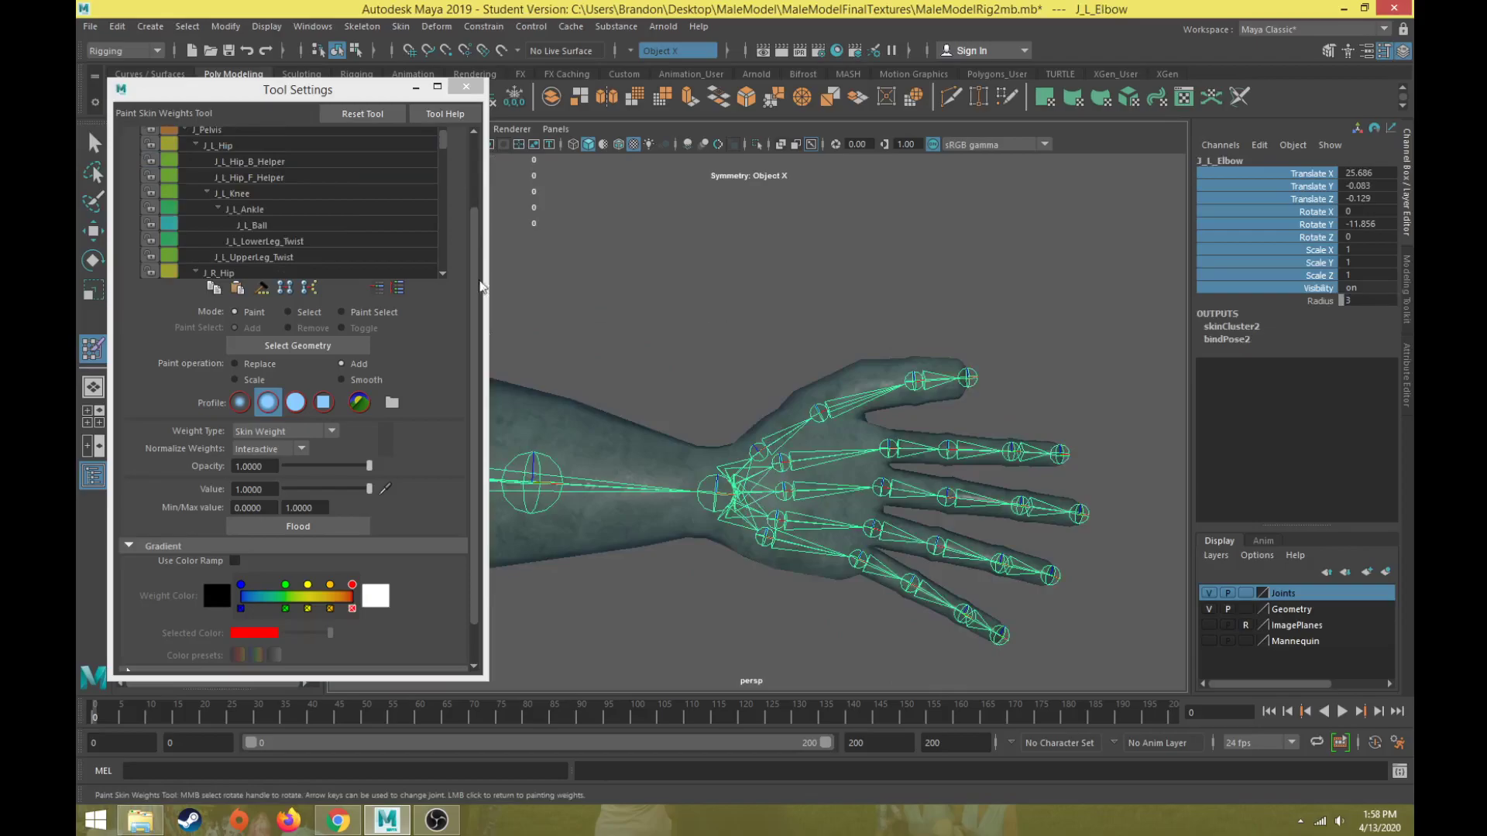
pyautogui.click(254, 198)
pyautogui.click(263, 219)
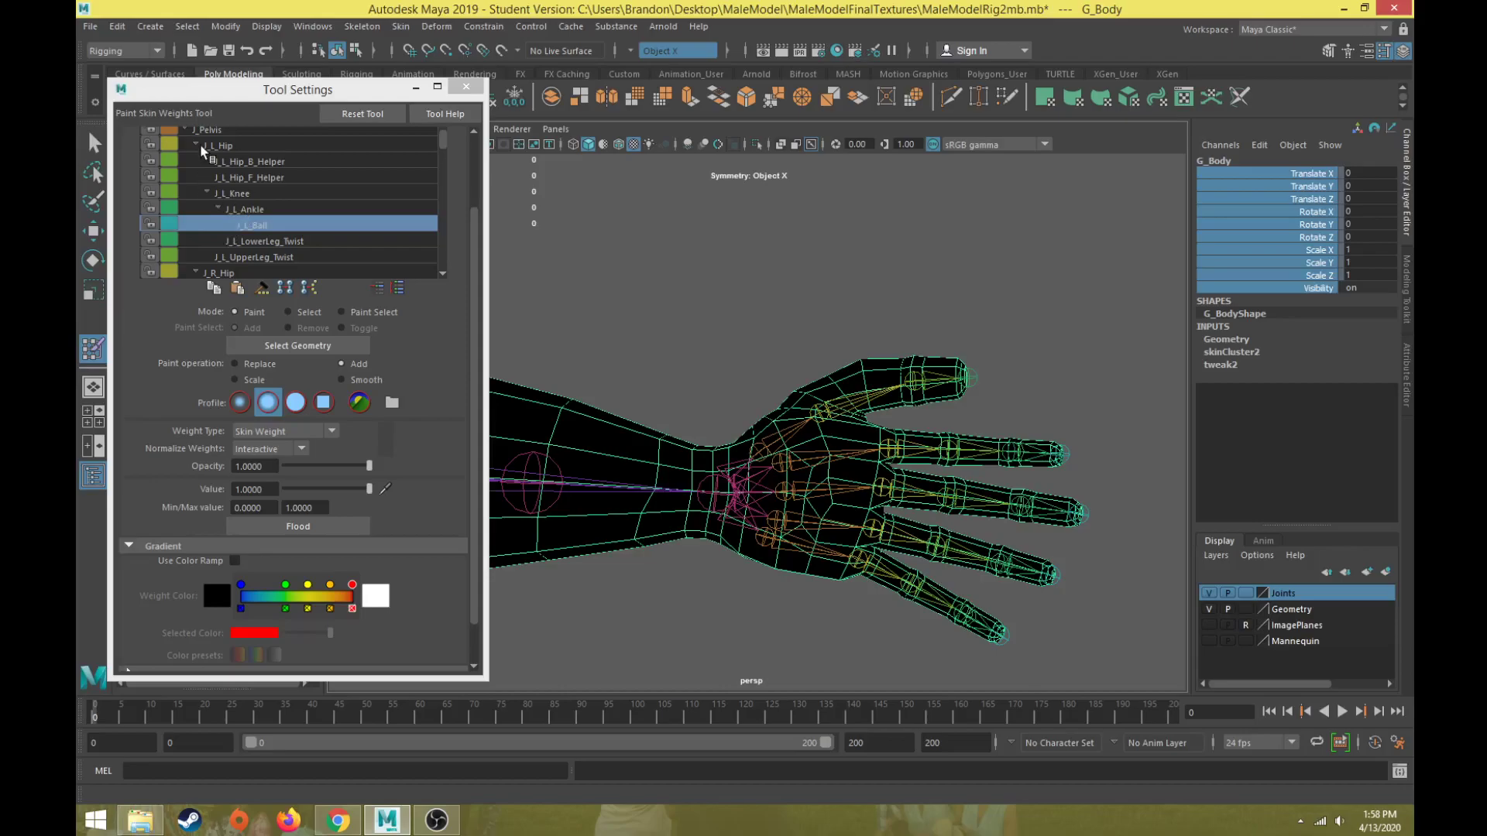
pyautogui.click(196, 145)
pyautogui.click(195, 161)
pyautogui.click(293, 257)
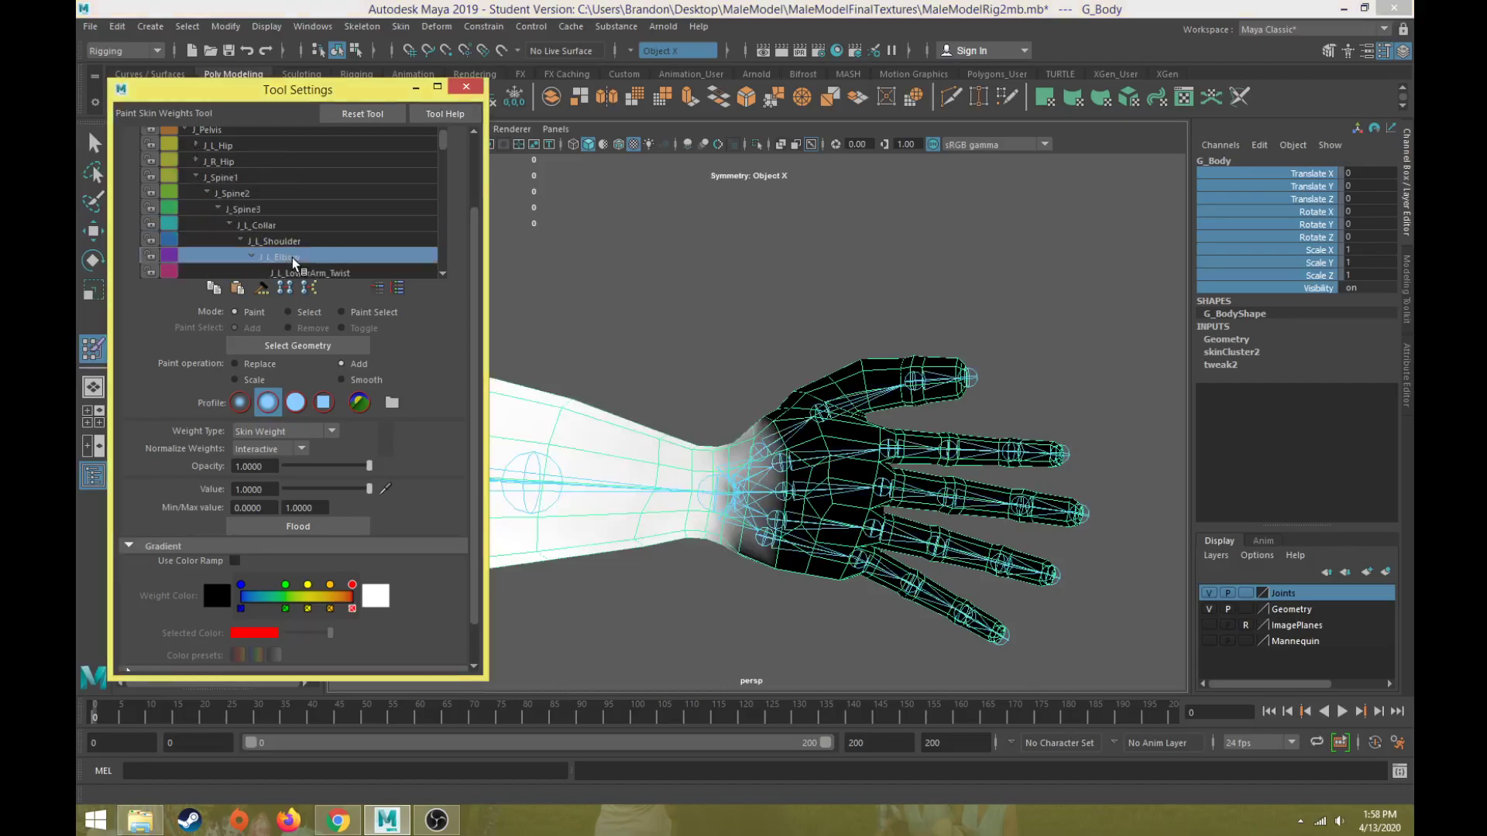
# Review the J_L_Shoulder, J_L_Elbow and J_L_Wrist weight transitions along the whole left arm.
pyautogui.click(285, 241)
pyautogui.keyDown('alt'); pyautogui.moveTo(573, 294); pyautogui.dragTo(735, 433); pyautogui.keyUp('alt')
pyautogui.scroll(4, 733, 422)
pyautogui.keyDown('alt'); pyautogui.moveTo(849, 206); pyautogui.dragTo(934, 261, button='middle'); pyautogui.keyUp('alt')
pyautogui.scroll(2, 998, 411)
pyautogui.click(315, 258)
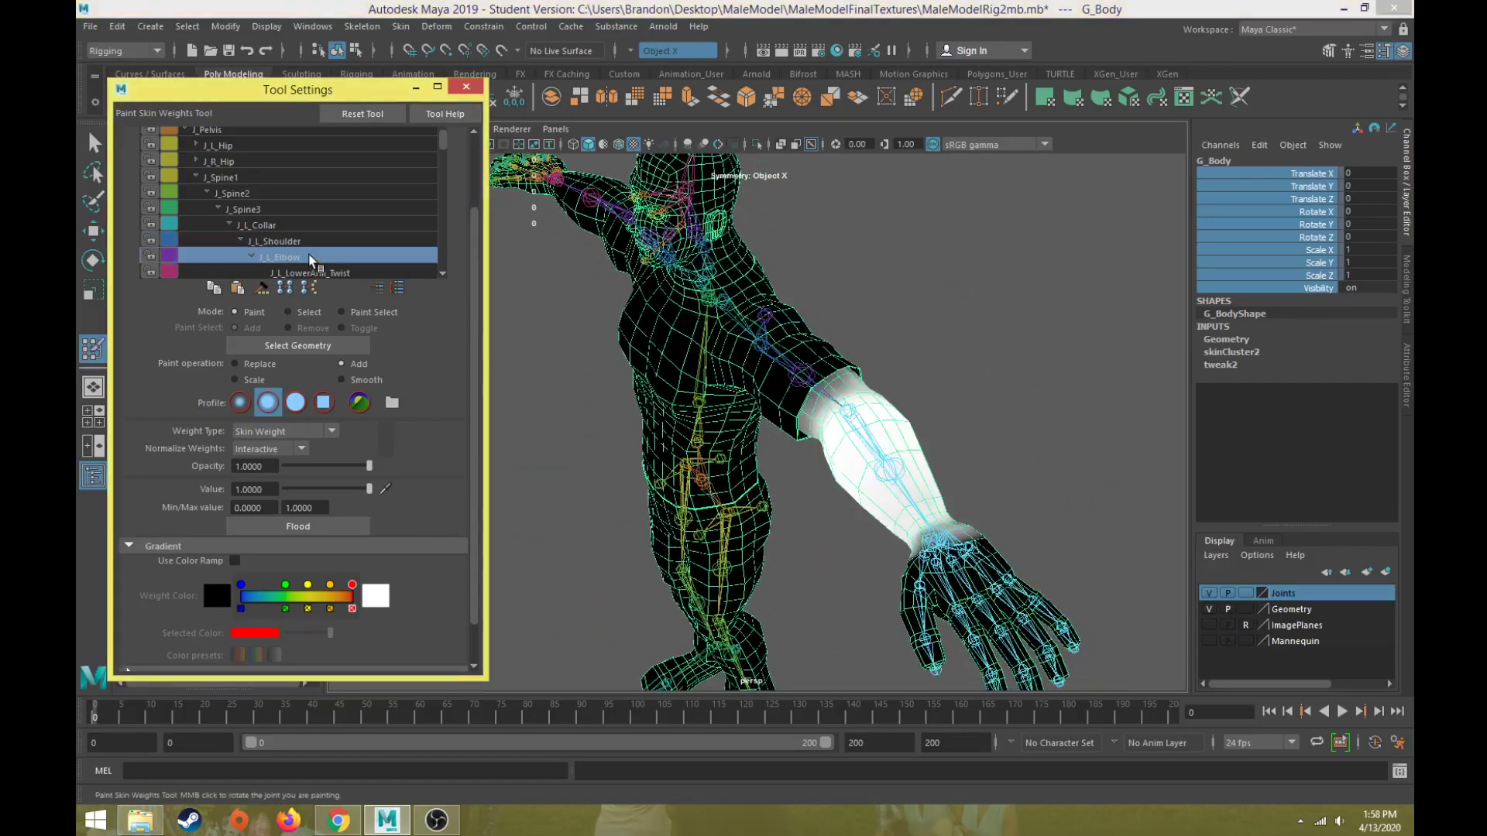
pyautogui.scroll(-1, 305, 273)
pyautogui.click(313, 273)
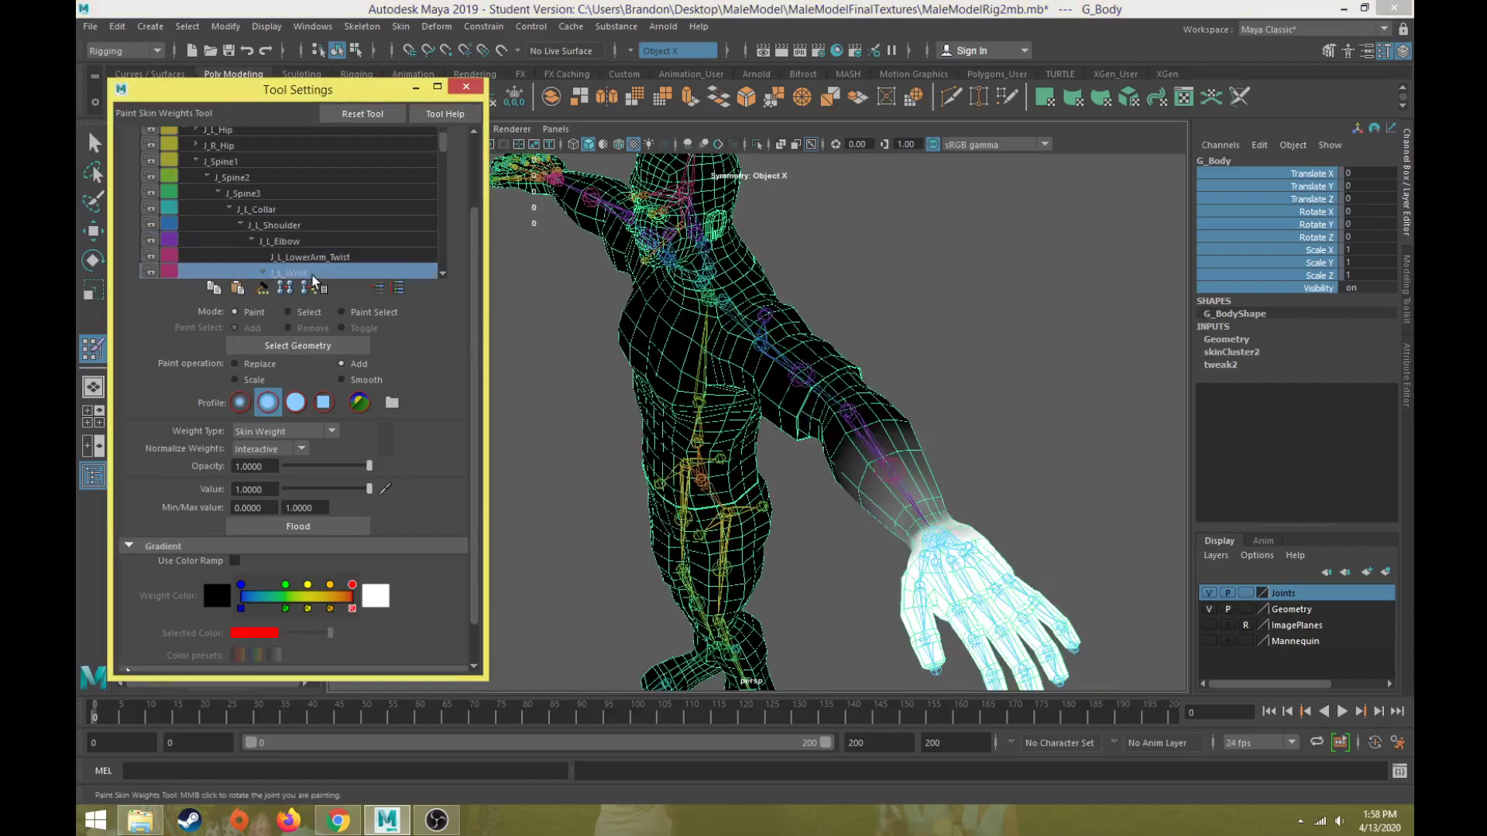
pyautogui.keyDown('alt'); pyautogui.moveTo(1049, 455); pyautogui.dragTo(951, 344); pyautogui.keyUp('alt')
pyautogui.scroll(-4, 797, 528)
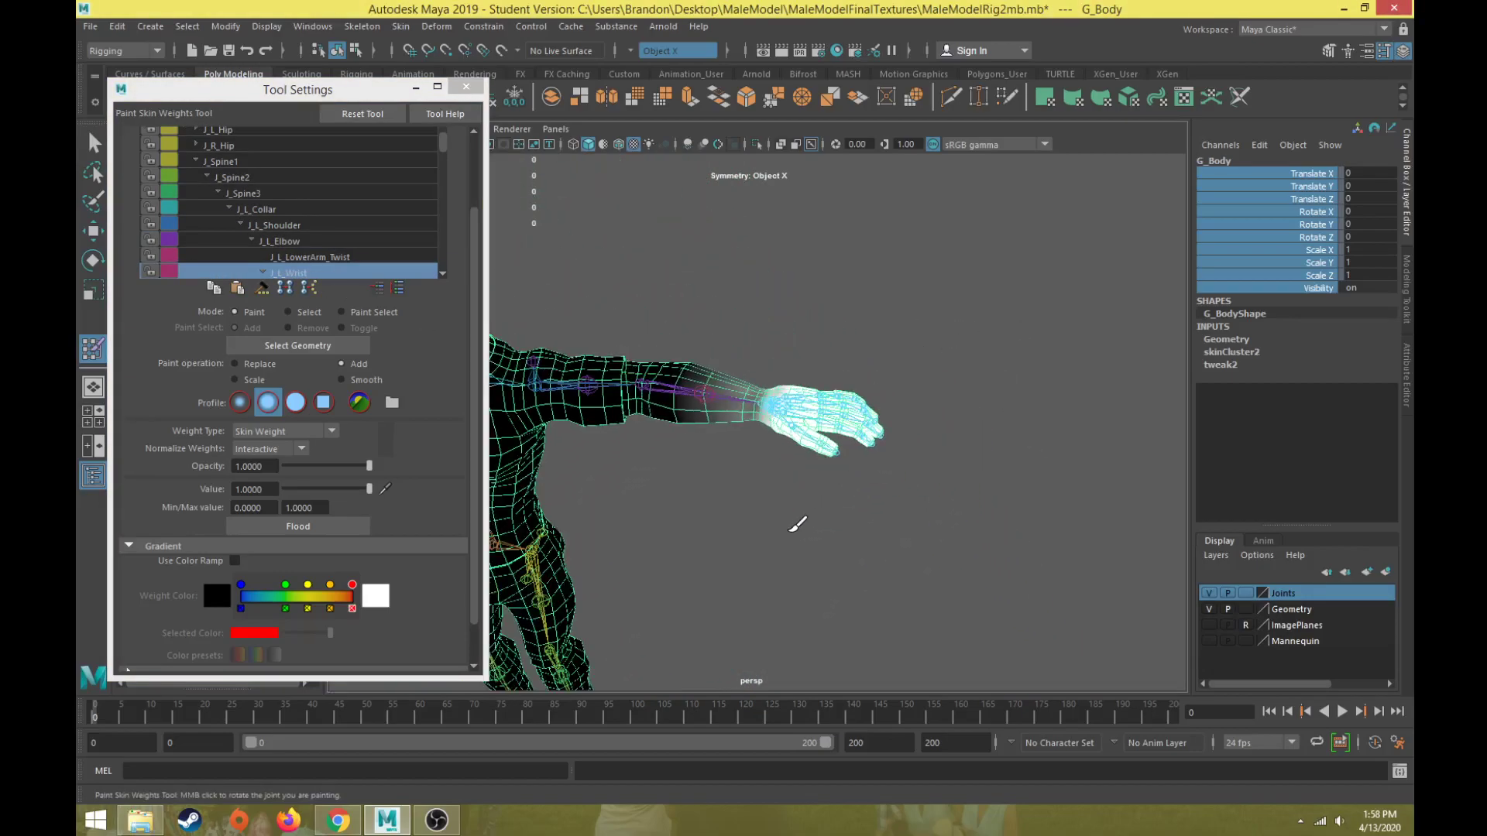
pyautogui.keyDown('alt'); pyautogui.moveTo(796, 531); pyautogui.dragTo(983, 540, button='middle'); pyautogui.keyUp('alt')
pyautogui.keyDown('alt'); pyautogui.moveTo(984, 540); pyautogui.dragTo(886, 542); pyautogui.keyUp('alt')
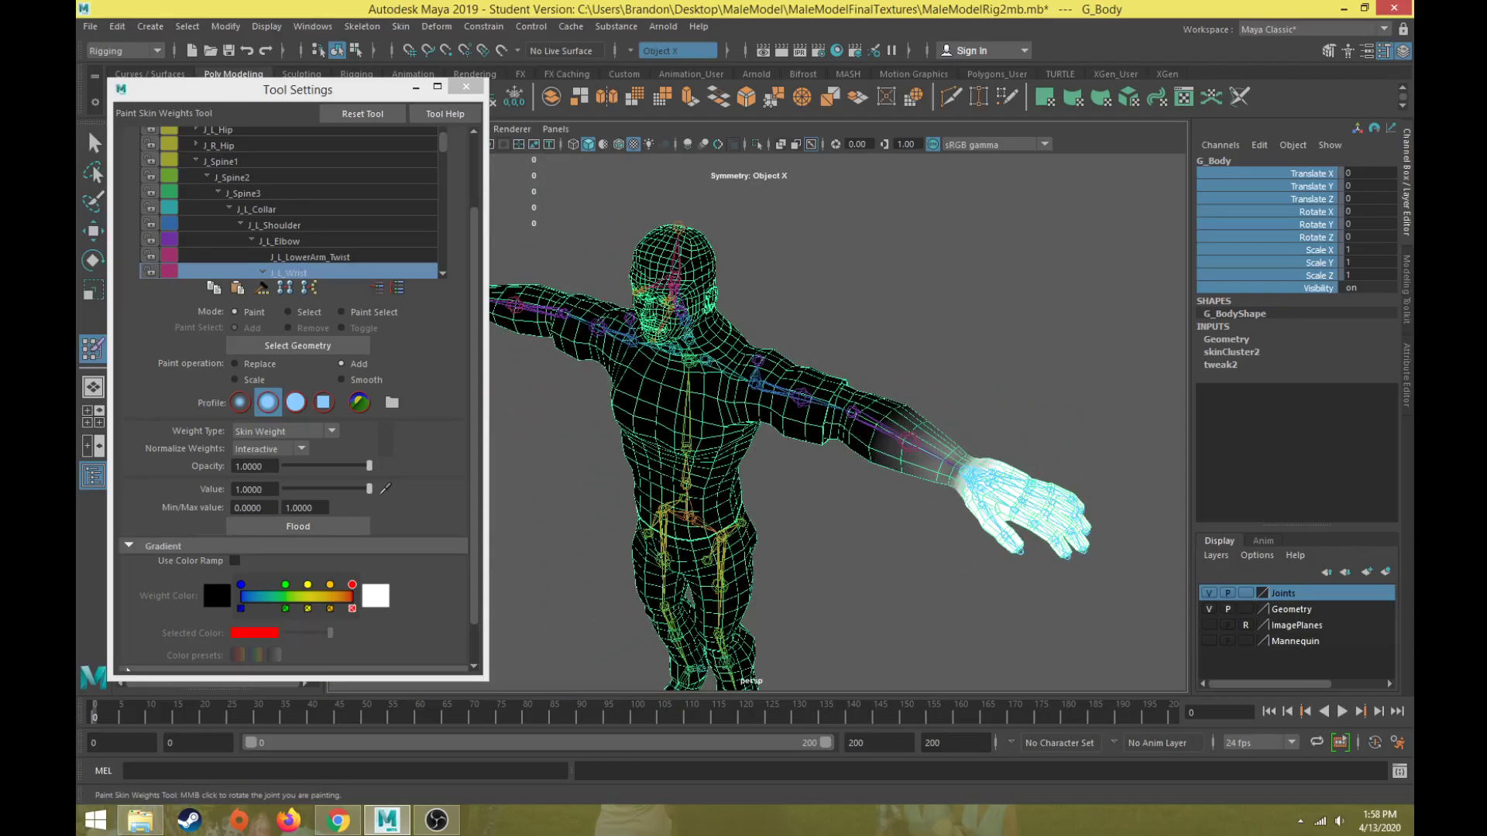